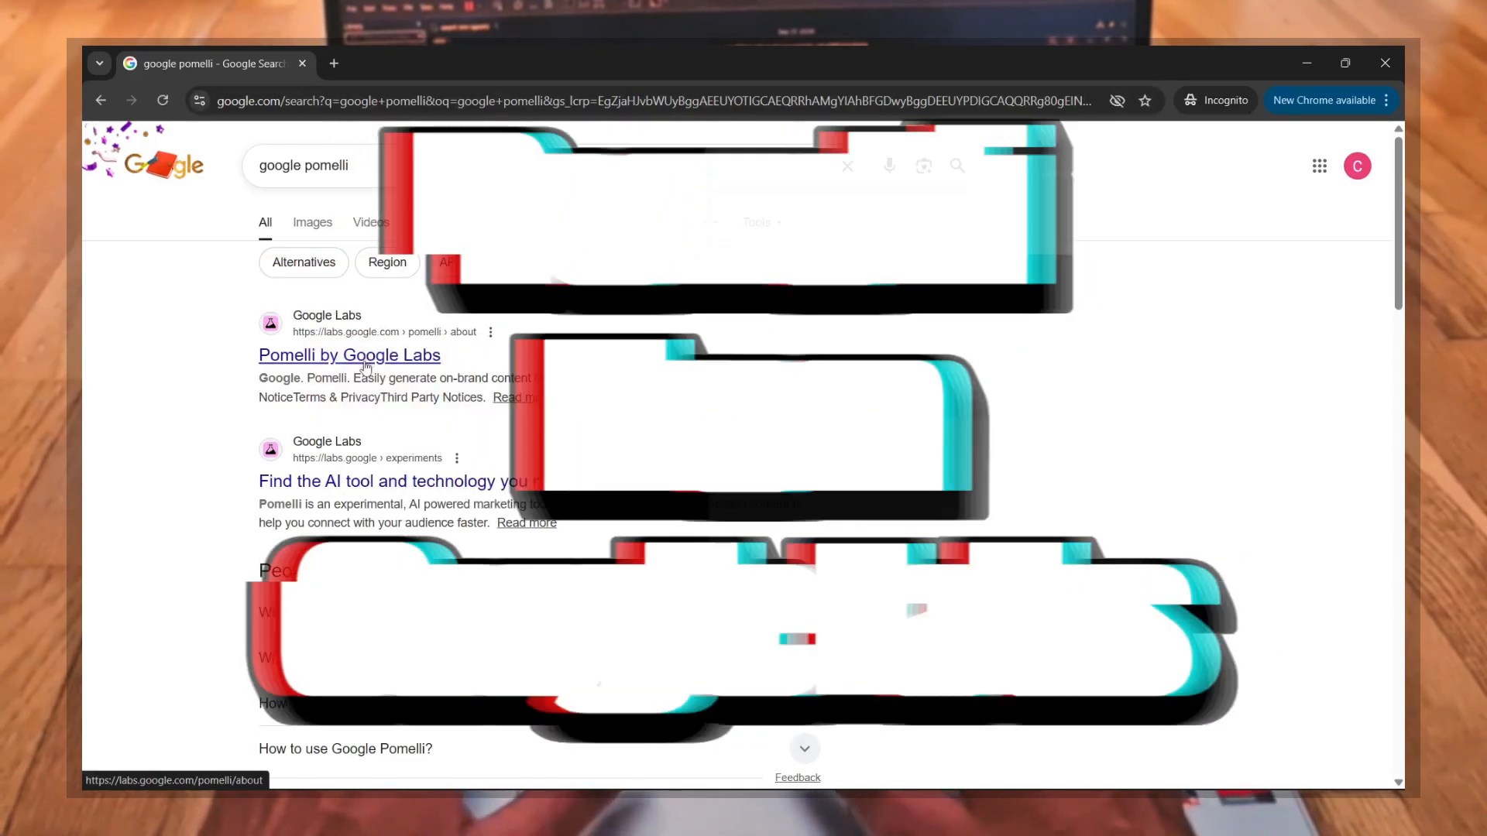
Step: Open the Pomelli by Google Labs search result and skim through the Introducing Pomelli video on its page
click(370, 356)
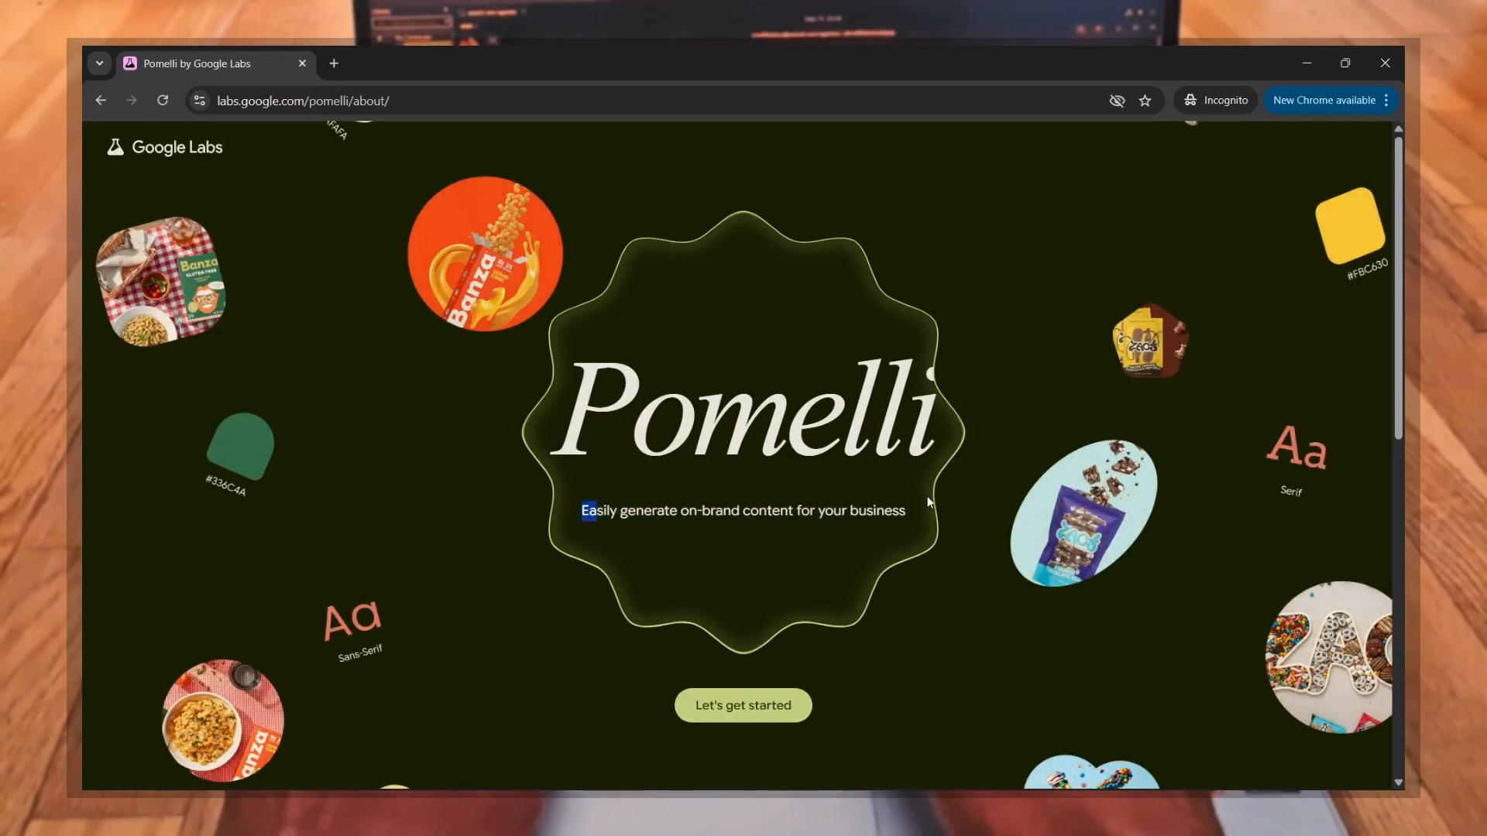
scroll(819, 533, down, 10)
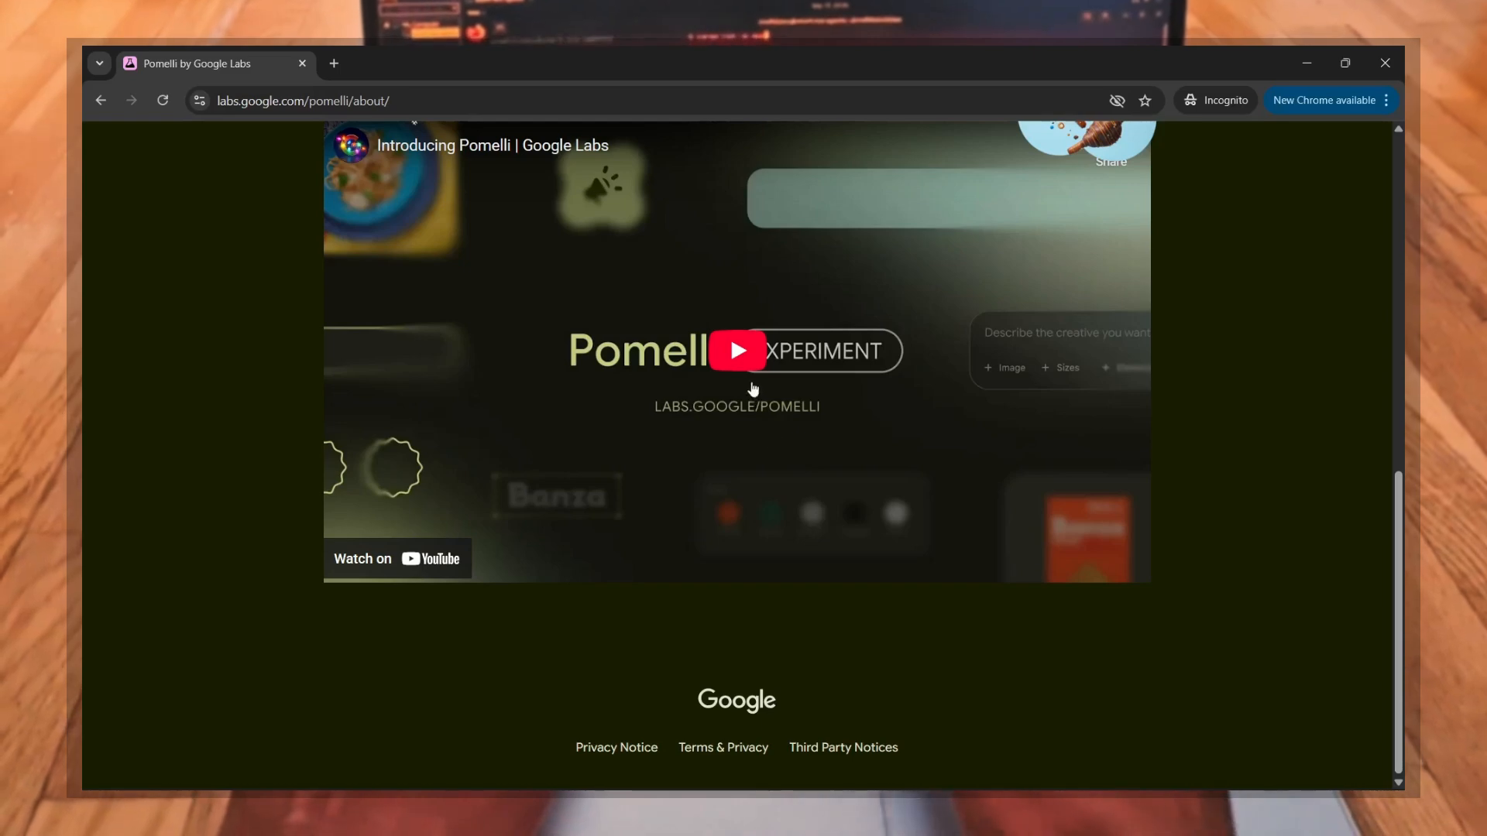
click(742, 351)
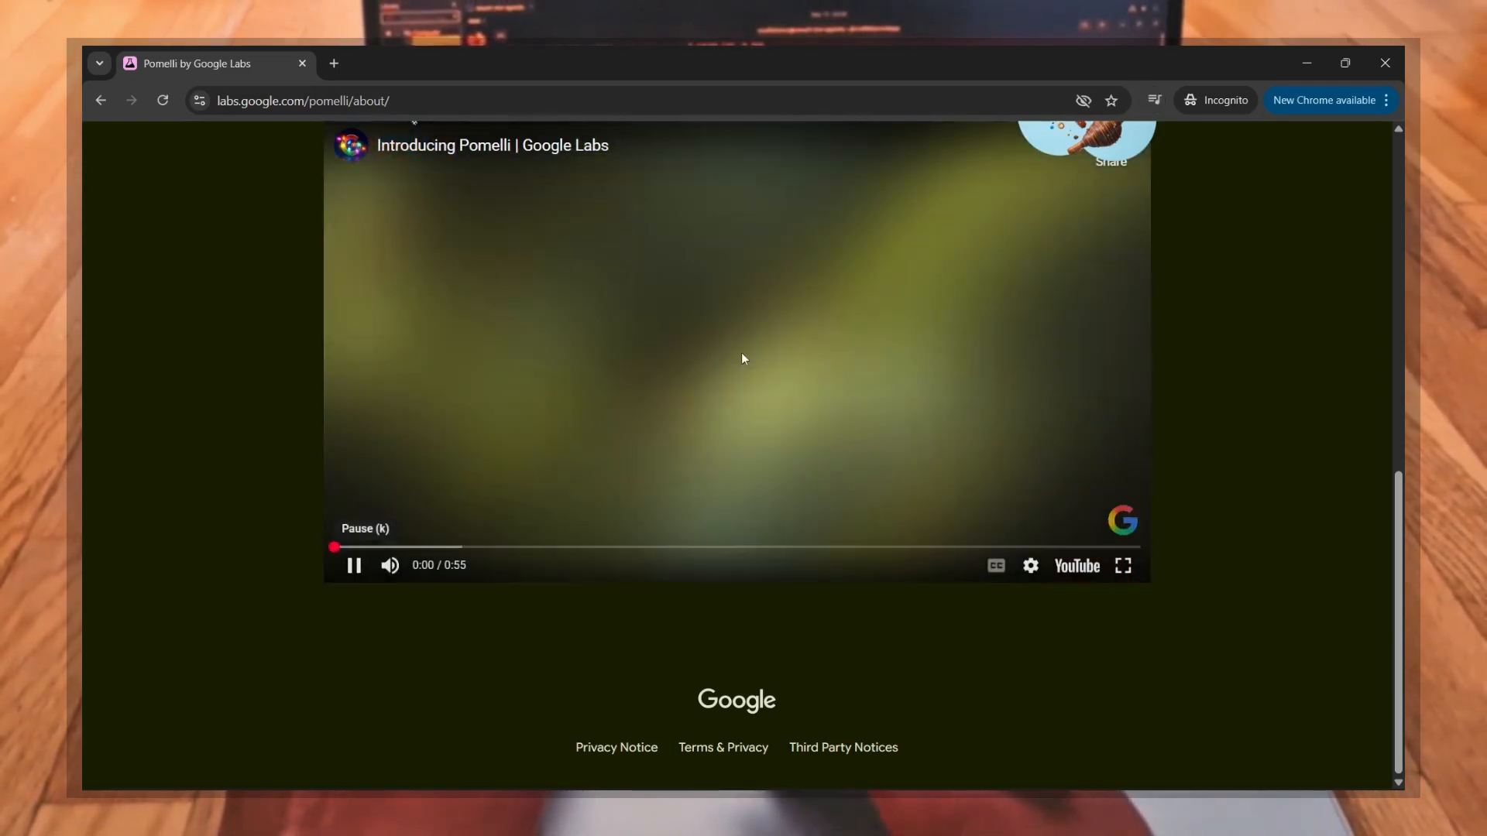
scroll(688, 608, up, 1)
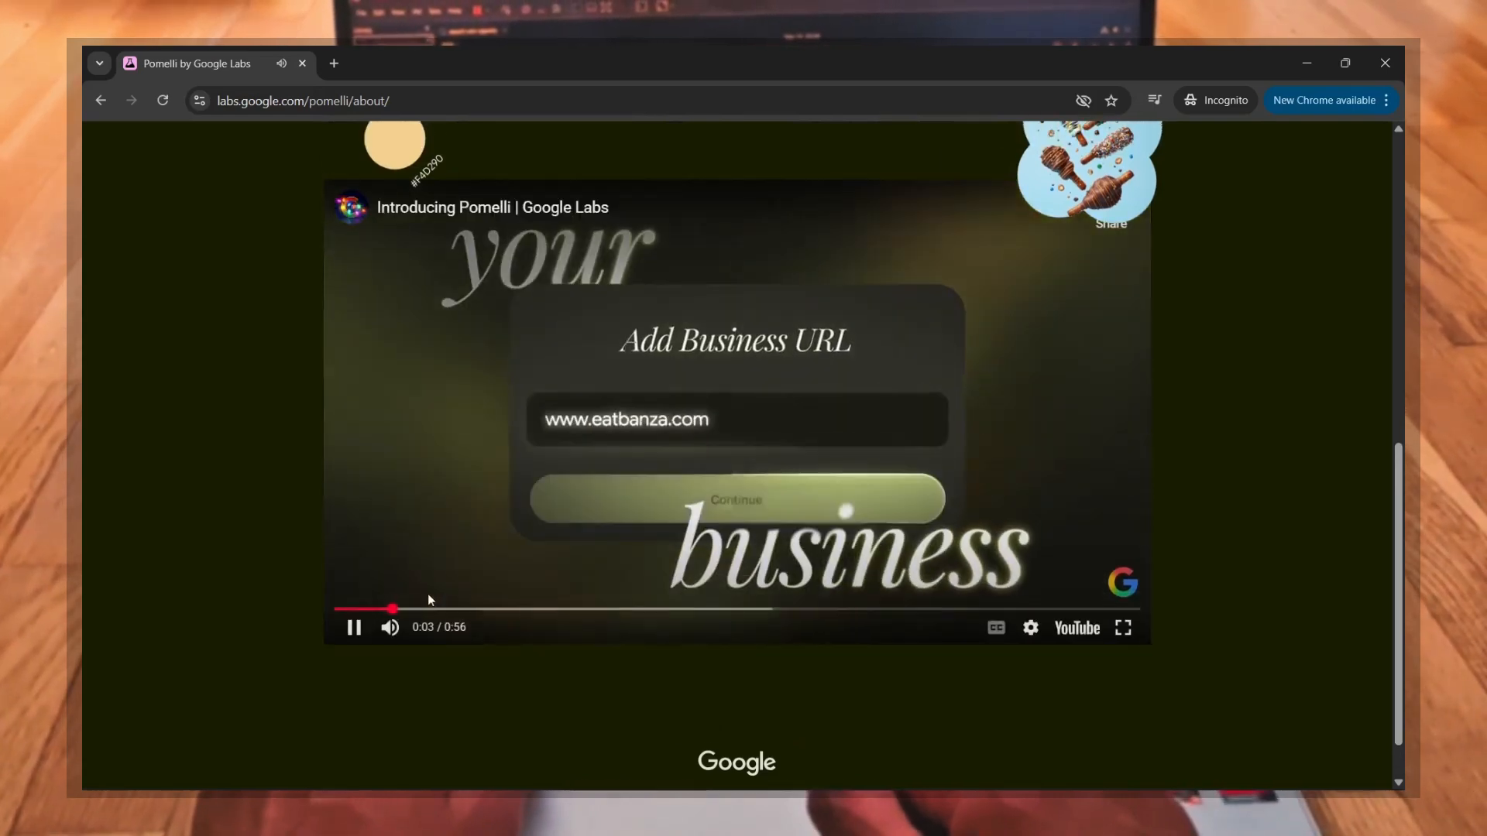
drag(432, 609, 614, 610)
drag(714, 604, 806, 610)
drag(930, 609, 1063, 611)
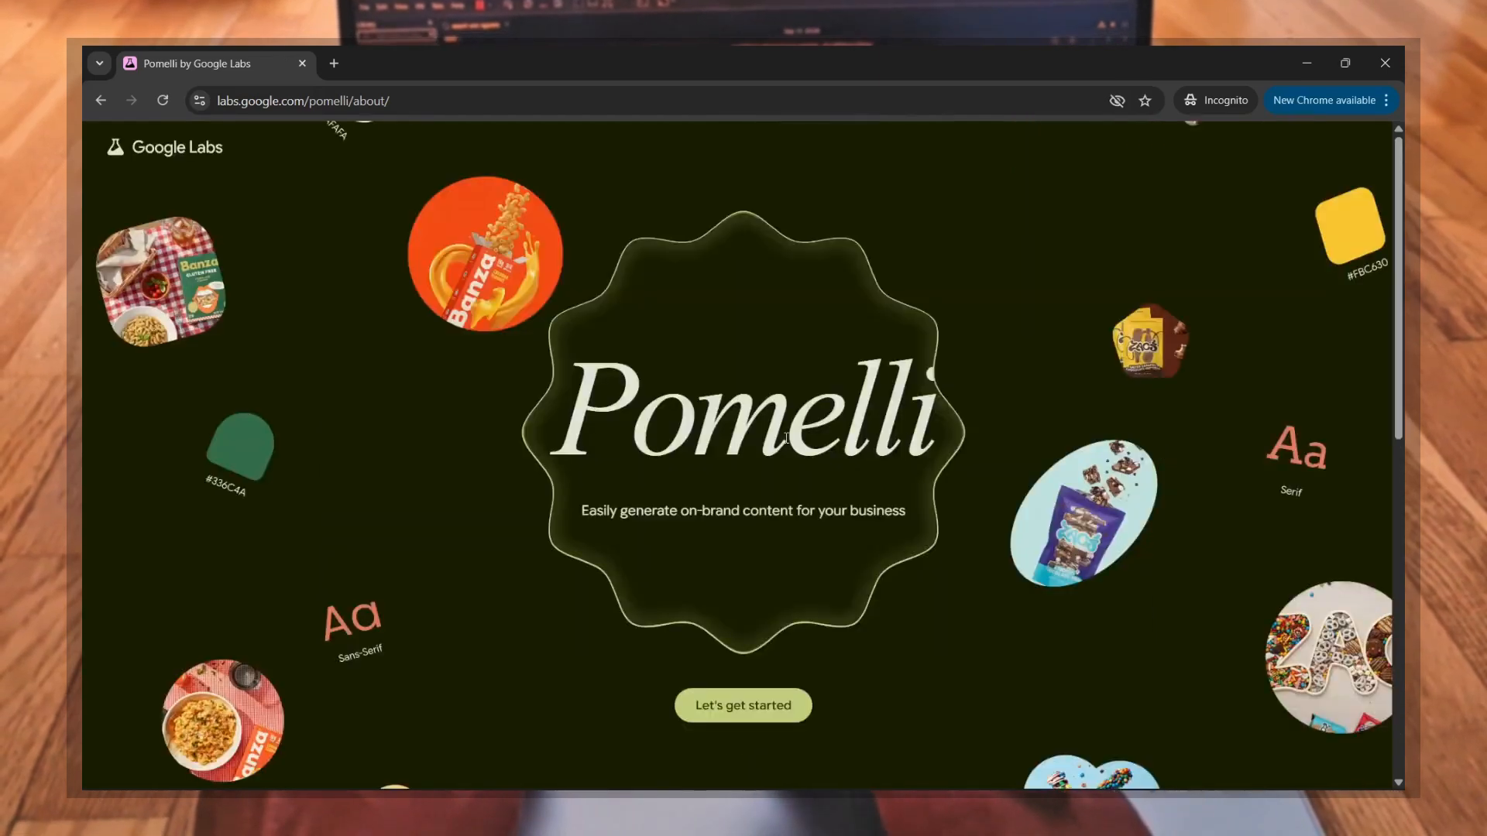
Step: Get started with Pomelli and agree to the terms in the Things To Know notice
click(731, 714)
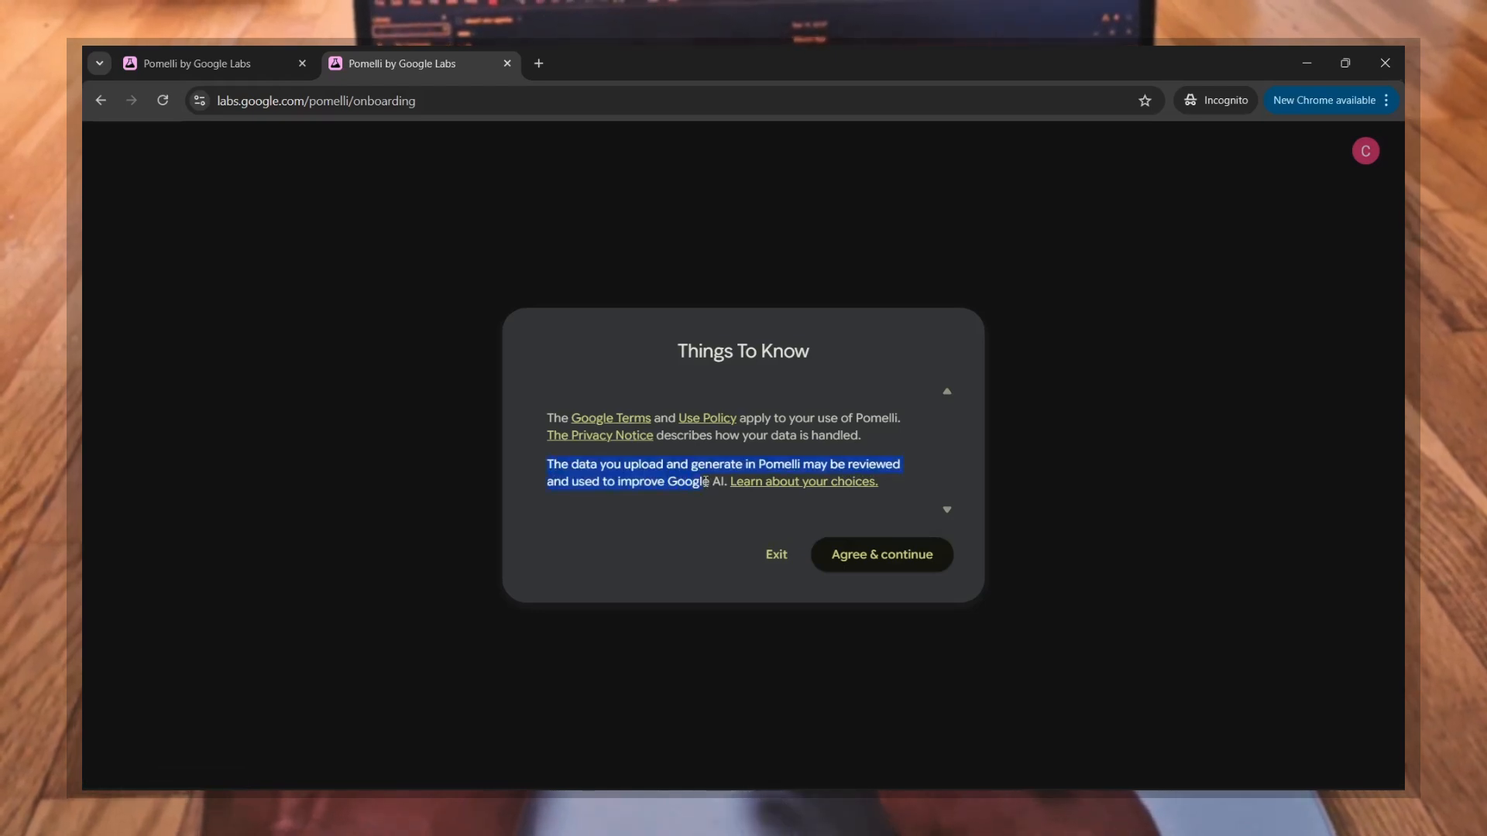
click(907, 559)
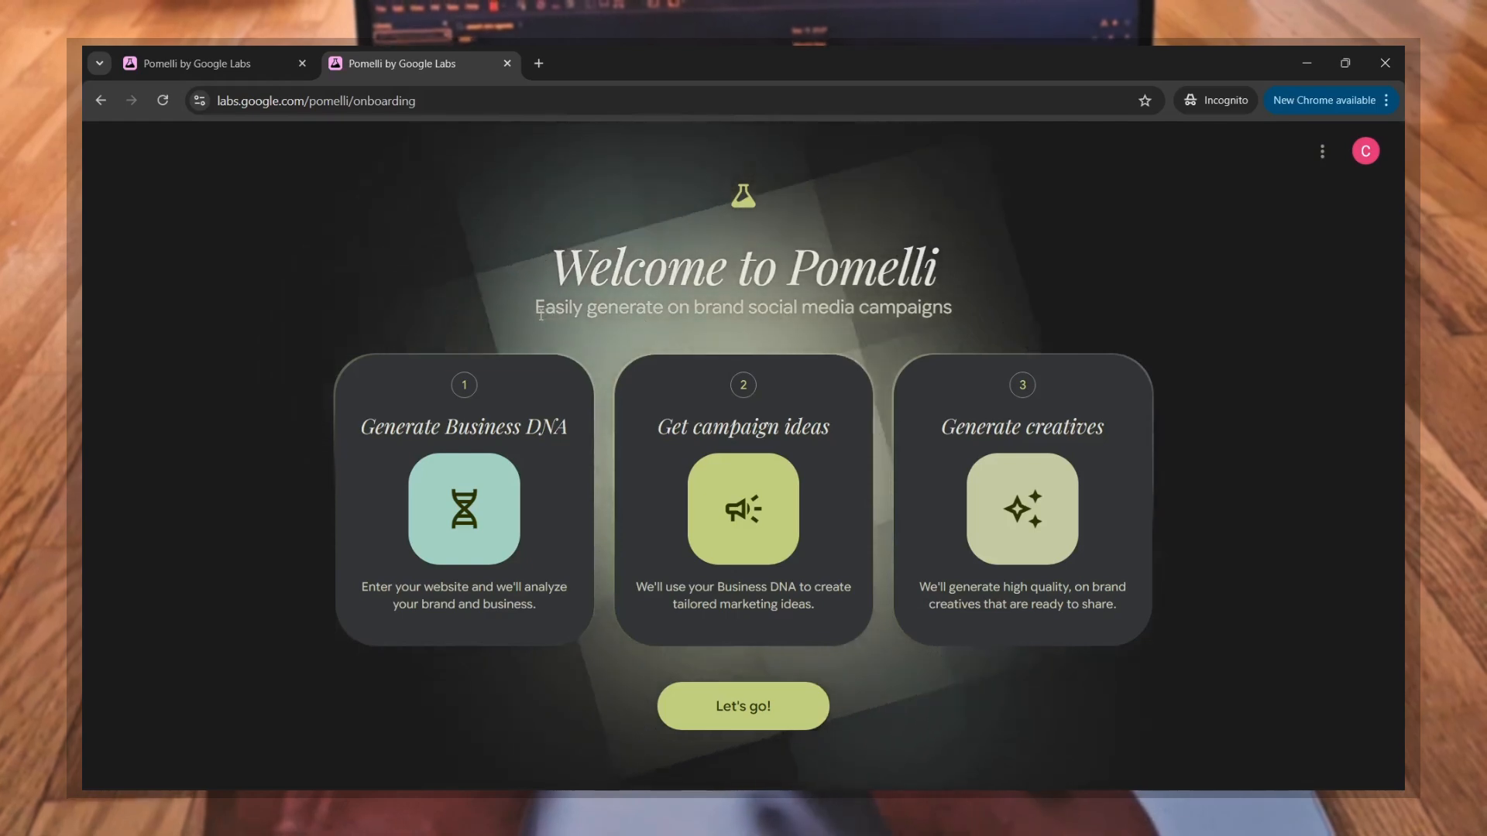
Step: Read the welcome page's tagline and its three stages: Generate Business DNA, Get campaign ideas and Generate creatives
drag(536, 308, 1021, 324)
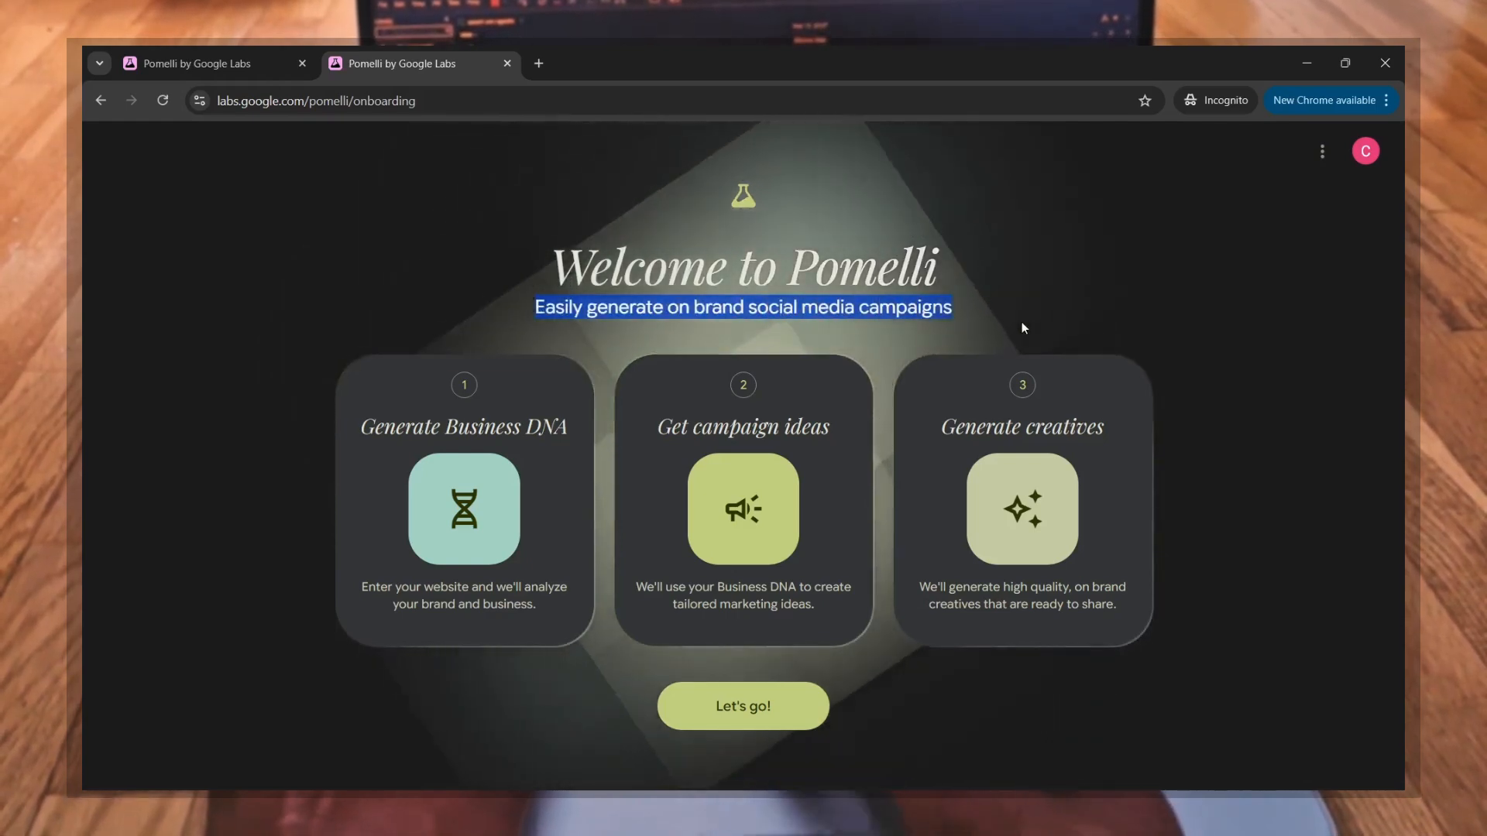
click(1022, 323)
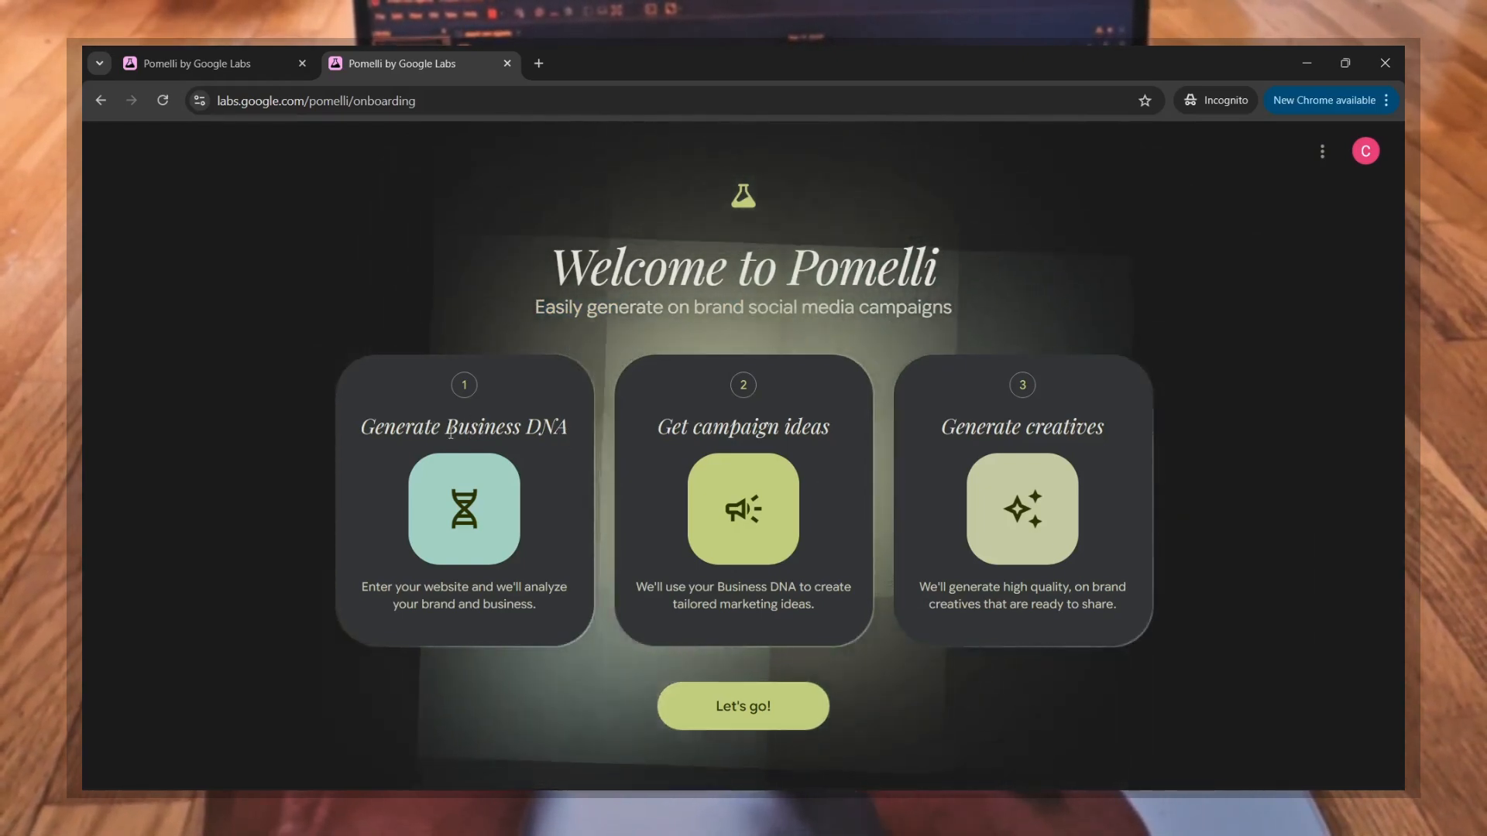
drag(569, 434, 385, 431)
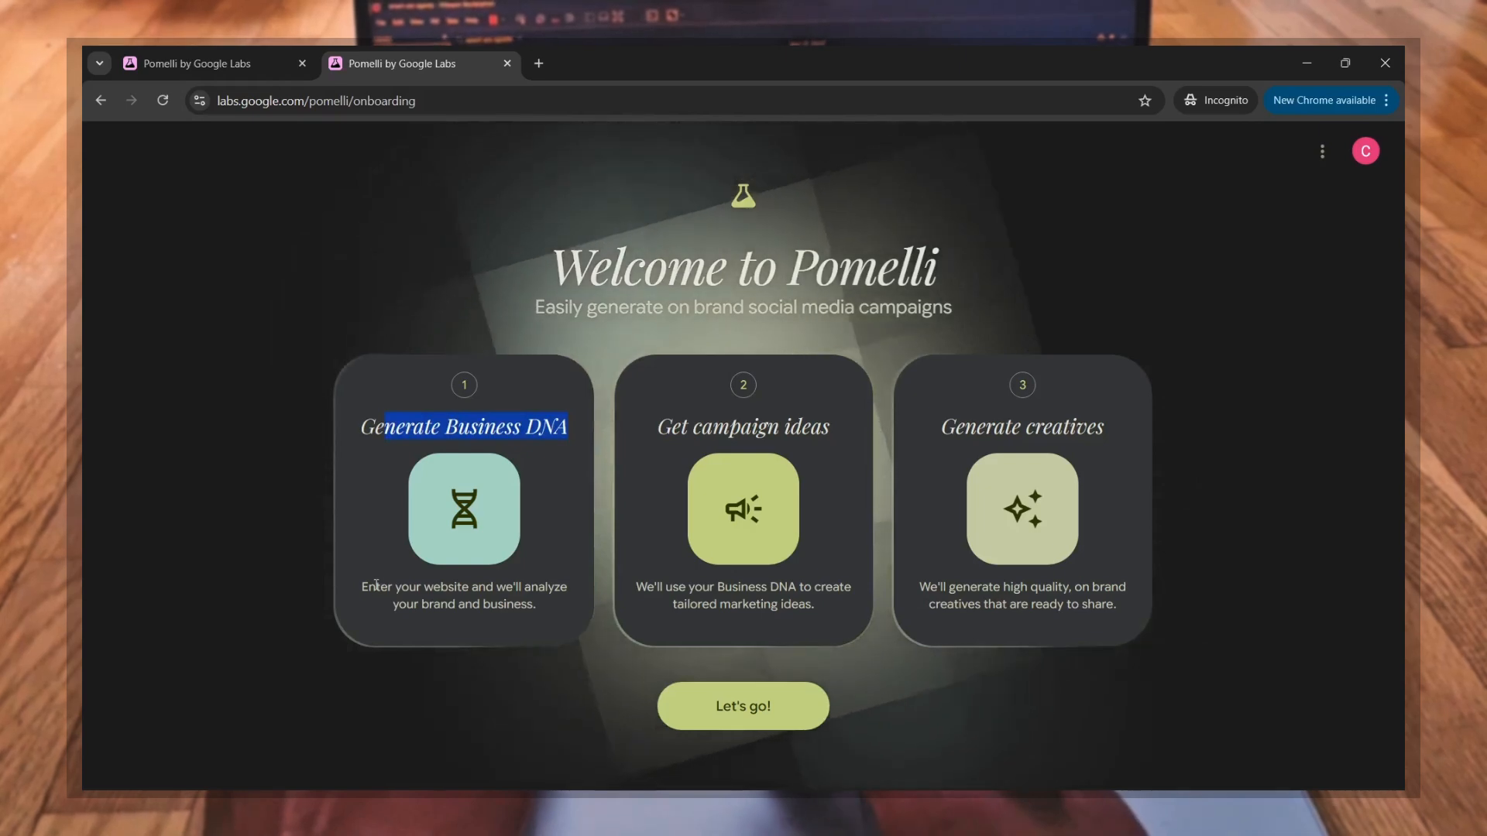
drag(376, 587, 560, 601)
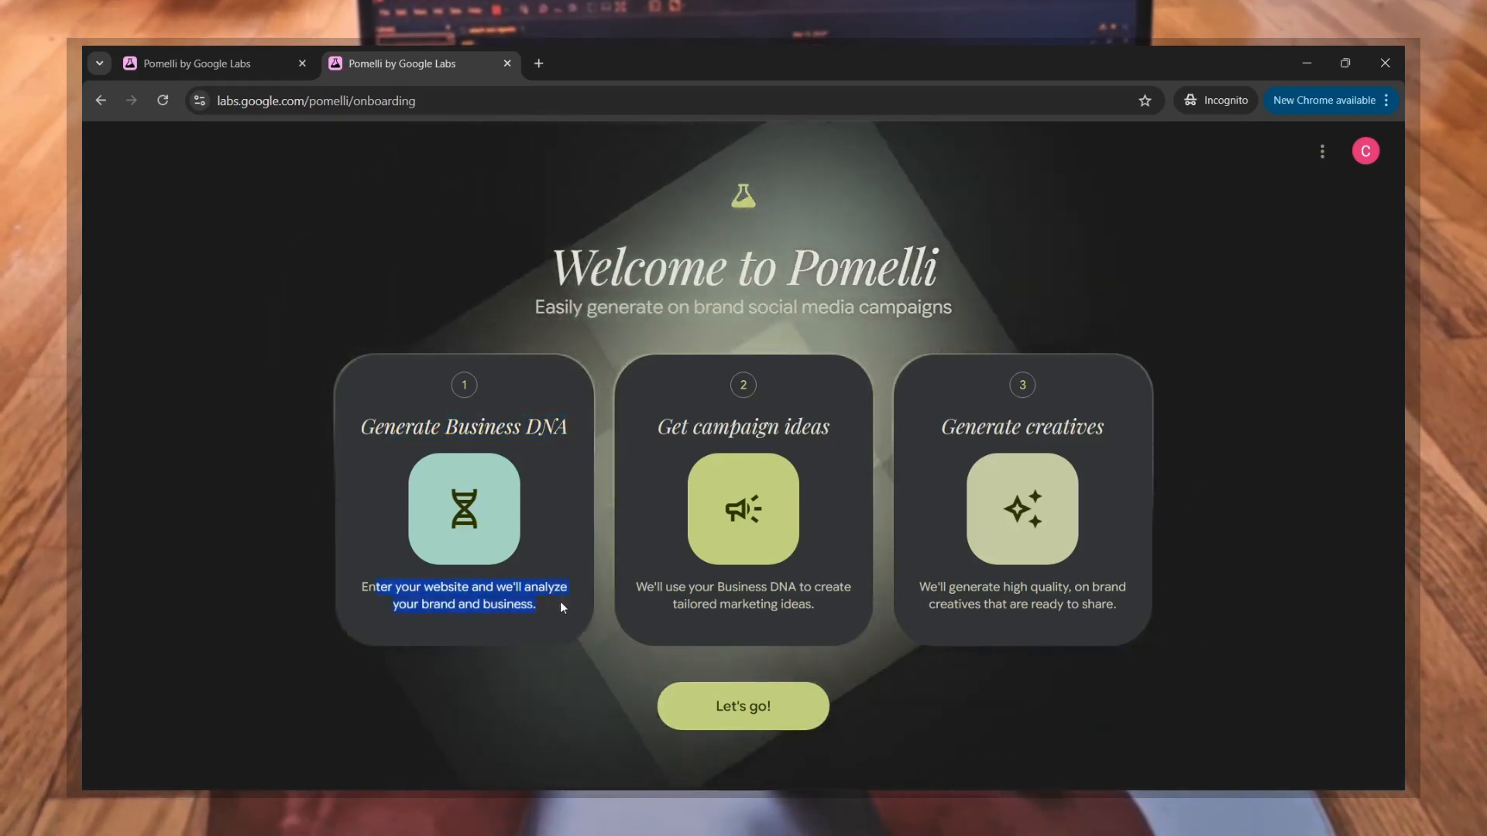
click(560, 601)
drag(653, 430, 828, 428)
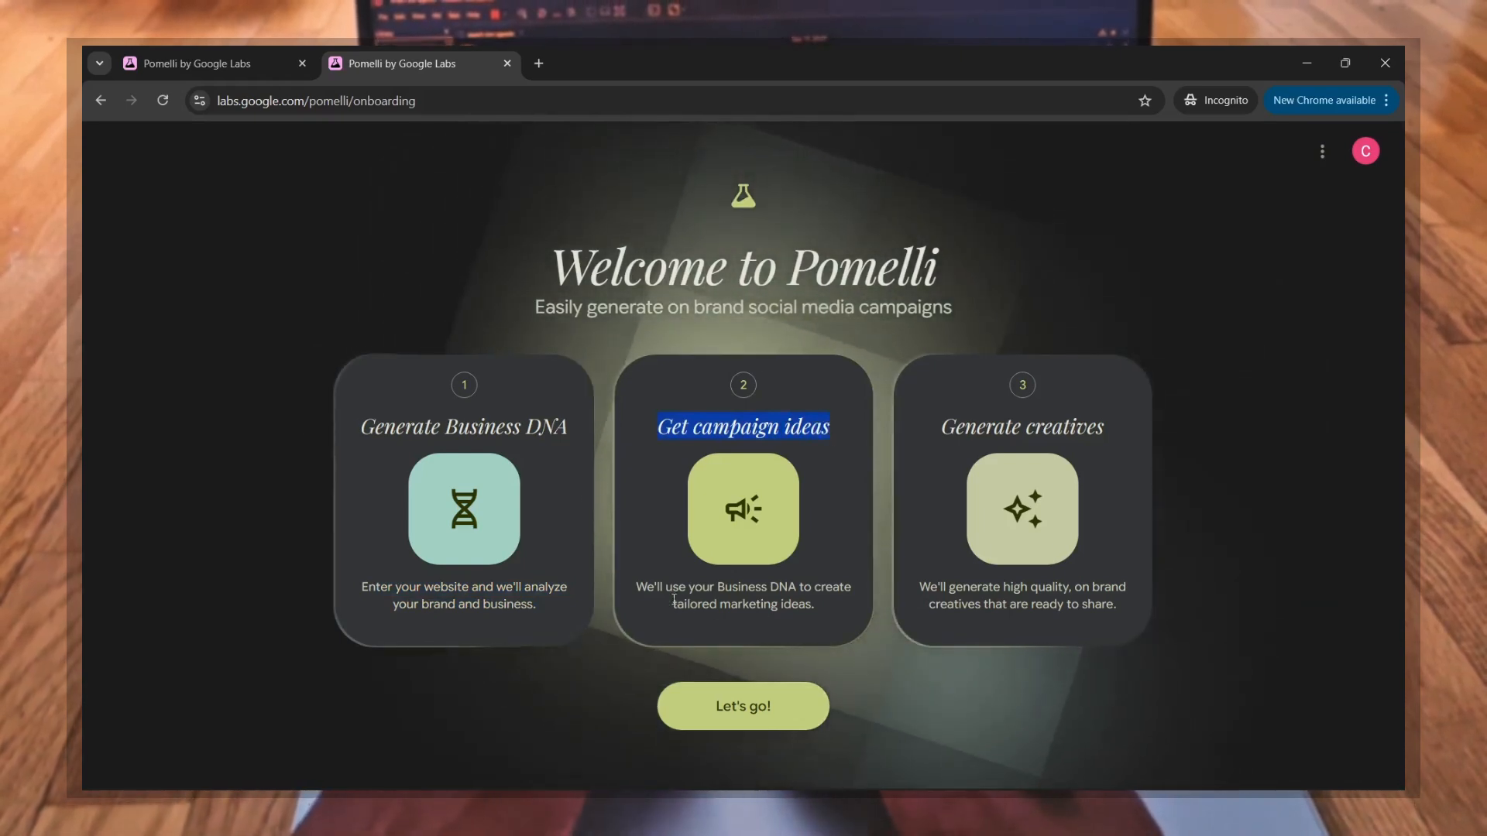
click(840, 587)
mouse_move(839, 586)
mouse_down()
mouse_move(888, 597)
mouse_move(875, 618)
mouse_move(841, 611)
mouse_up()
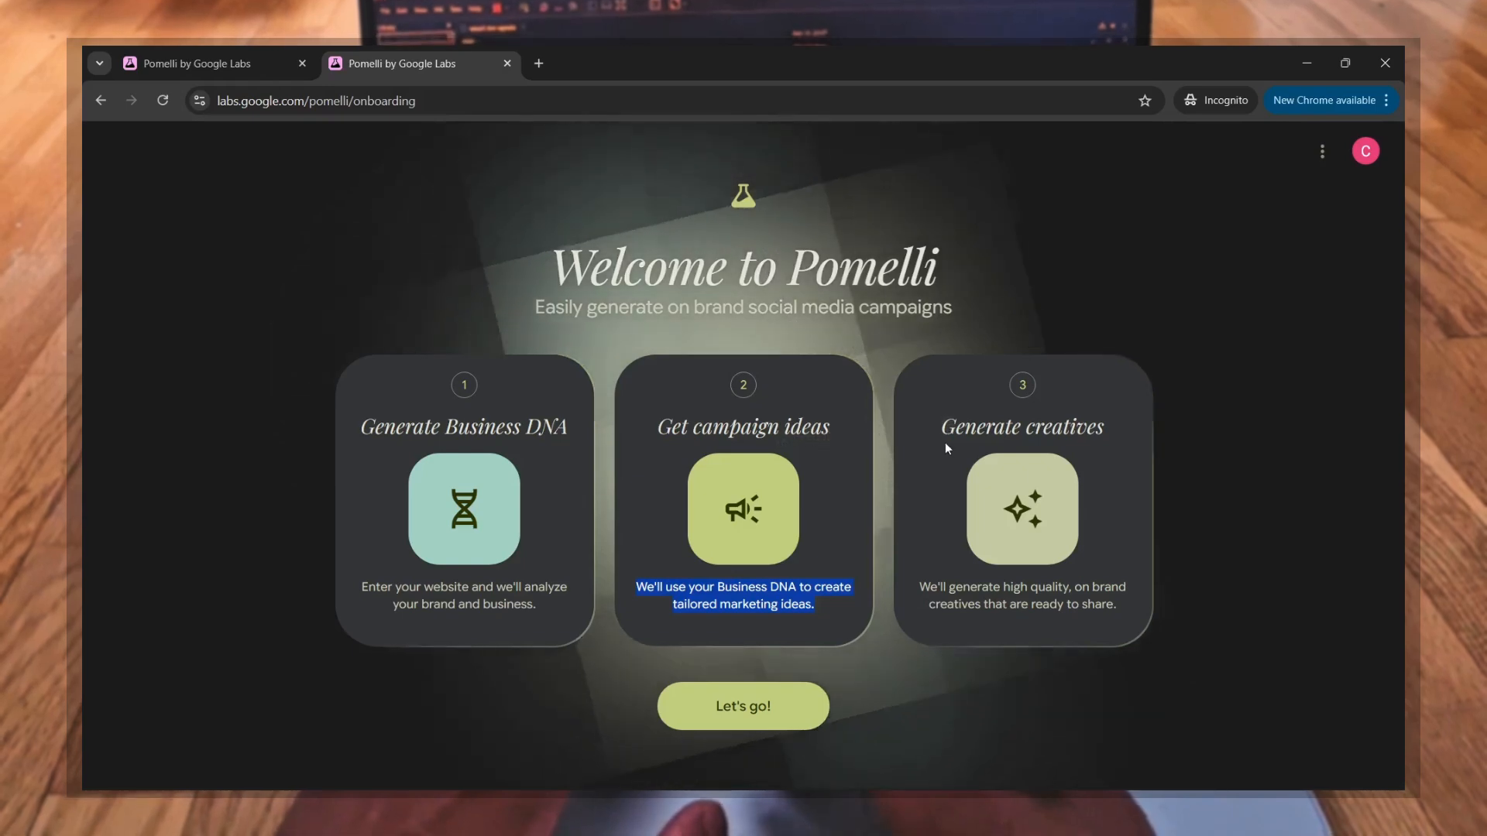
click(1087, 423)
triple_click(1087, 423)
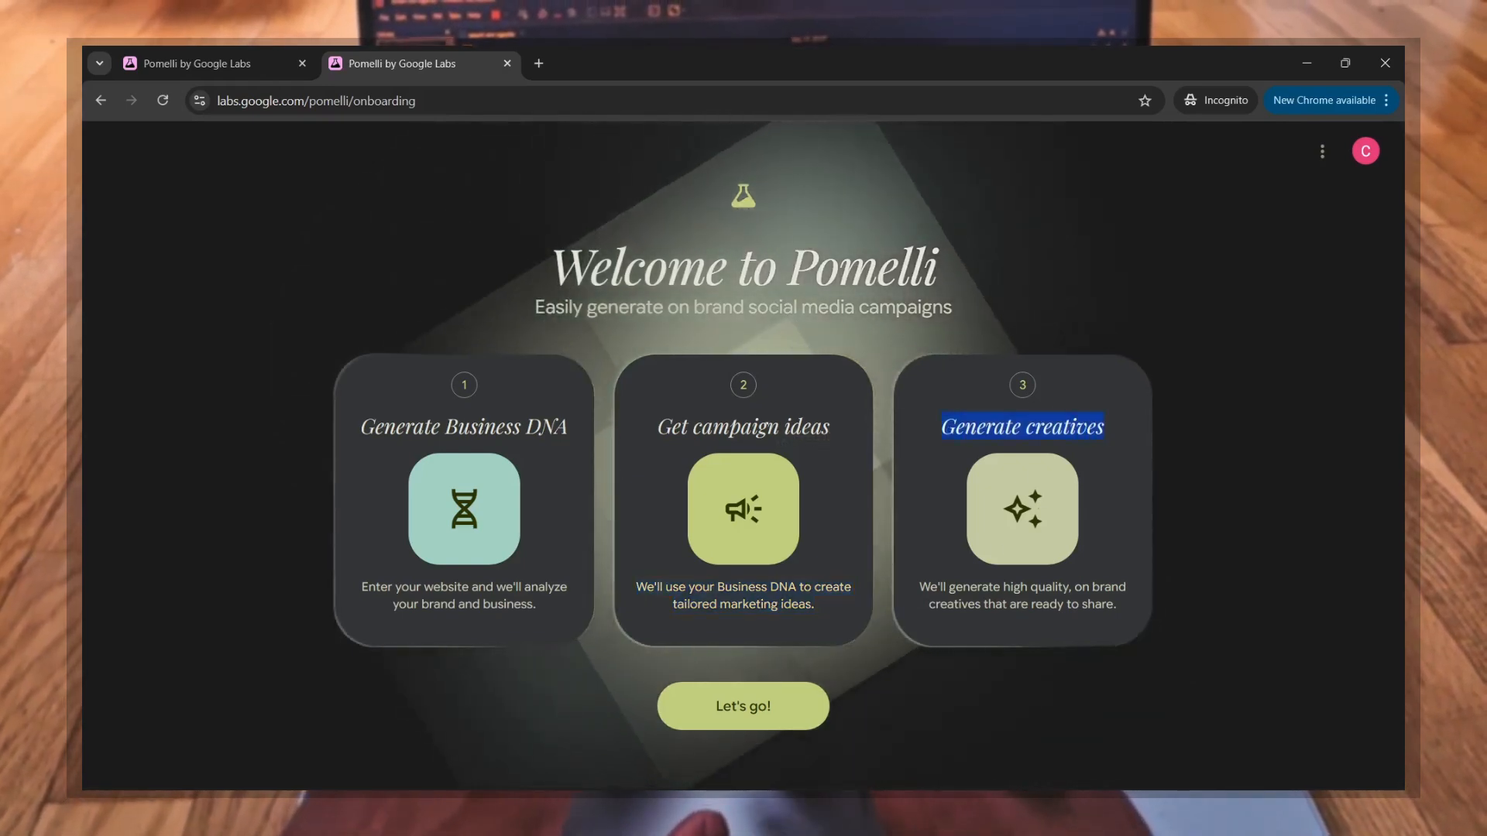
drag(923, 587, 1126, 622)
click(1123, 617)
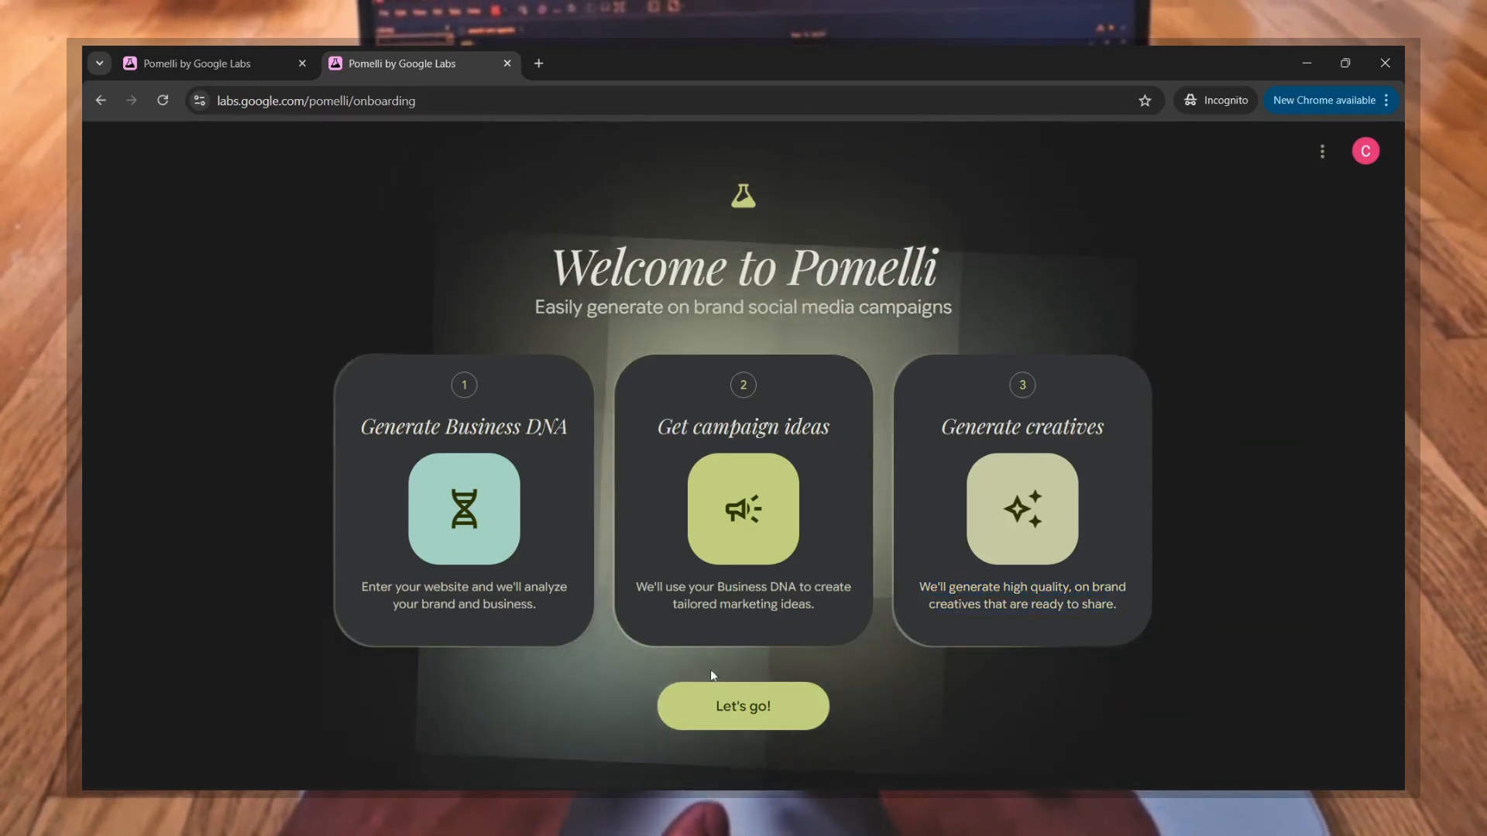
click(763, 710)
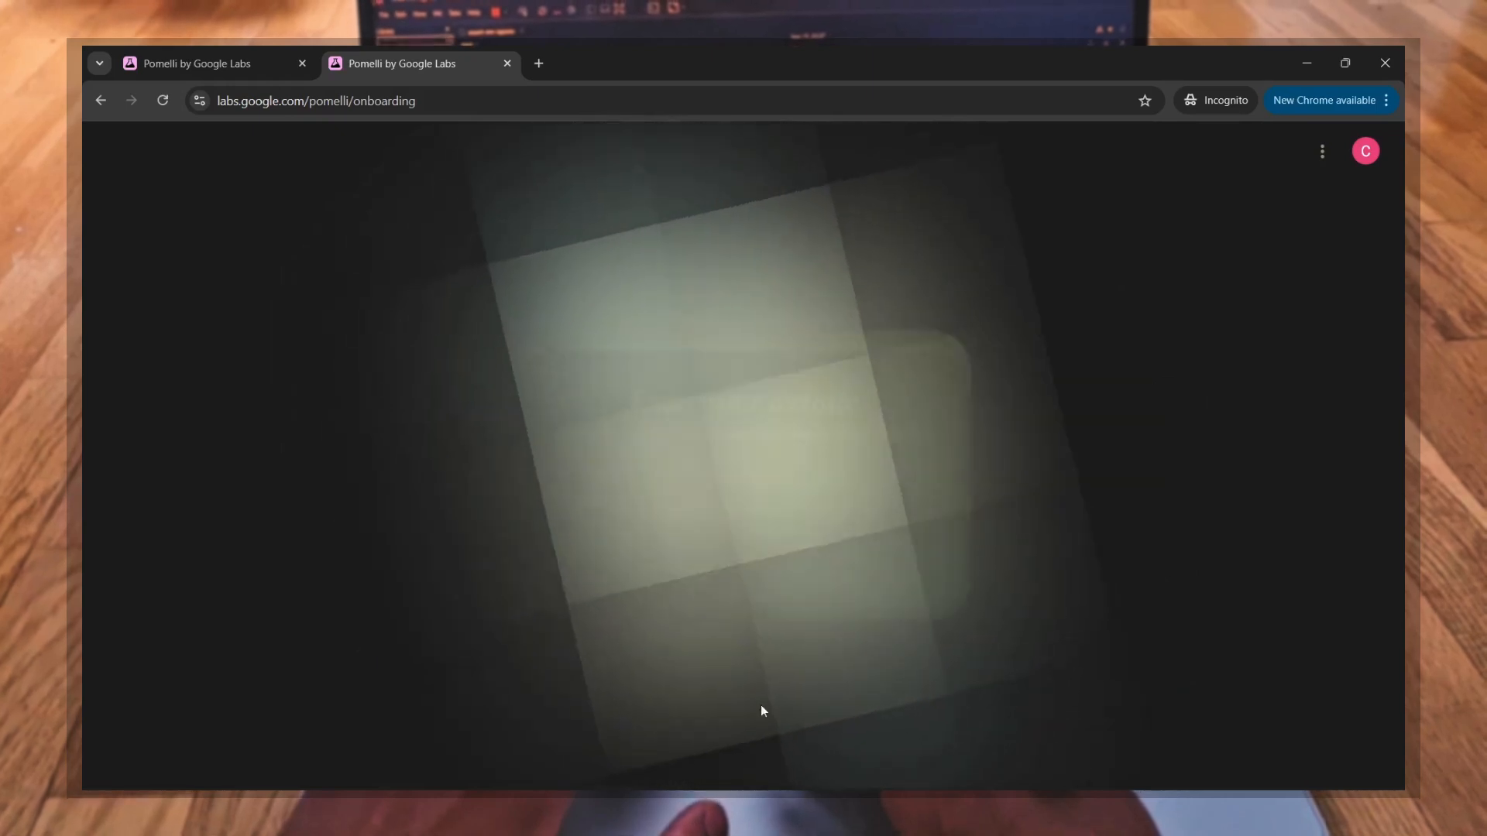
click(633, 465)
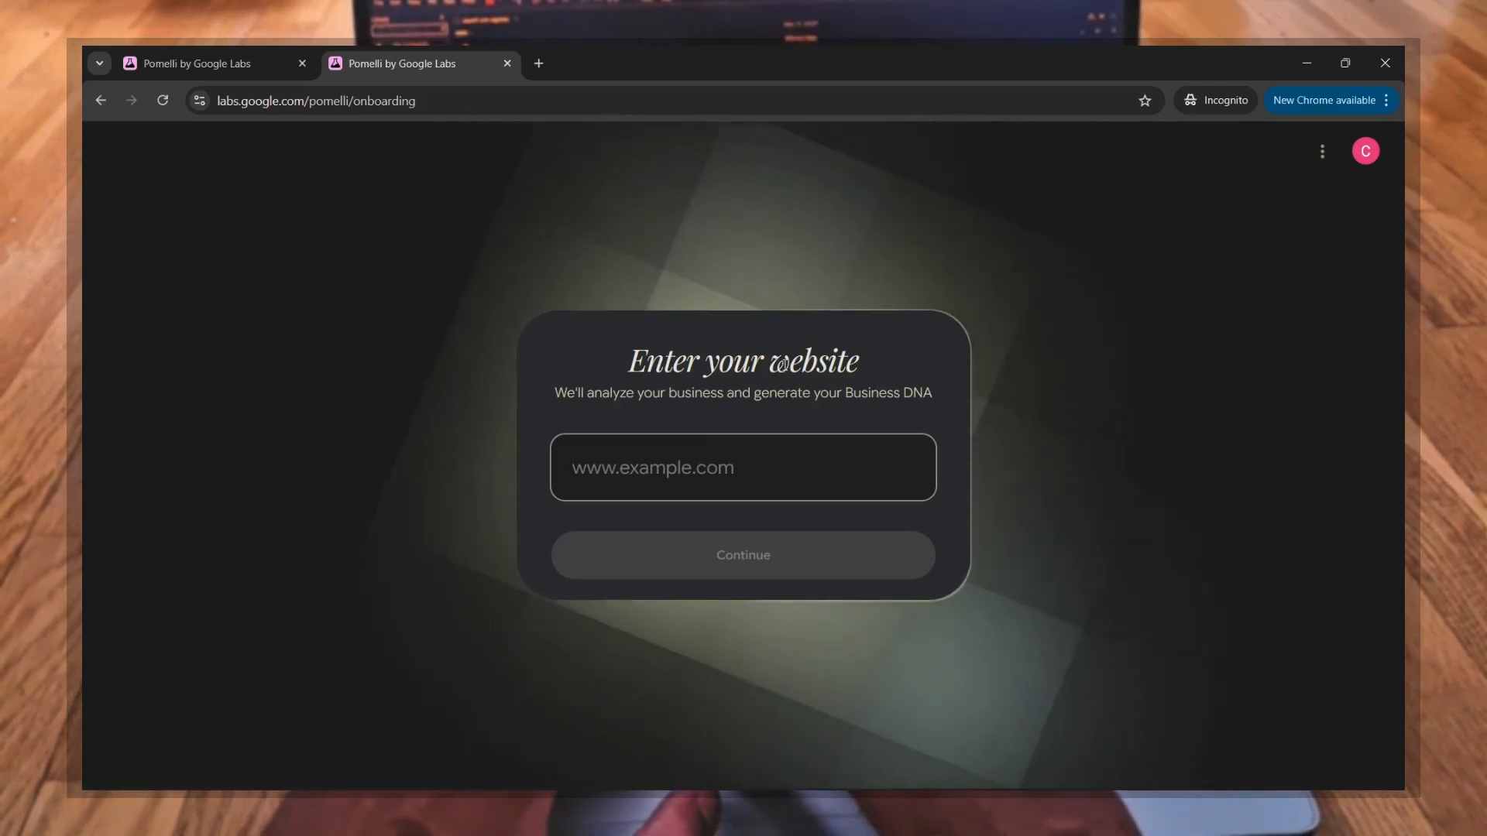
text(h)
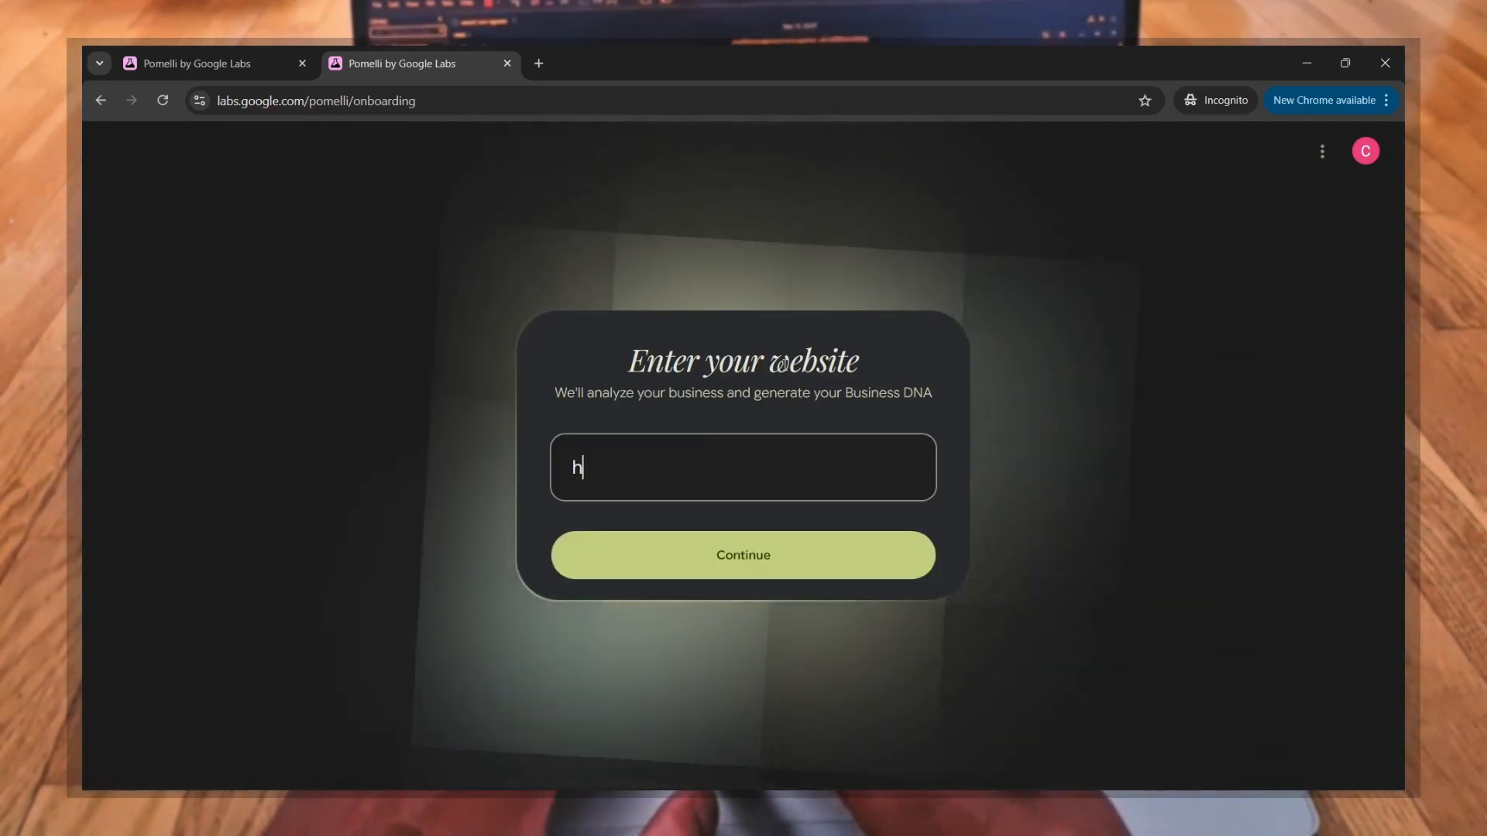
text(ttps:/)
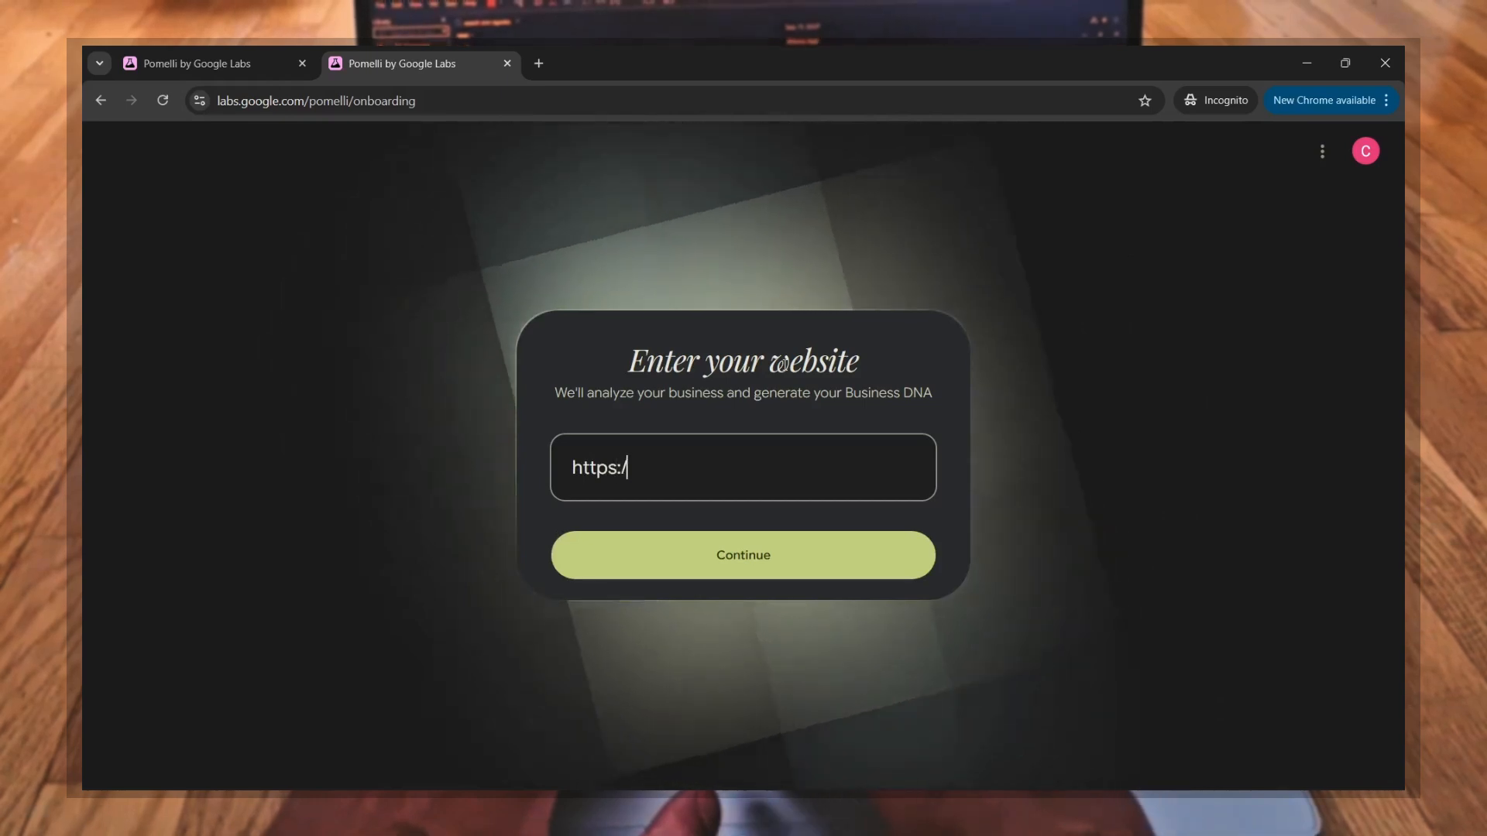
text(/chikarah)
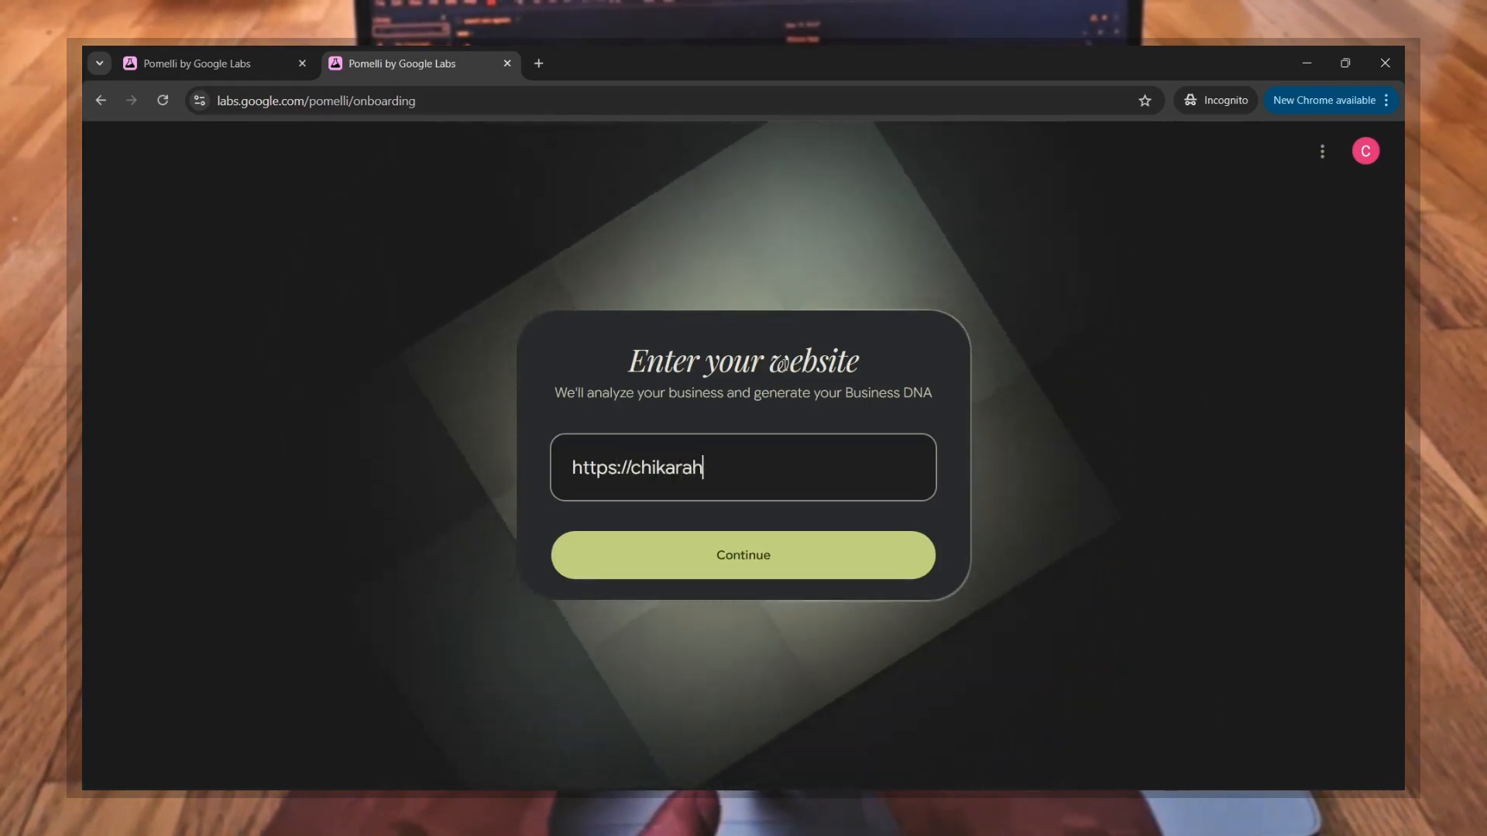
text(ouses.com)
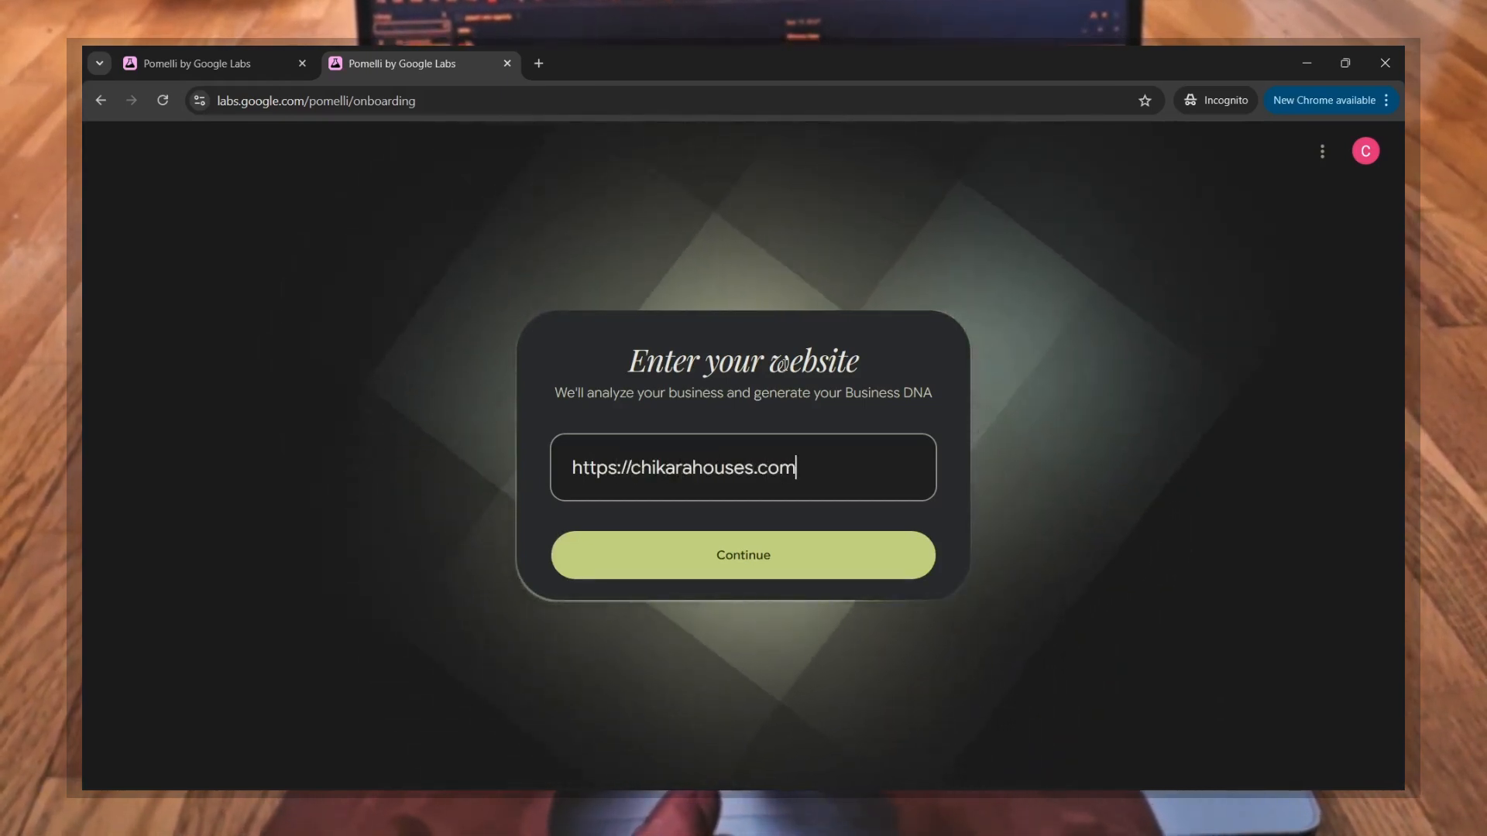
click(735, 550)
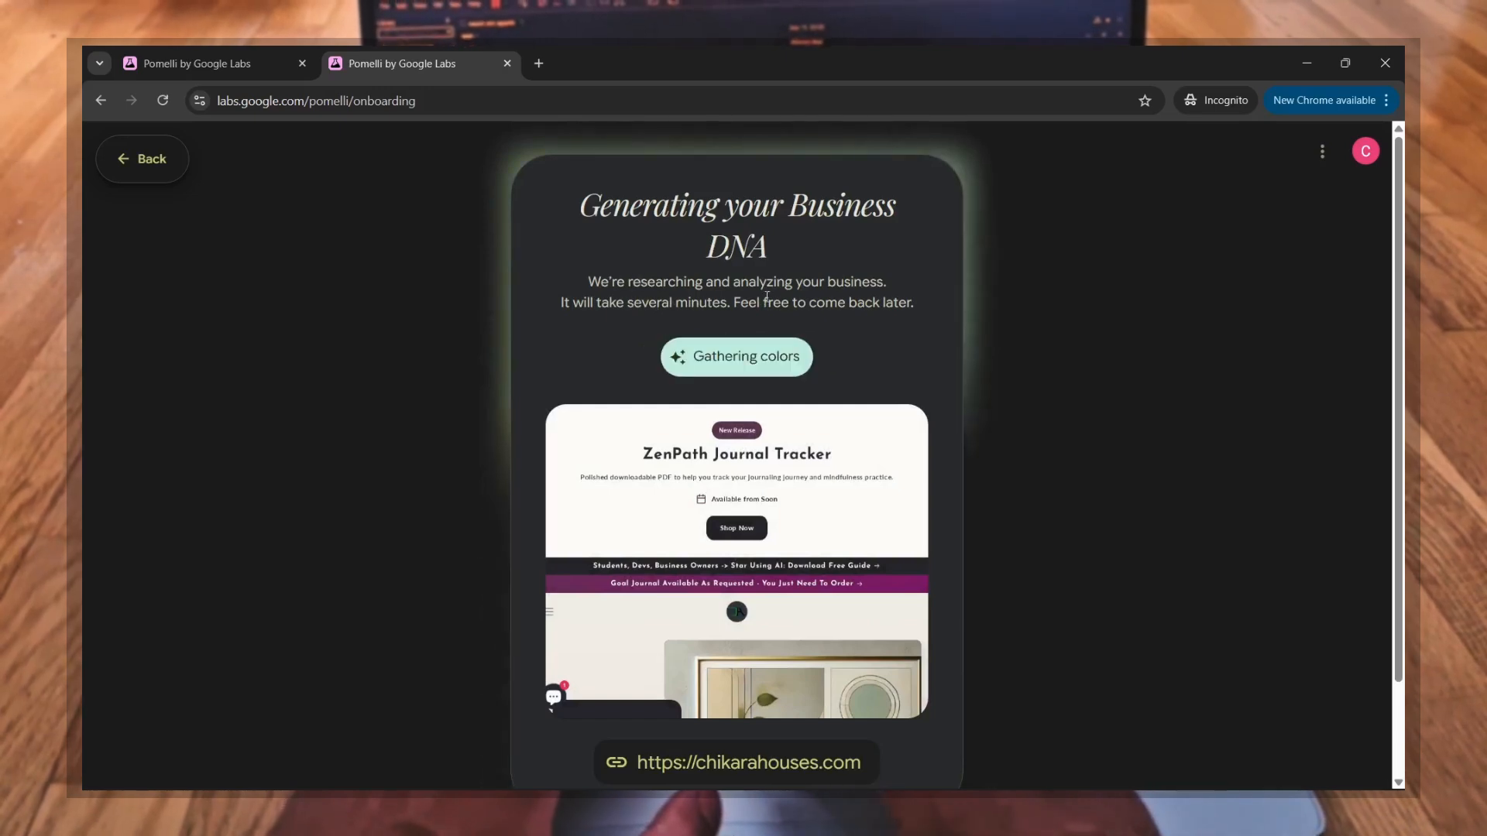
Step: Check the progress and estimated remaining time of the Business DNA generation
scroll(882, 392, down, 2)
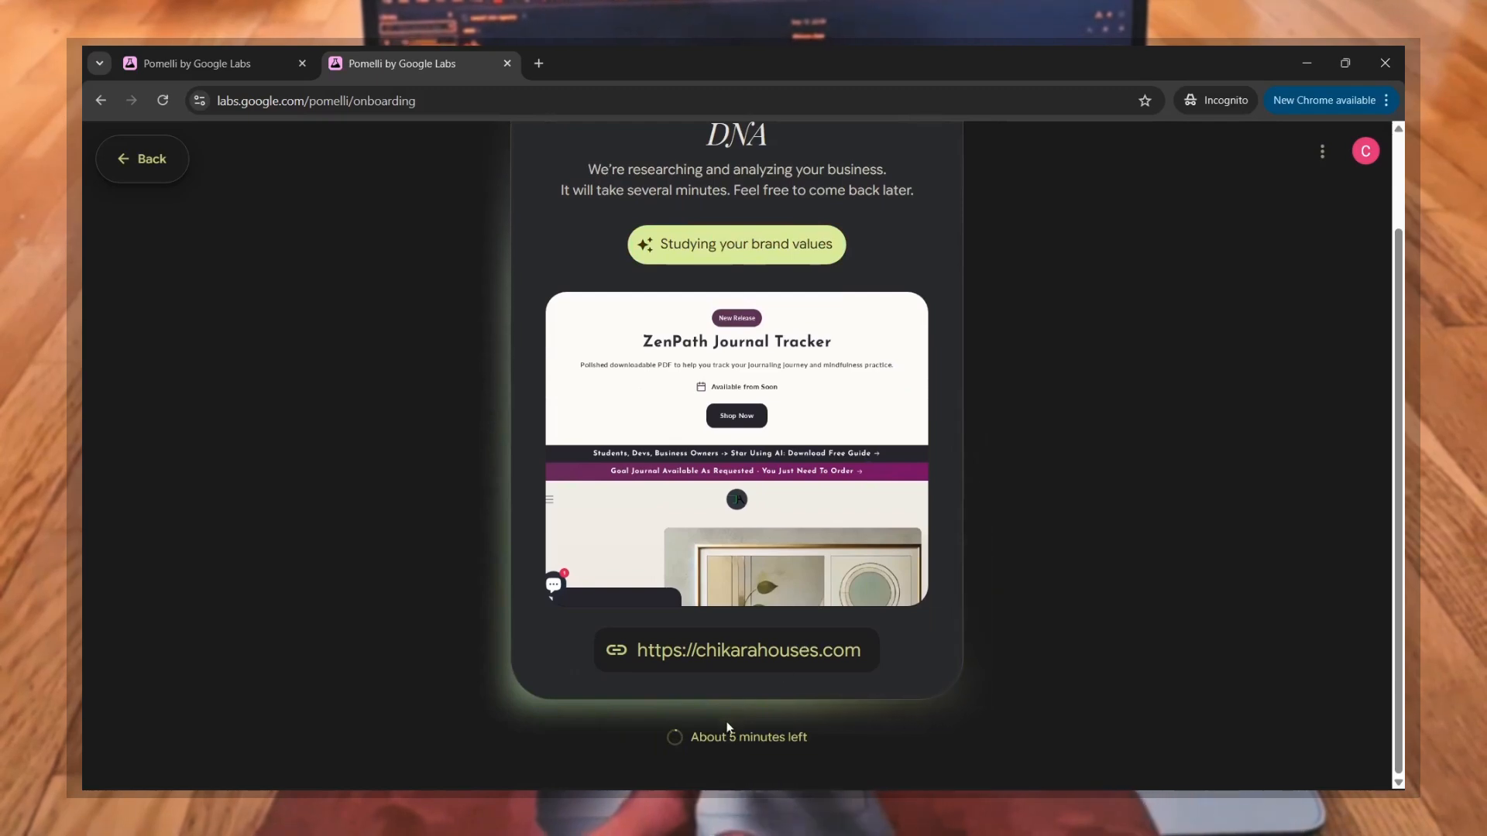
drag(712, 744, 686, 745)
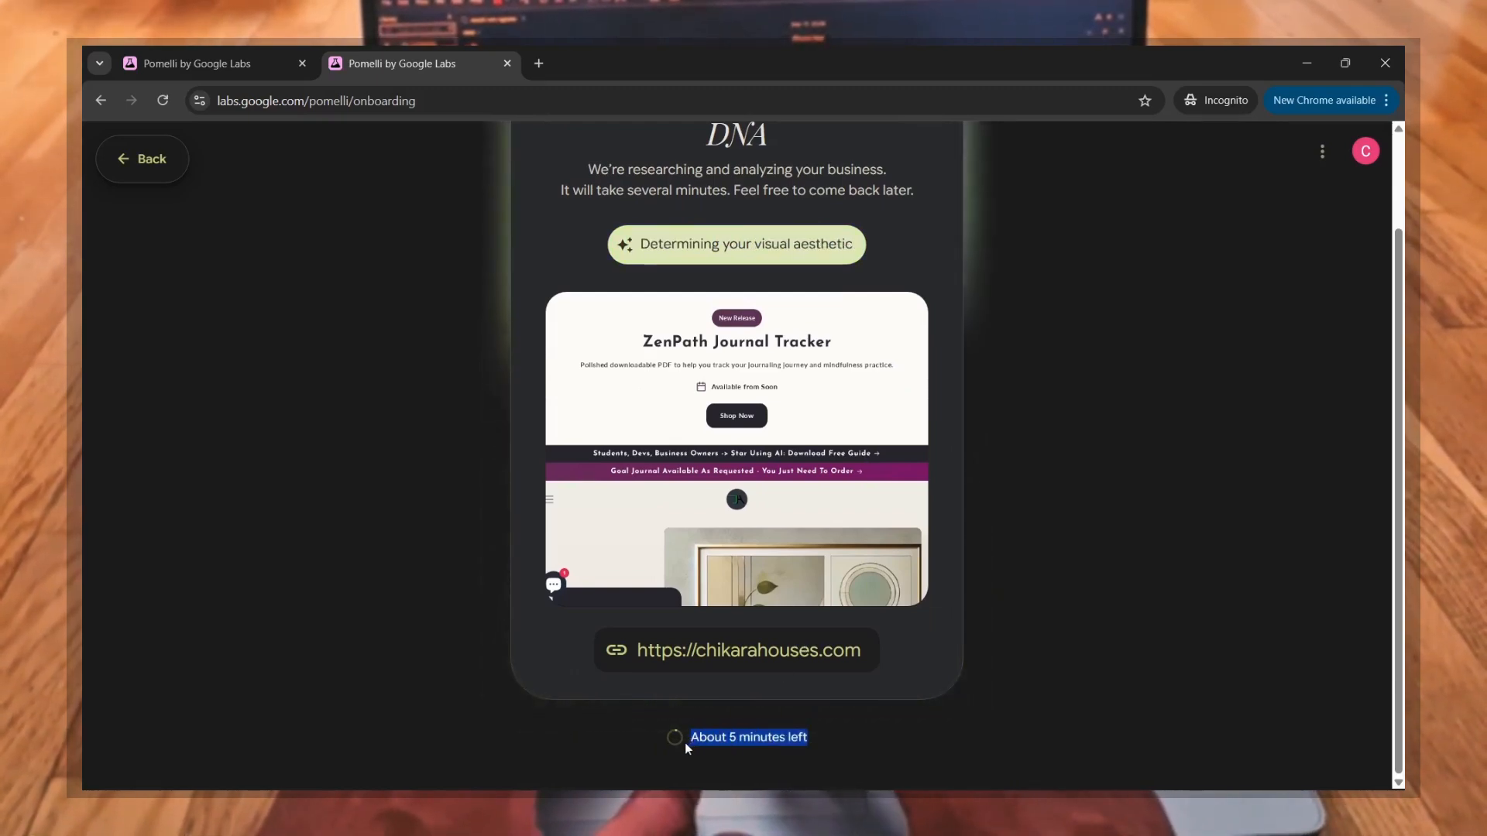
scroll(586, 402, up, 2)
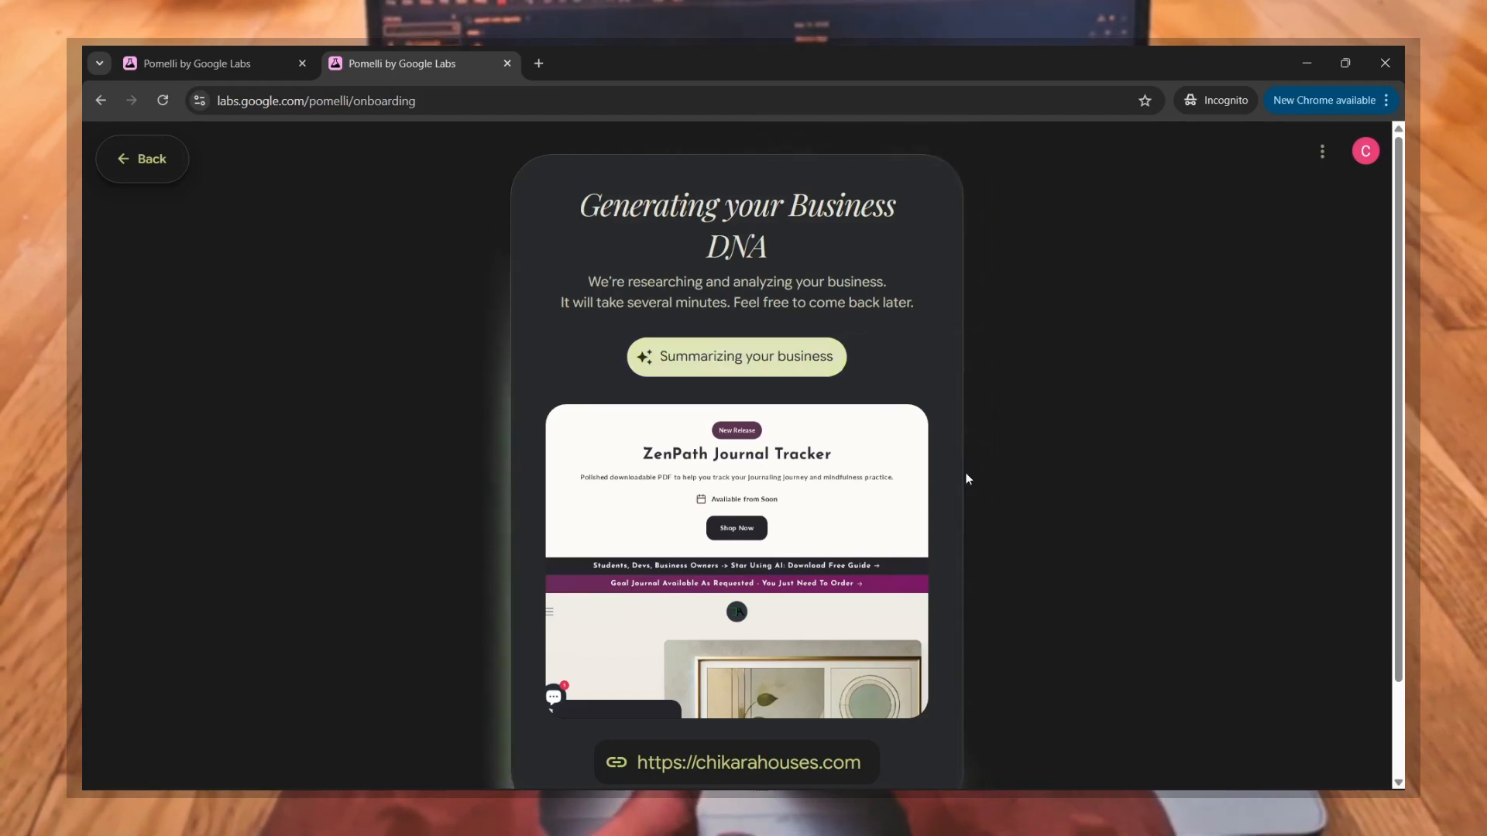
scroll(966, 474, down, 1)
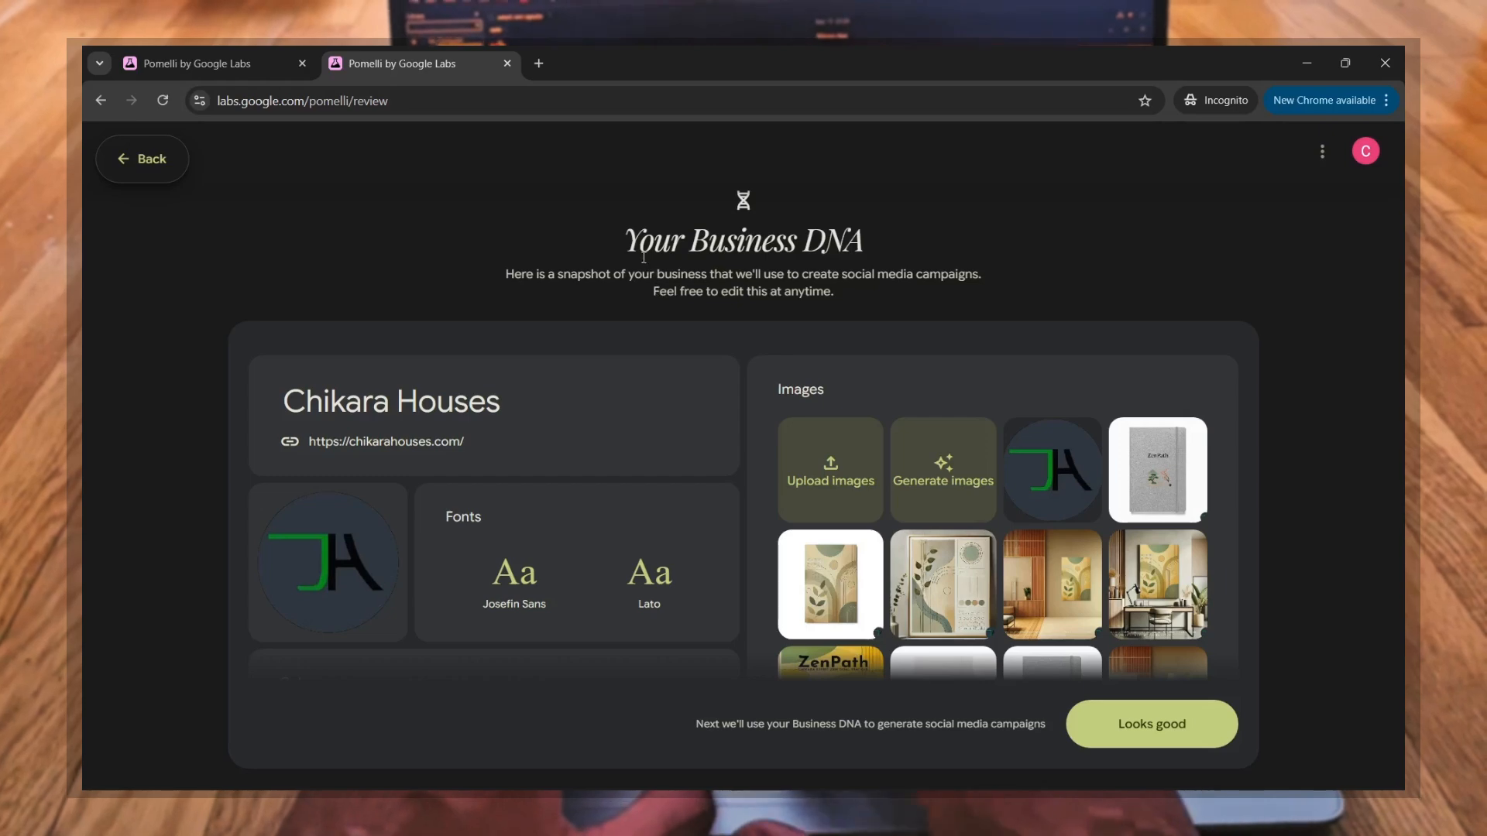
Step: Read the Business DNA page's heading and the description of how the snapshot is used for social media campaigns
drag(630, 243, 869, 272)
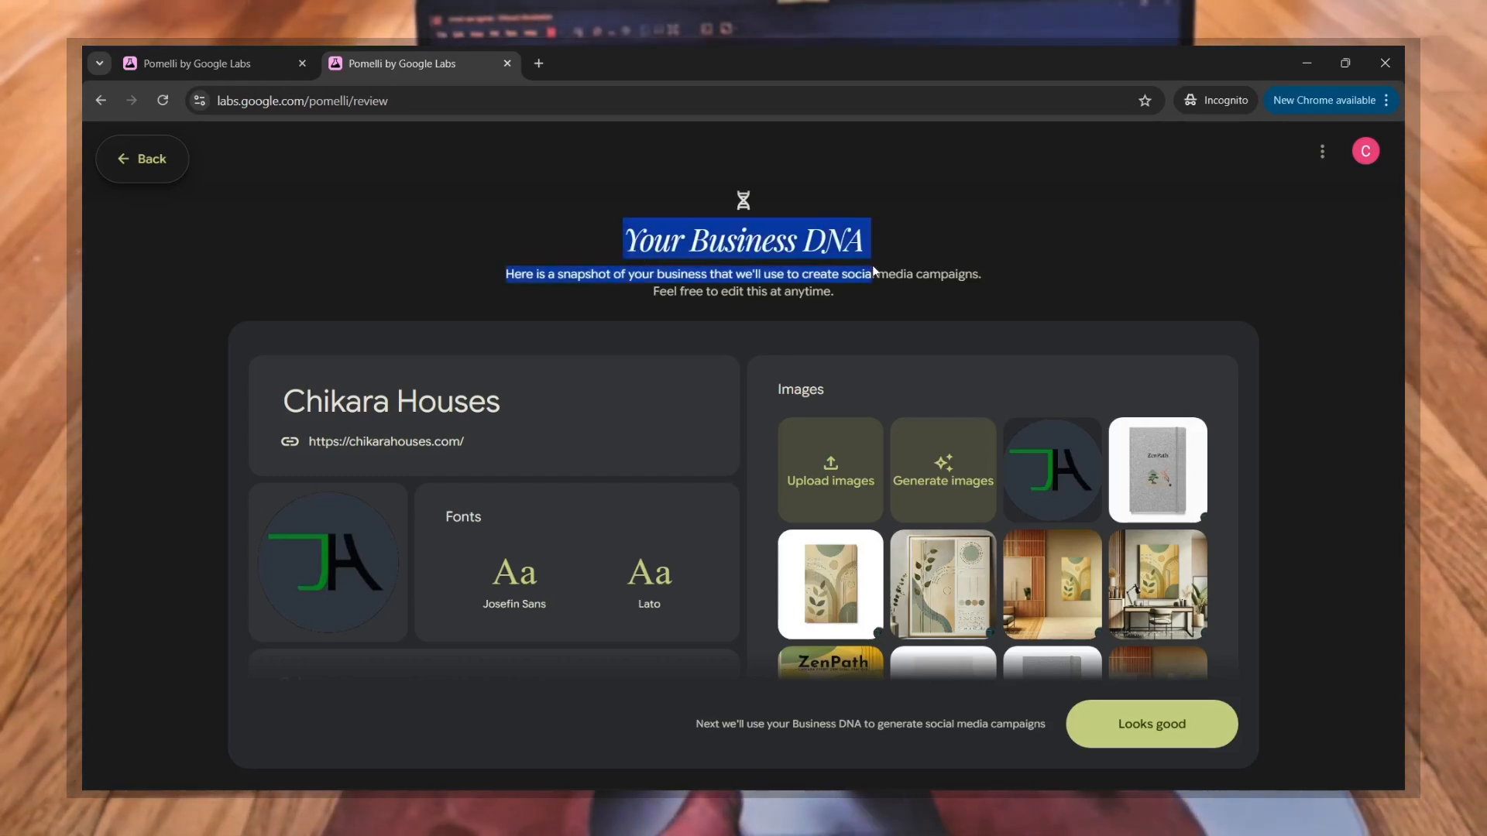
click(633, 274)
drag(494, 275, 841, 297)
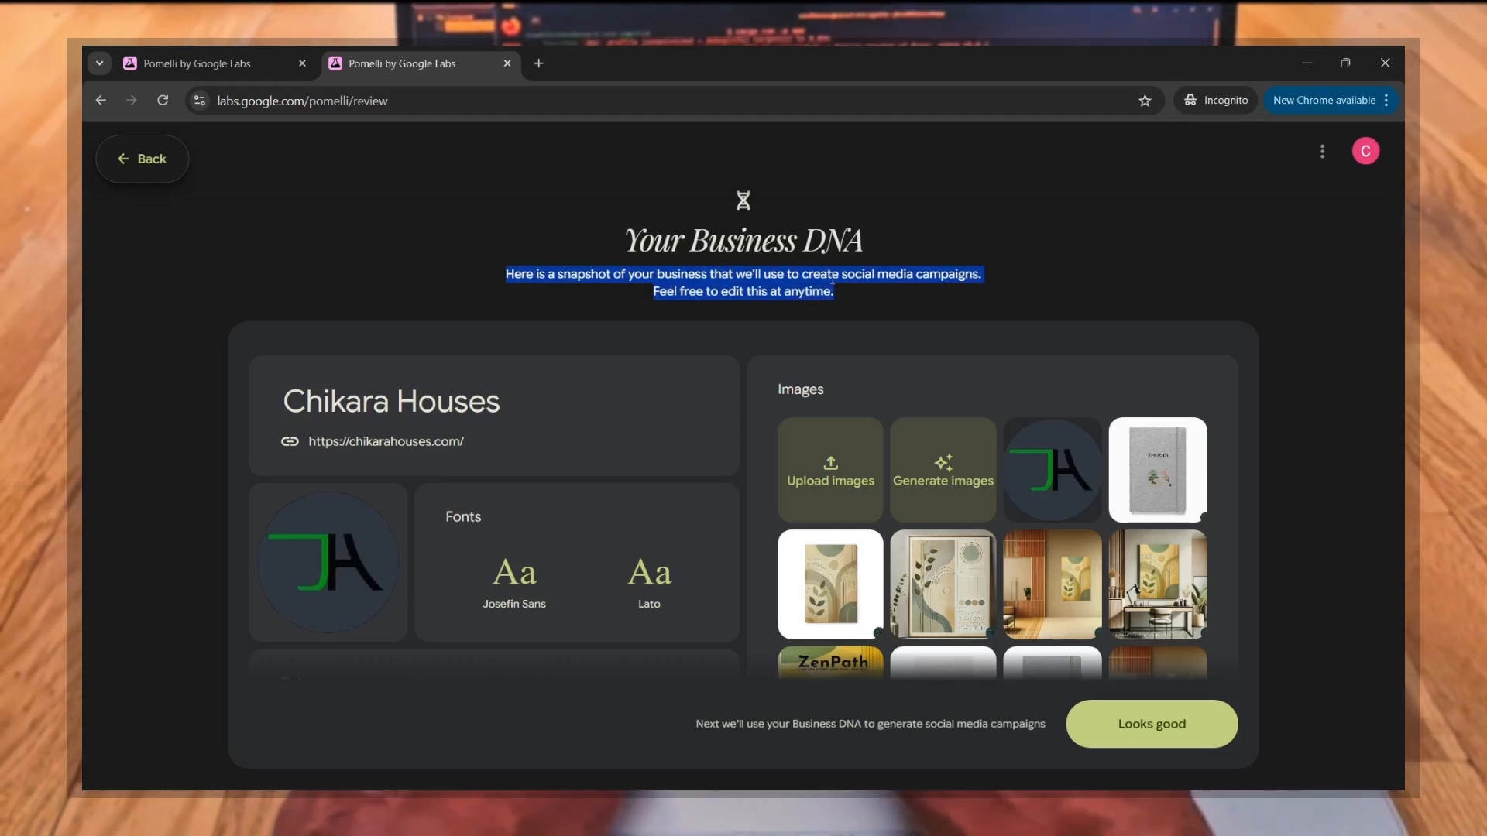
click(759, 309)
Step: Examine the business name, logo, fonts, colors and tagline in the generated Business DNA
scroll(749, 358, down, 1)
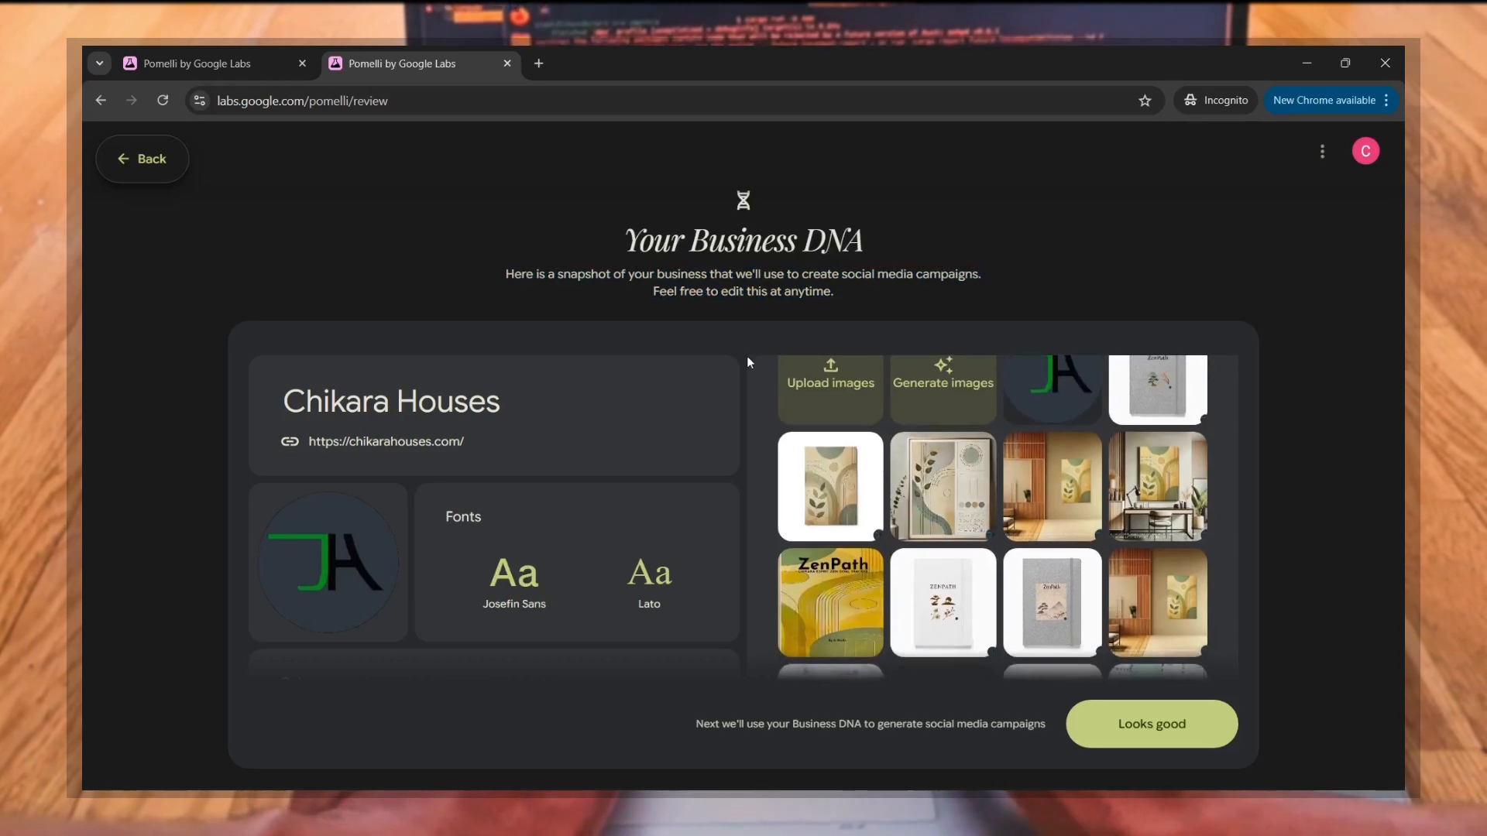
scroll(656, 481, down, 2)
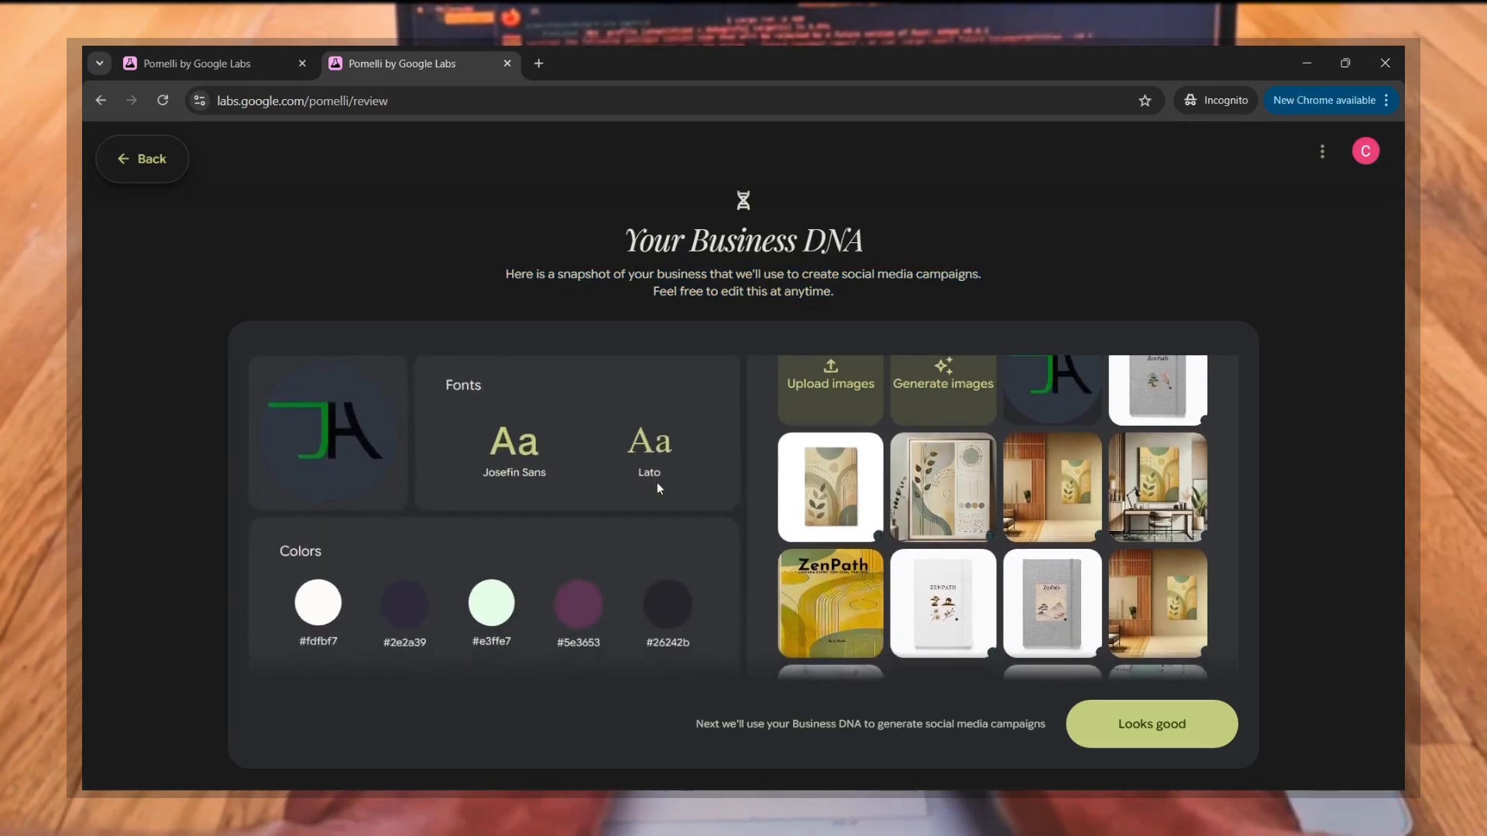
mouse_move(658, 488)
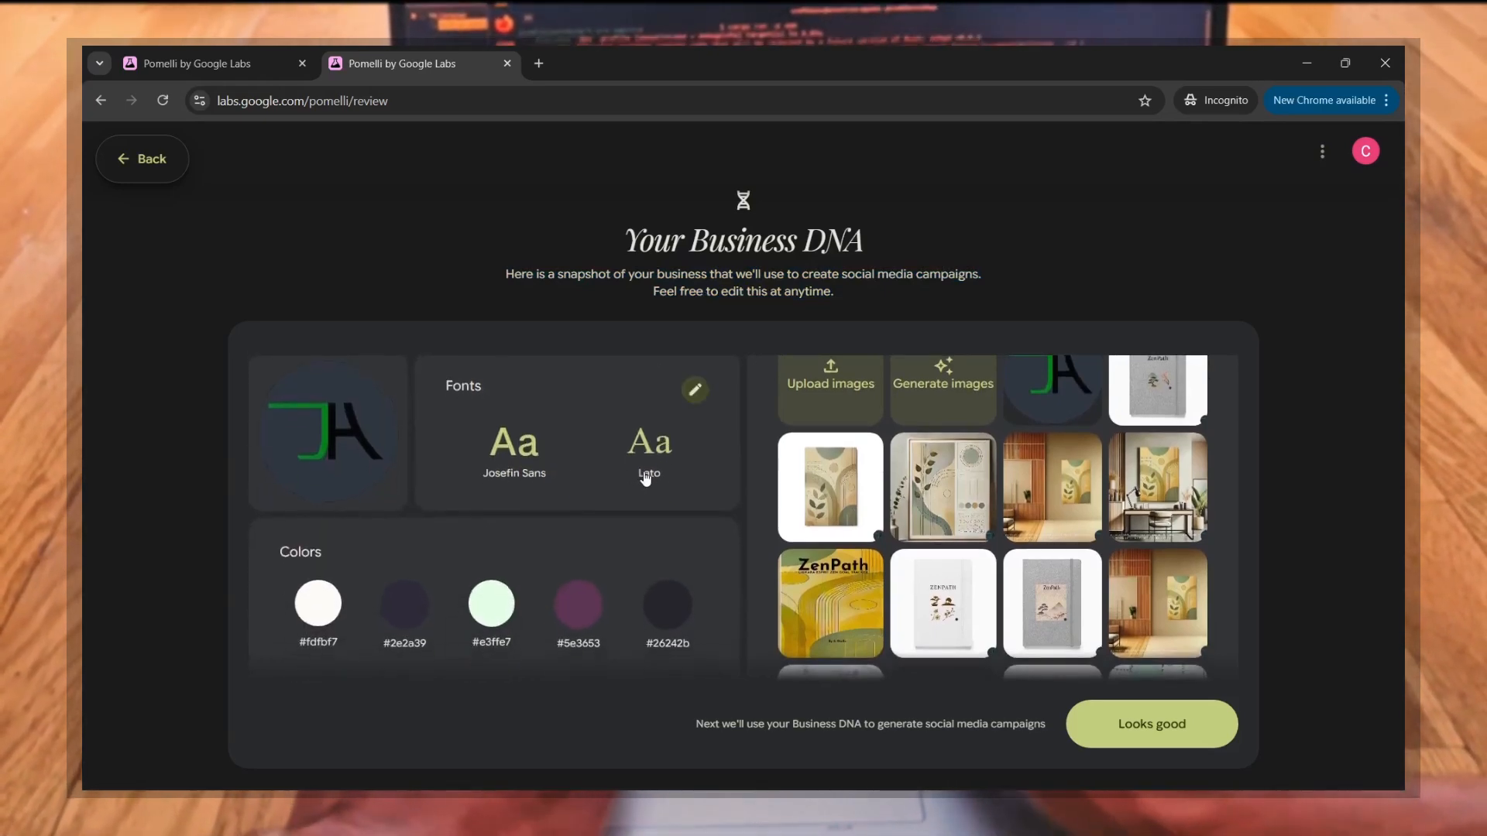
scroll(482, 498, up, 3)
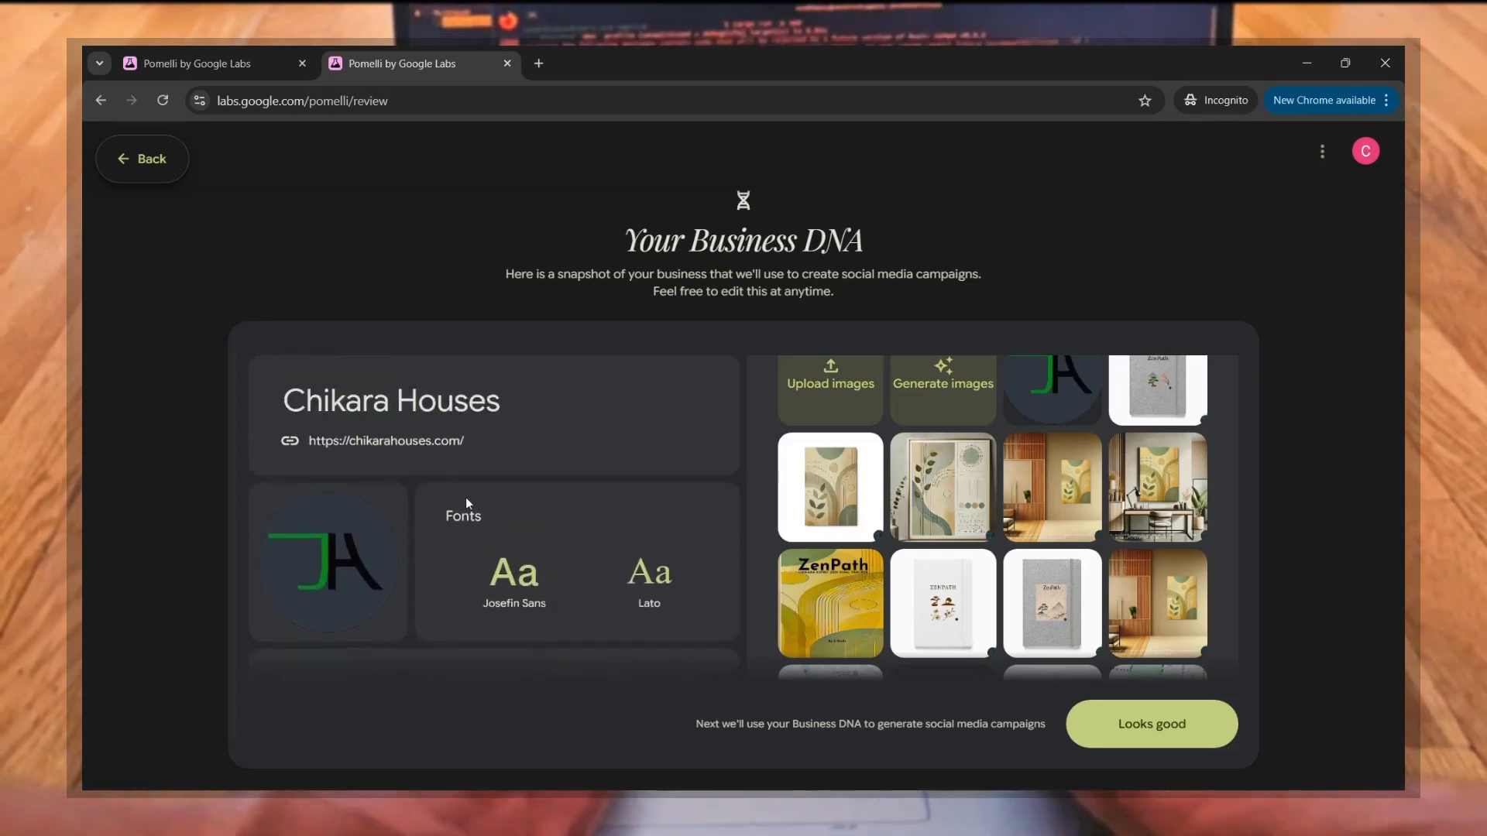
scroll(486, 562, down, 4)
scroll(485, 562, down, 1)
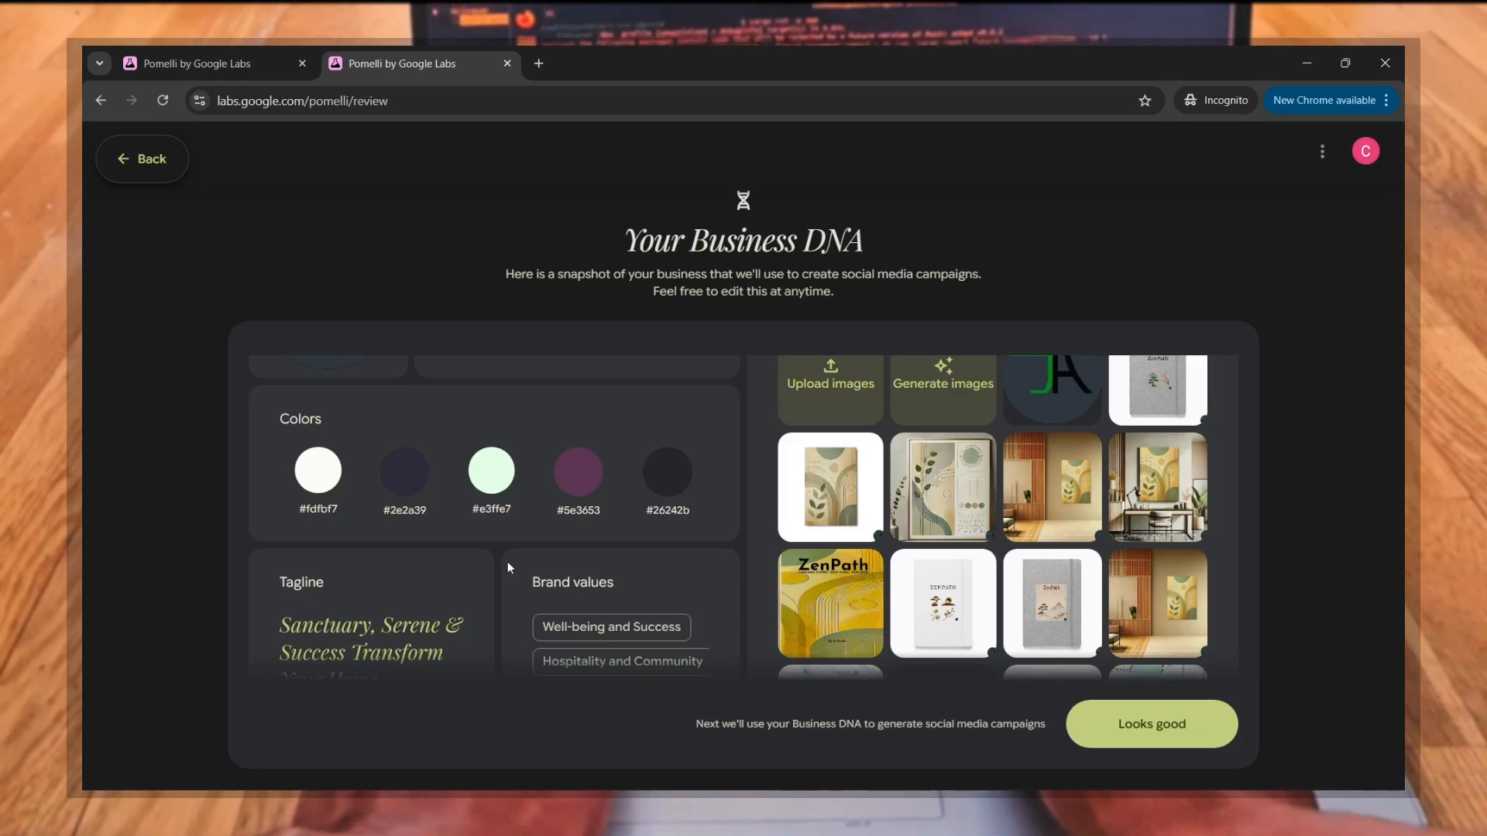
scroll(508, 561, down, 3)
mouse_move(374, 474)
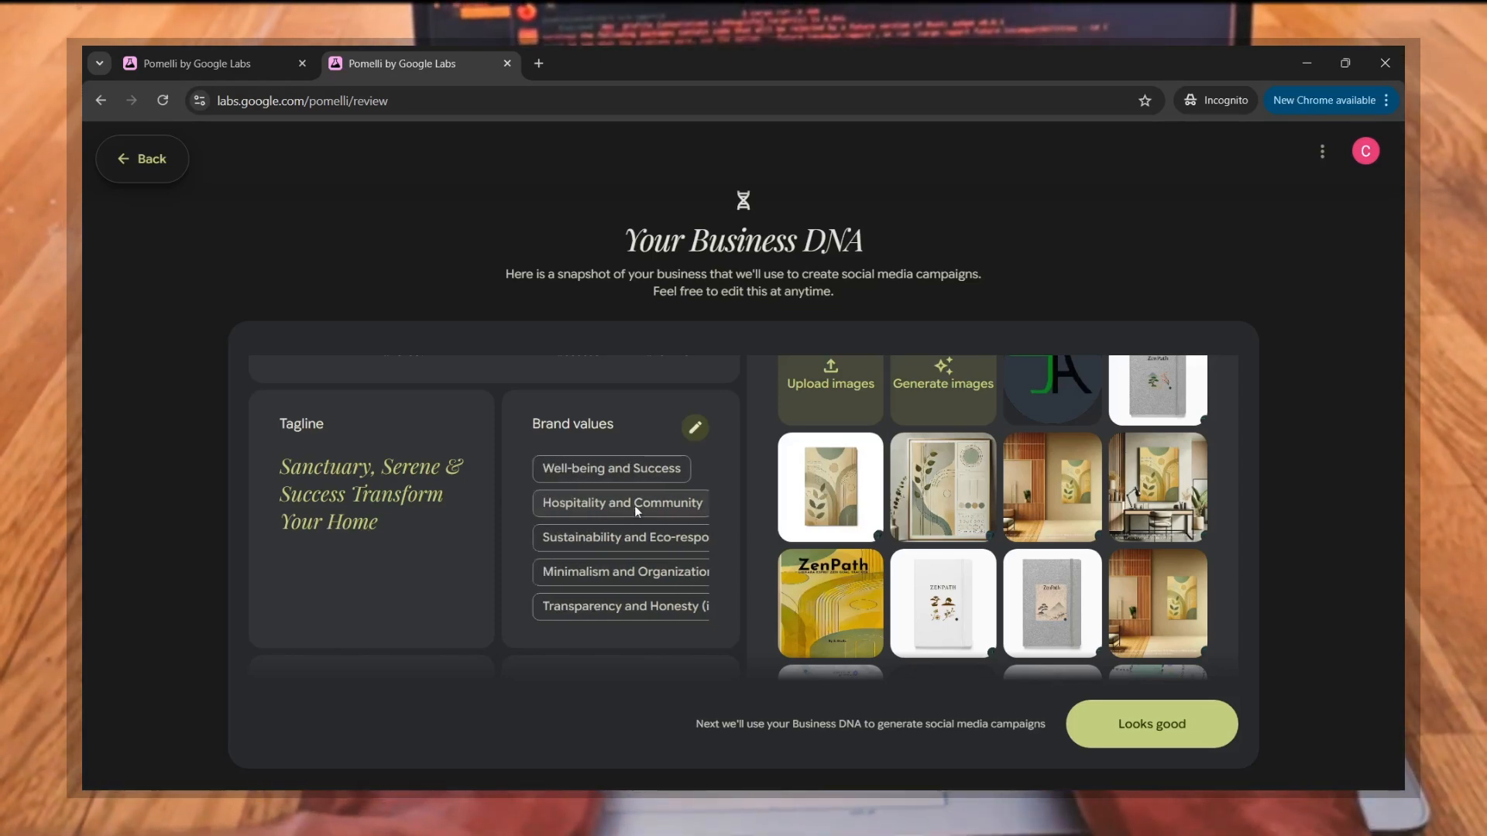
Step: Review the generated brand values, brand aesthetic, tone of voice and business overview
scroll(629, 541, down, 1)
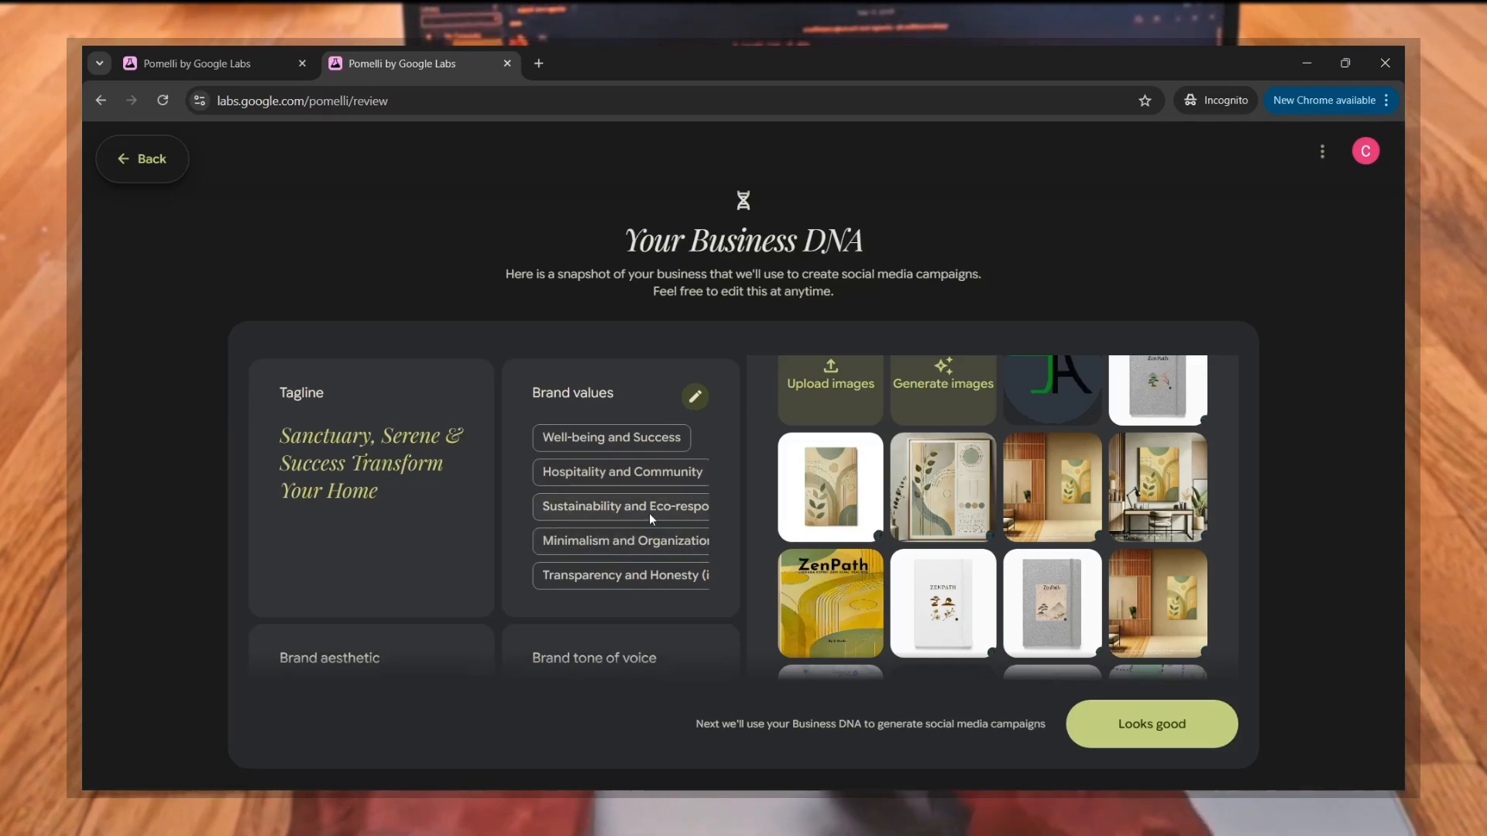
scroll(622, 542, down, 1)
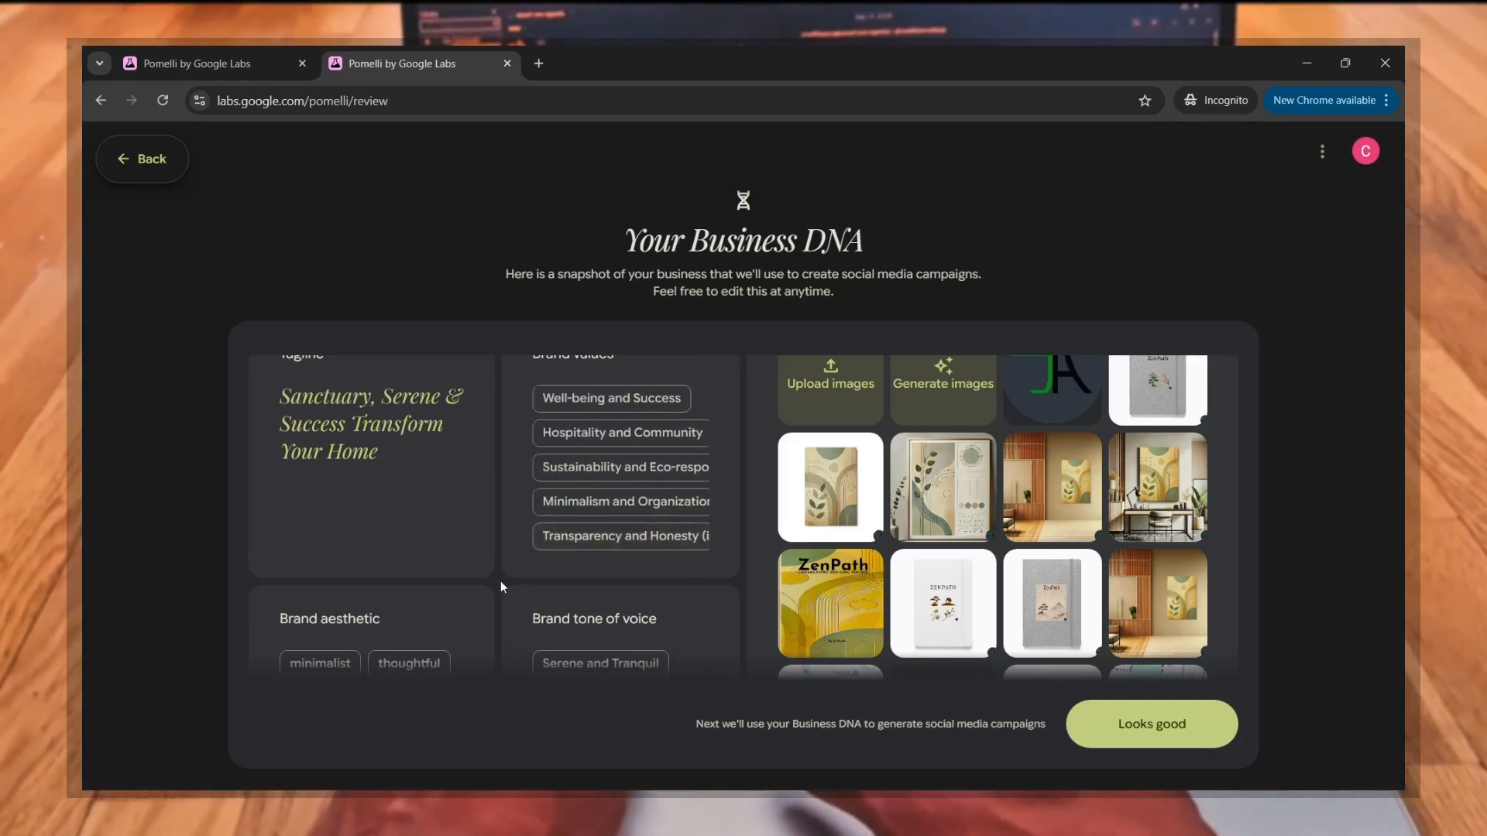
scroll(500, 580, down, 2)
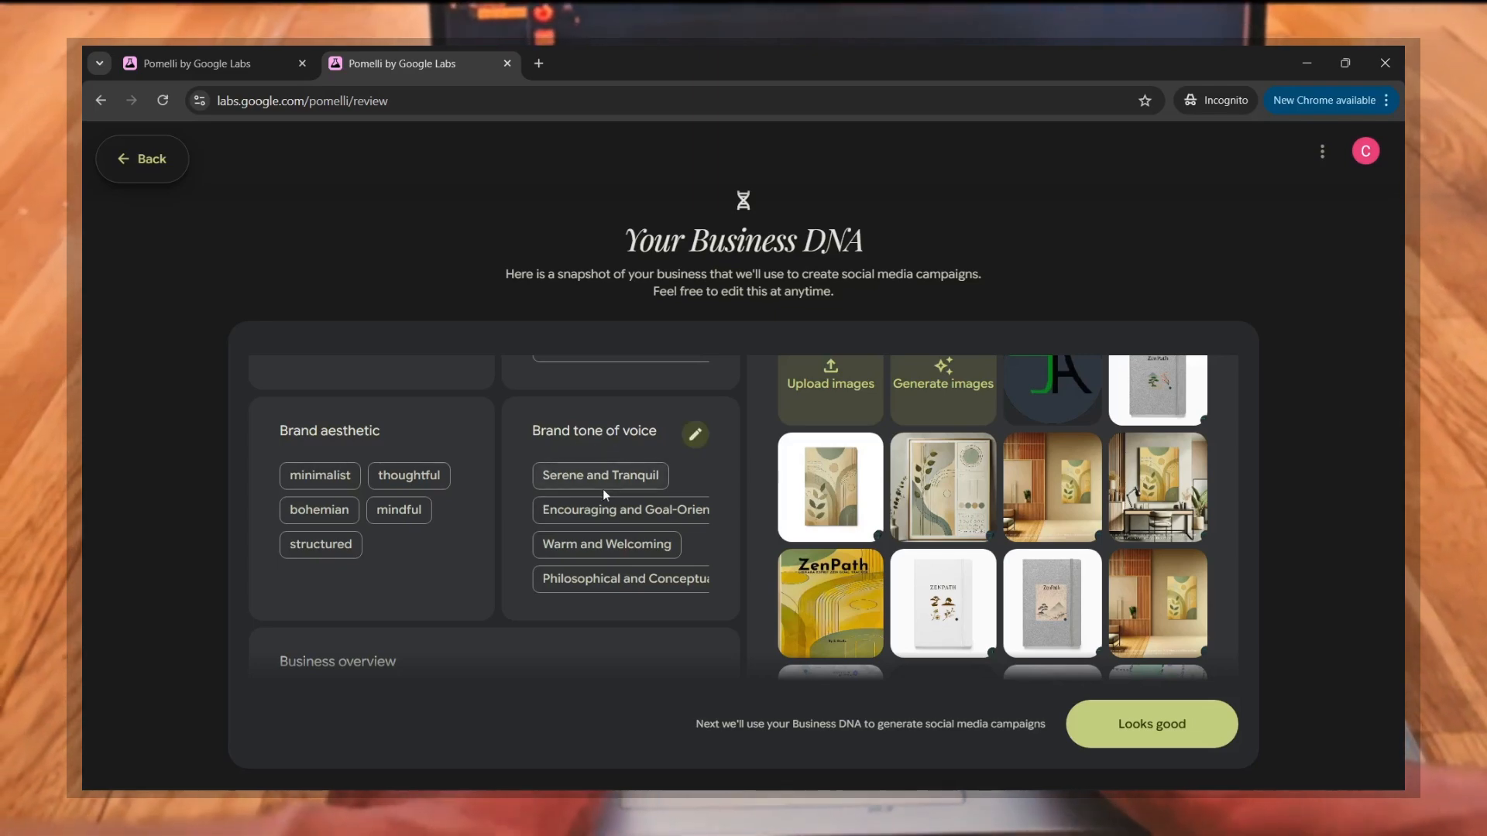
scroll(603, 490, down, 1)
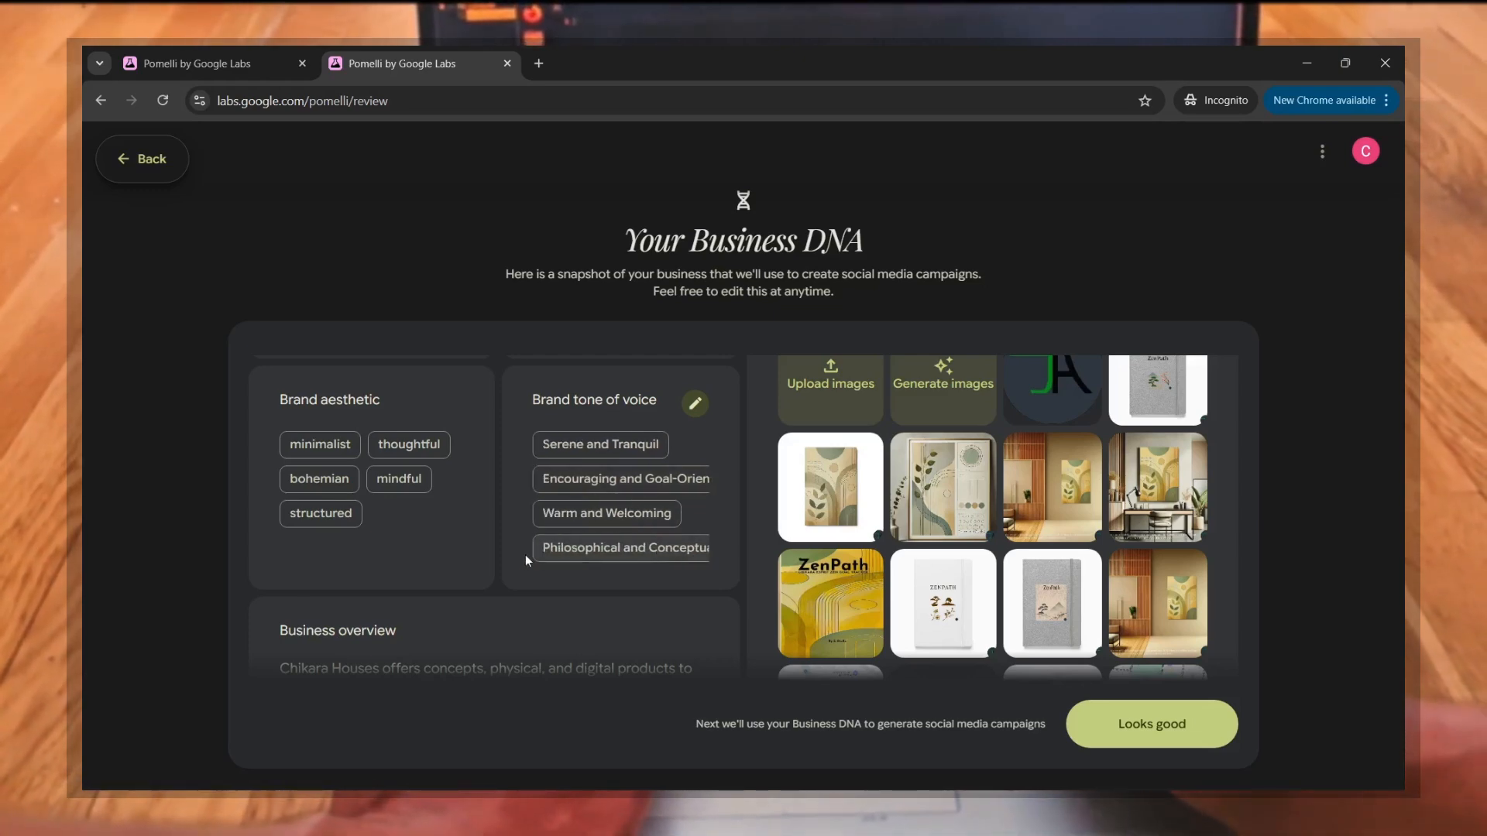
scroll(523, 554, down, 2)
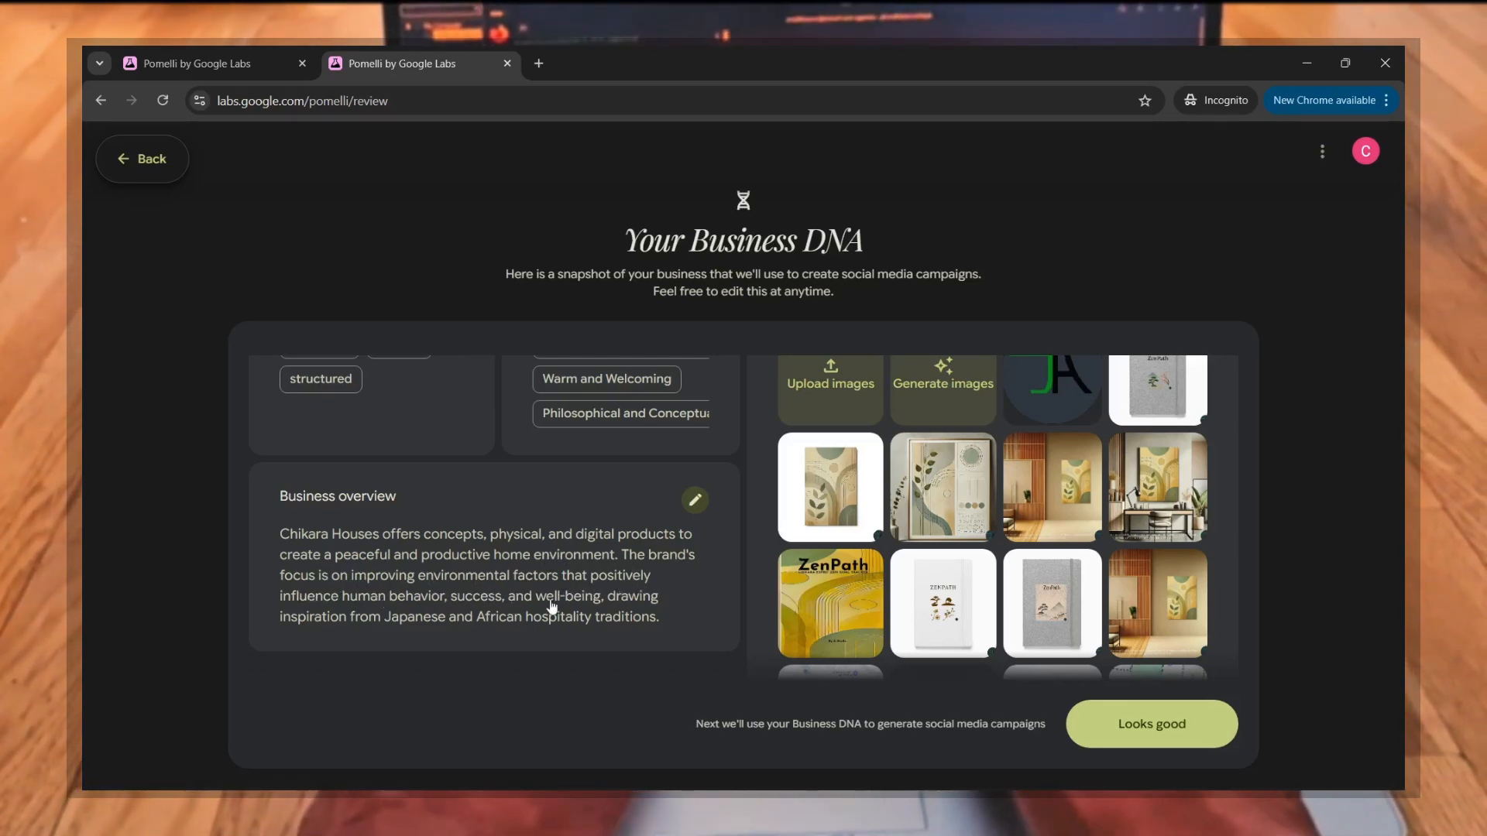
mouse_move(366, 631)
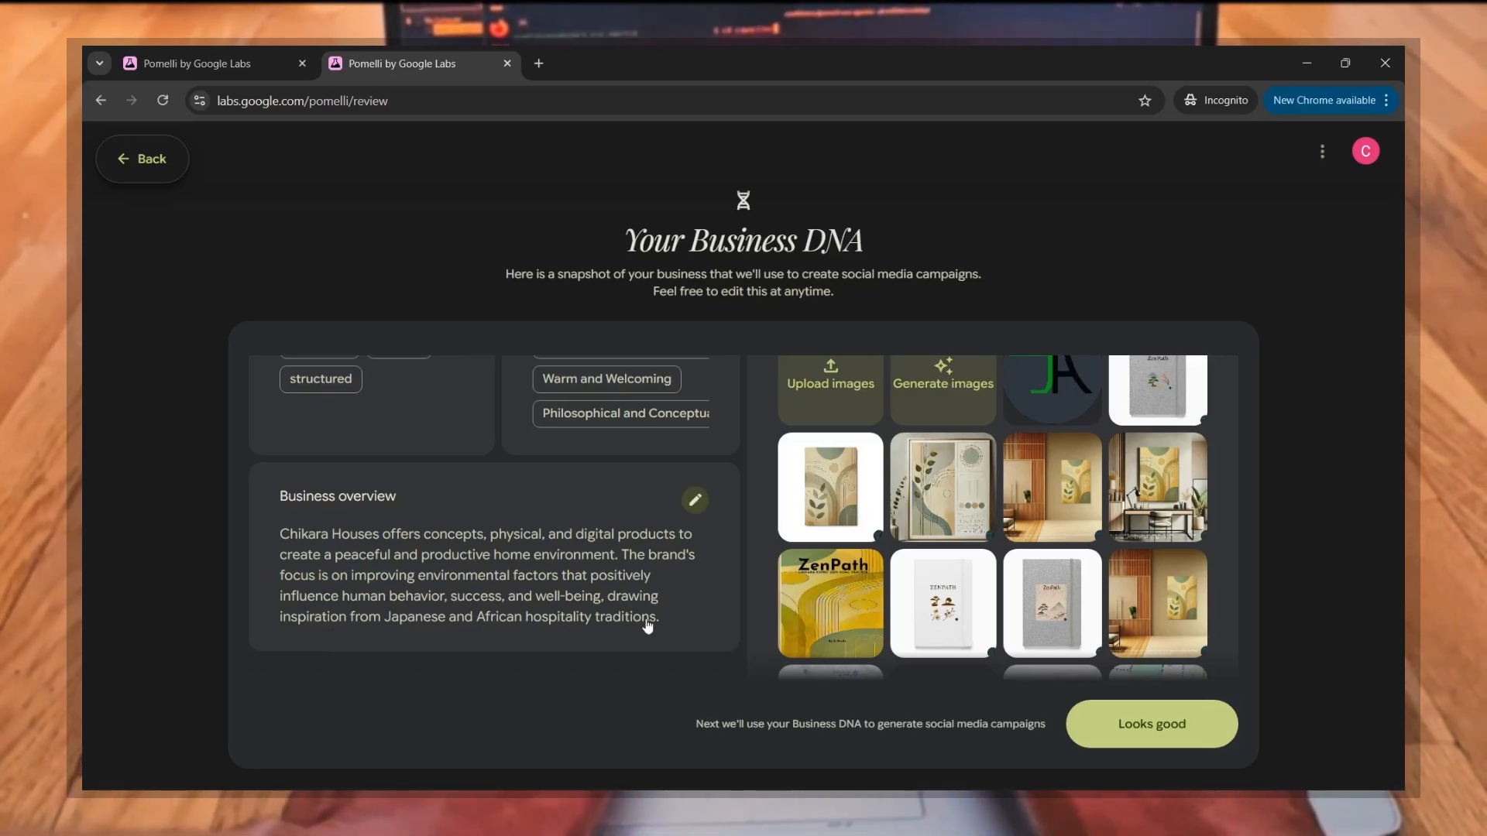
Step: Add "focus" and "work hard work smart" to the brand values and apply the change
scroll(577, 472, up, 5)
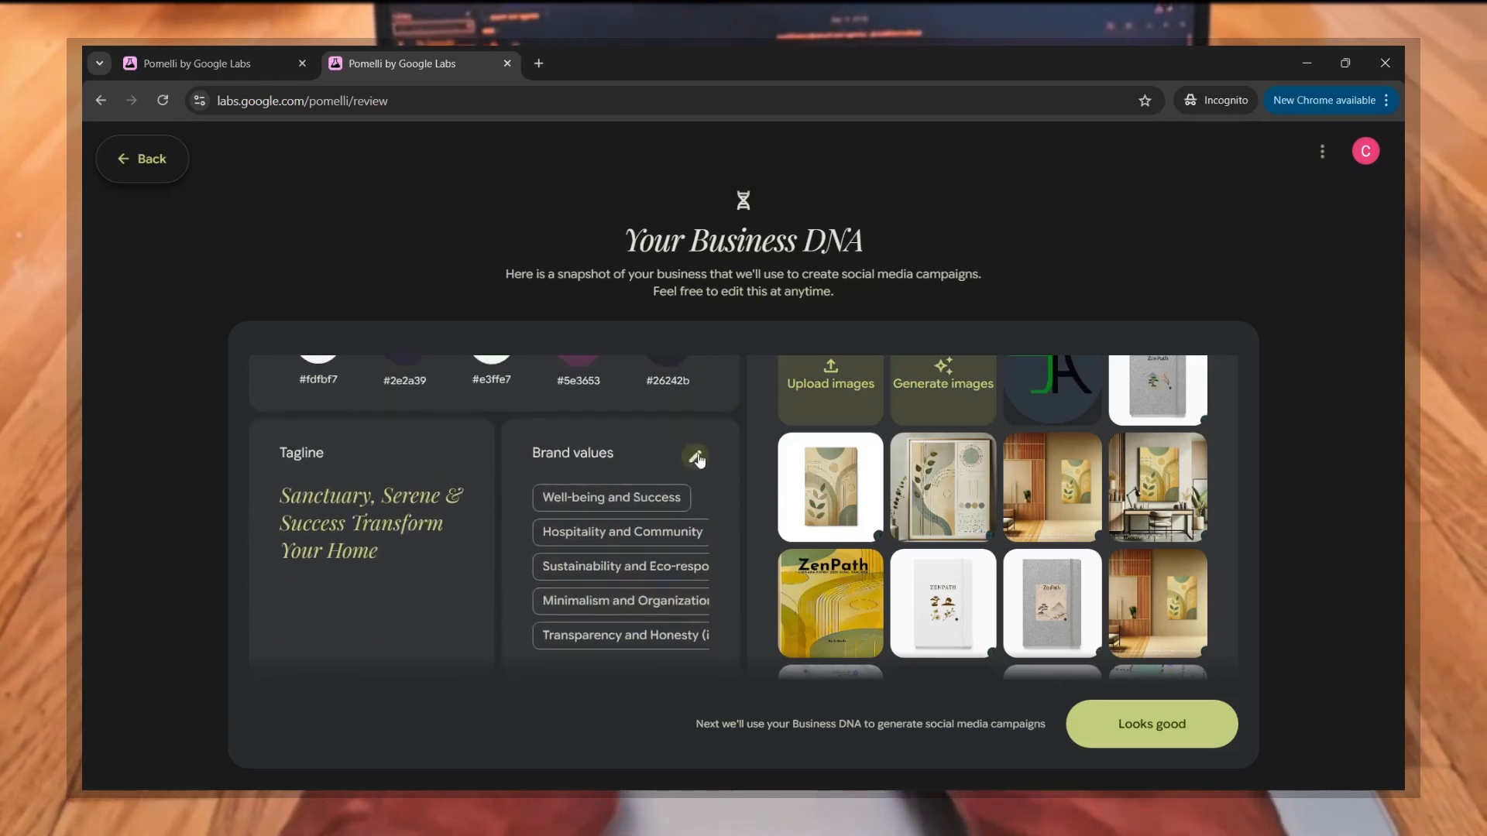
click(695, 457)
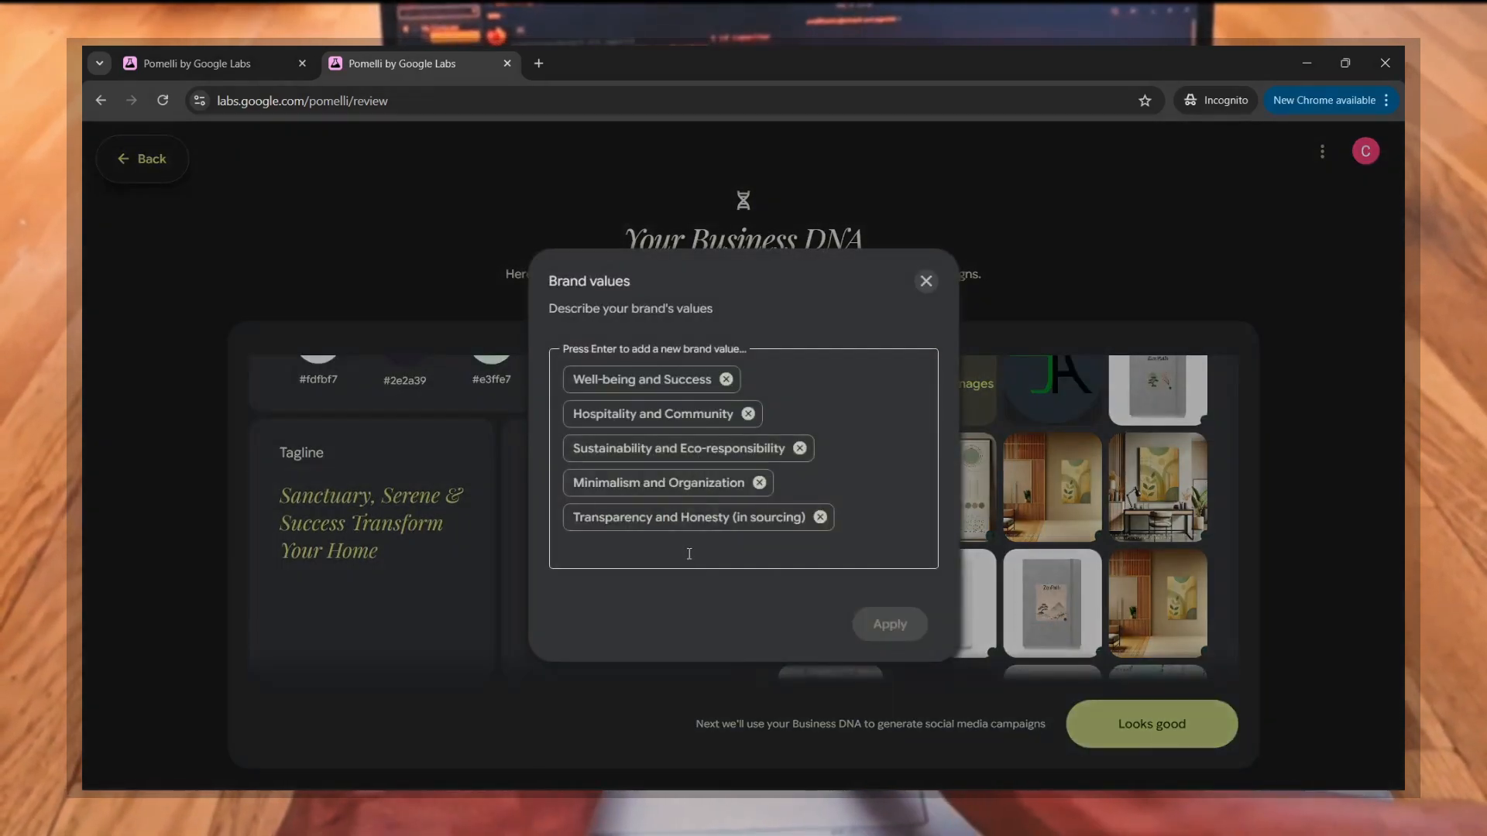
click(689, 553)
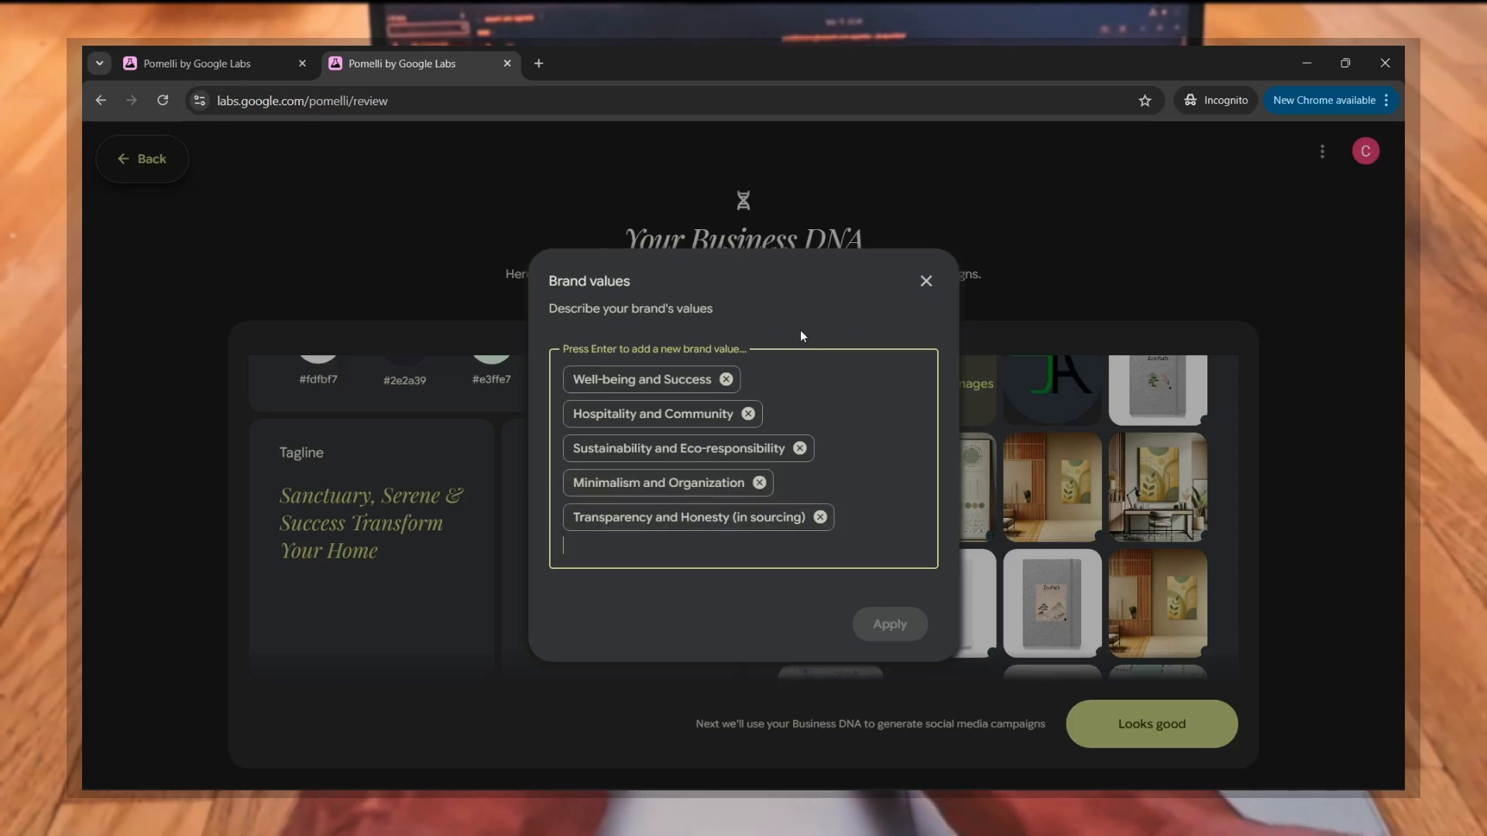
text(focus)
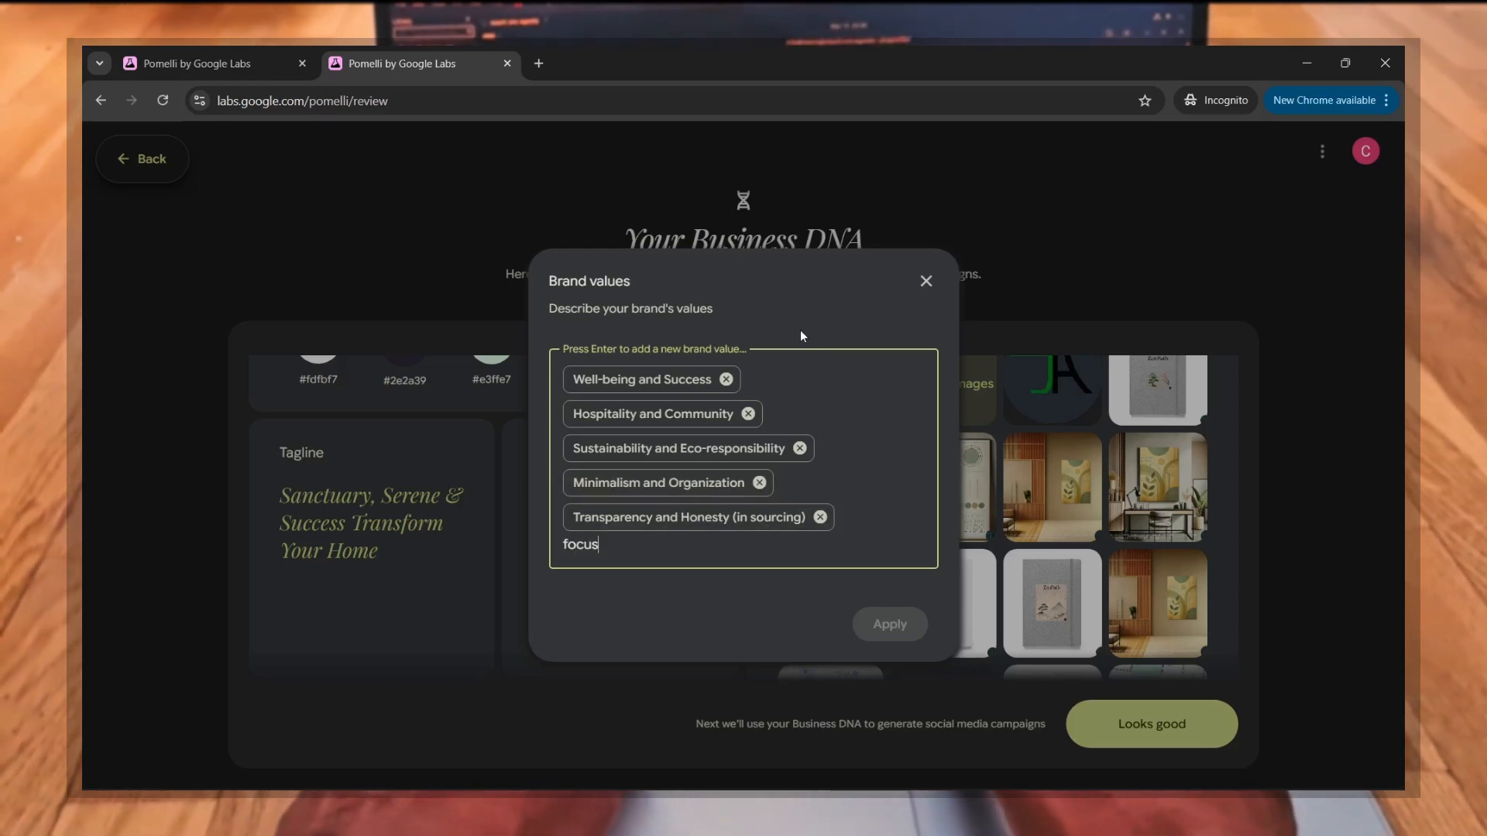
key(Return)
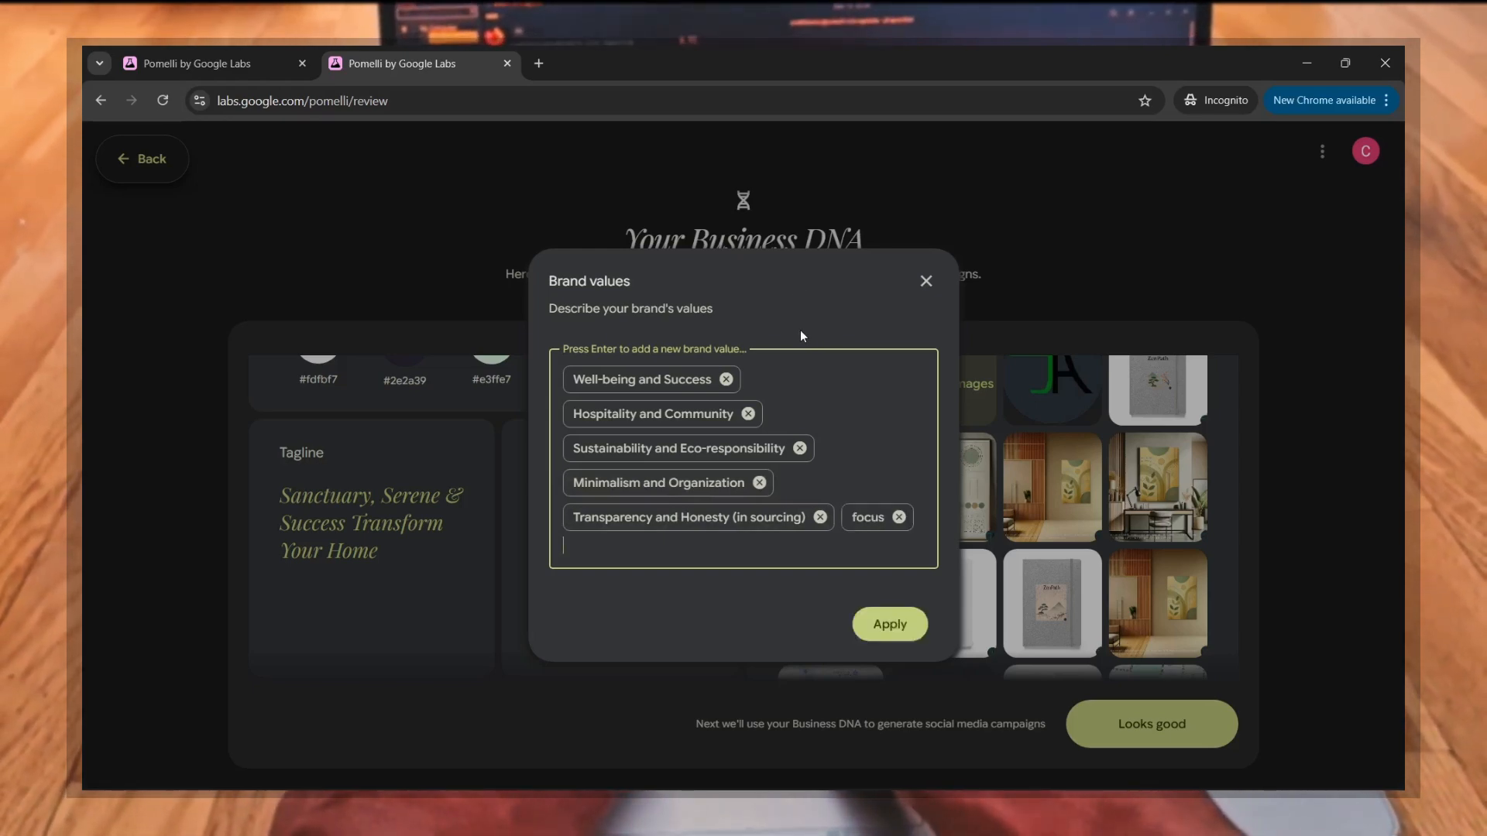
text(work har)
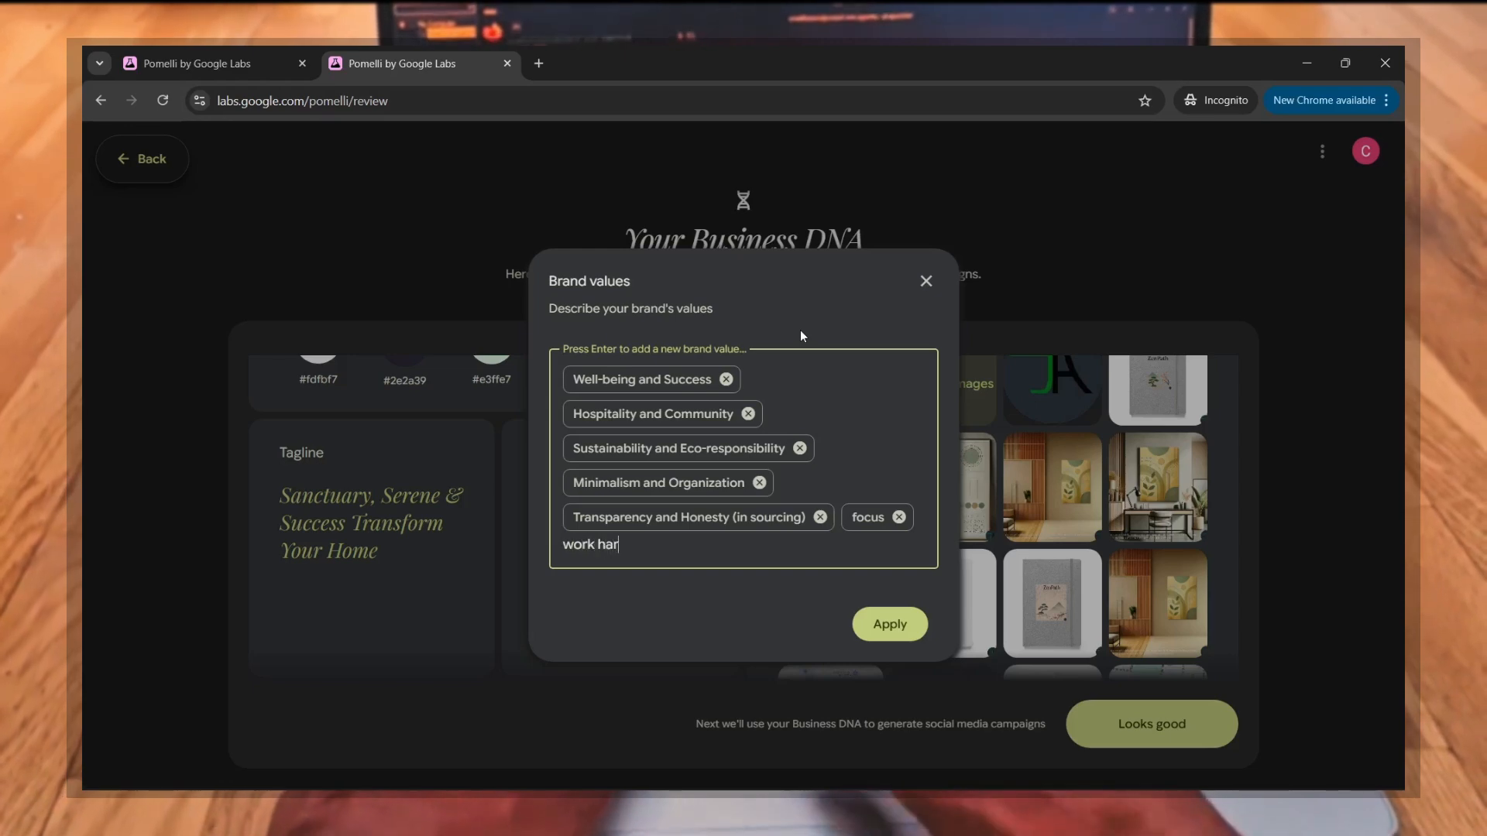
text(d work smart)
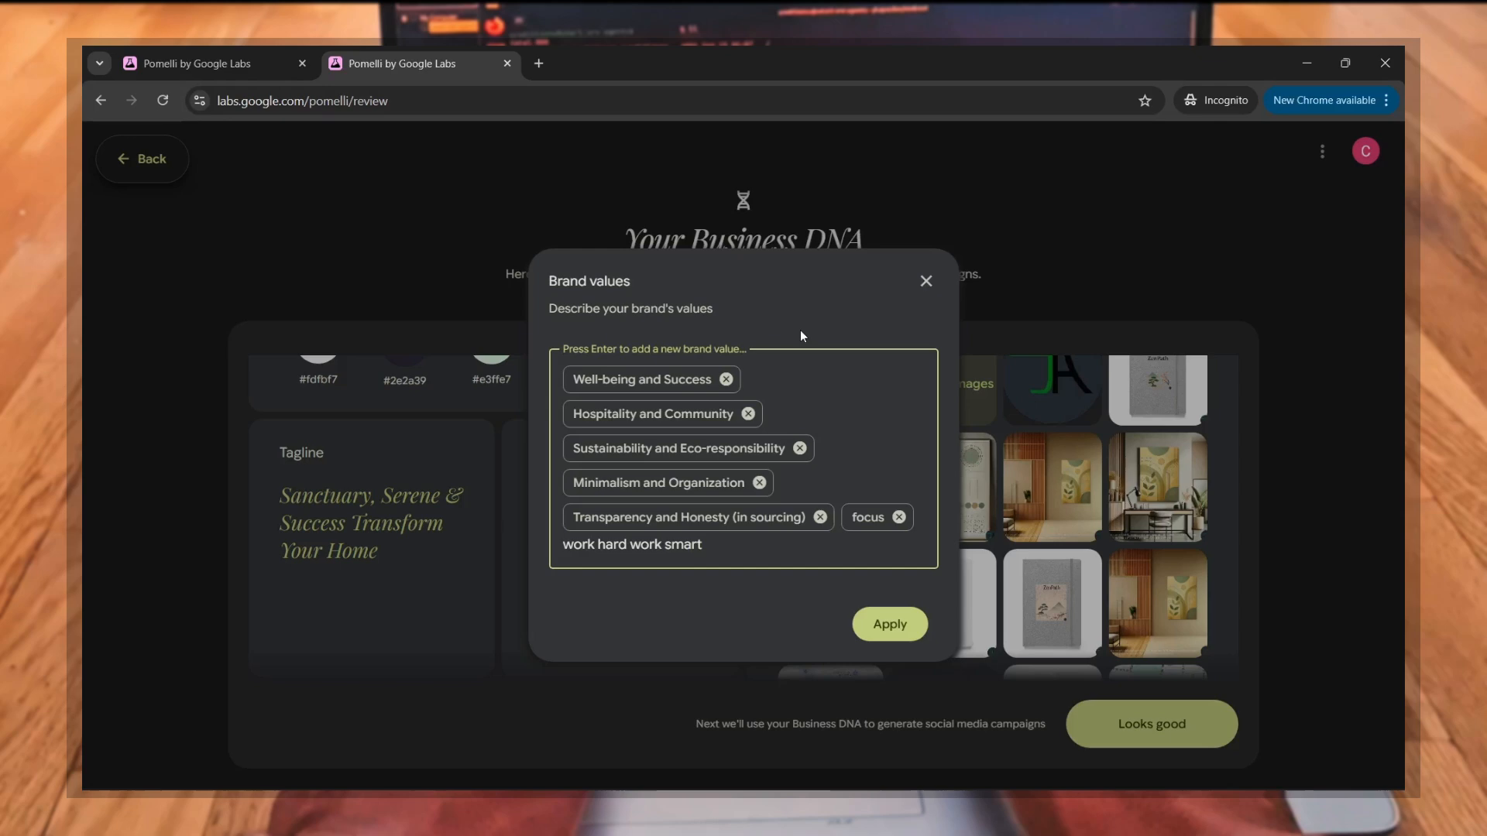
key(Return)
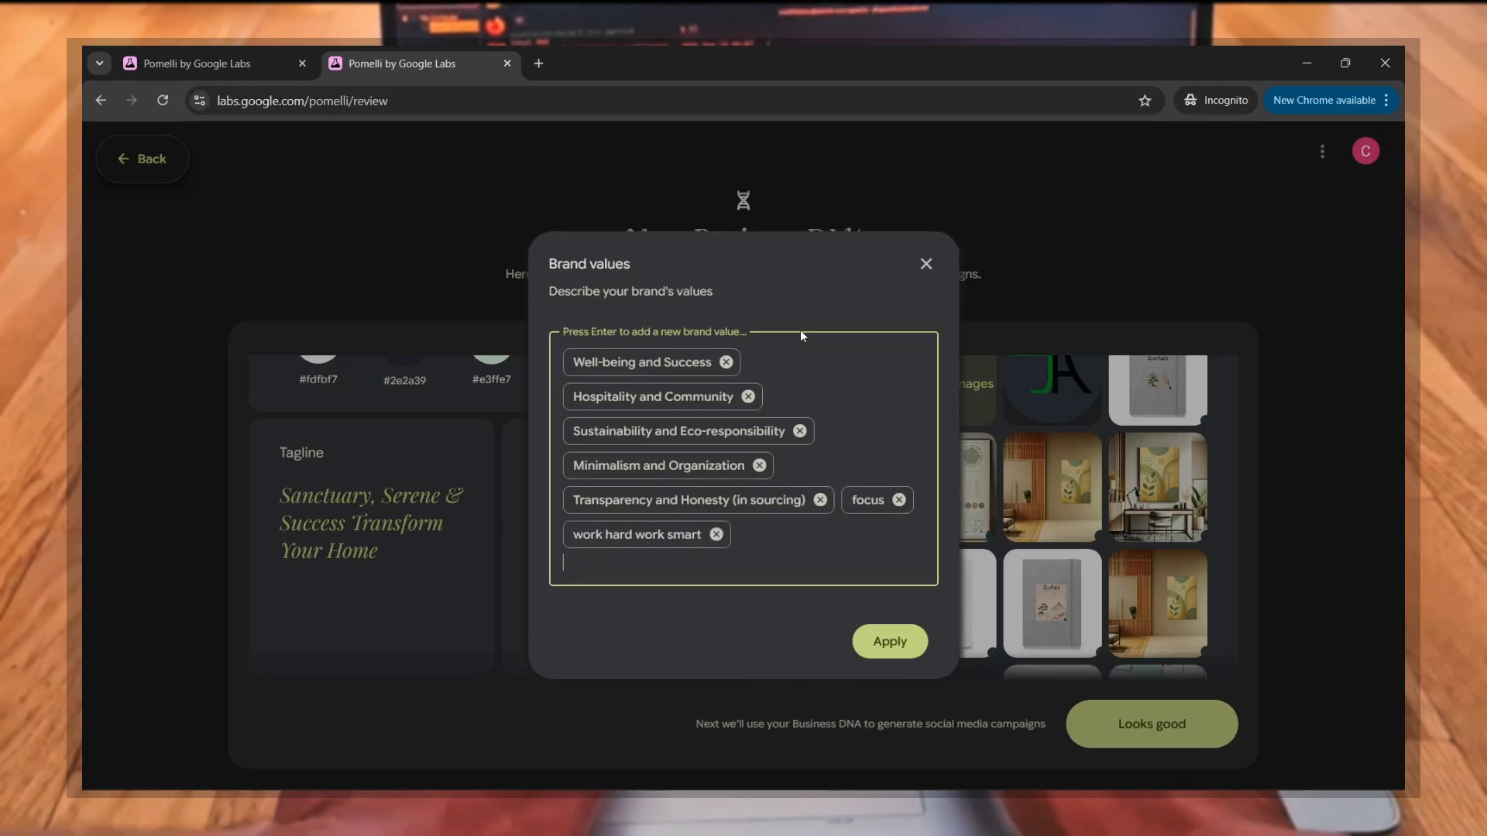
click(890, 642)
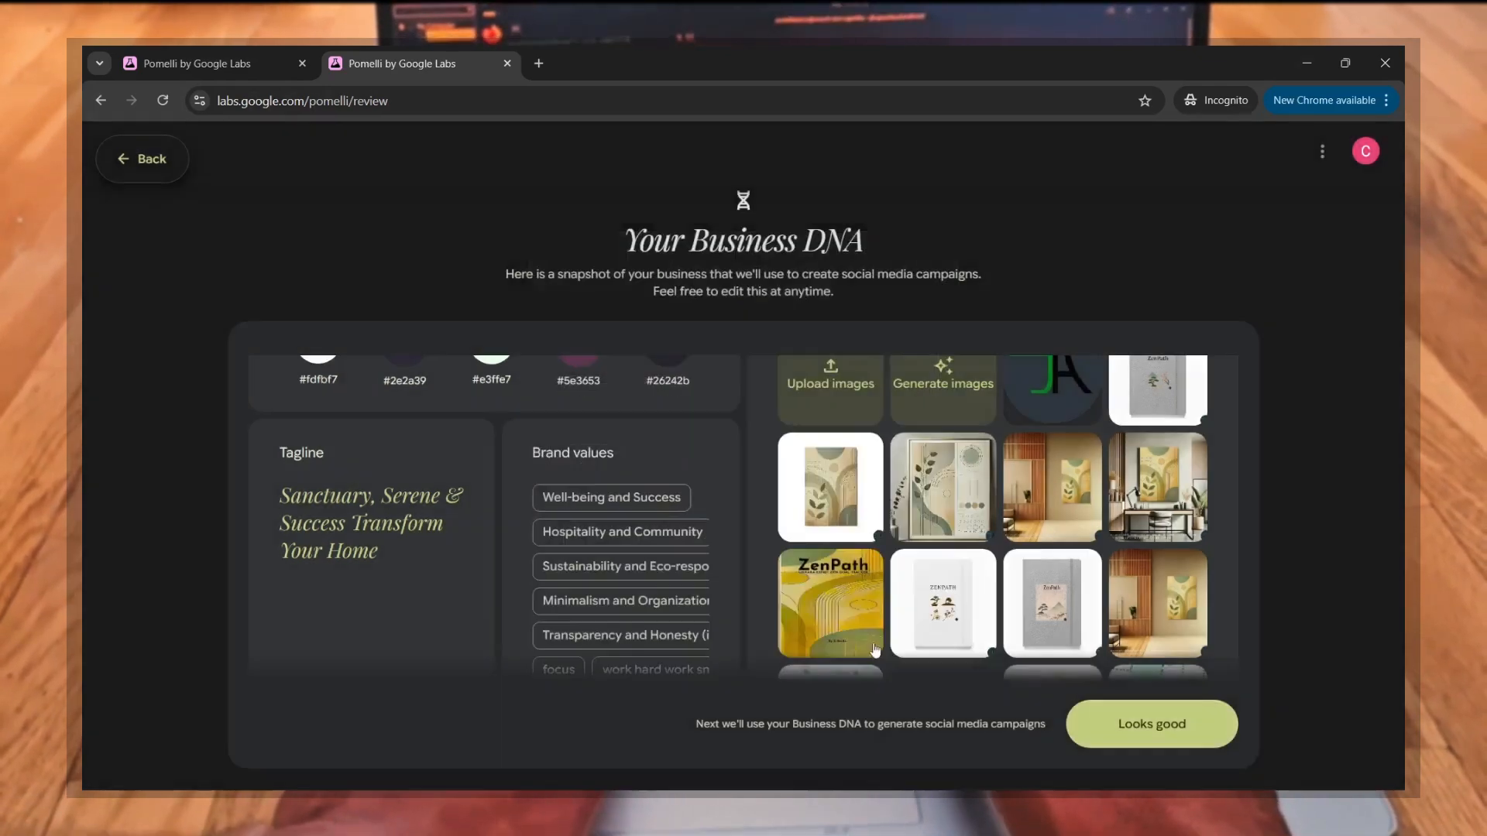
Step: Remove "bohemian" from the brand aesthetic and apply the change
scroll(611, 601, down, 5)
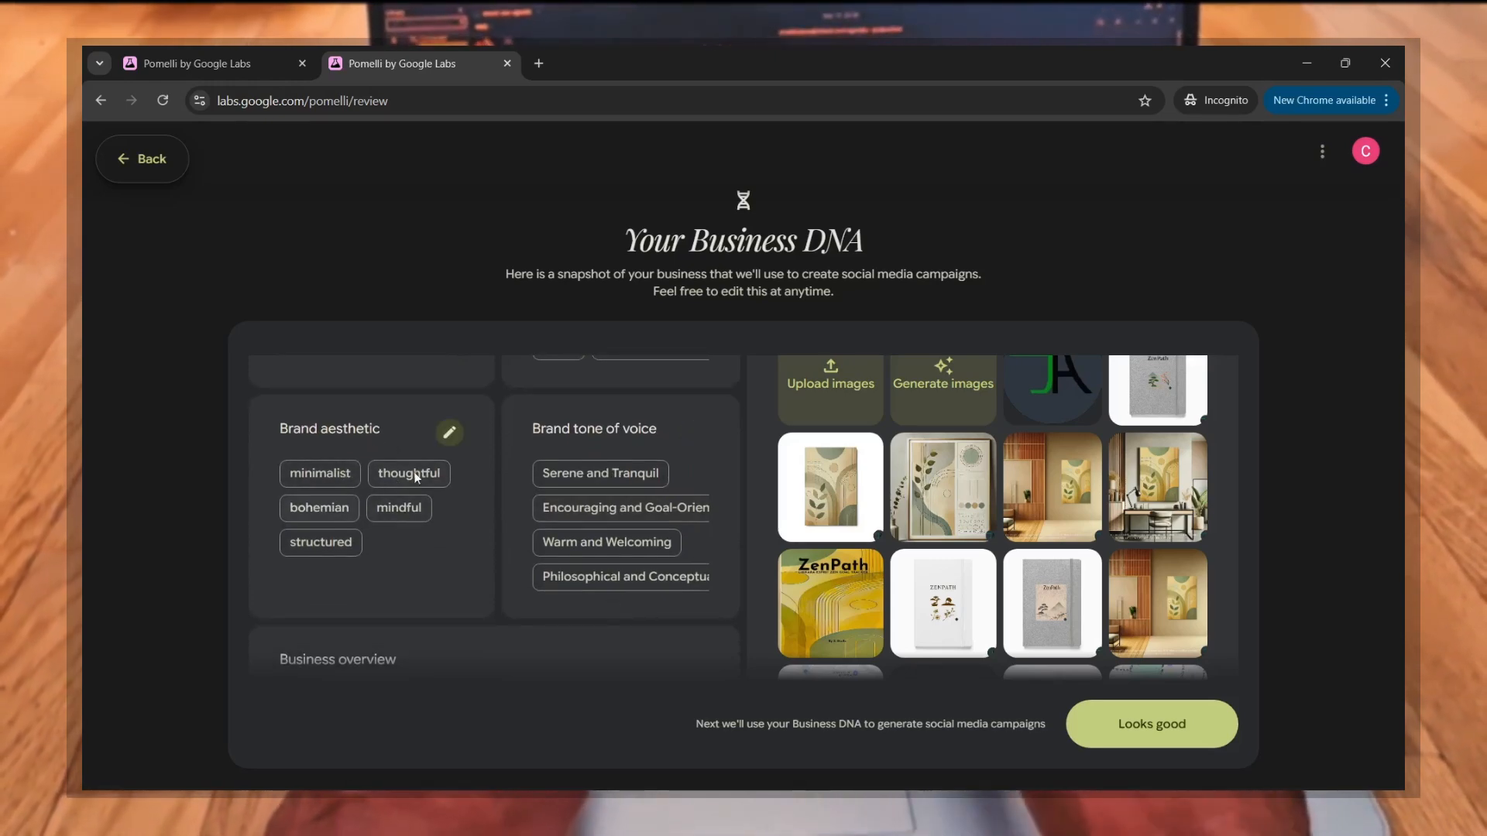
click(450, 436)
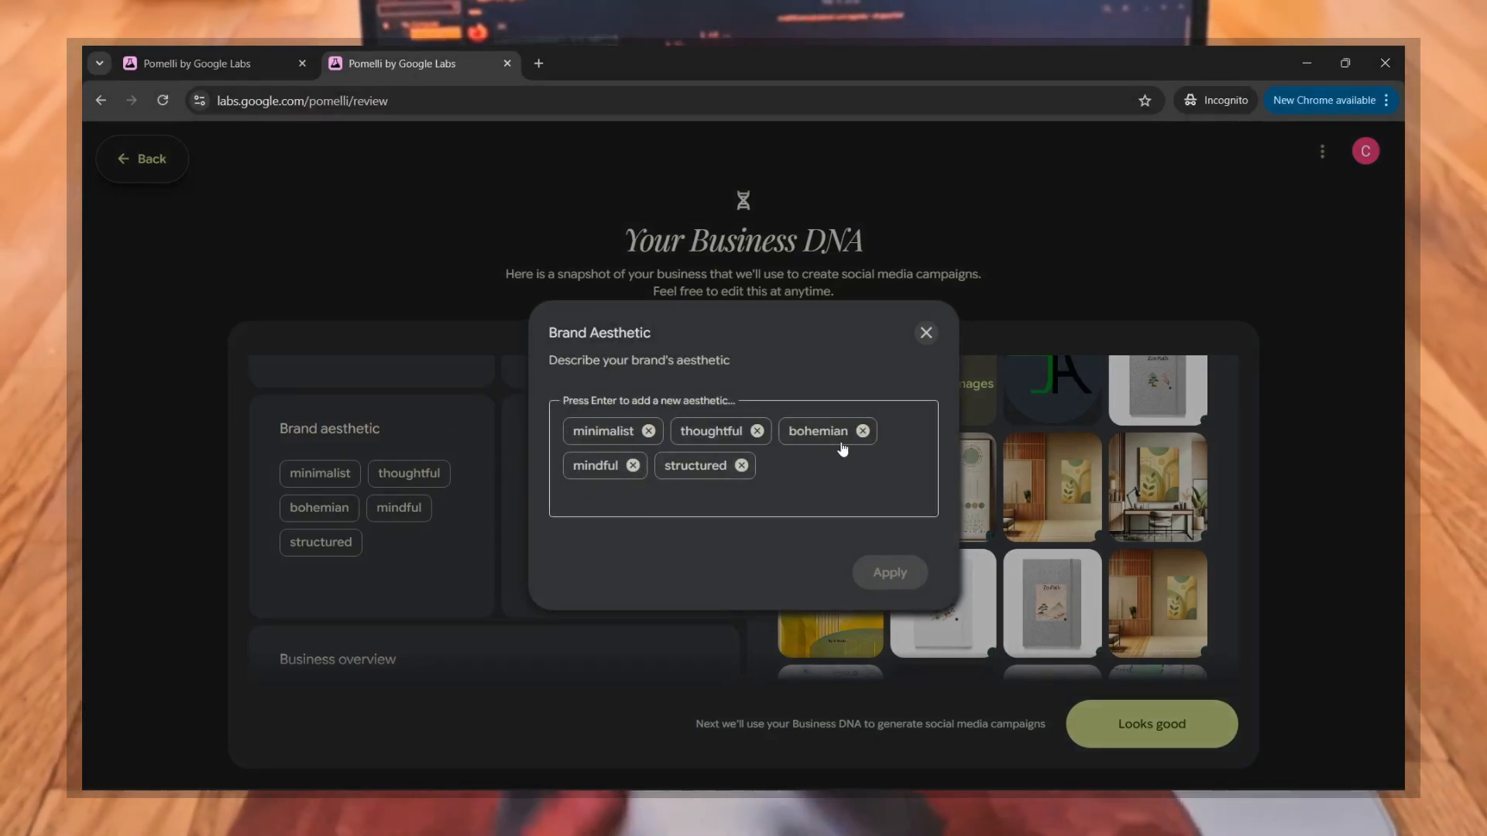
click(862, 430)
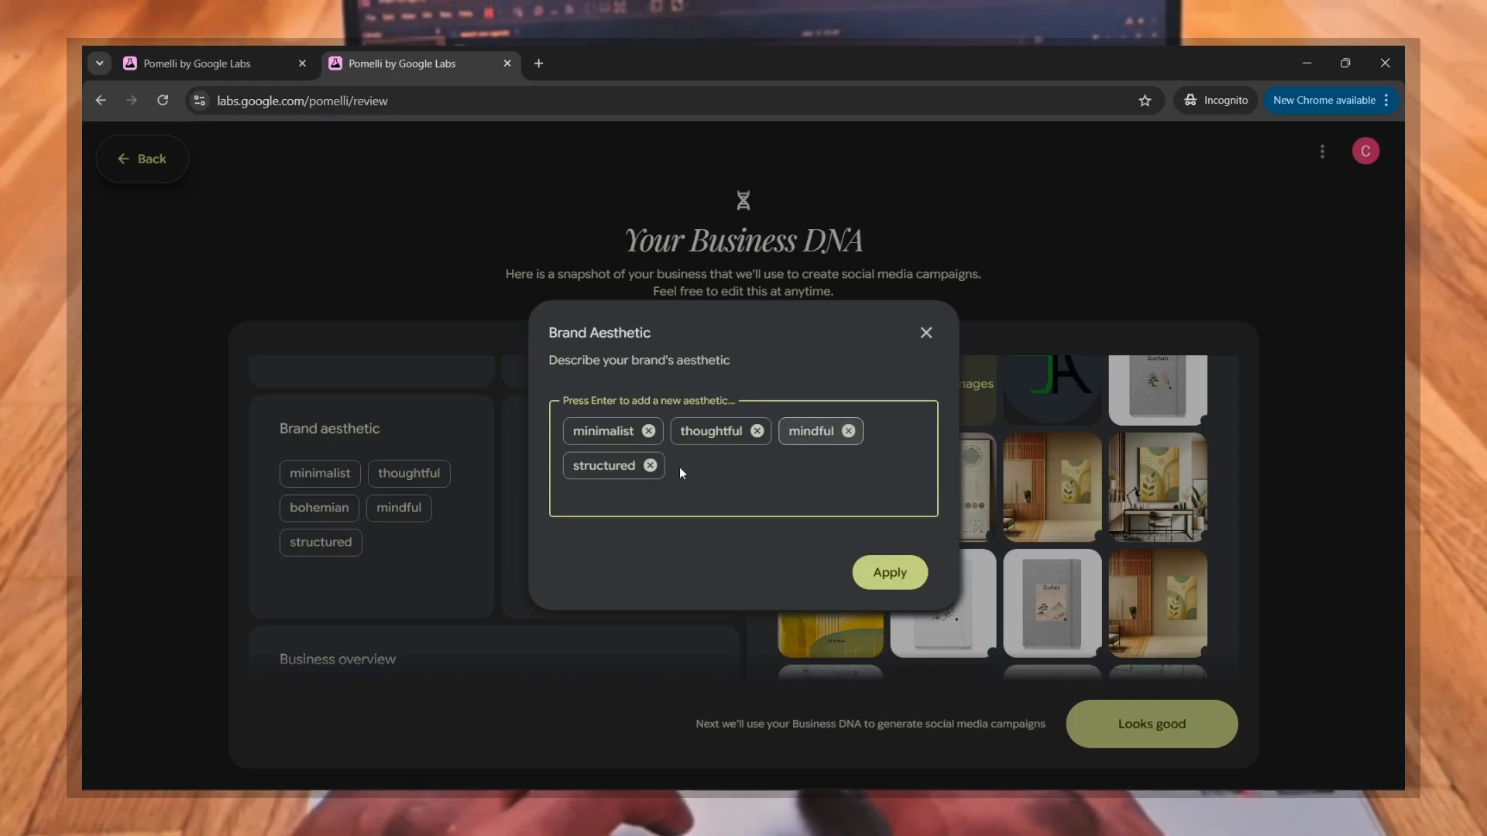
click(877, 564)
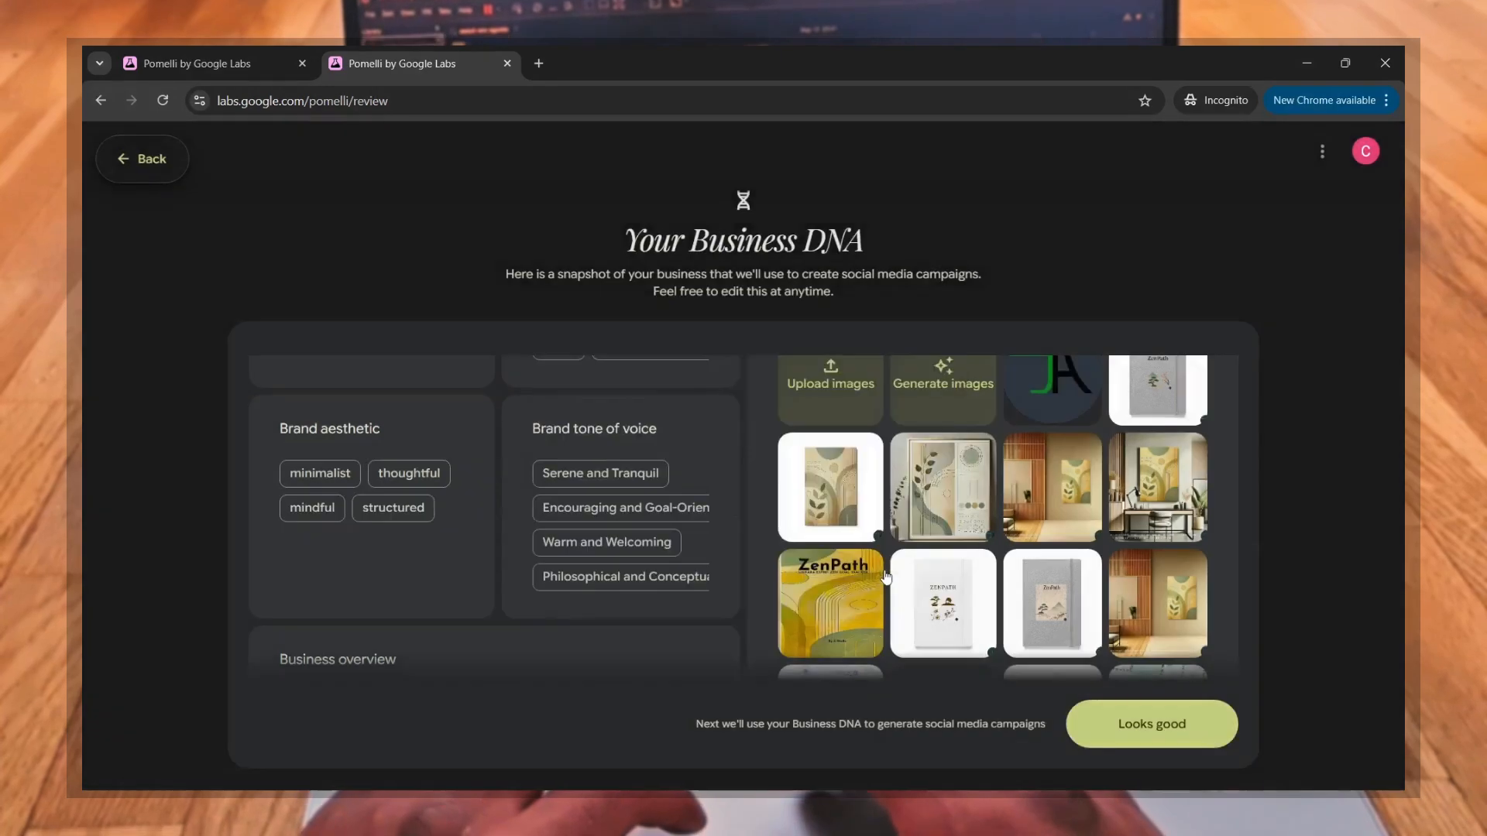
Step: Inspect the full brand tone of voice entries in their editor, close it unchanged and check the business overview
scroll(643, 469, down, 1)
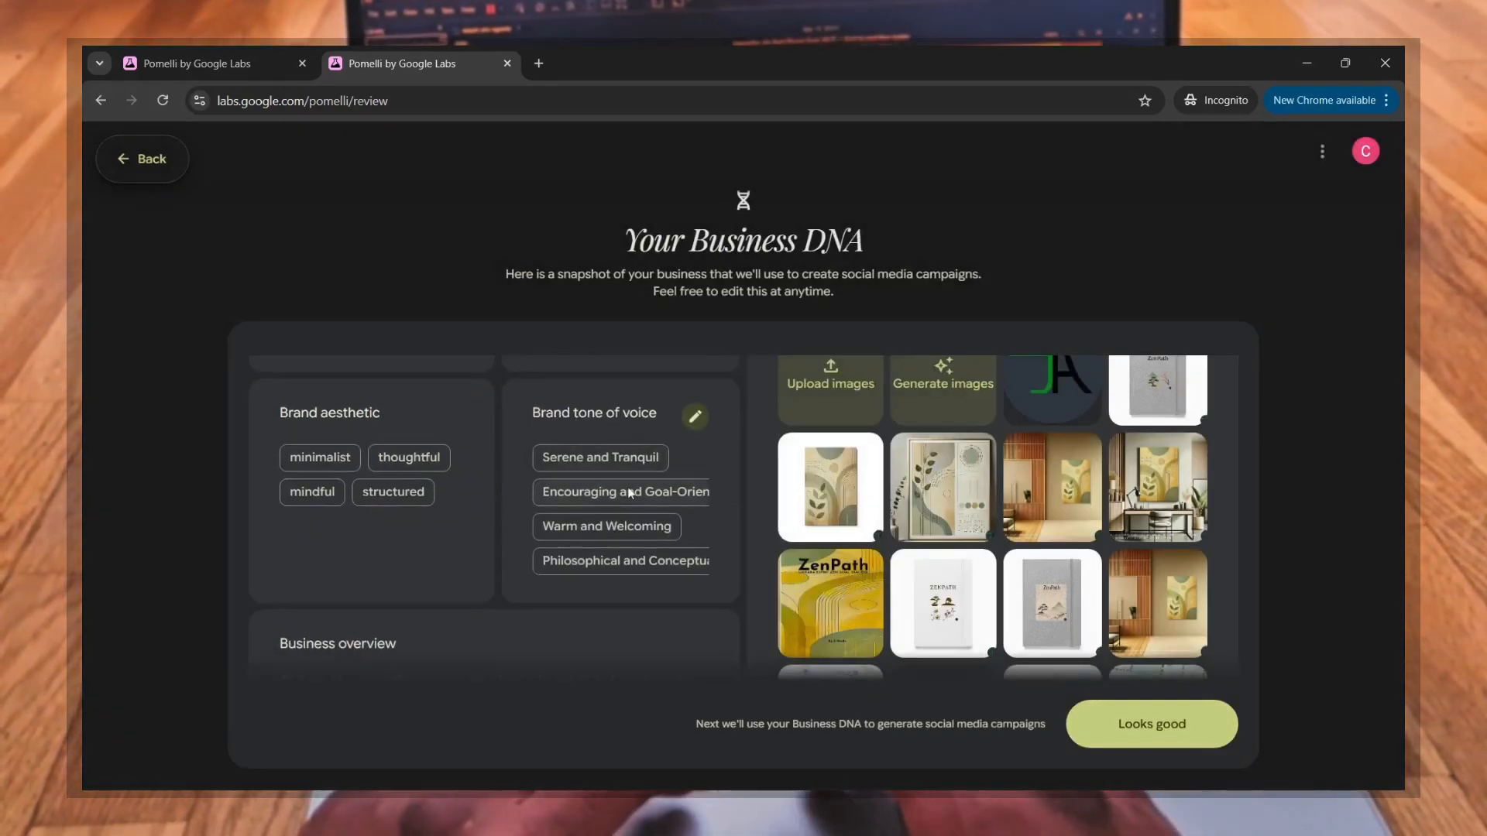
scroll(630, 493, right, 2)
scroll(631, 493, down, 2)
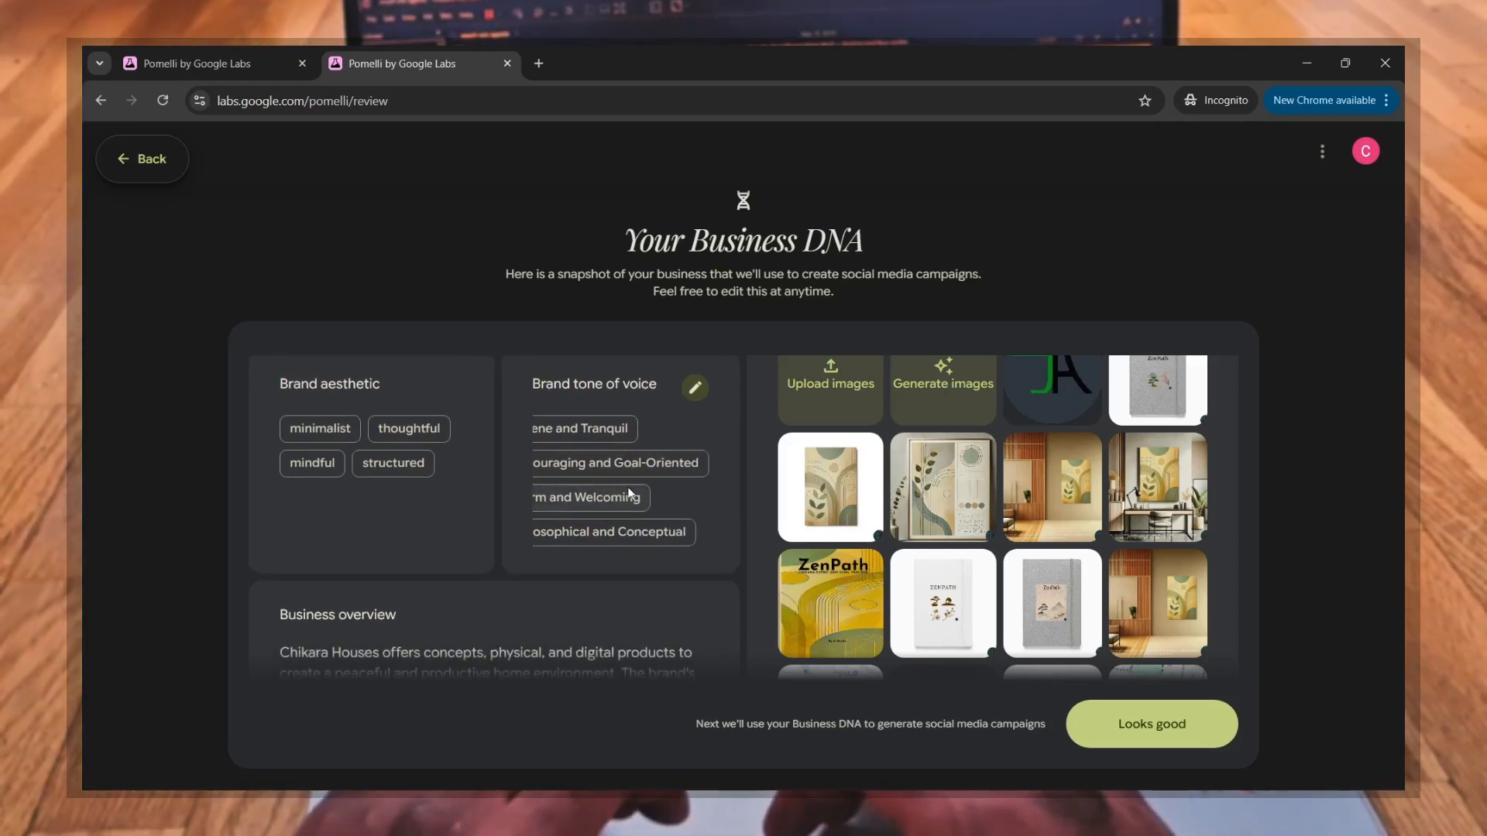
click(695, 389)
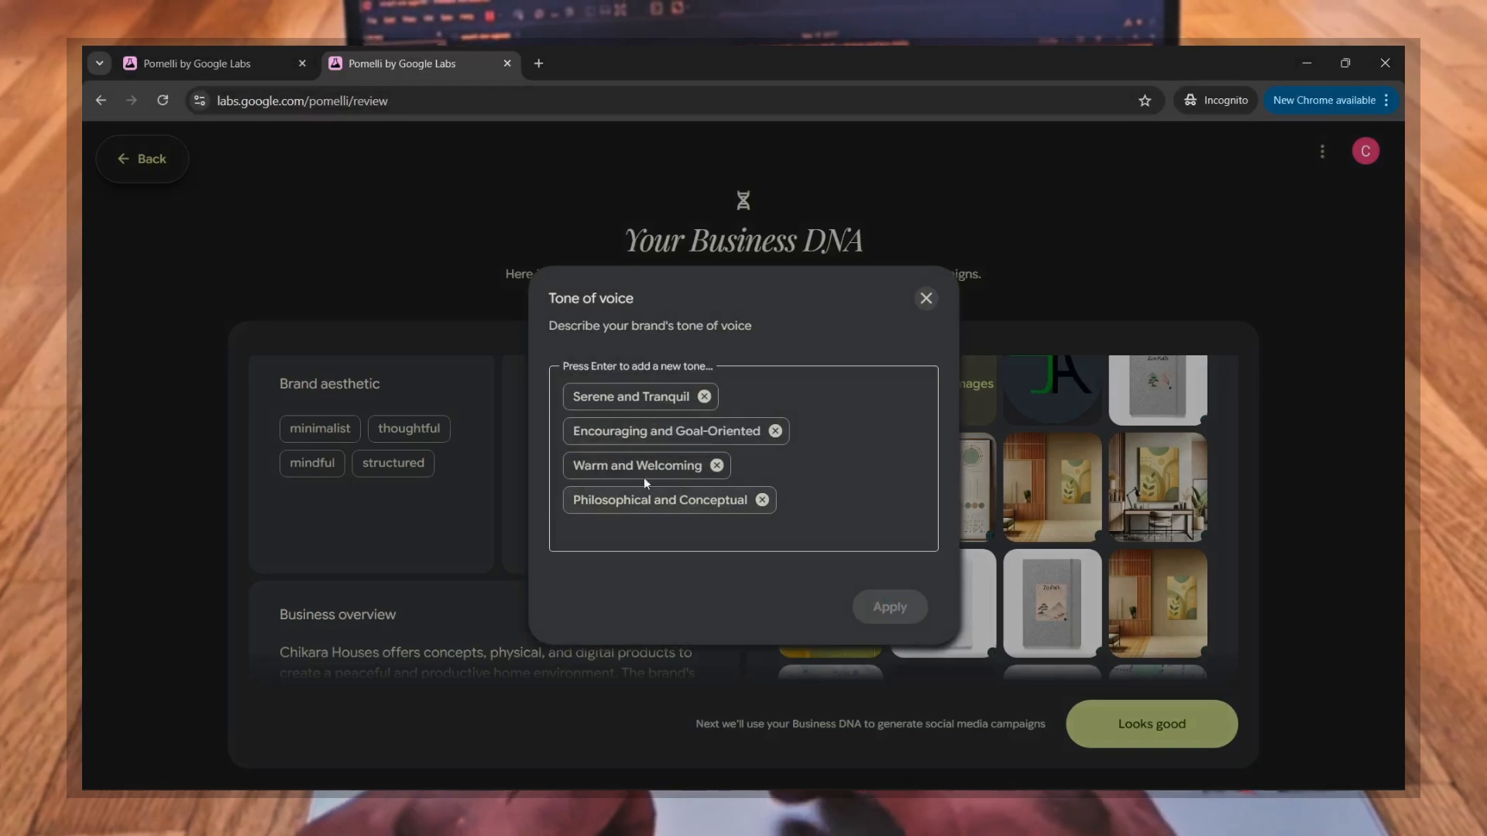
click(926, 299)
scroll(507, 583, down, 2)
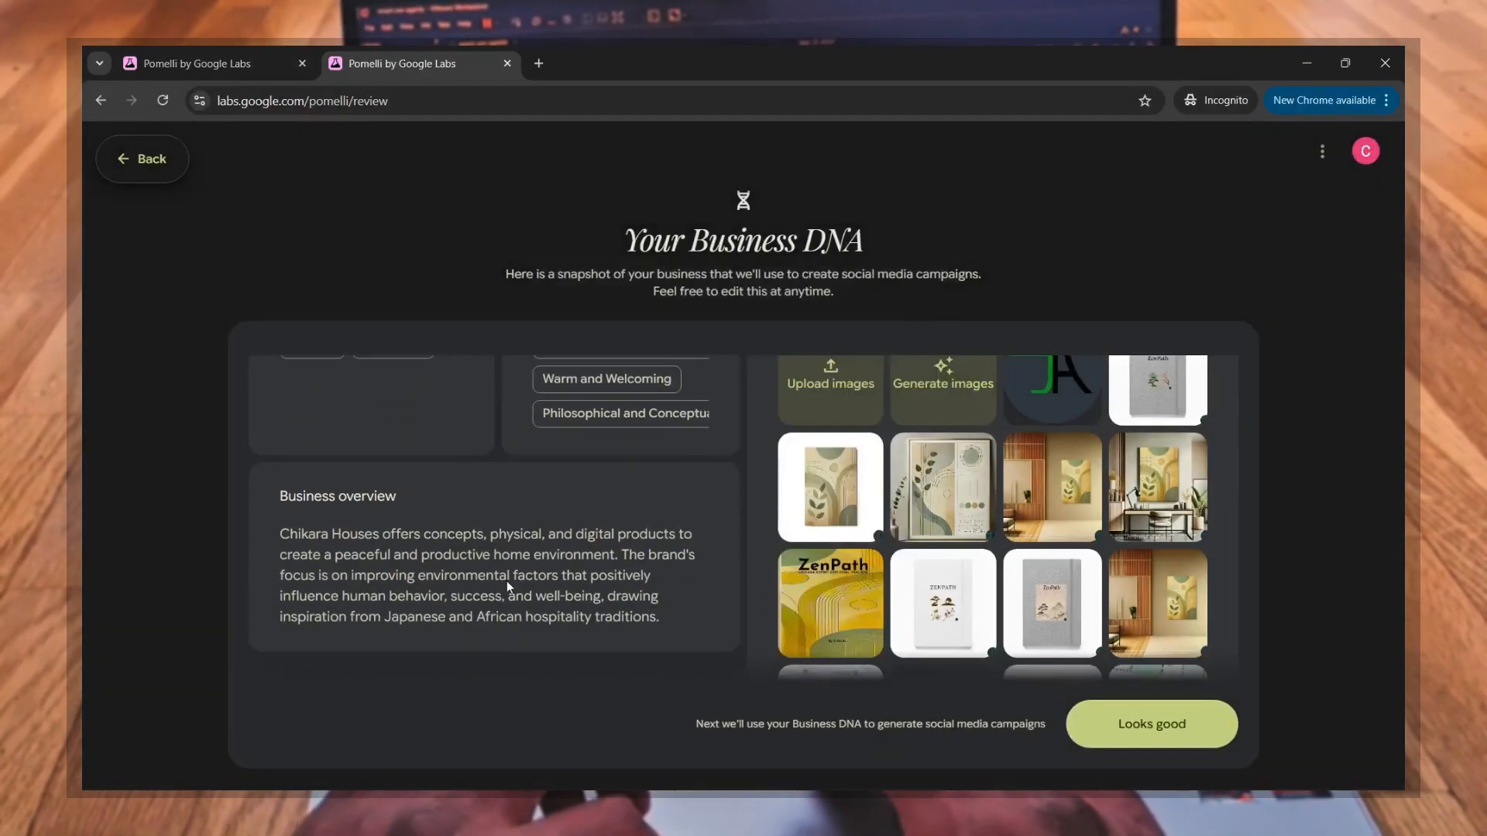
Step: Browse the images collected from the website and open the street map image beside the dining room photo in an enlarged preview
scroll(507, 580, up, 6)
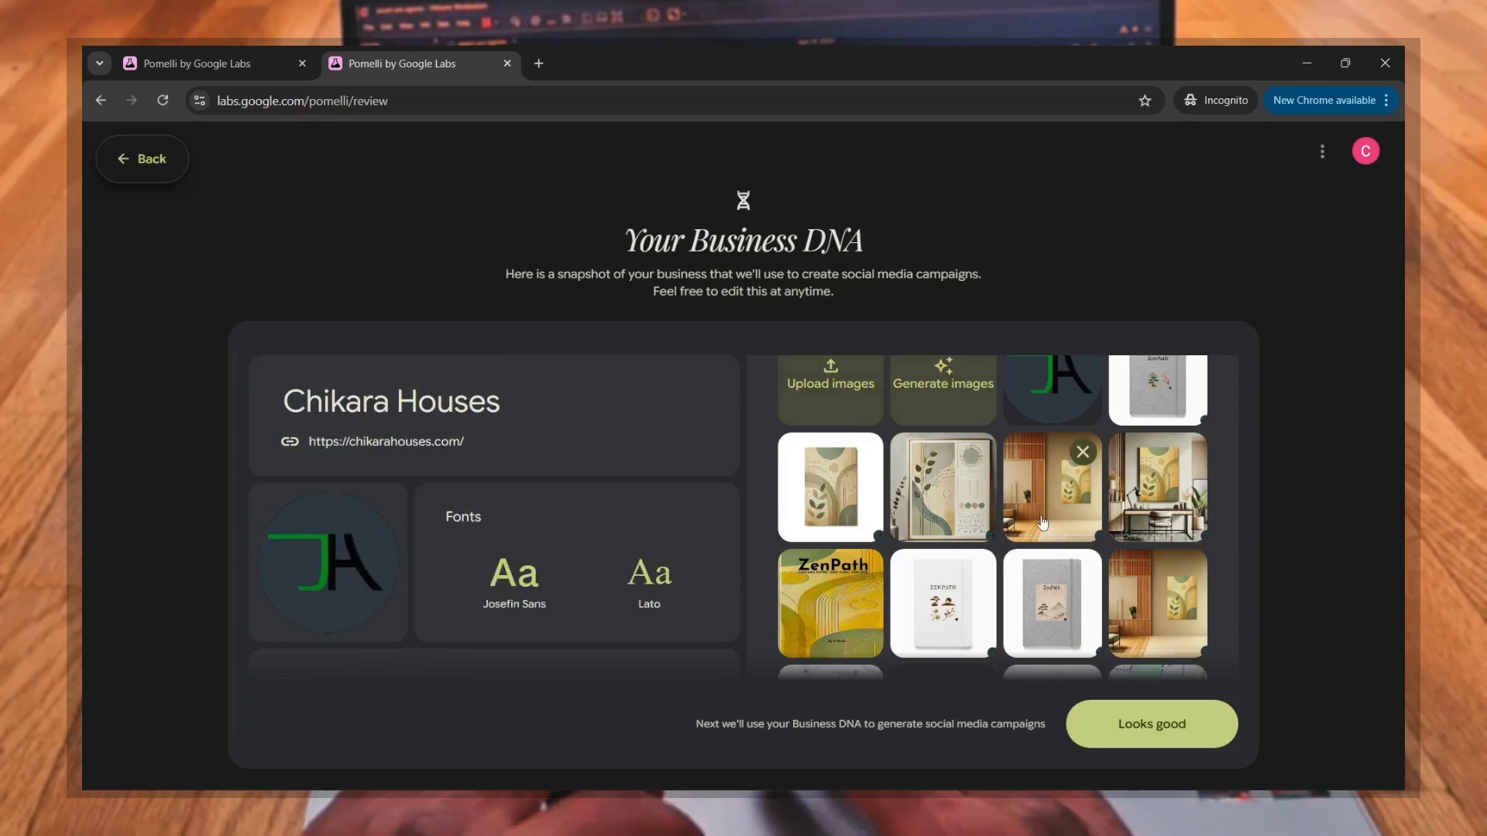
scroll(1042, 523, down, 3)
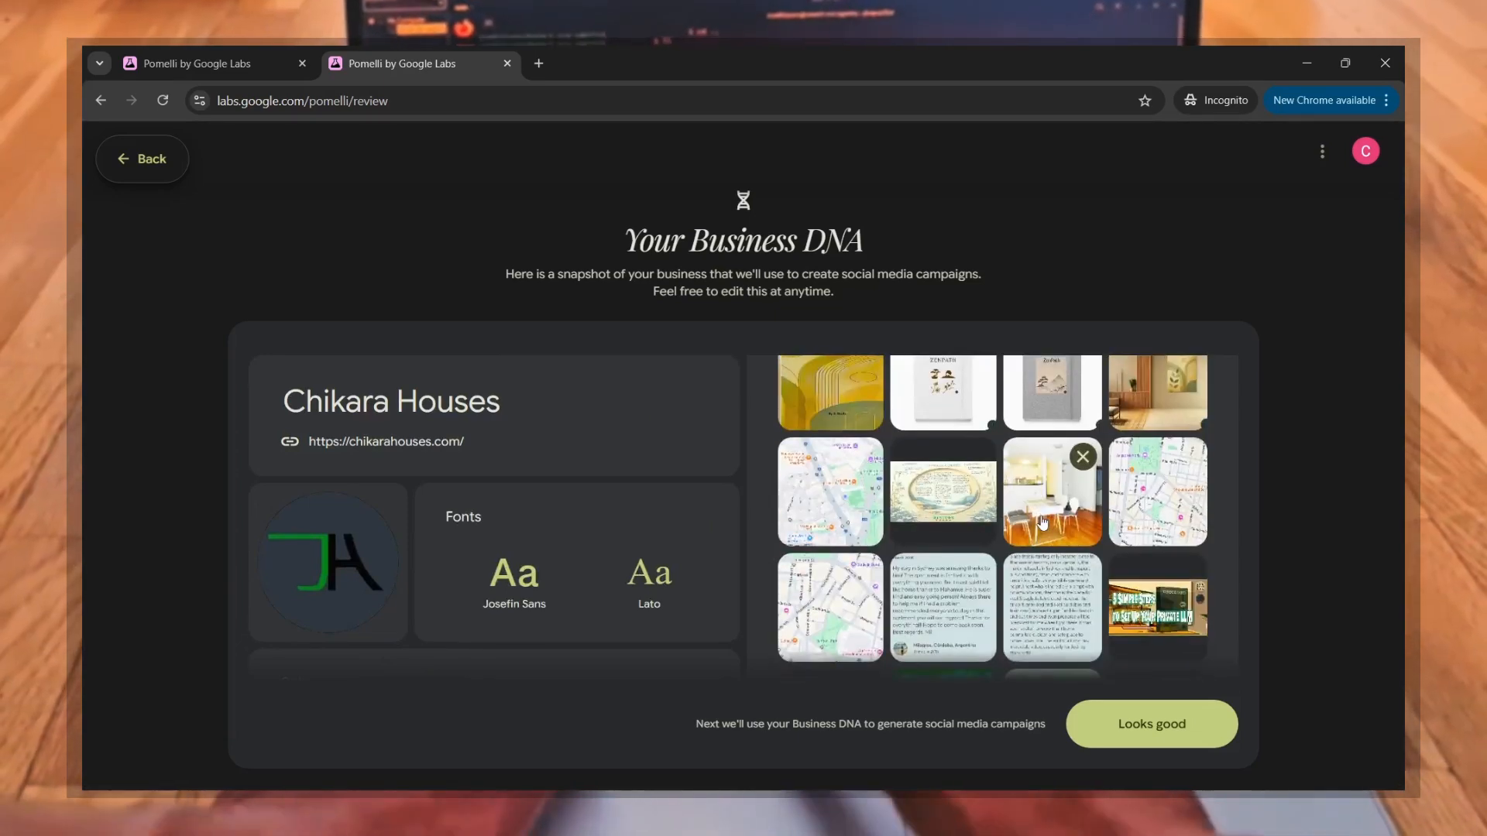
scroll(1042, 524, down, 2)
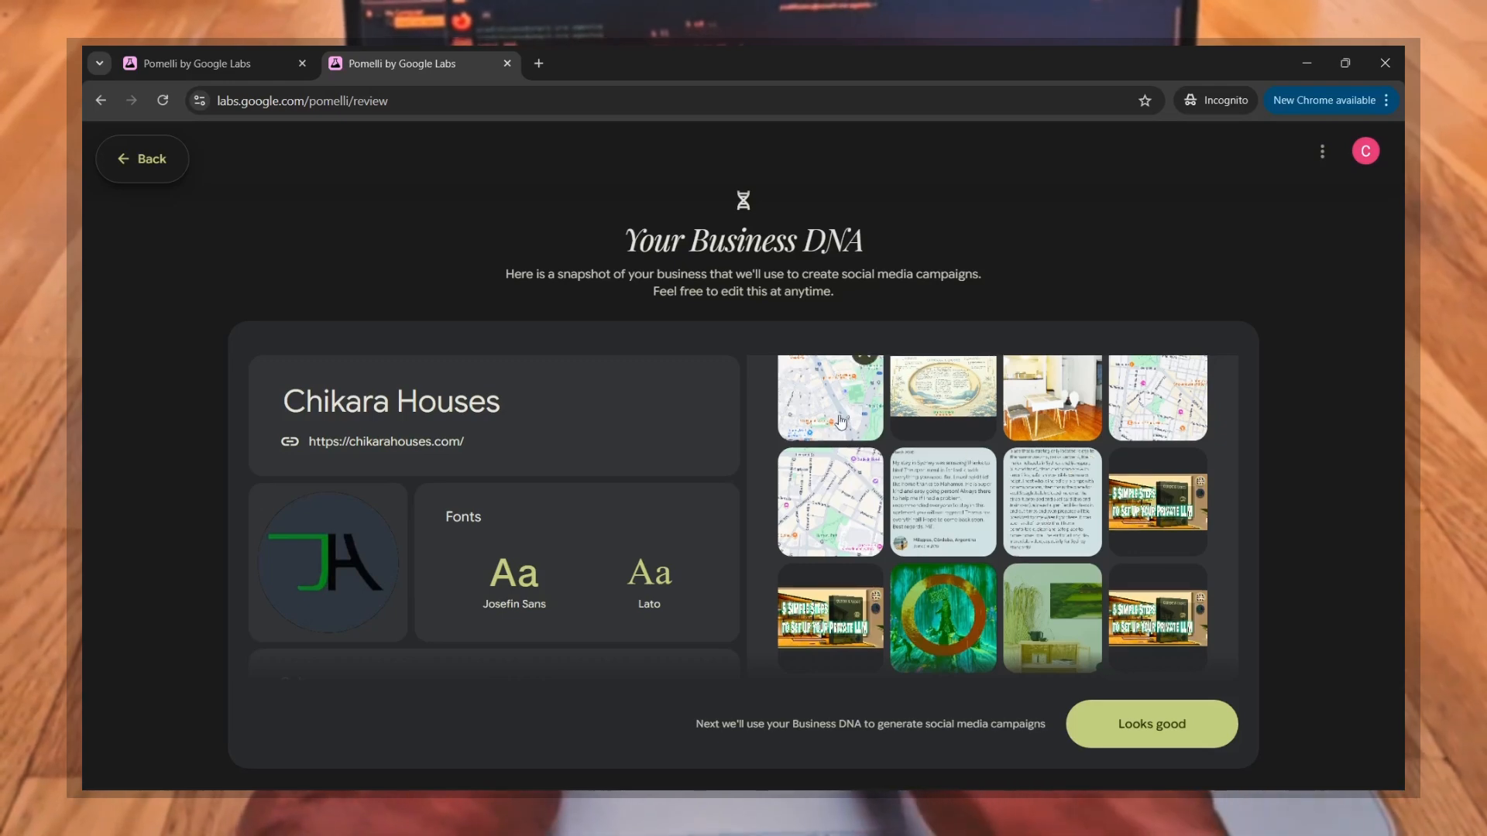
click(1140, 409)
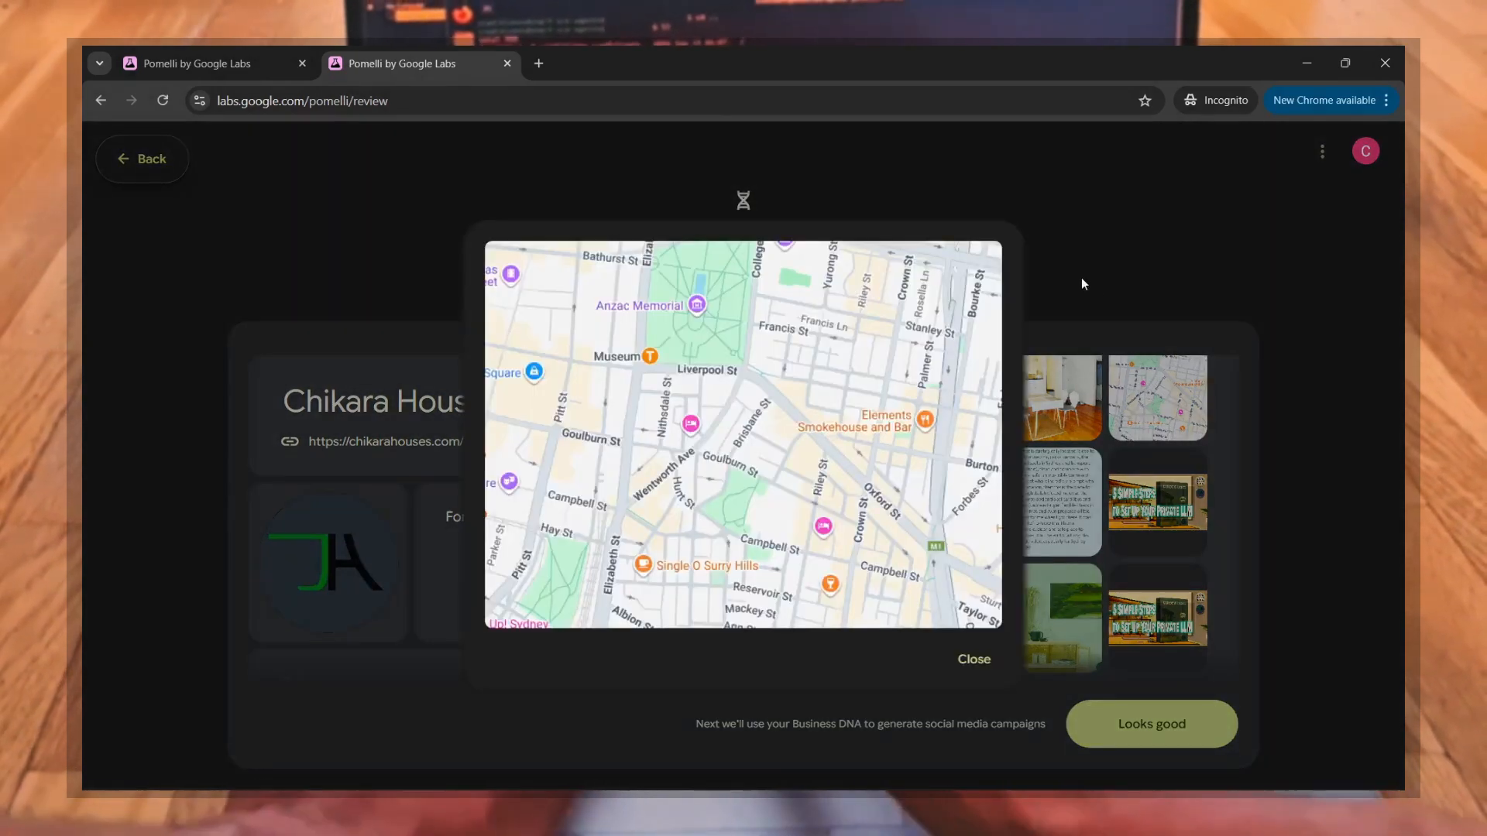
Step: Preview the other two street map images enlarged, and review the remaining collected website images through to the end
click(1116, 280)
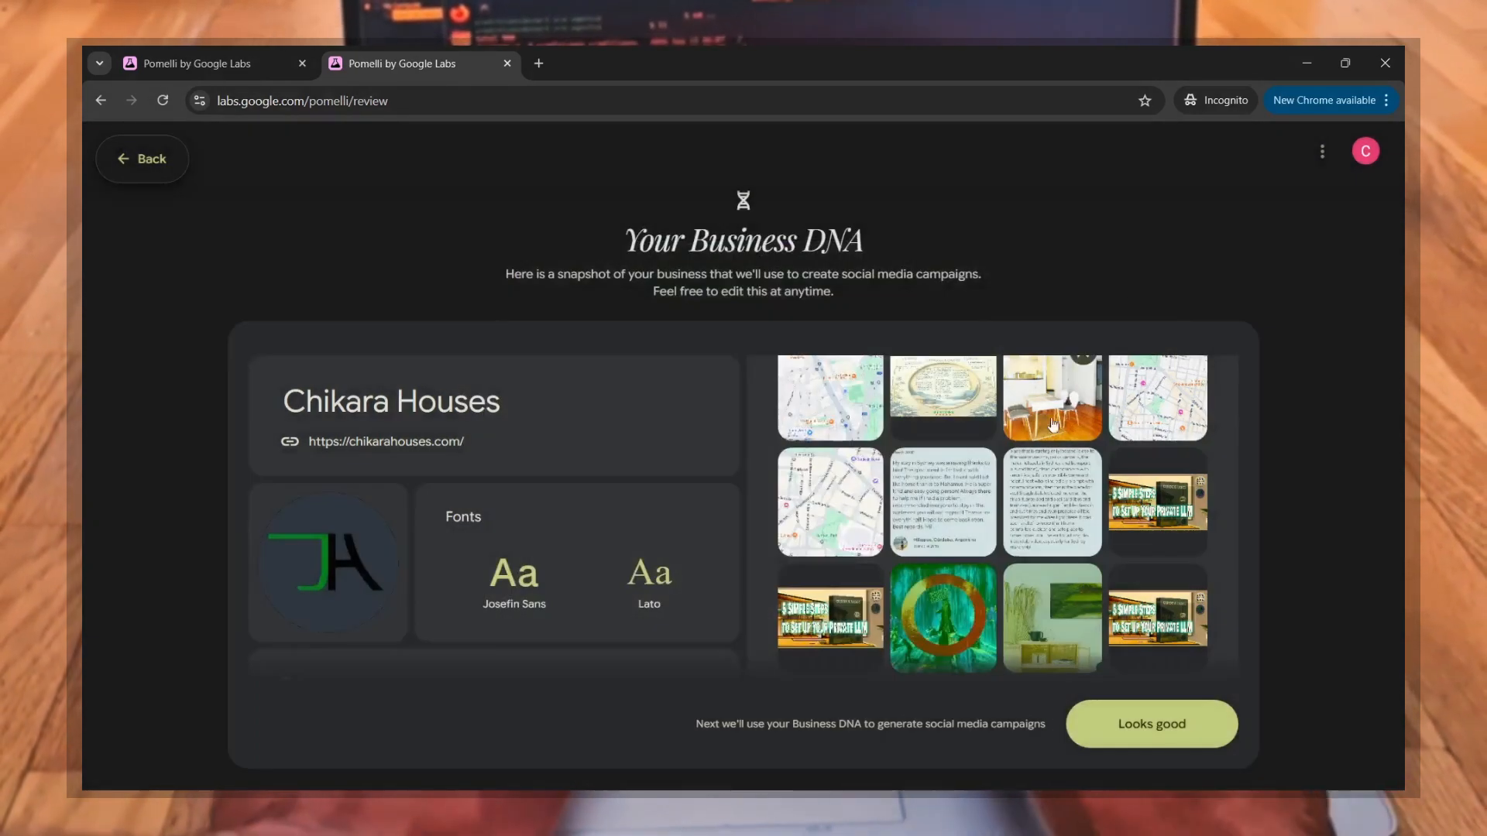
click(828, 493)
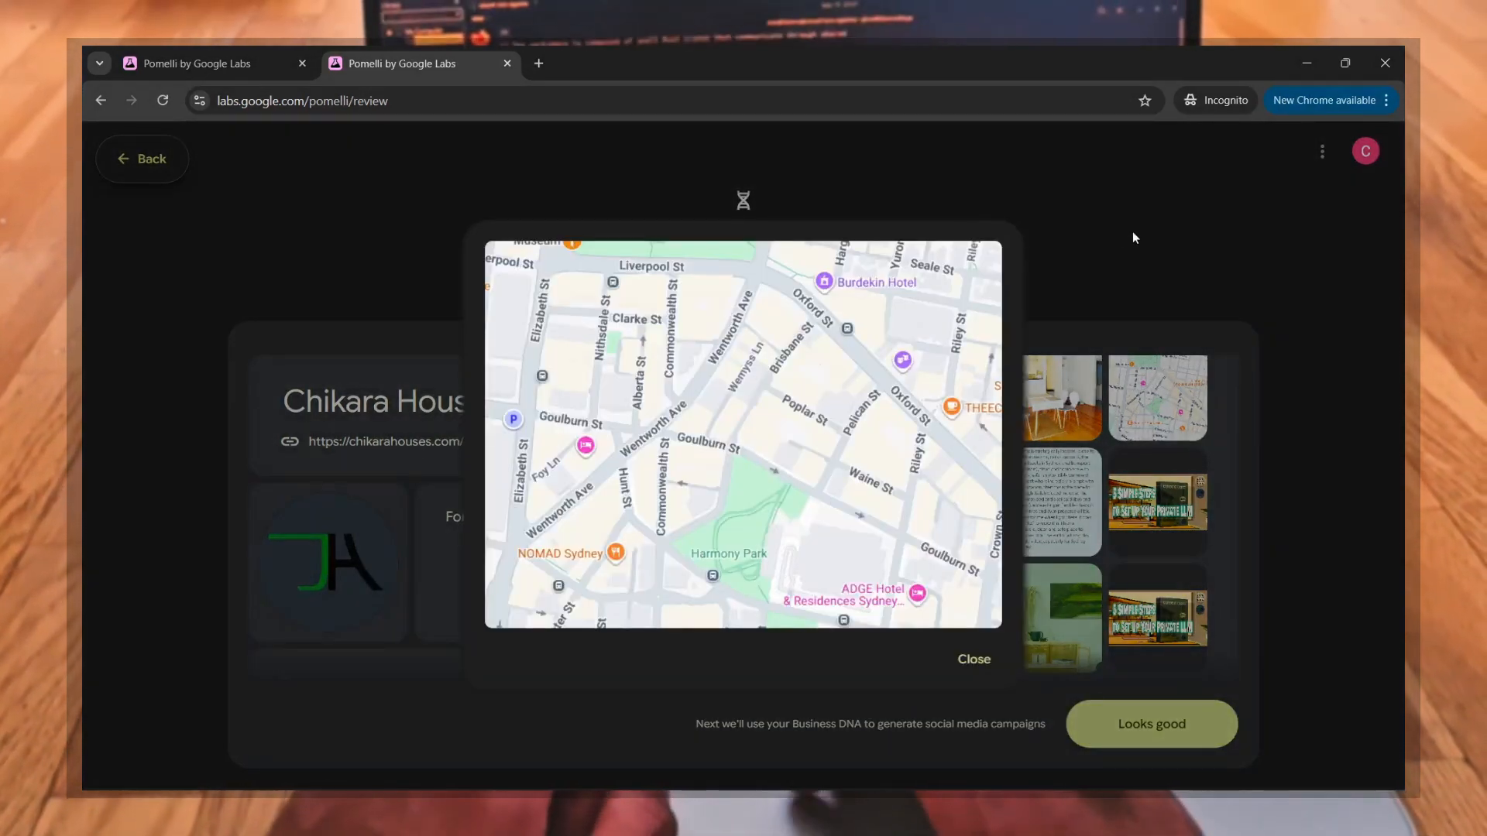
click(1132, 232)
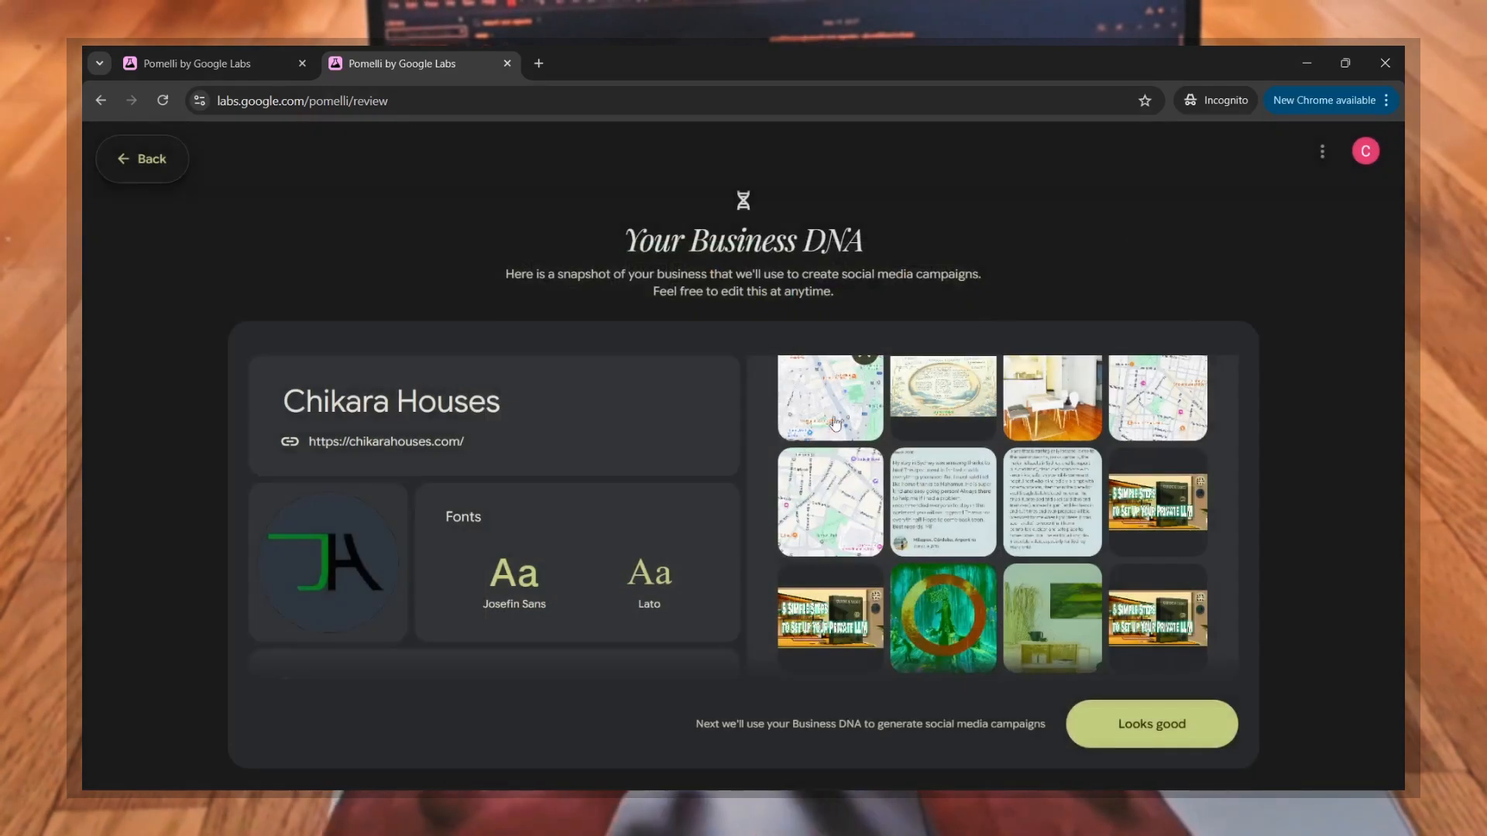
click(791, 428)
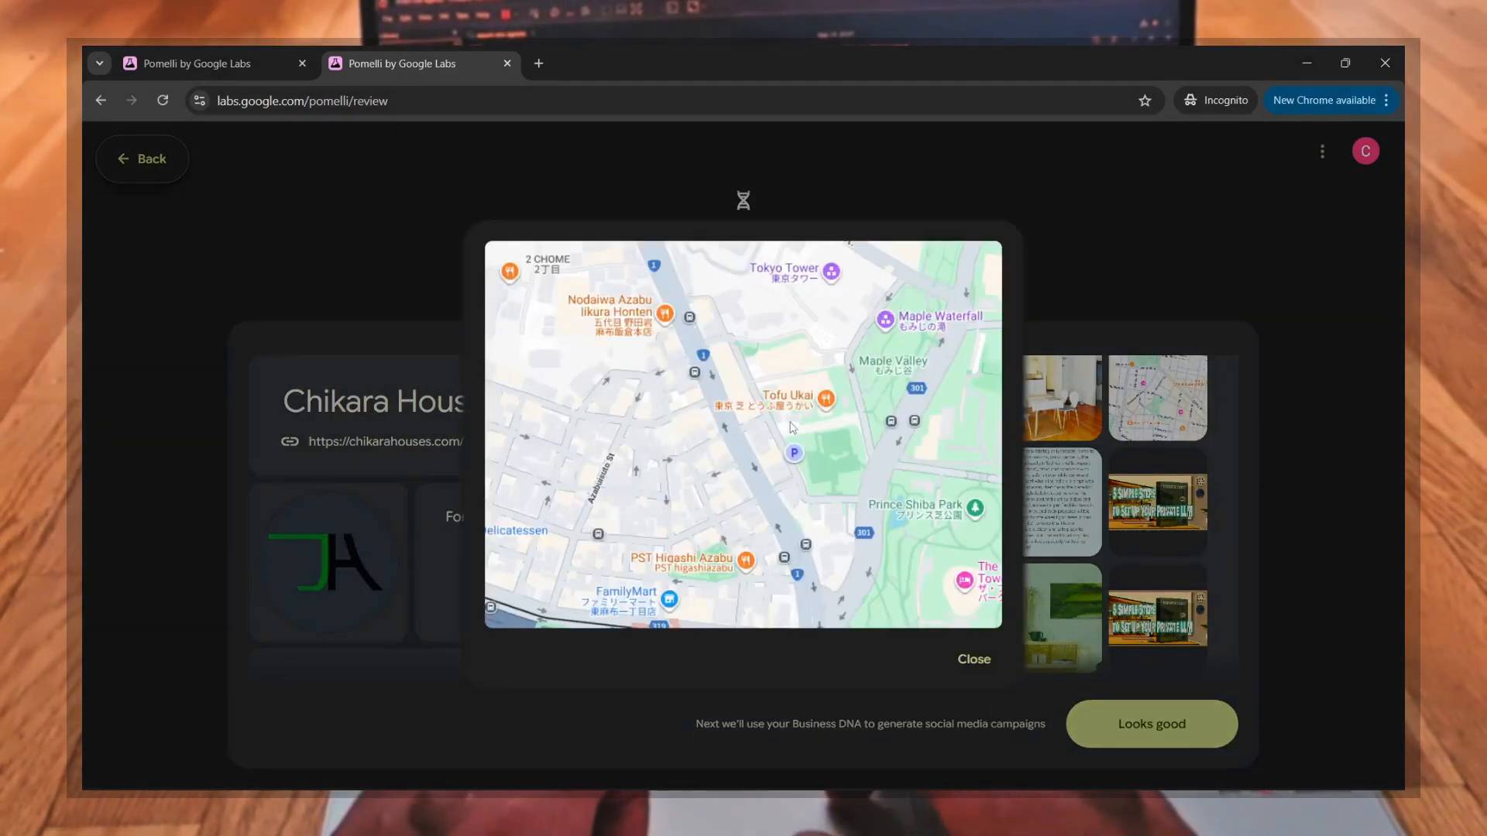
click(1155, 273)
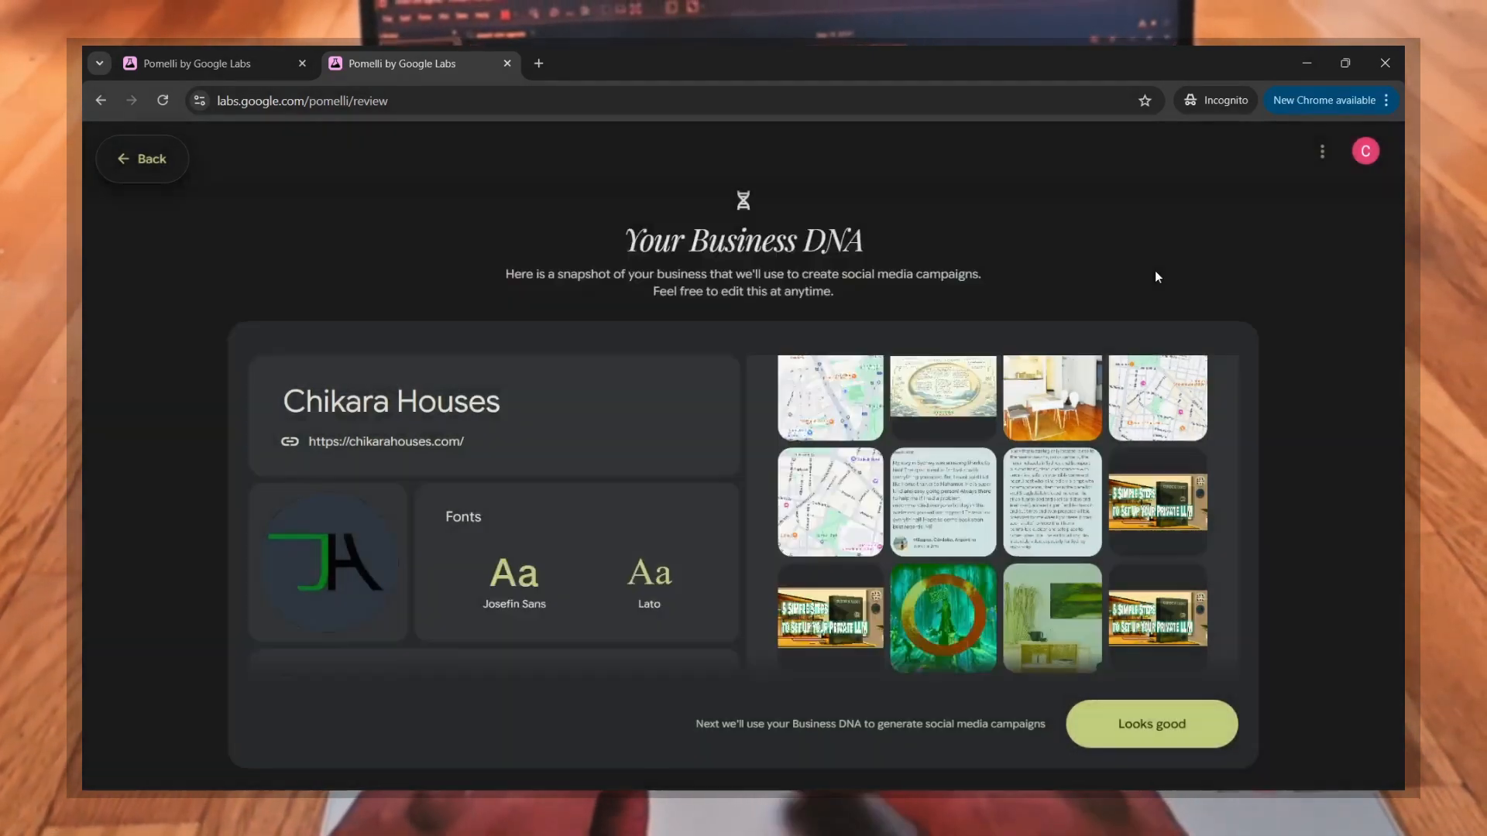
scroll(1035, 545, down, 2)
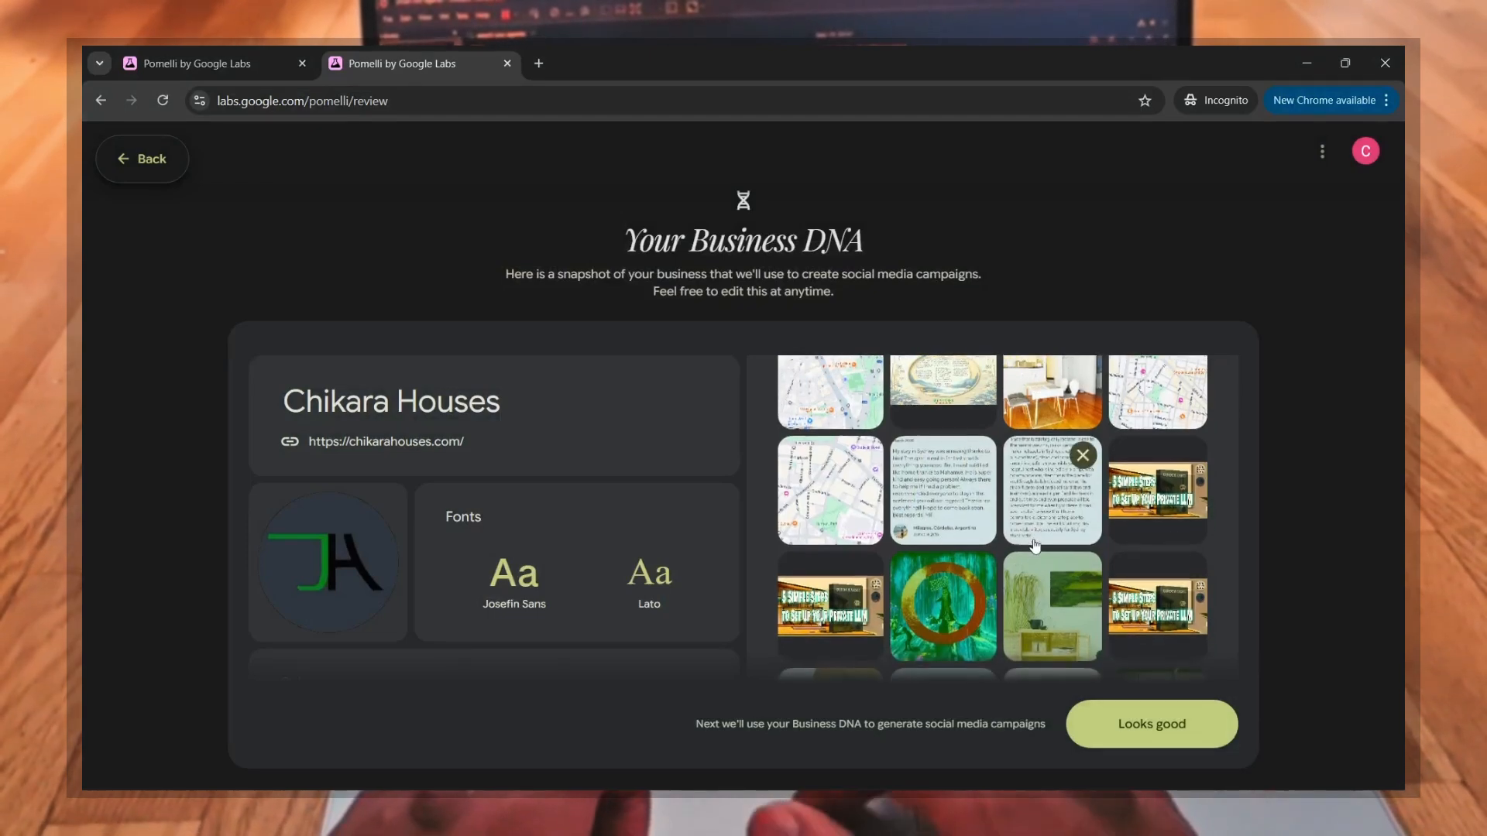
scroll(1036, 546, down, 5)
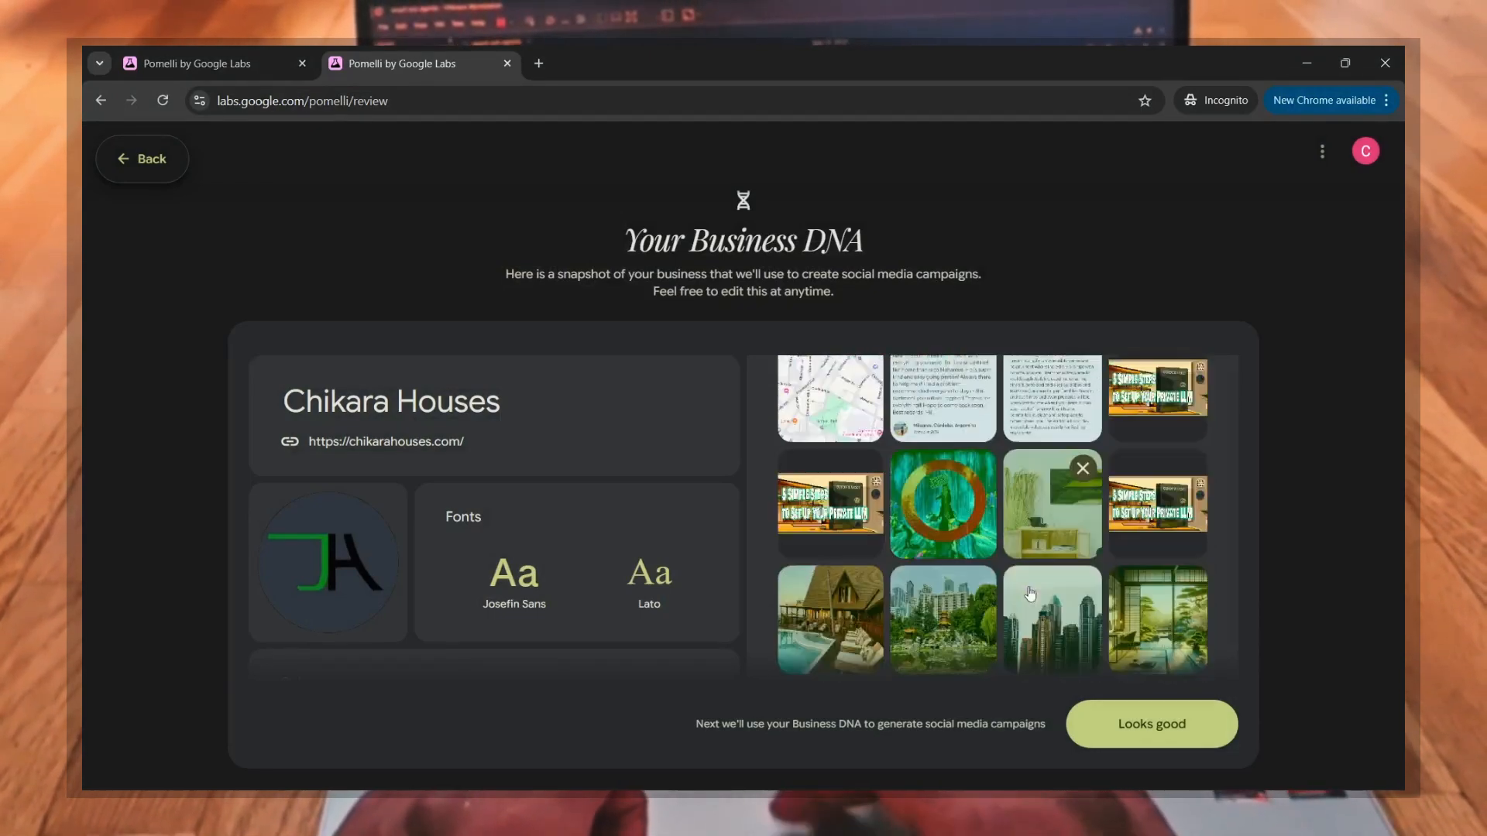
scroll(1030, 594, down, 1)
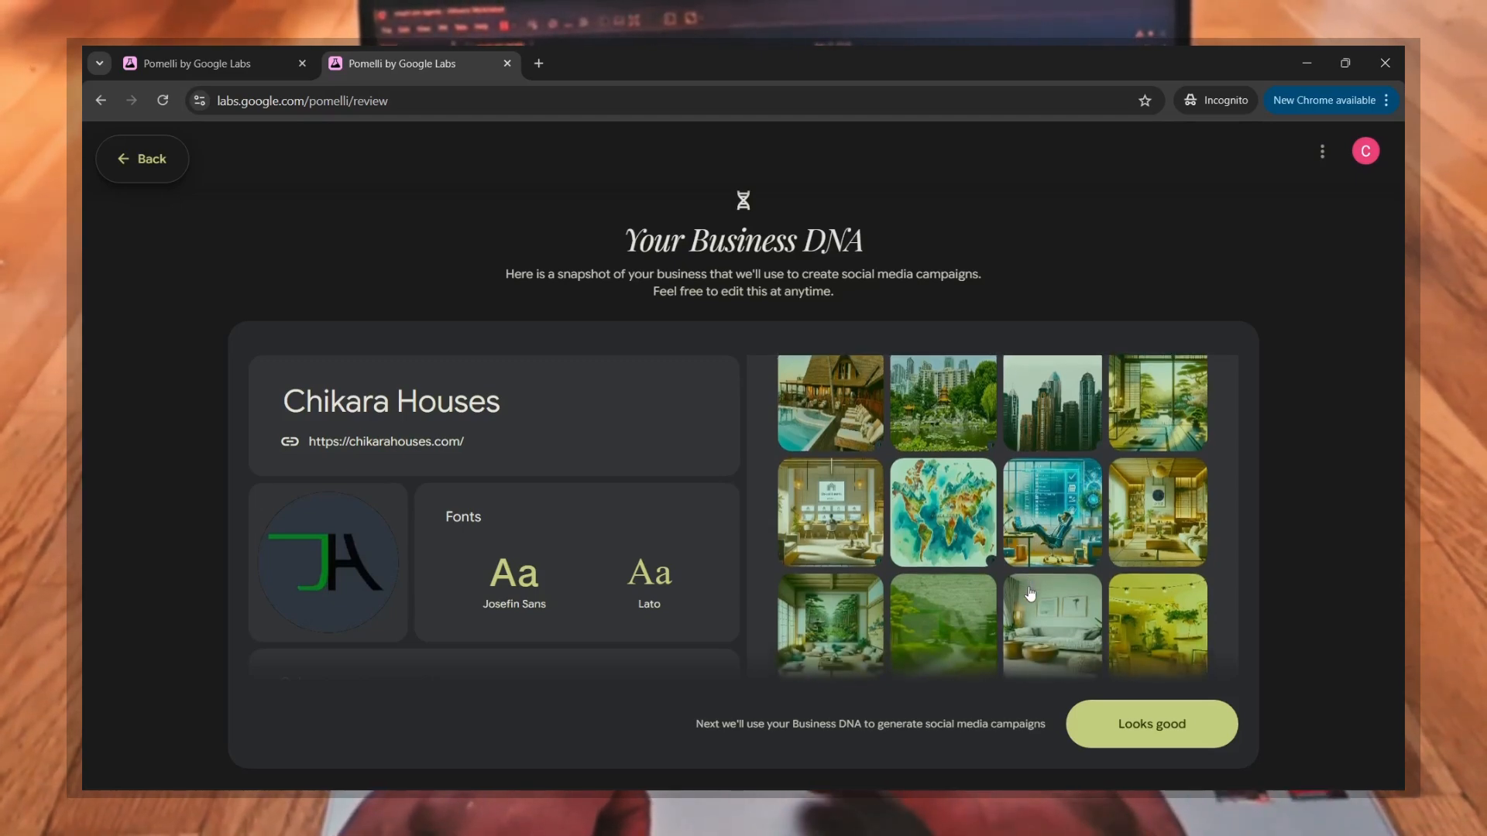
scroll(1030, 594, down, 3)
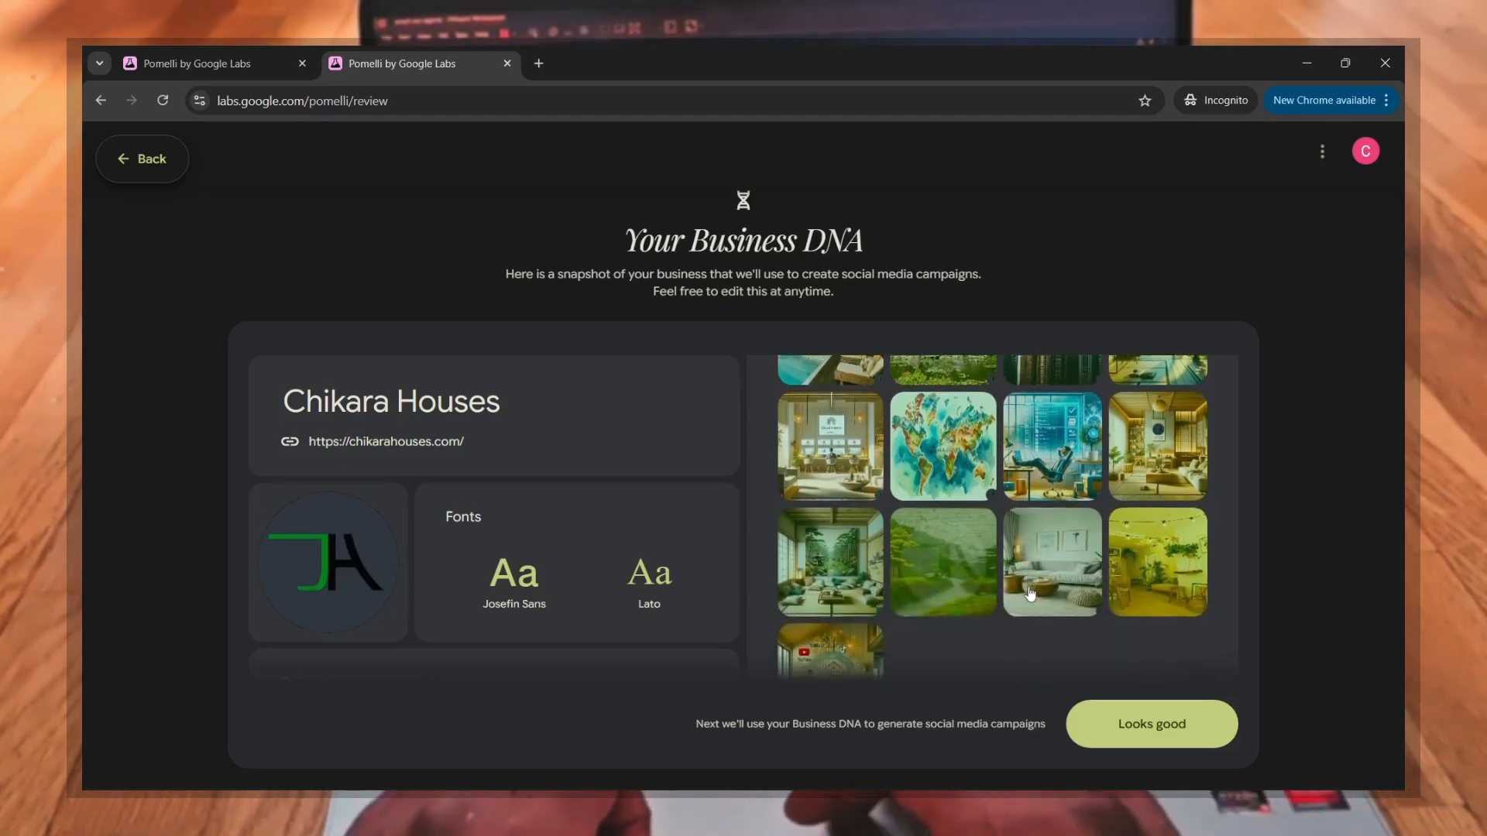
scroll(1030, 594, down, 2)
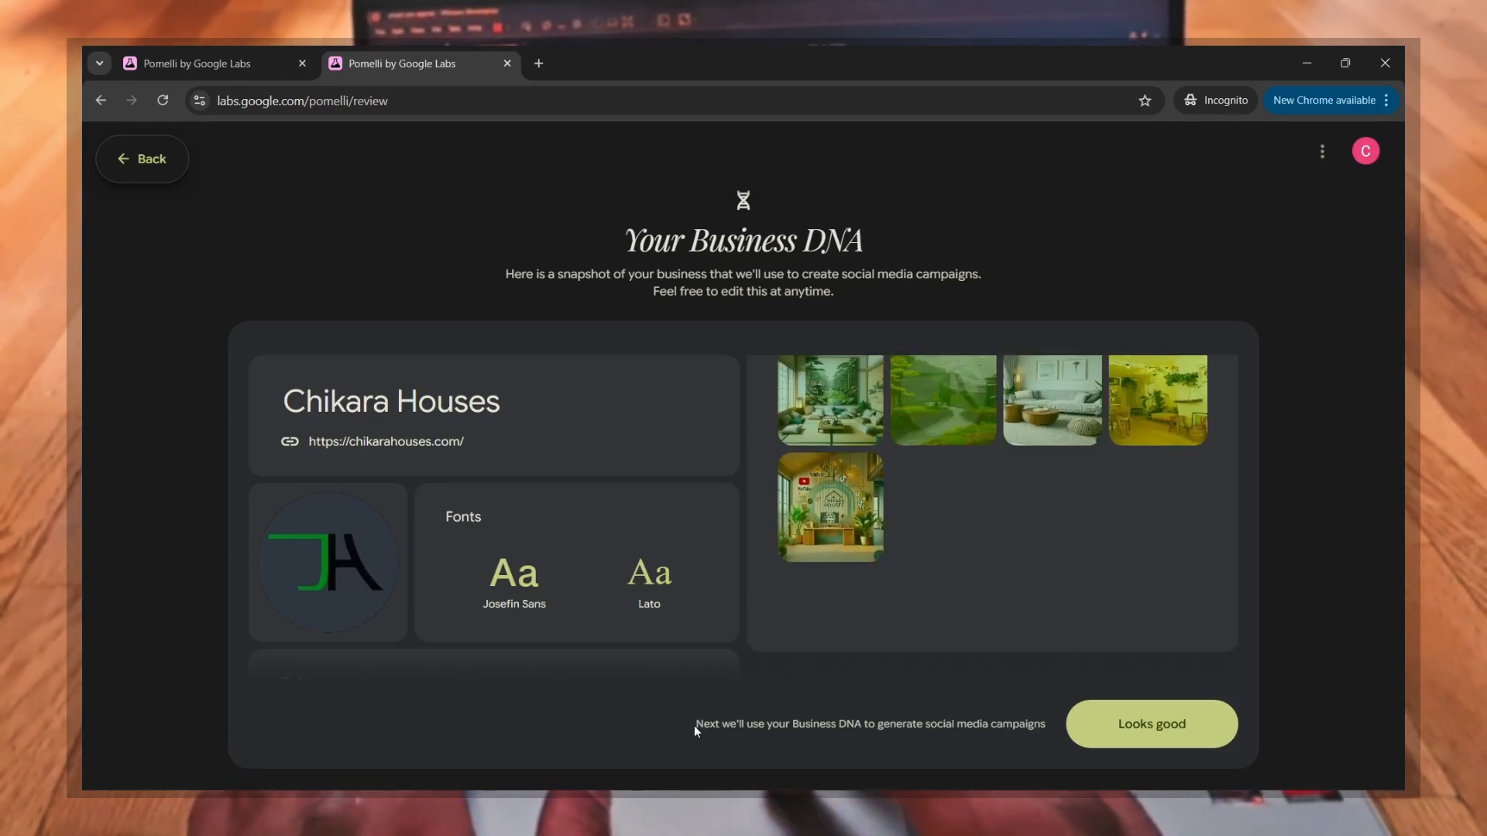
drag(694, 726, 1026, 726)
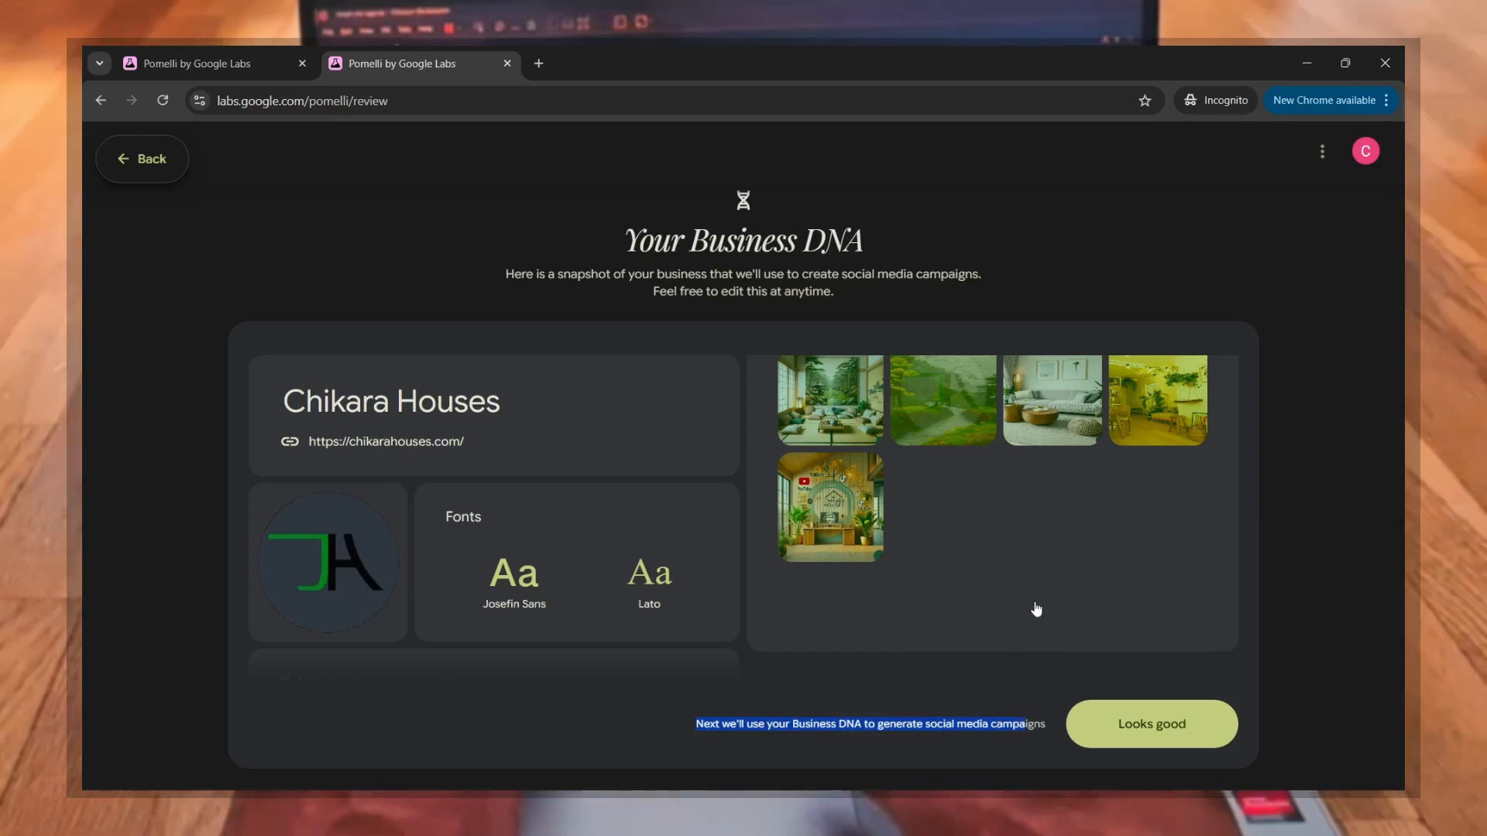
Step: Delete the green forest image with the large circular ring from the collected images and confirm the deletion
scroll(1034, 597, up, 3)
mouse_move(1034, 586)
scroll(1034, 586, up, 2)
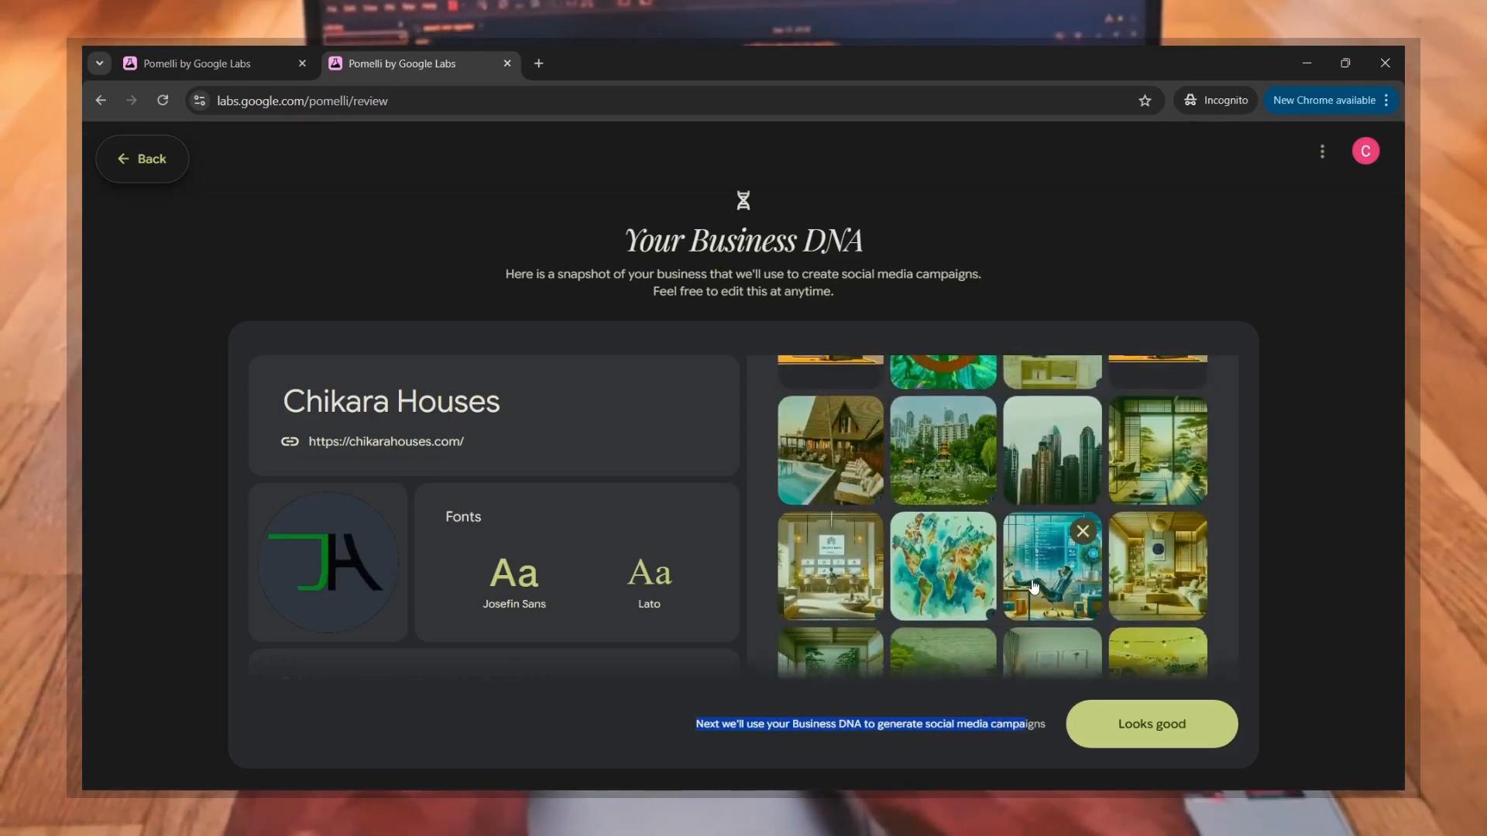
scroll(997, 513, up, 1)
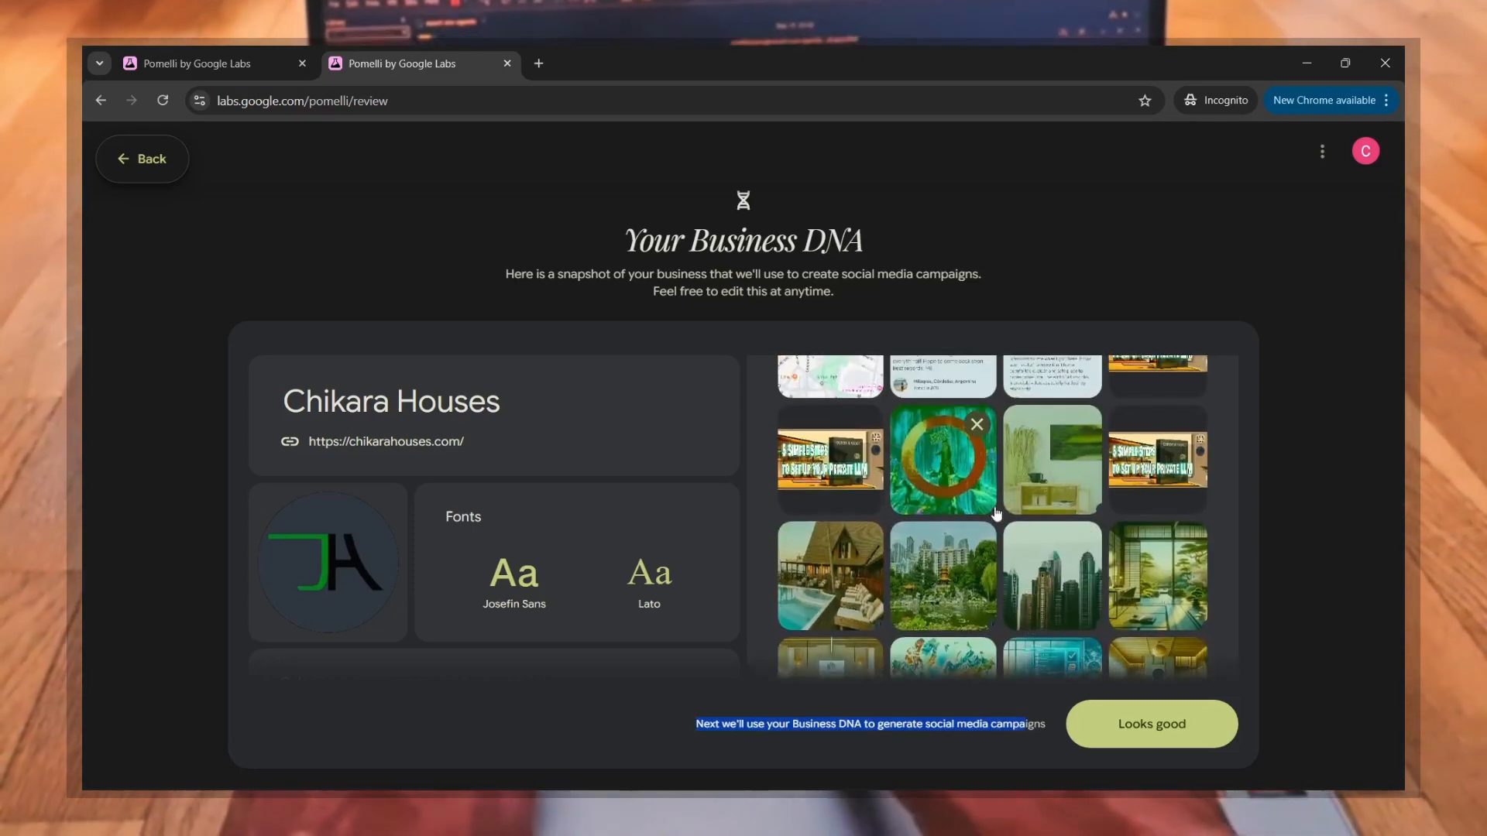
click(977, 425)
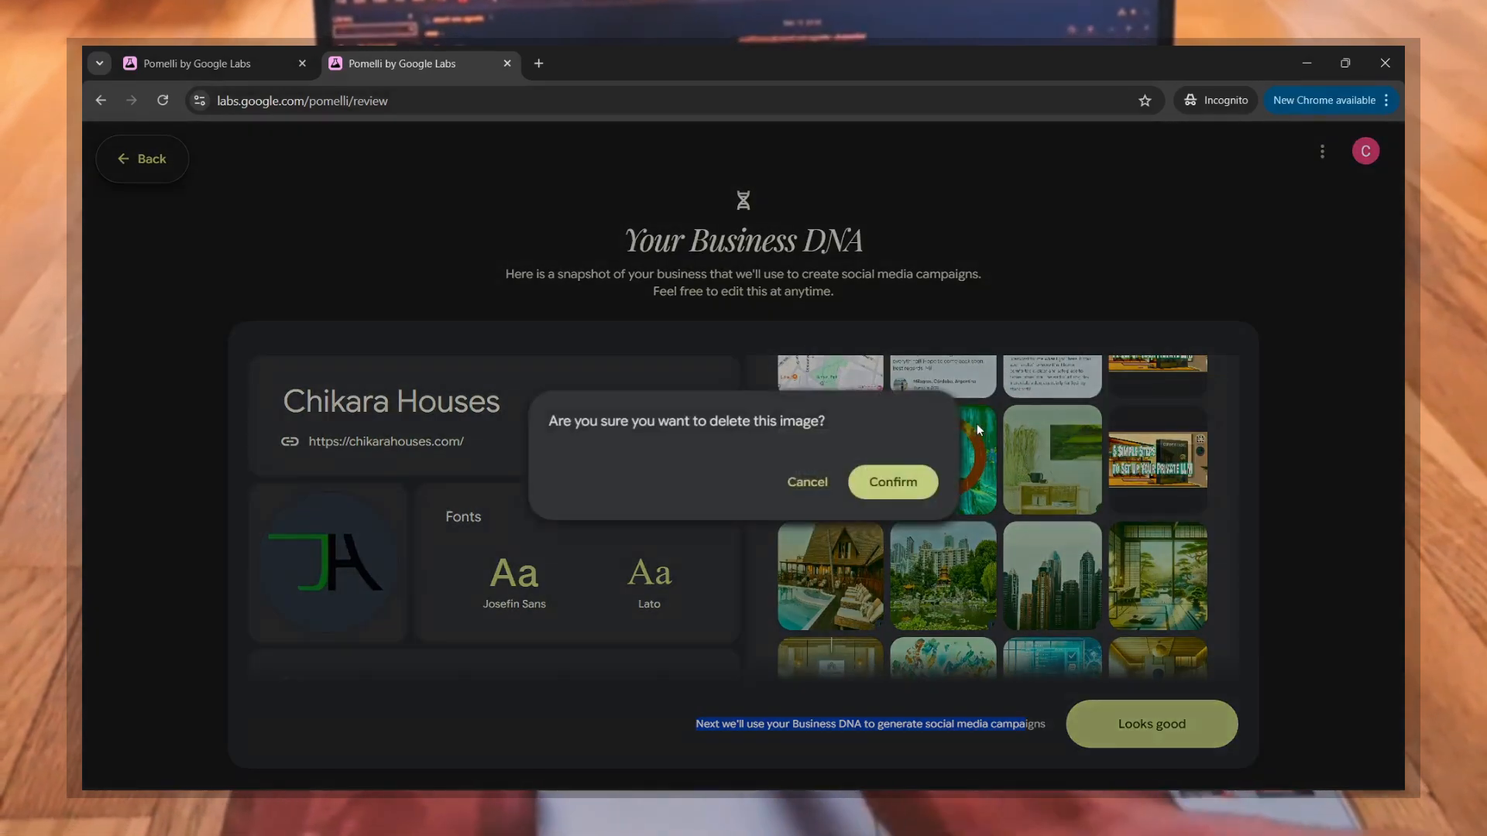
click(880, 487)
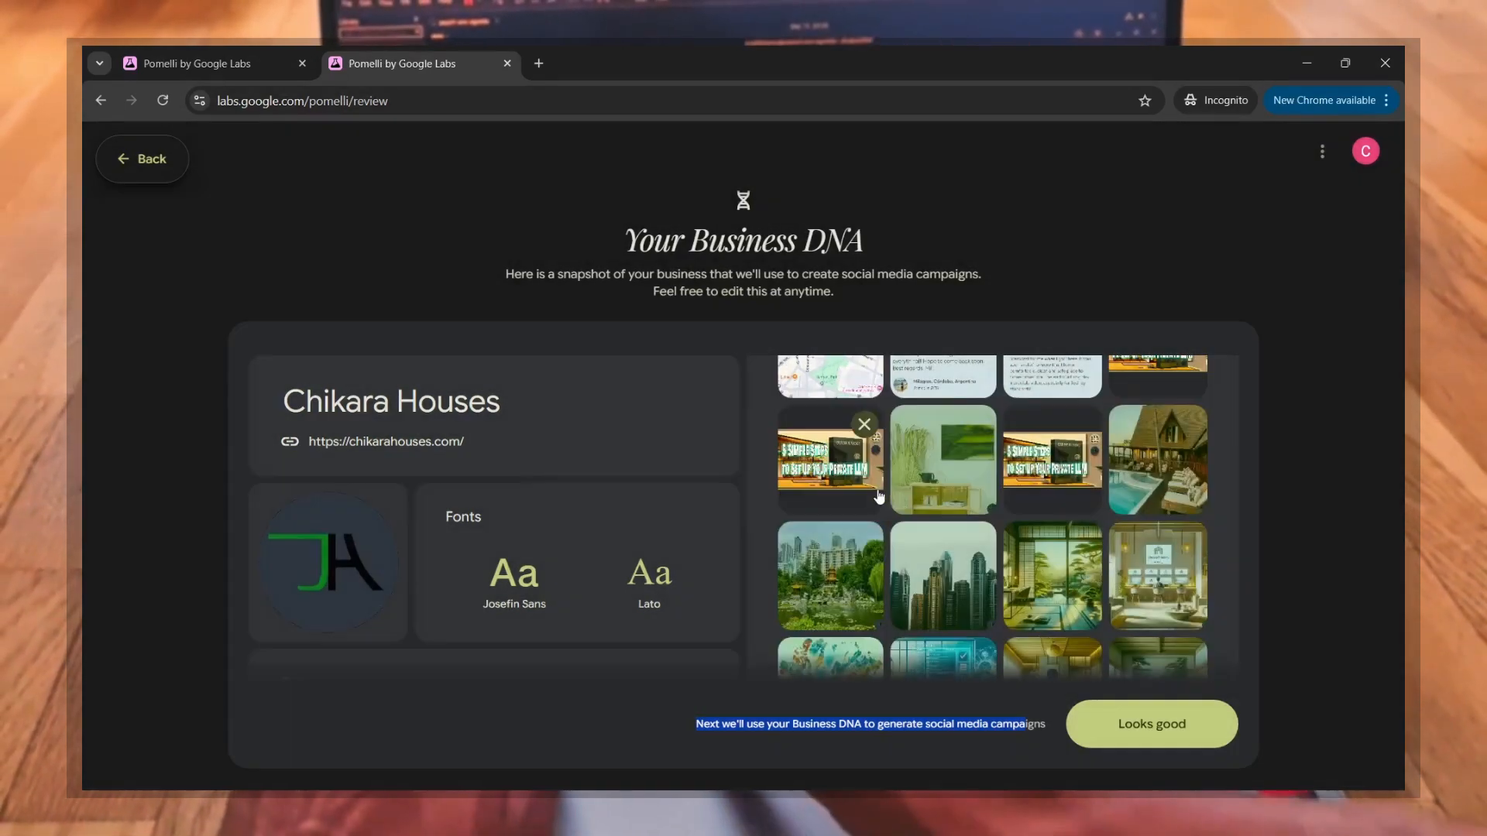
Step: Review the collected images again from the uploads area to the end, checking for other unsuitable pictures
scroll(1015, 532, up, 1)
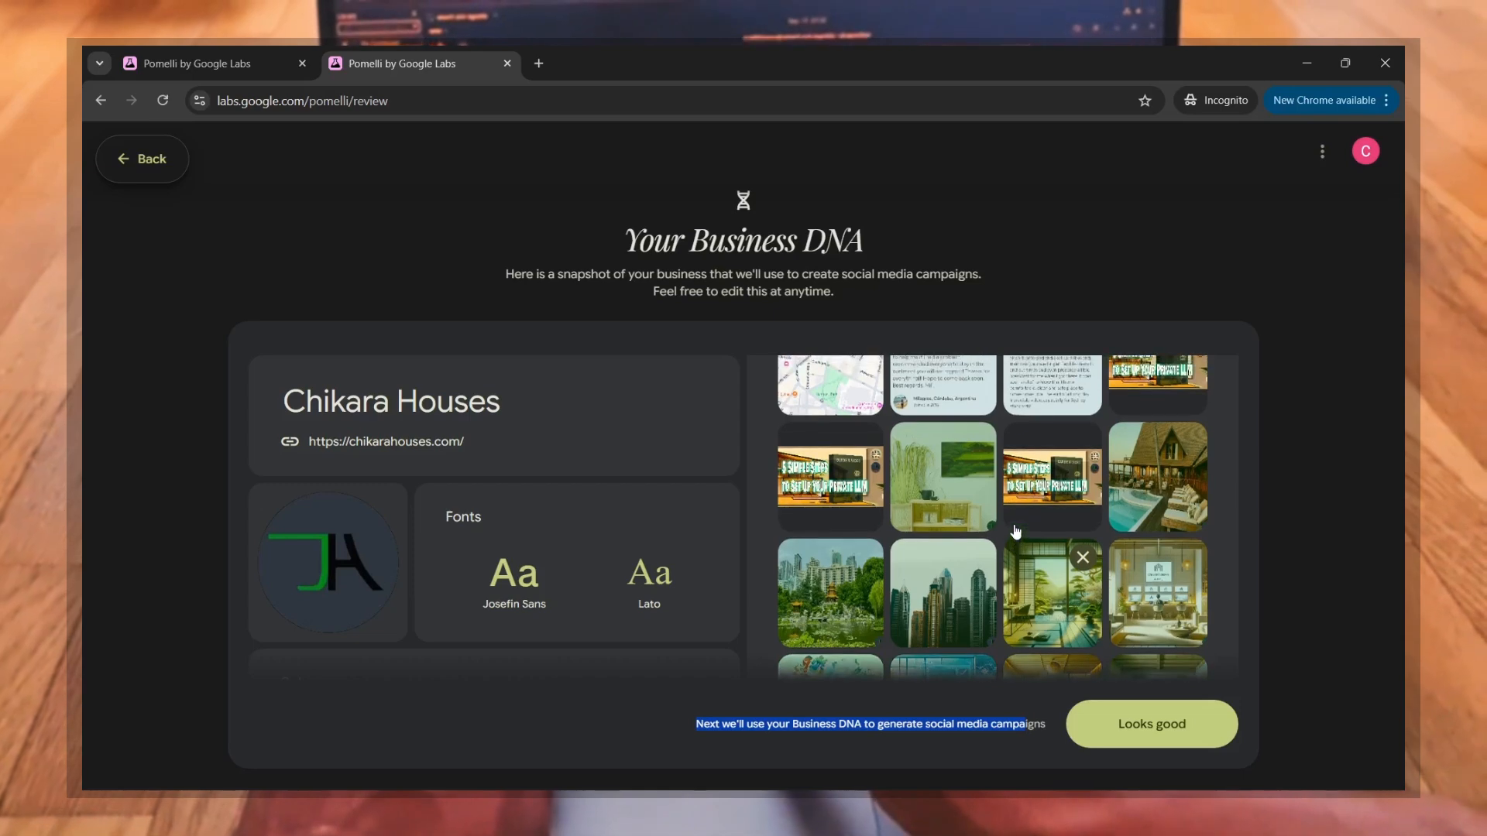
scroll(943, 508, up, 3)
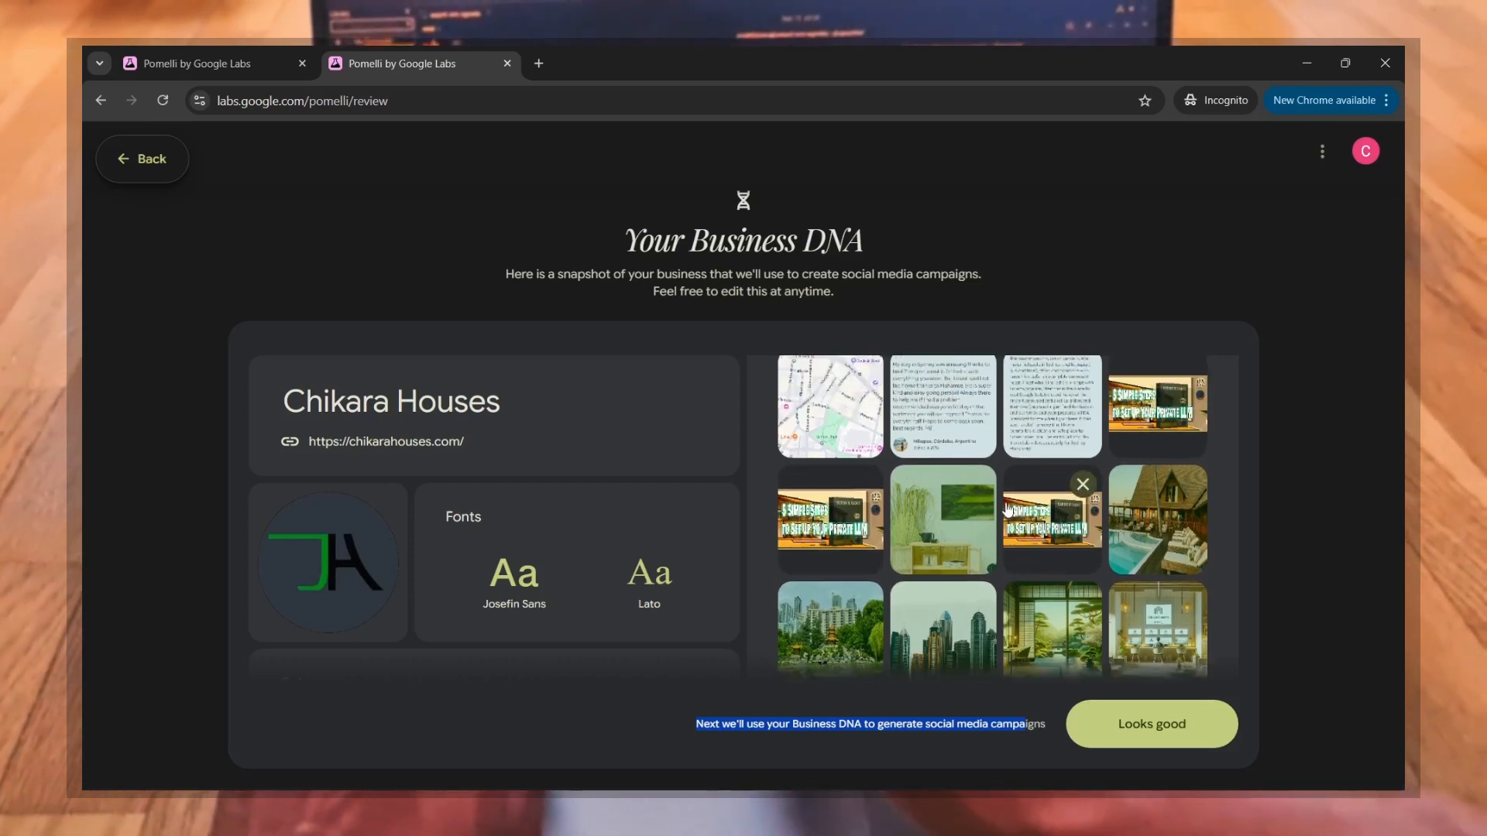
scroll(1007, 507, up, 1)
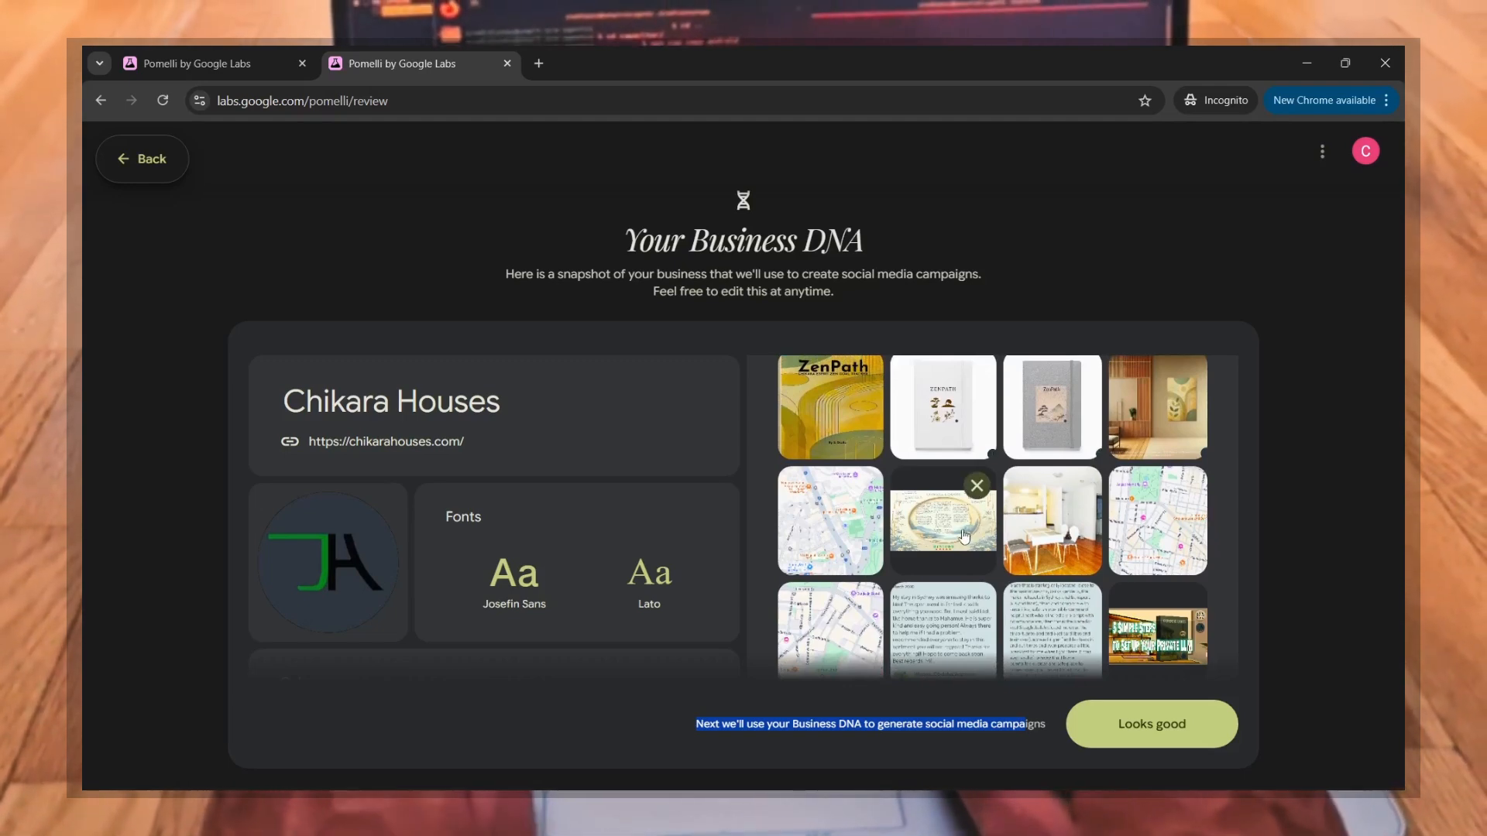
scroll(977, 532, up, 2)
scroll(955, 535, up, 2)
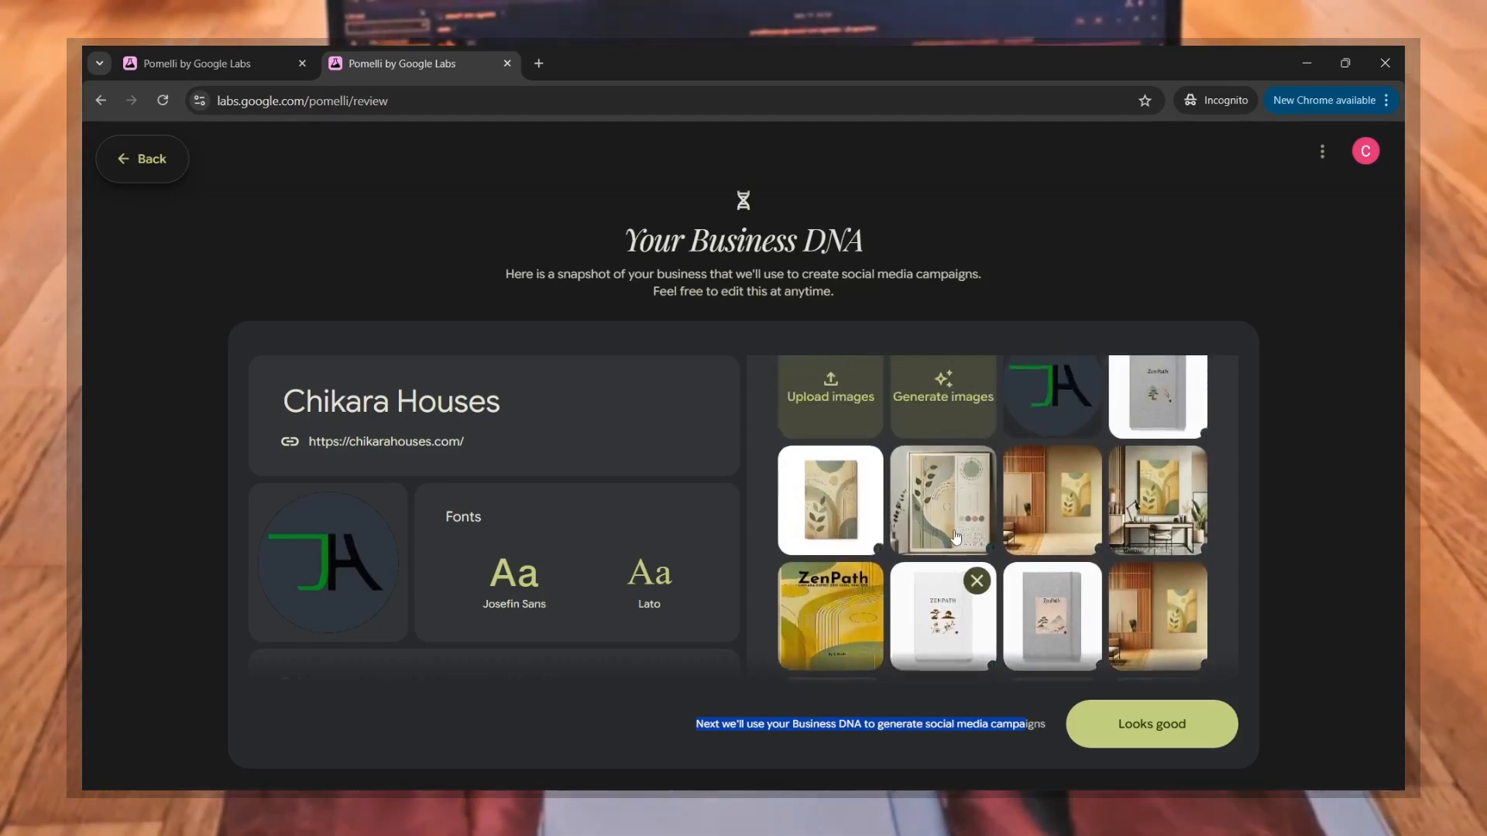
scroll(955, 536, down, 8)
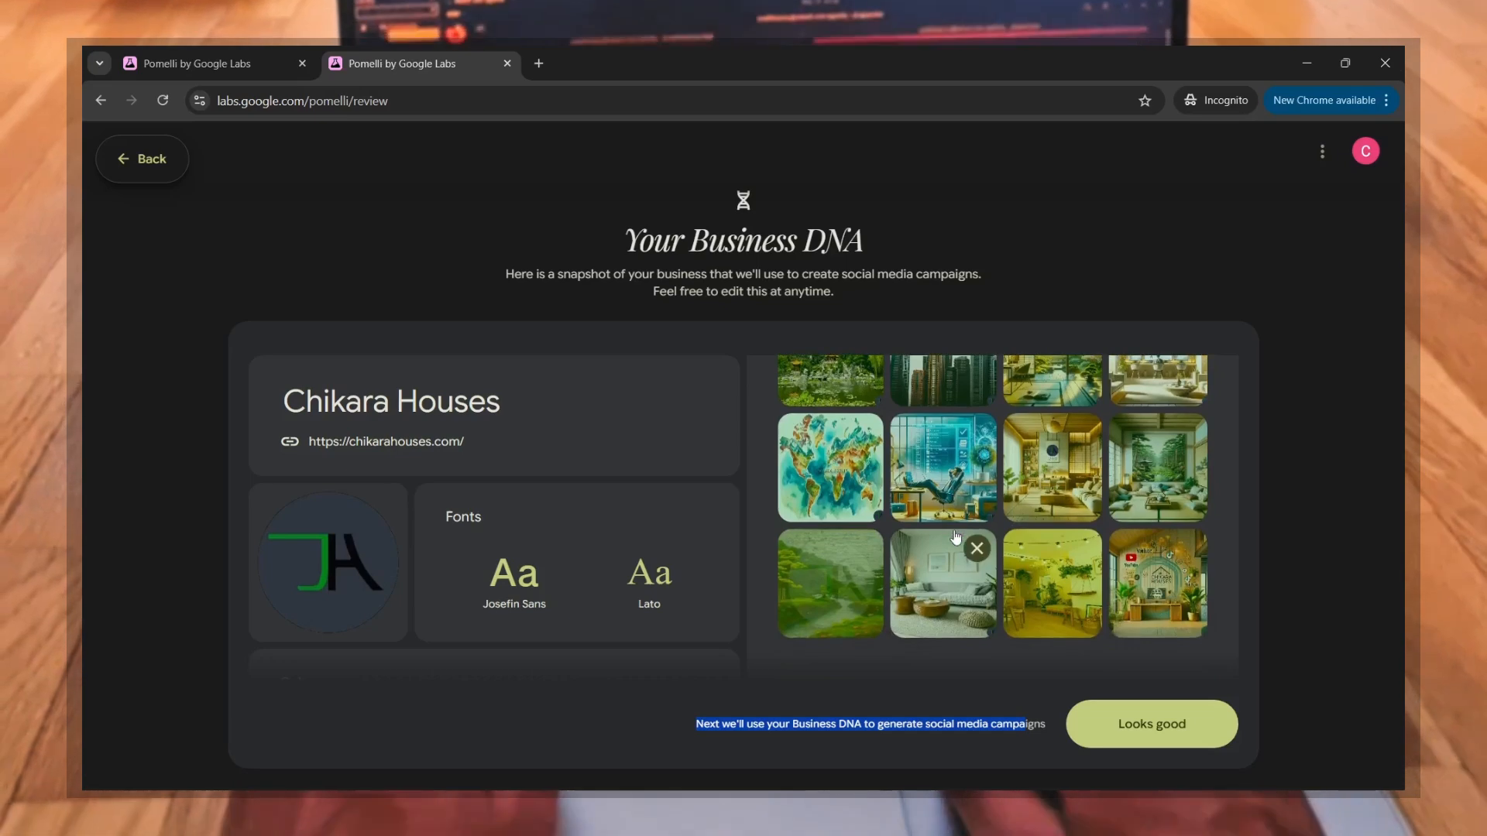
scroll(955, 537, down, 1)
scroll(955, 538, up, 1)
scroll(956, 538, up, 2)
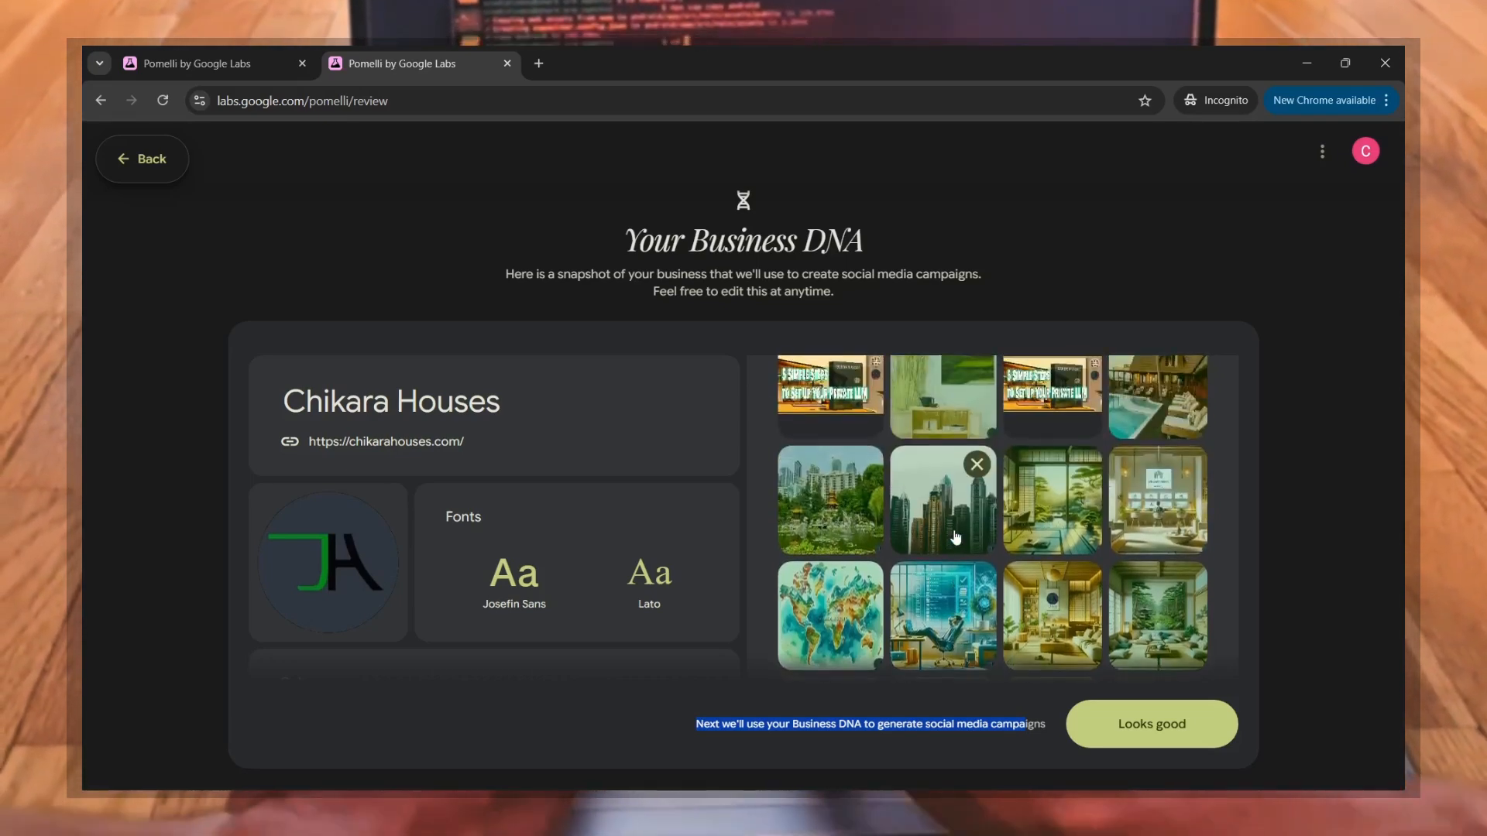
scroll(956, 538, up, 1)
scroll(956, 537, down, 2)
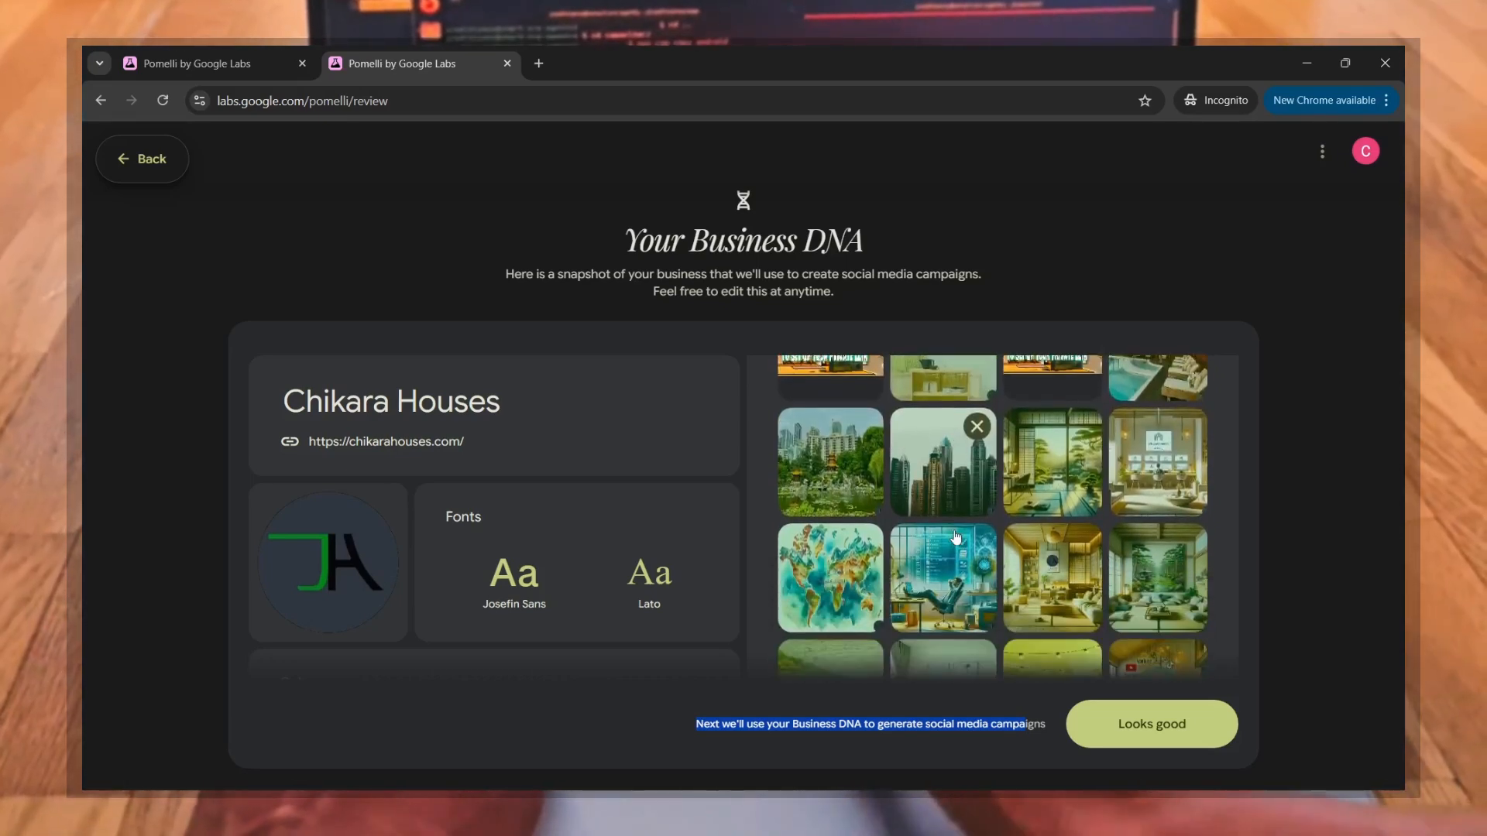
Step: Preview the city skyscraper image enlarged, and delete it from the collected images
click(928, 486)
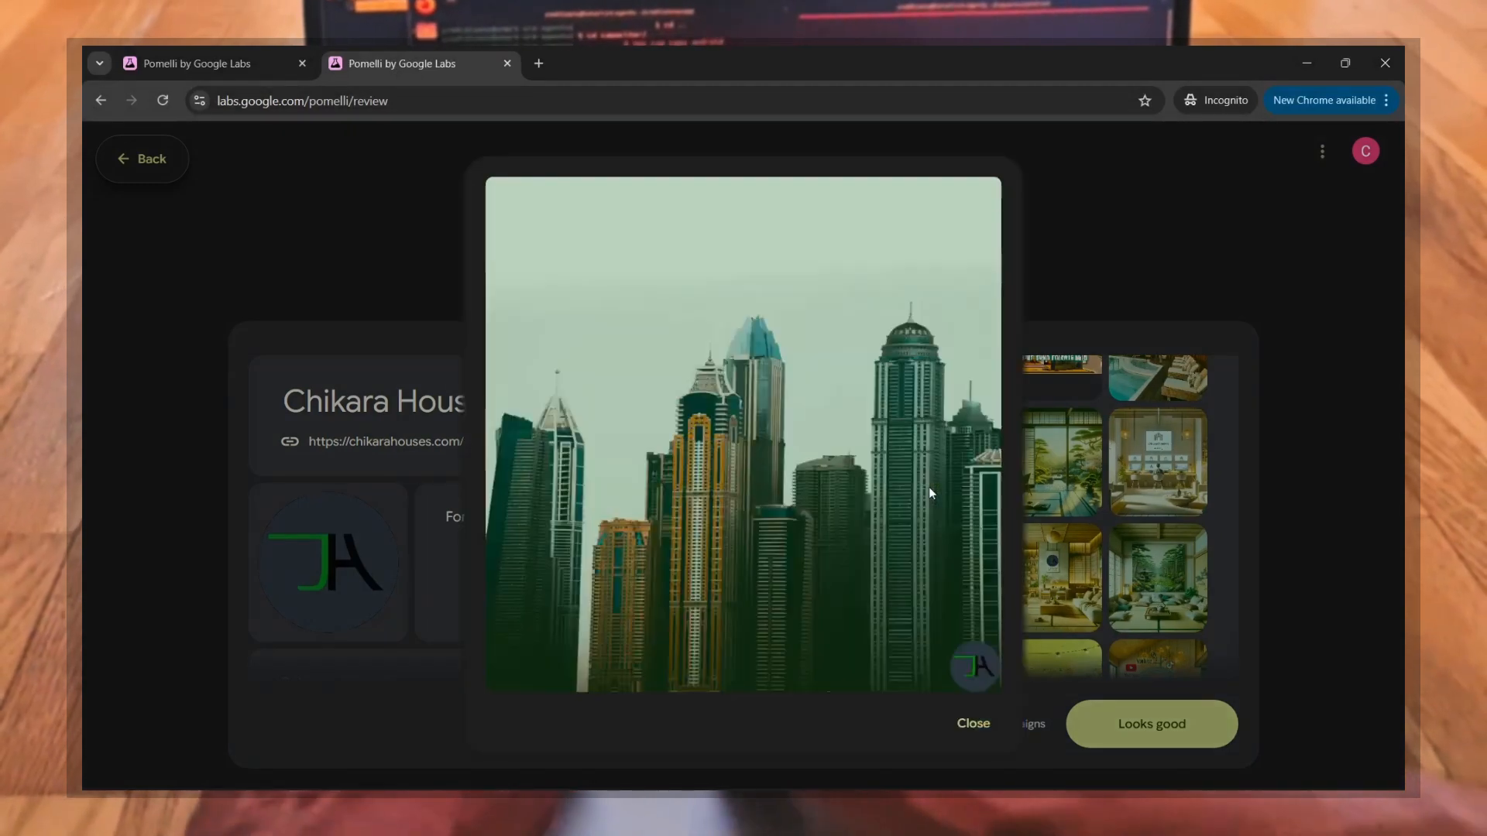
click(1112, 249)
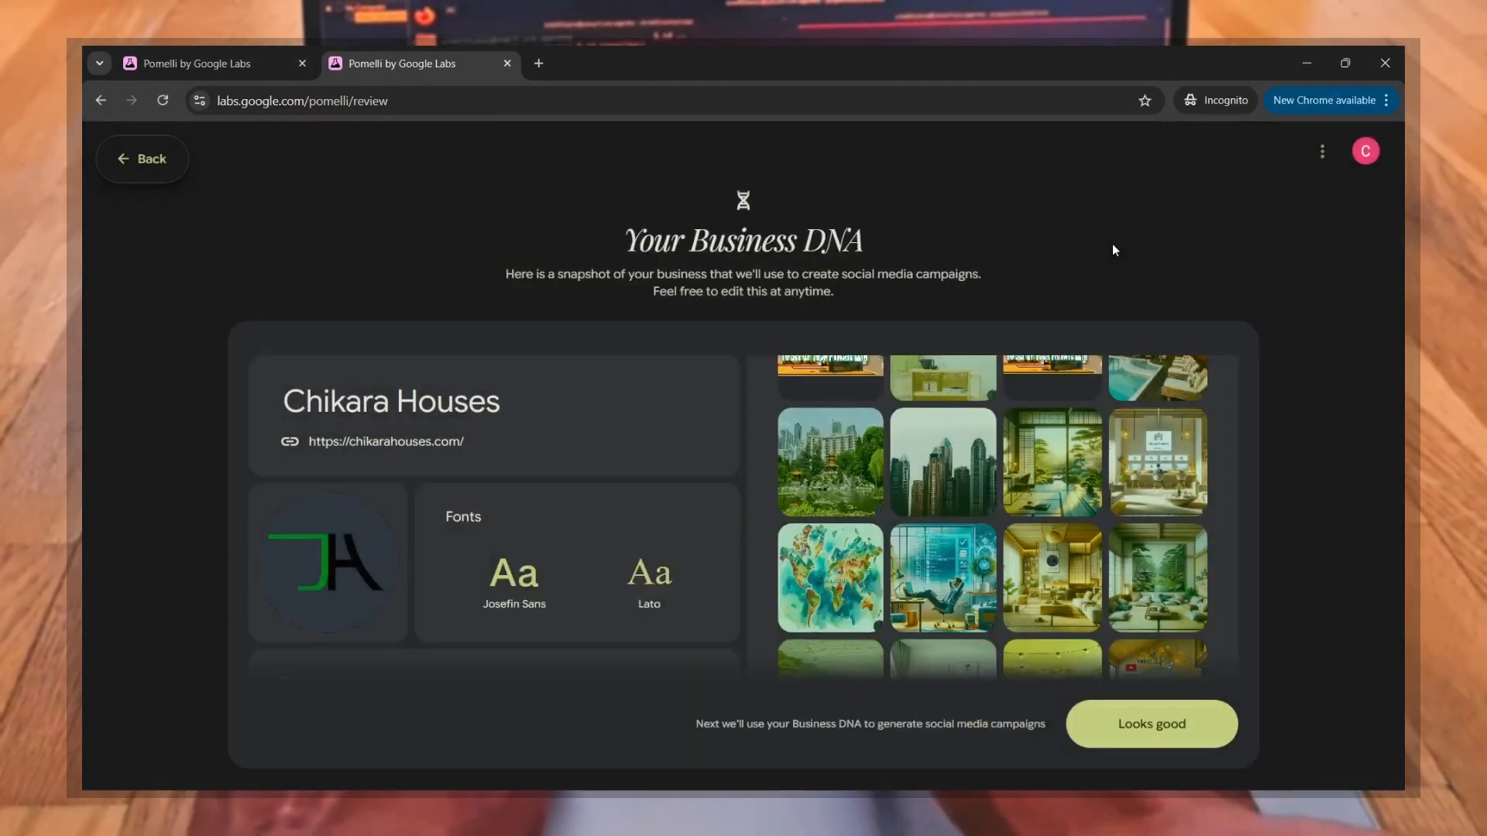
click(980, 432)
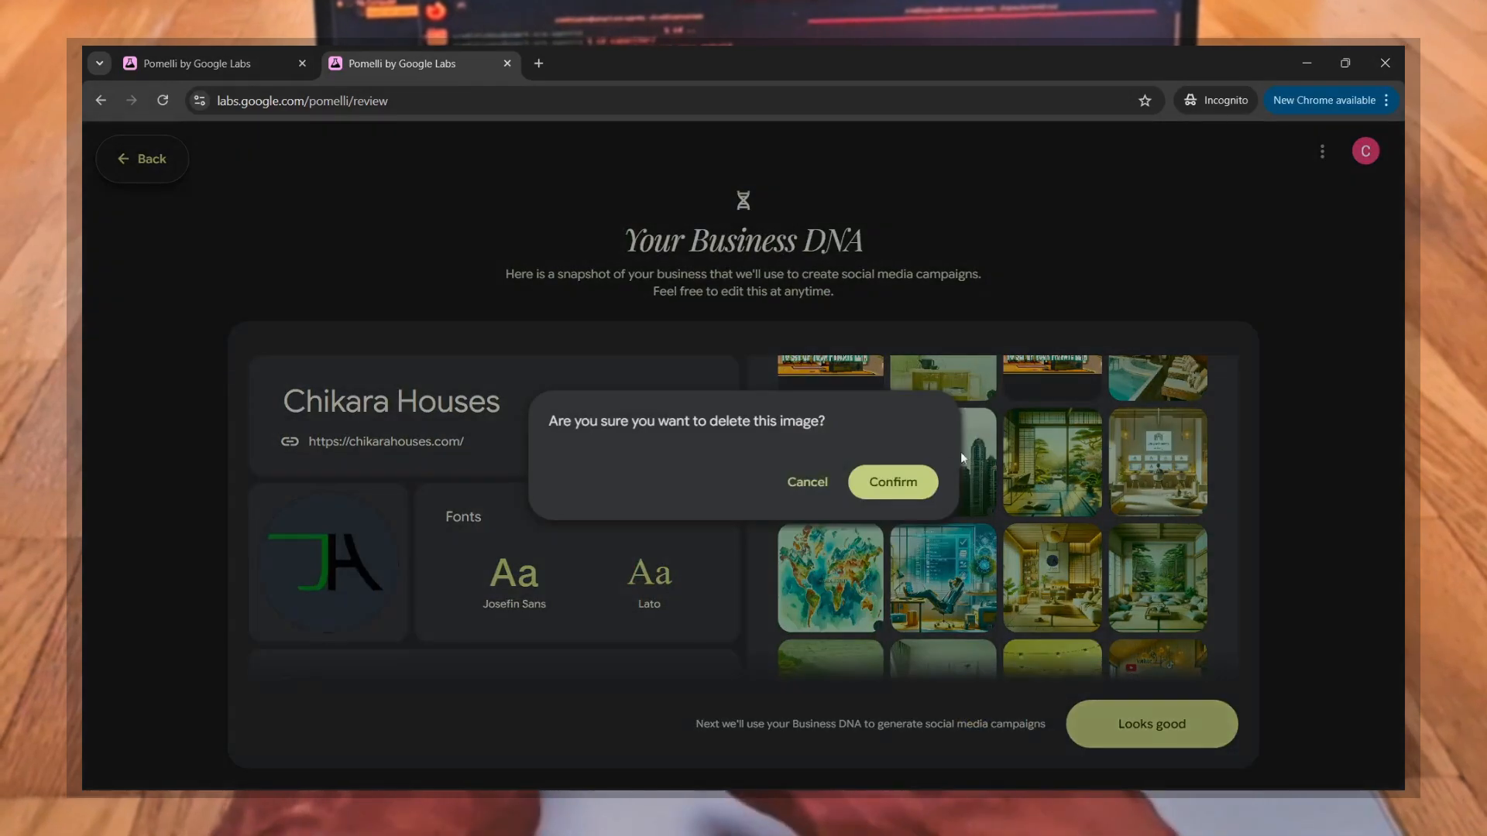
click(890, 481)
Step: Approve the reviewed Business DNA and read the introduction for creating a new campaign on the Home page
scroll(1008, 537, down, 3)
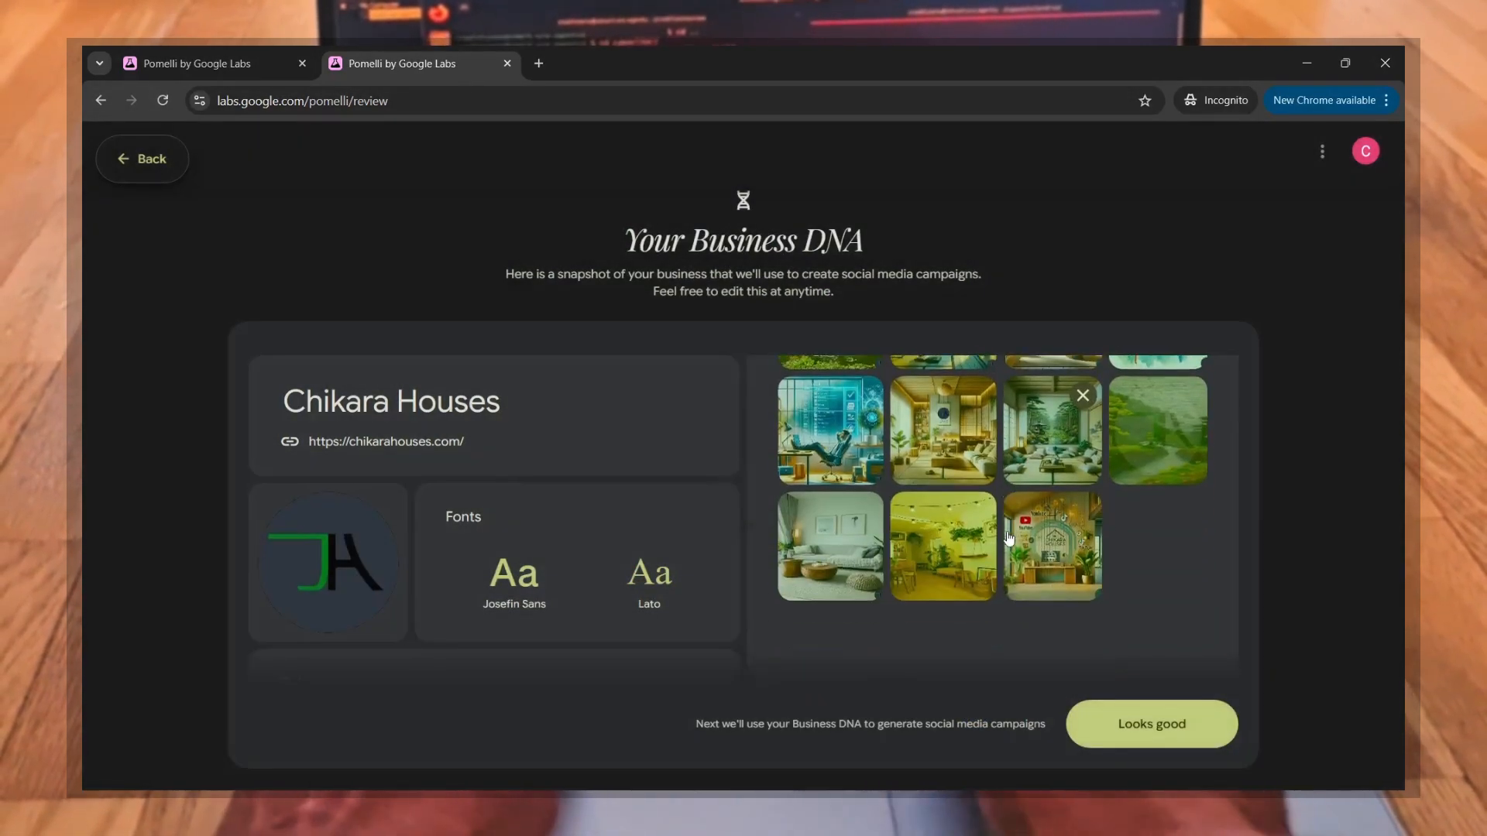
click(1140, 724)
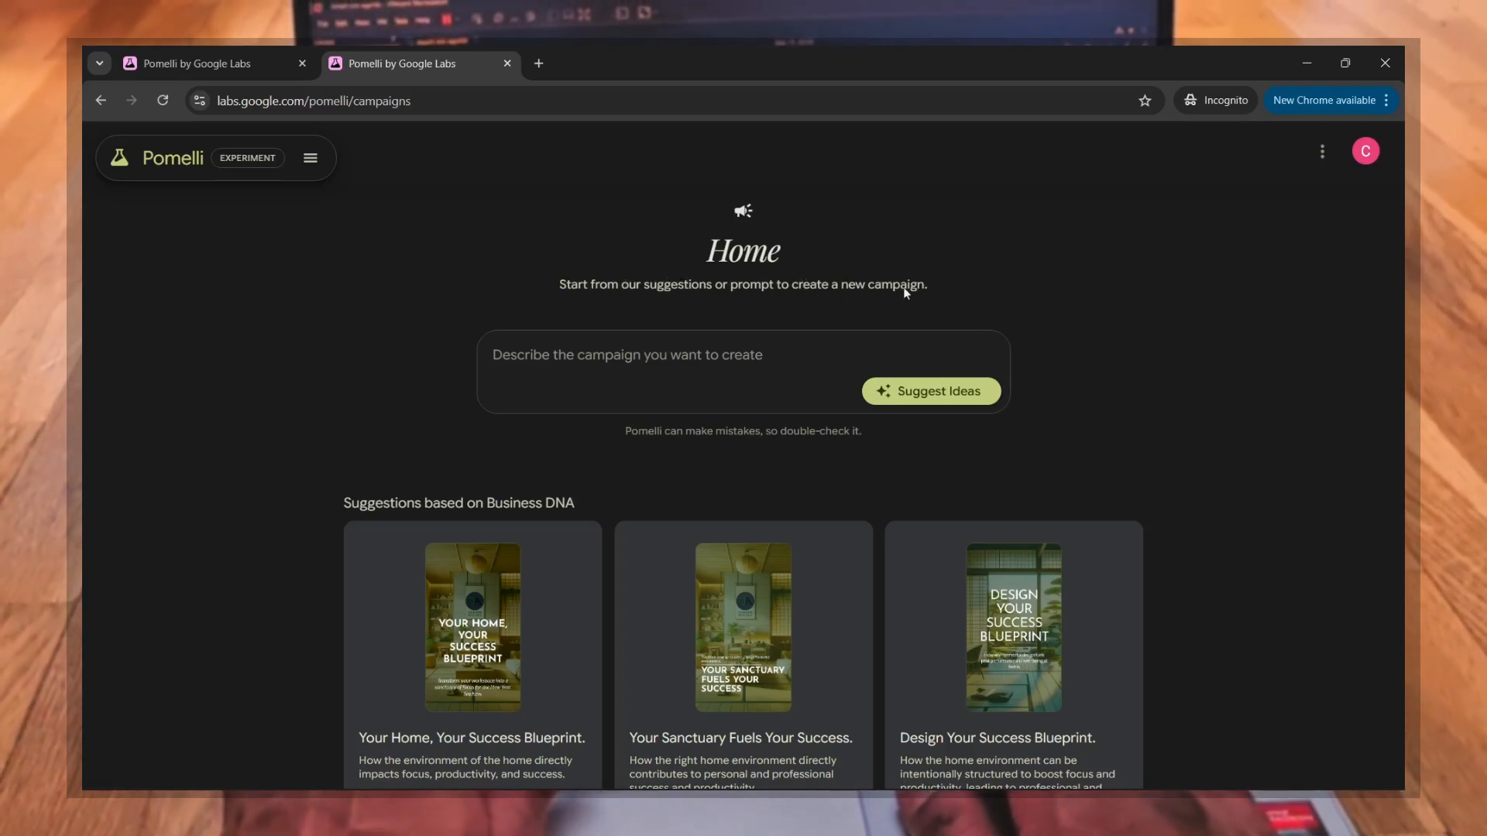
drag(943, 291, 553, 294)
click(554, 299)
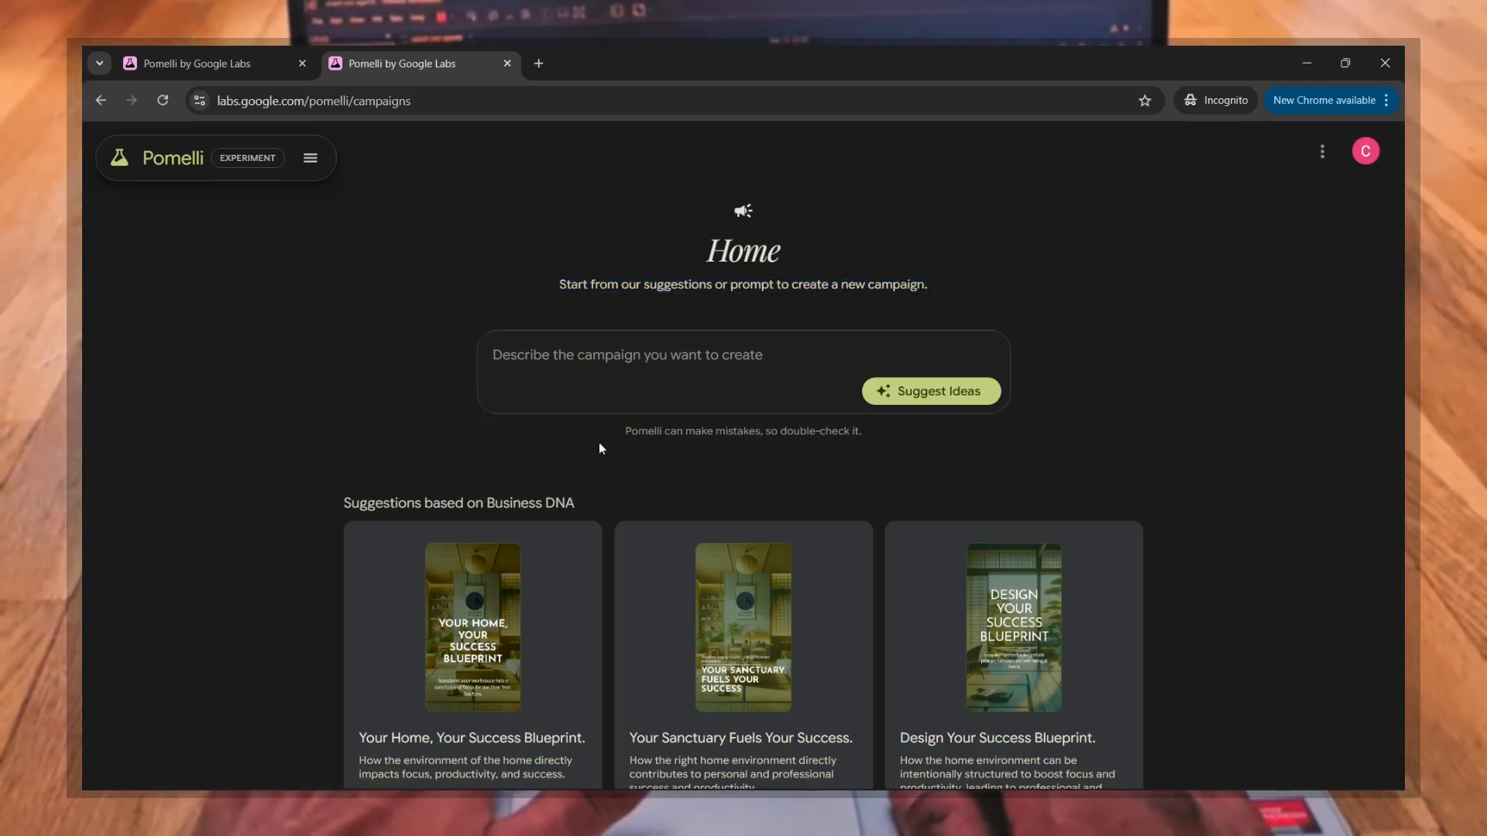
Step: Open the suggested campaign "Your Home, Your Success Blueprint." and read its description
scroll(619, 478, down, 2)
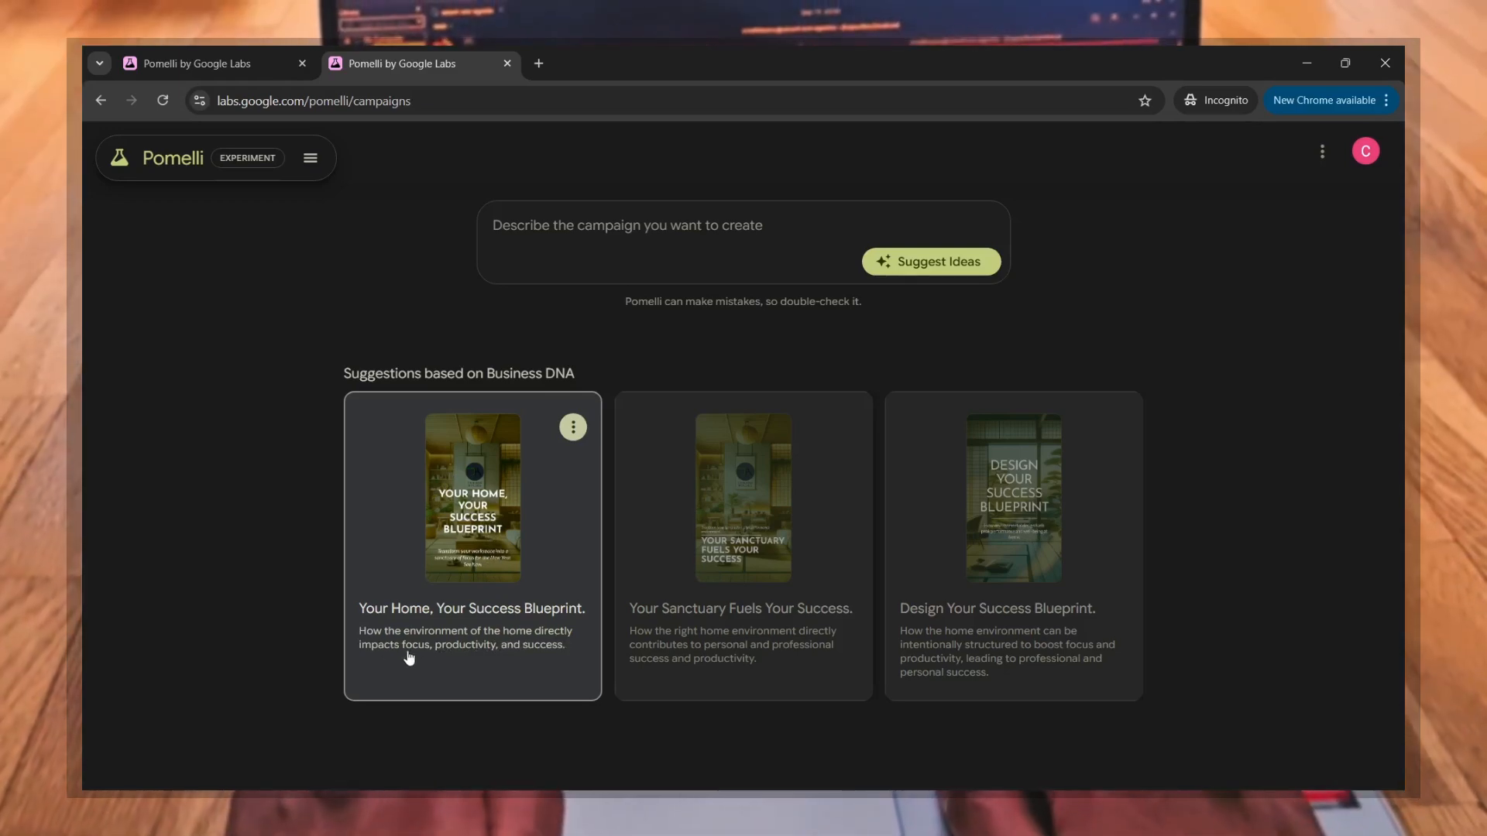
drag(574, 656, 367, 610)
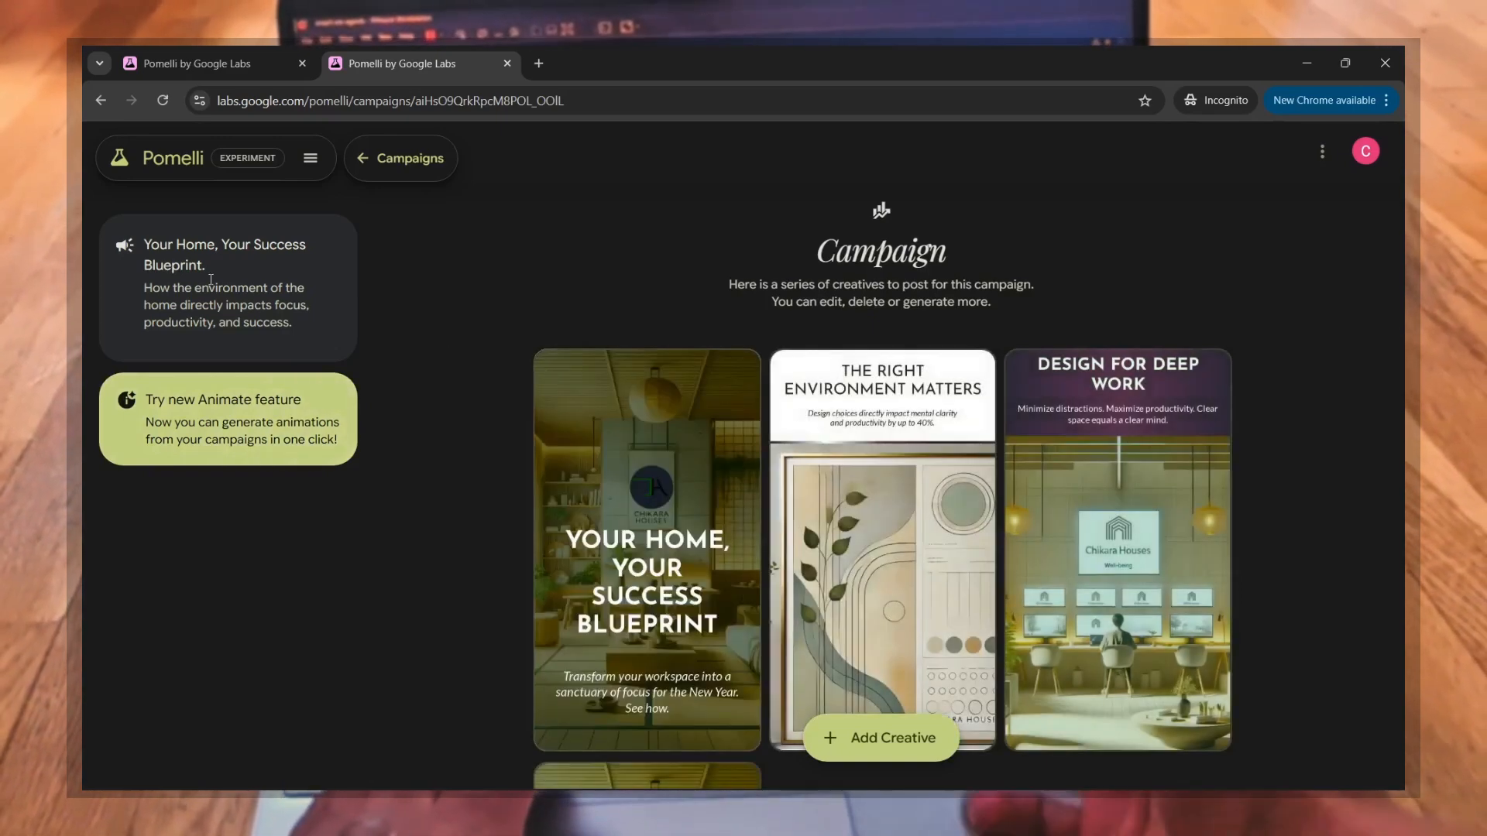
drag(293, 325, 147, 281)
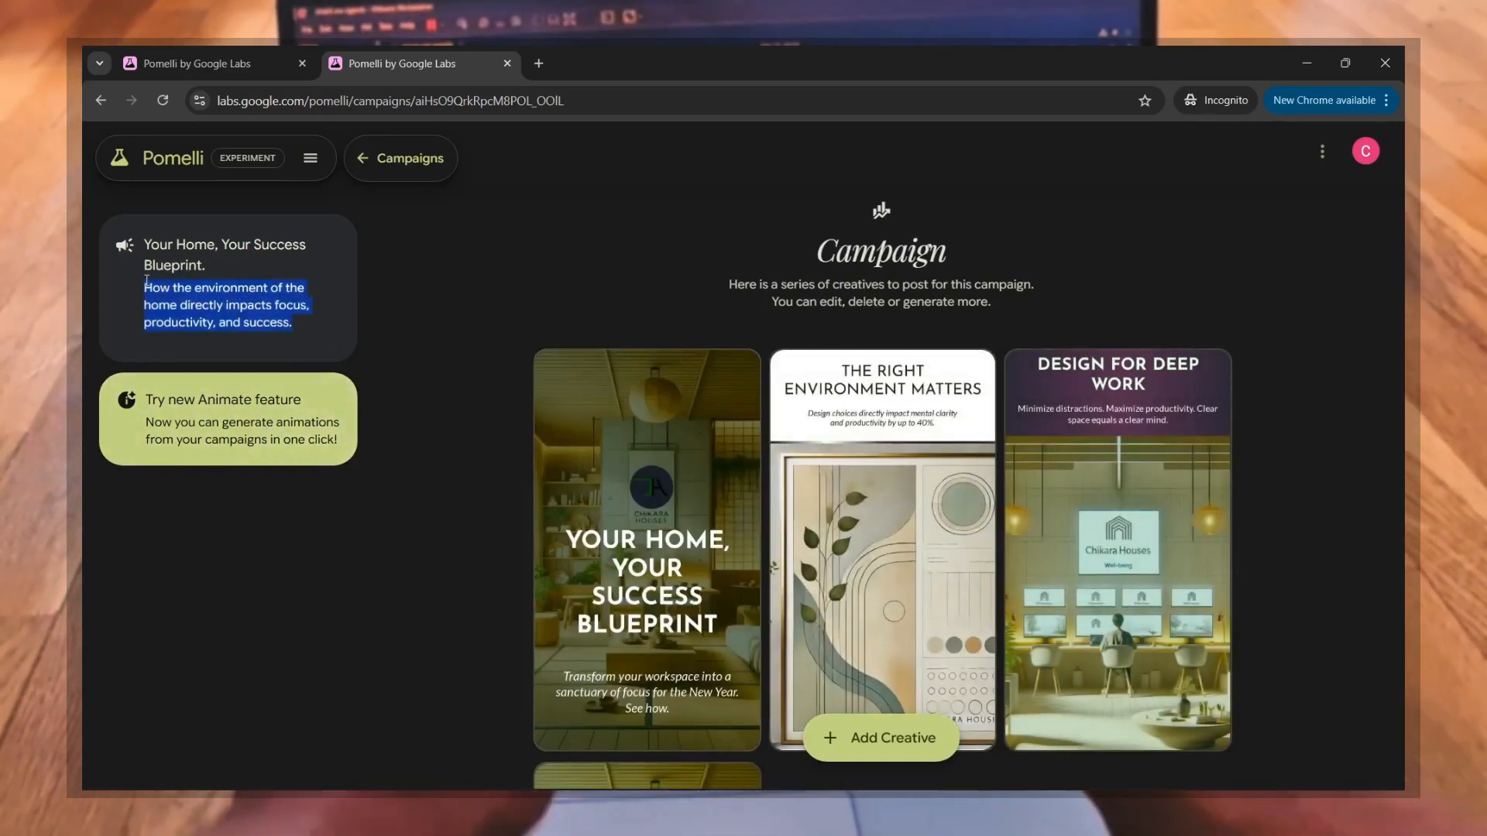
click(146, 281)
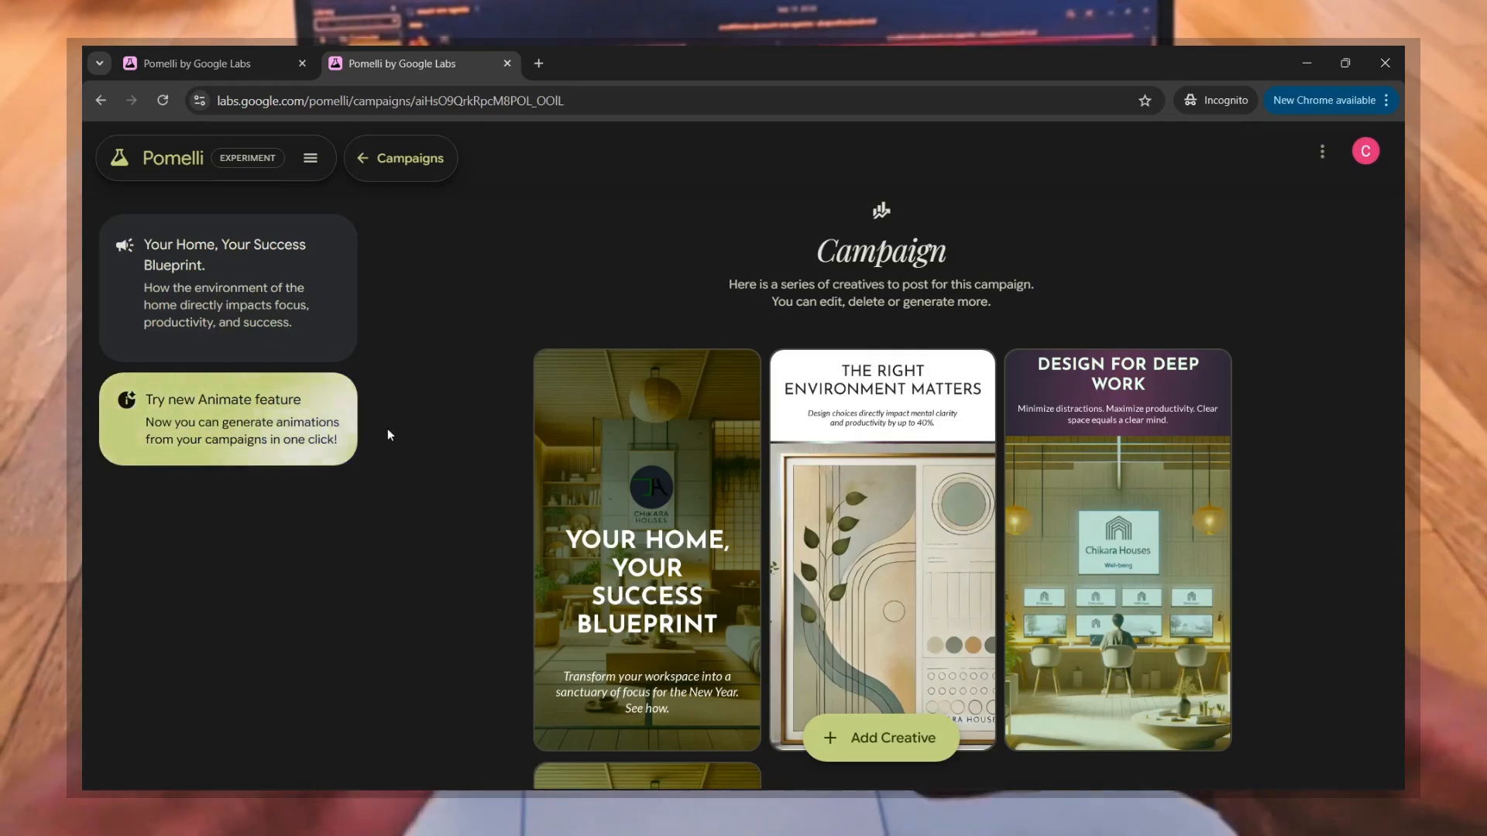
Step: Look through the campaign's generated creatives and examine the "Design for Deep Work" one
scroll(472, 480, down, 1)
scroll(473, 479, down, 1)
scroll(471, 475, up, 2)
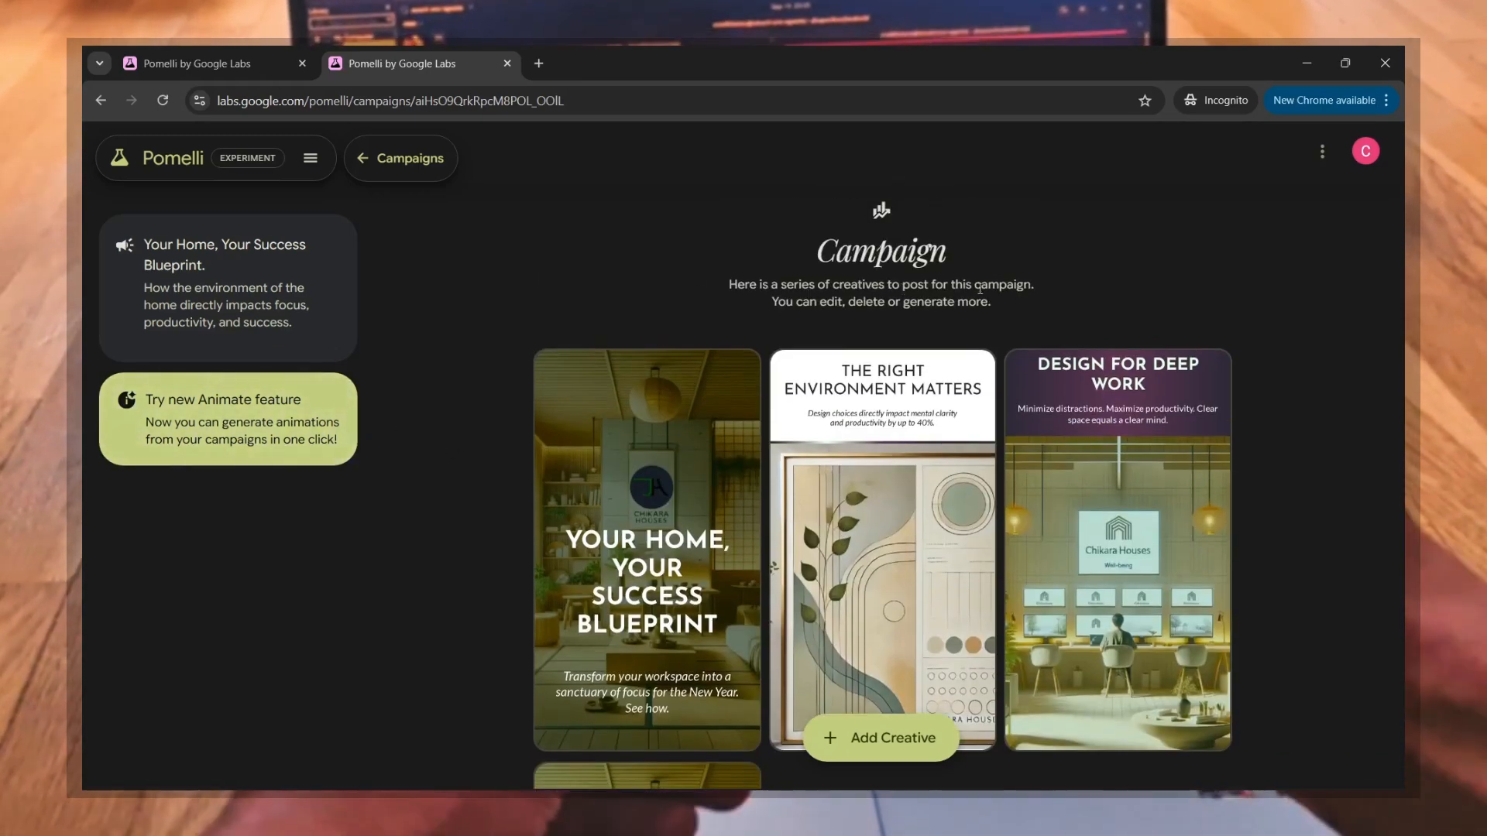
scroll(1115, 589, down, 3)
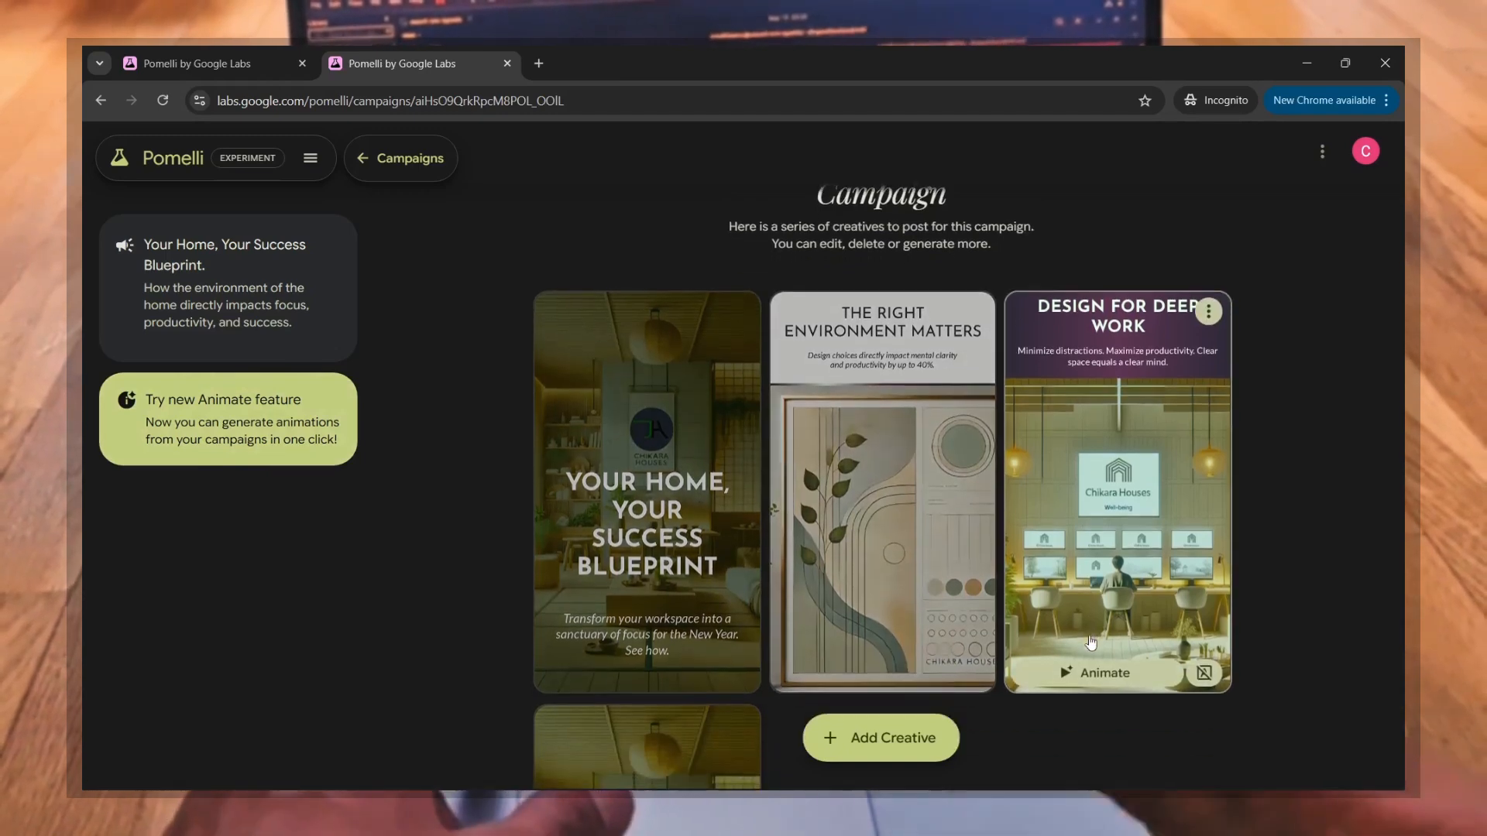
mouse_move(1137, 245)
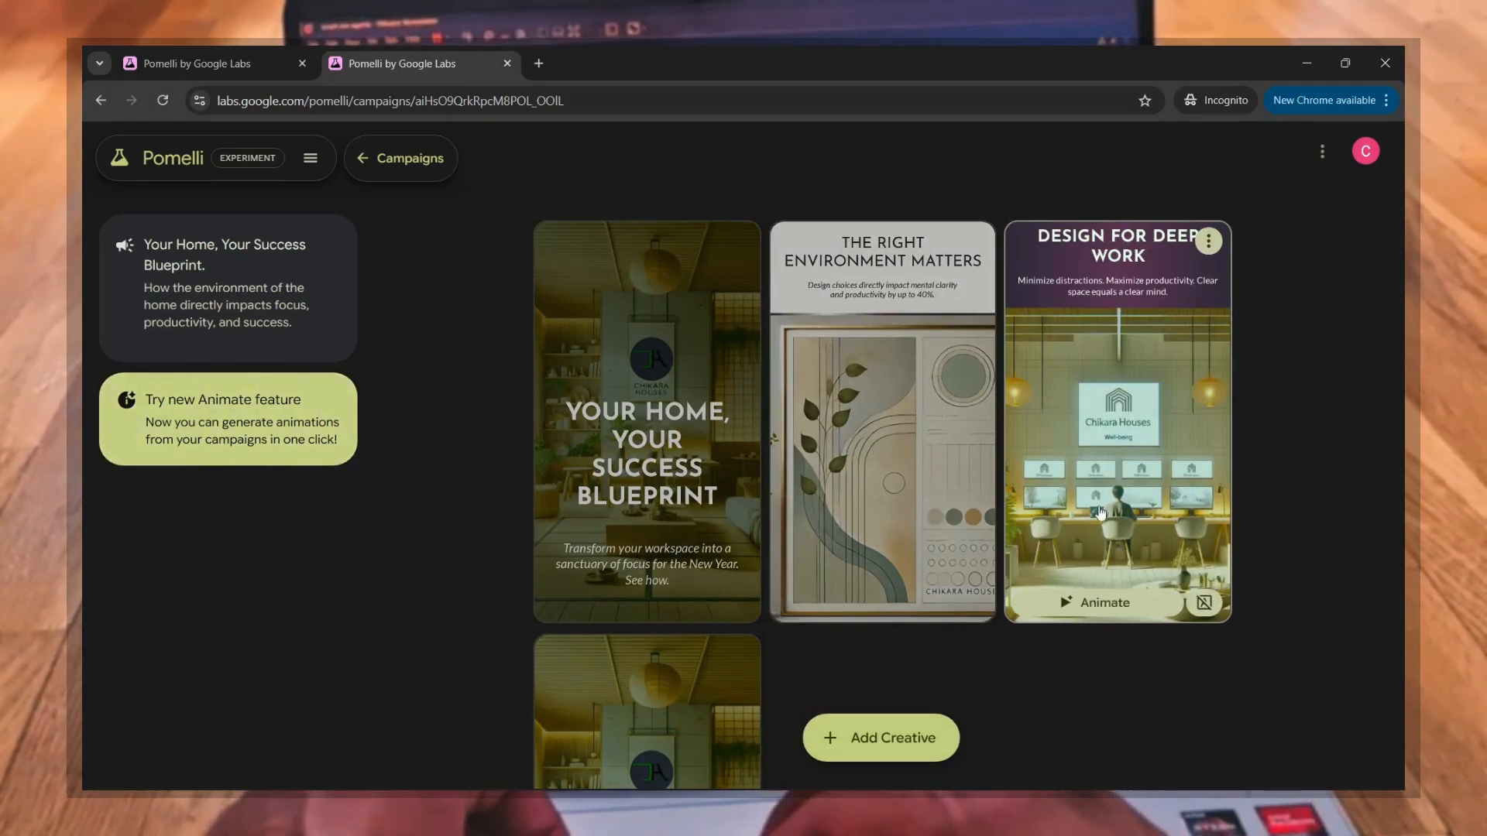
Step: Examine the campaign's "The Right Environment Matters" and "Achieve Well-Being & Success" creatives
scroll(1023, 463, up, 2)
mouse_move(962, 426)
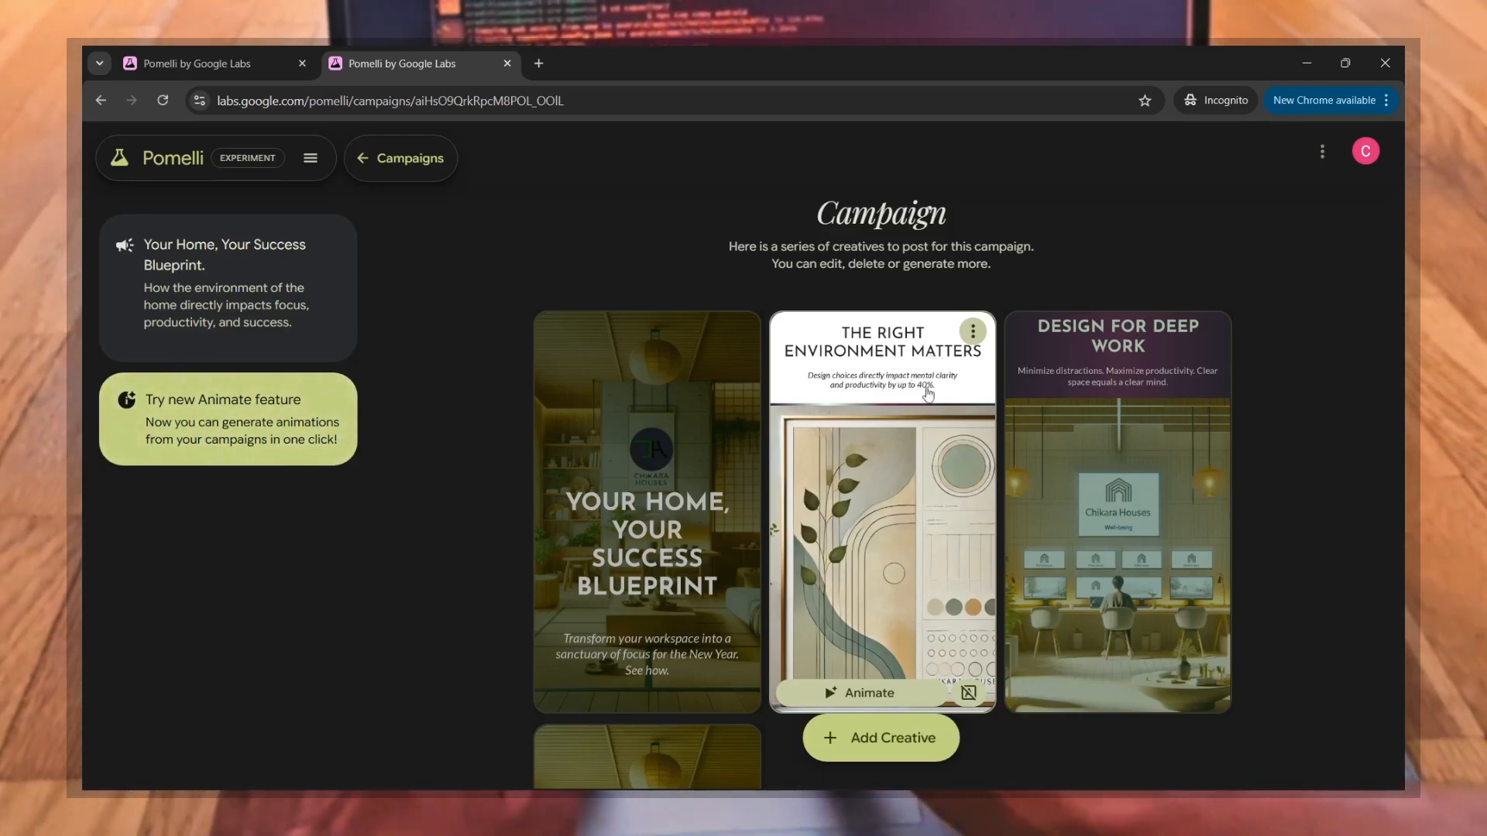
scroll(832, 454, down, 3)
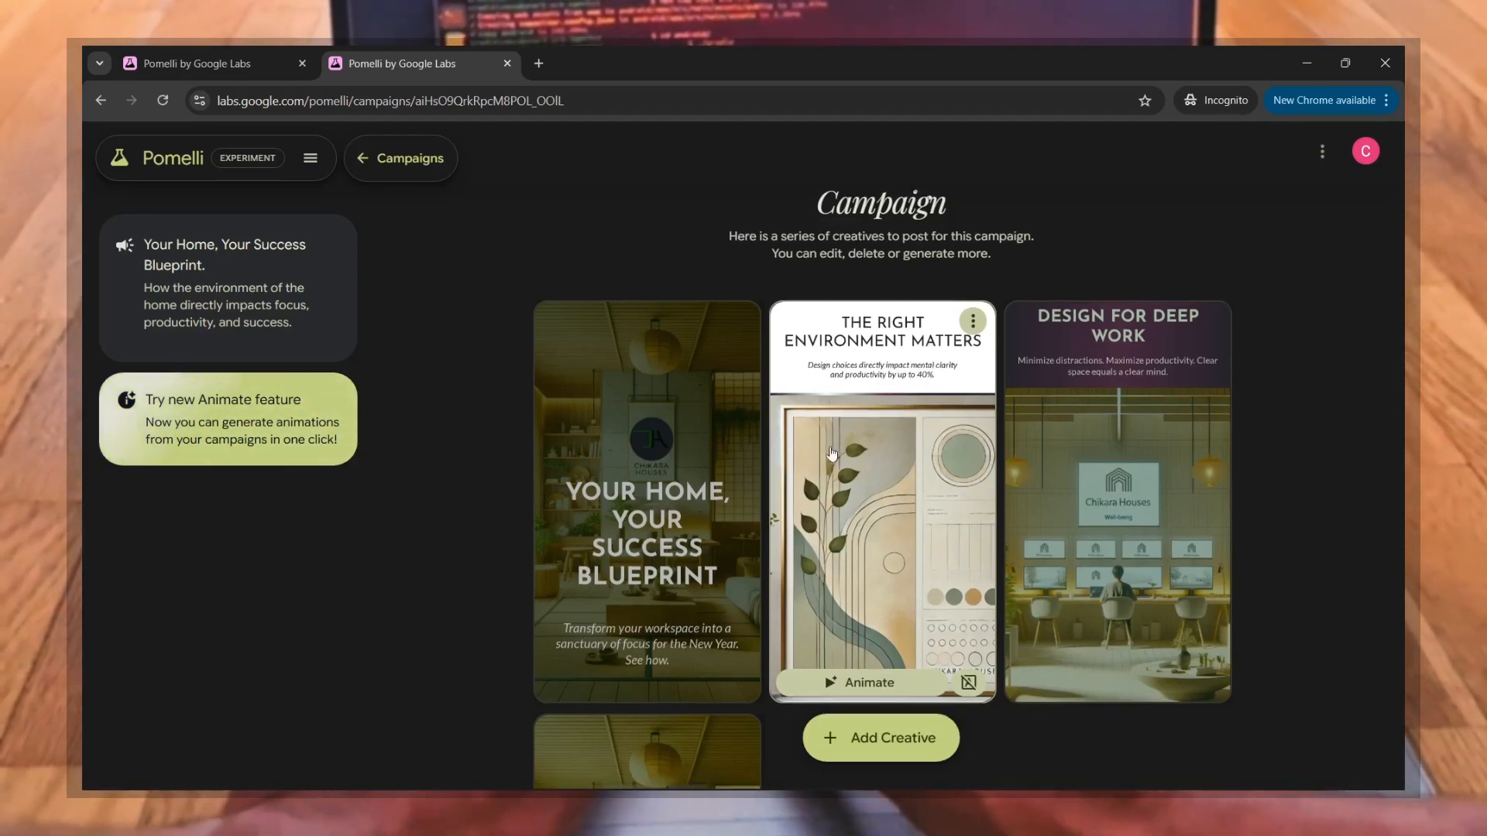
scroll(832, 454, down, 3)
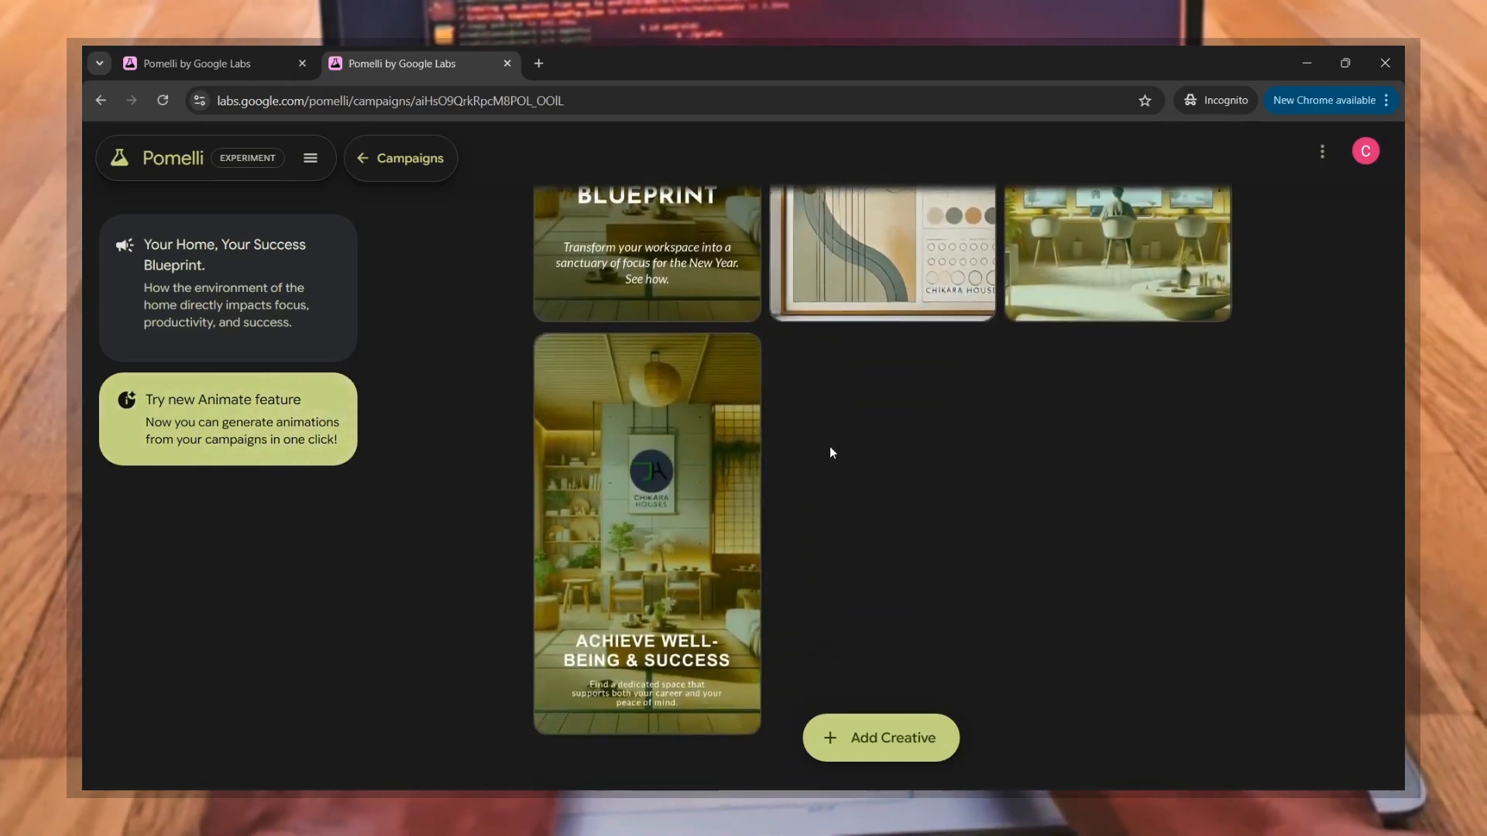
mouse_move(671, 644)
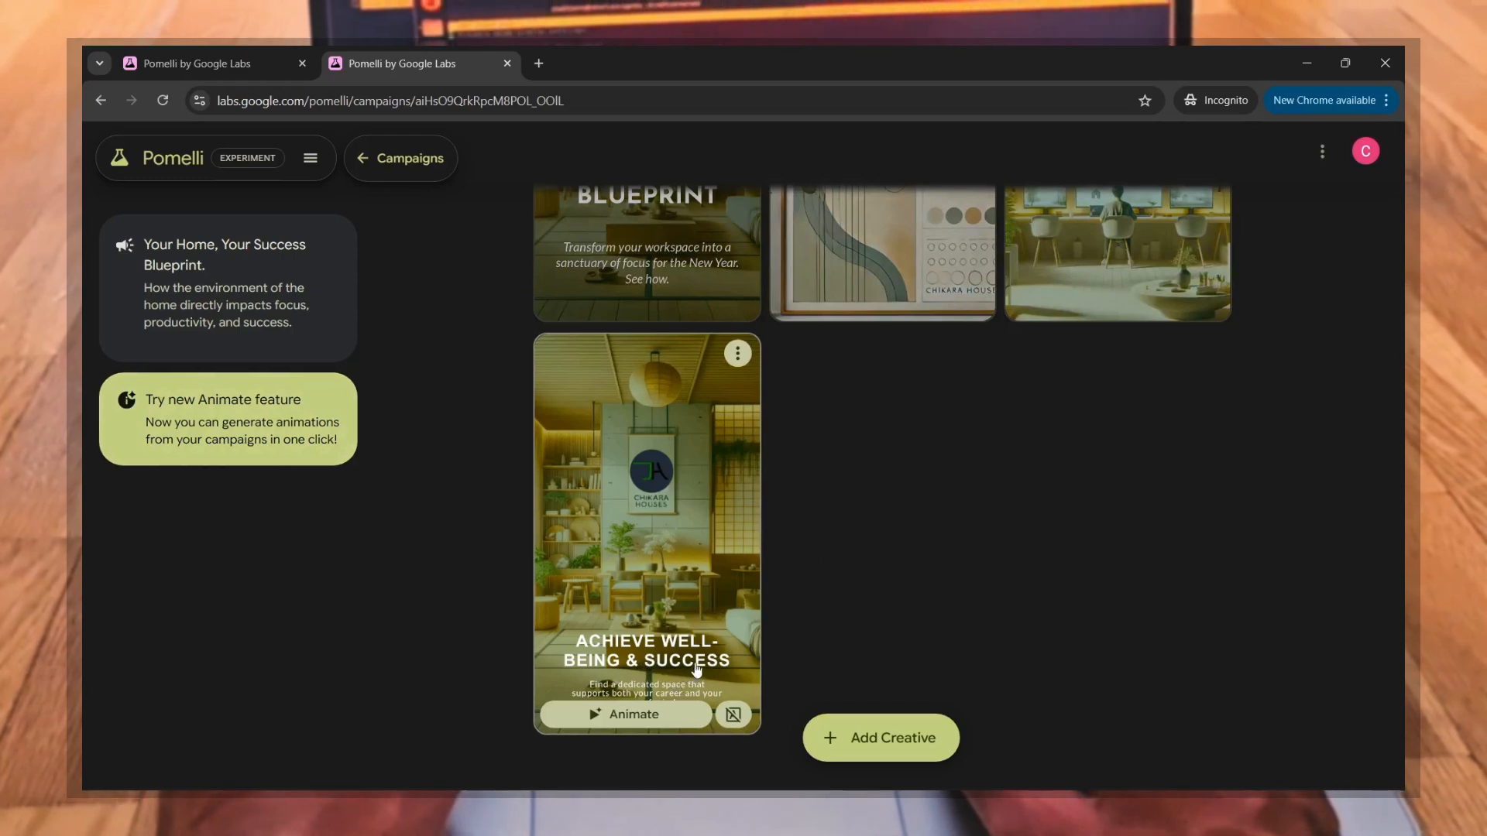
Step: Generate an animation from the campaign's "Your Home, Your Success Blueprint" creative
scroll(665, 355, up, 3)
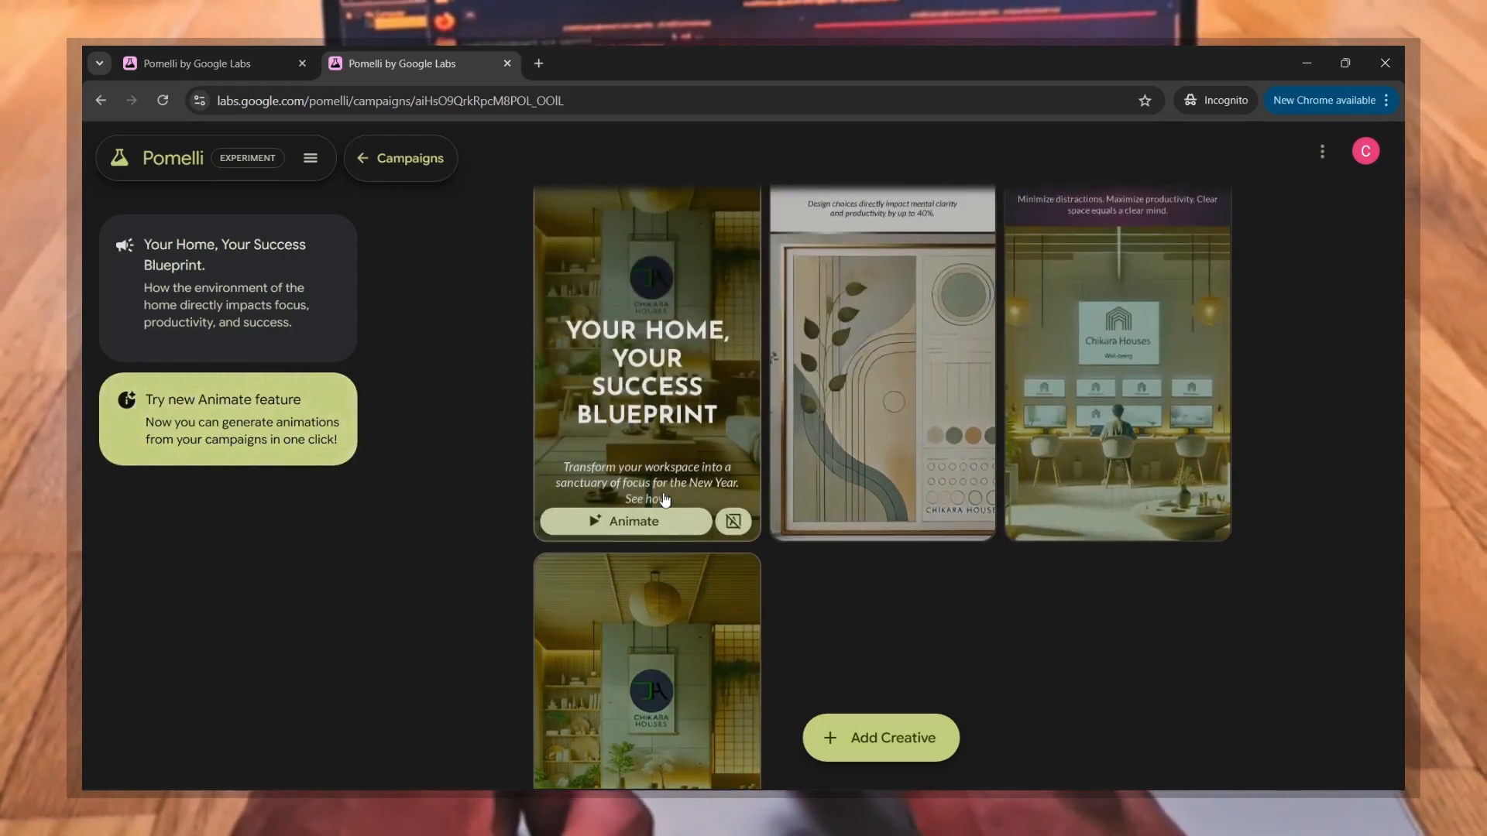
scroll(664, 355, up, 1)
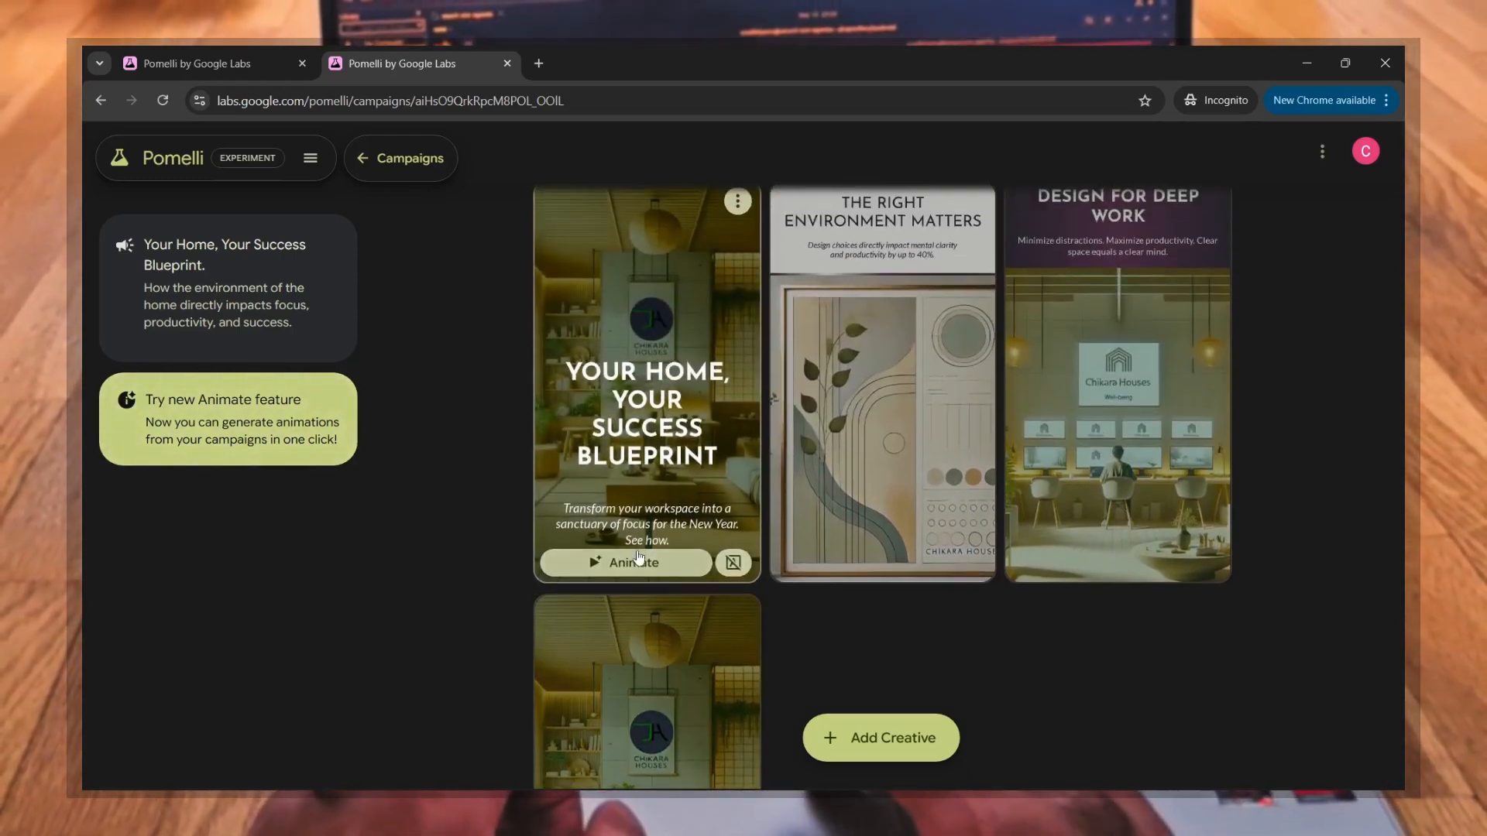
click(640, 564)
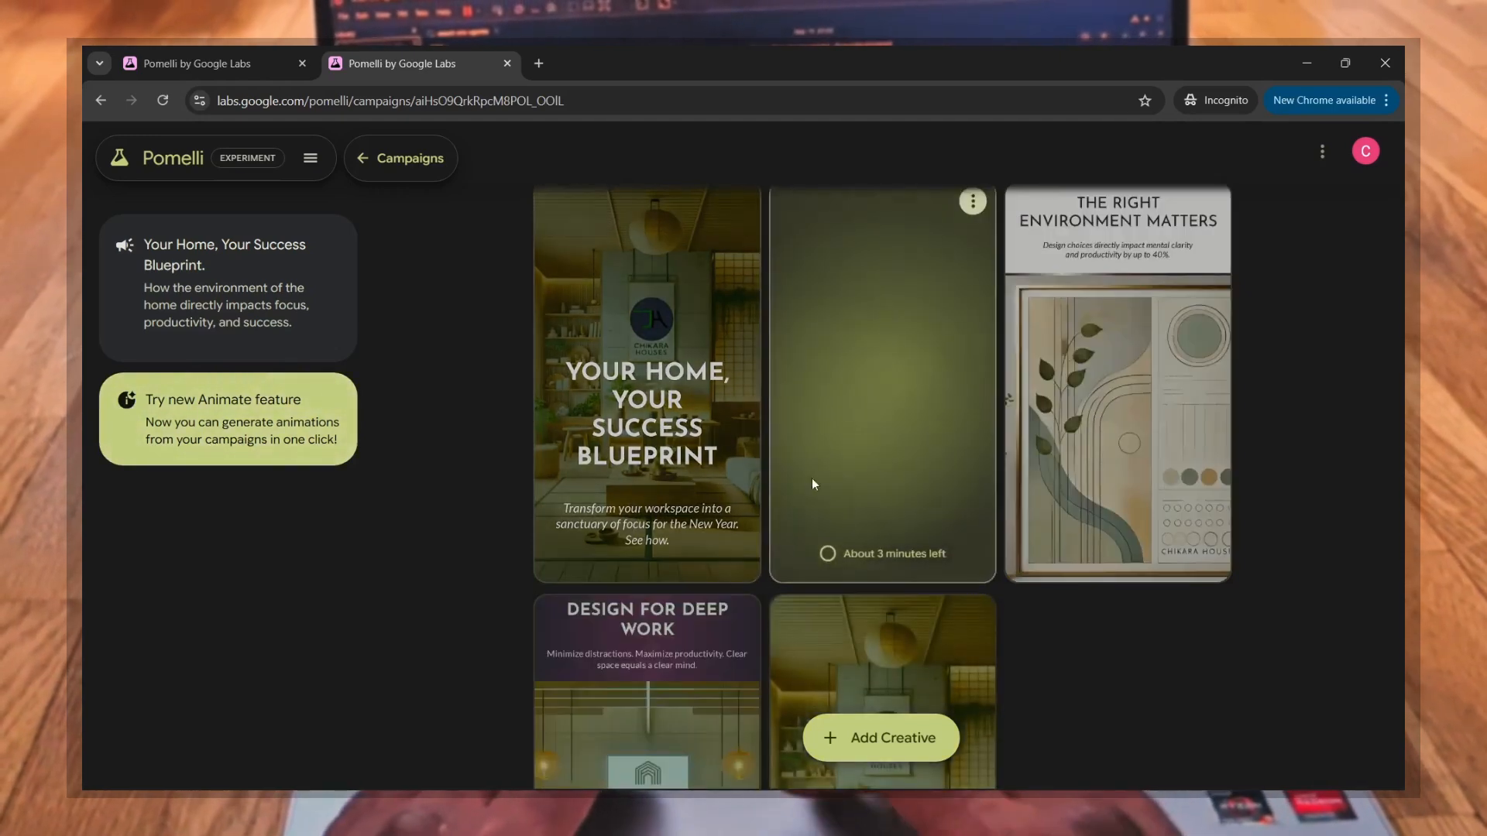
scroll(496, 453, up, 2)
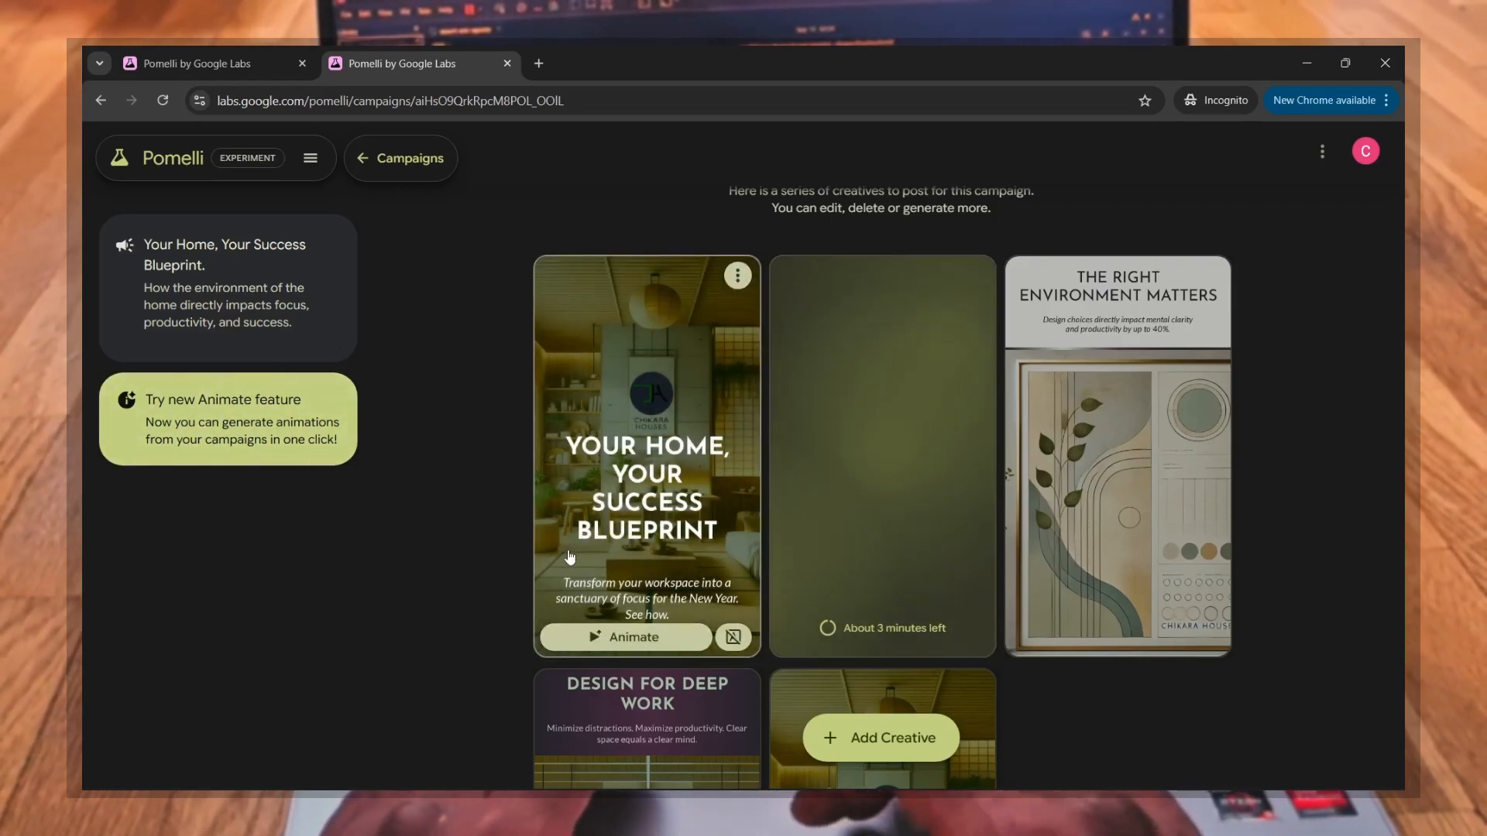
scroll(481, 524, up, 2)
scroll(480, 526, down, 4)
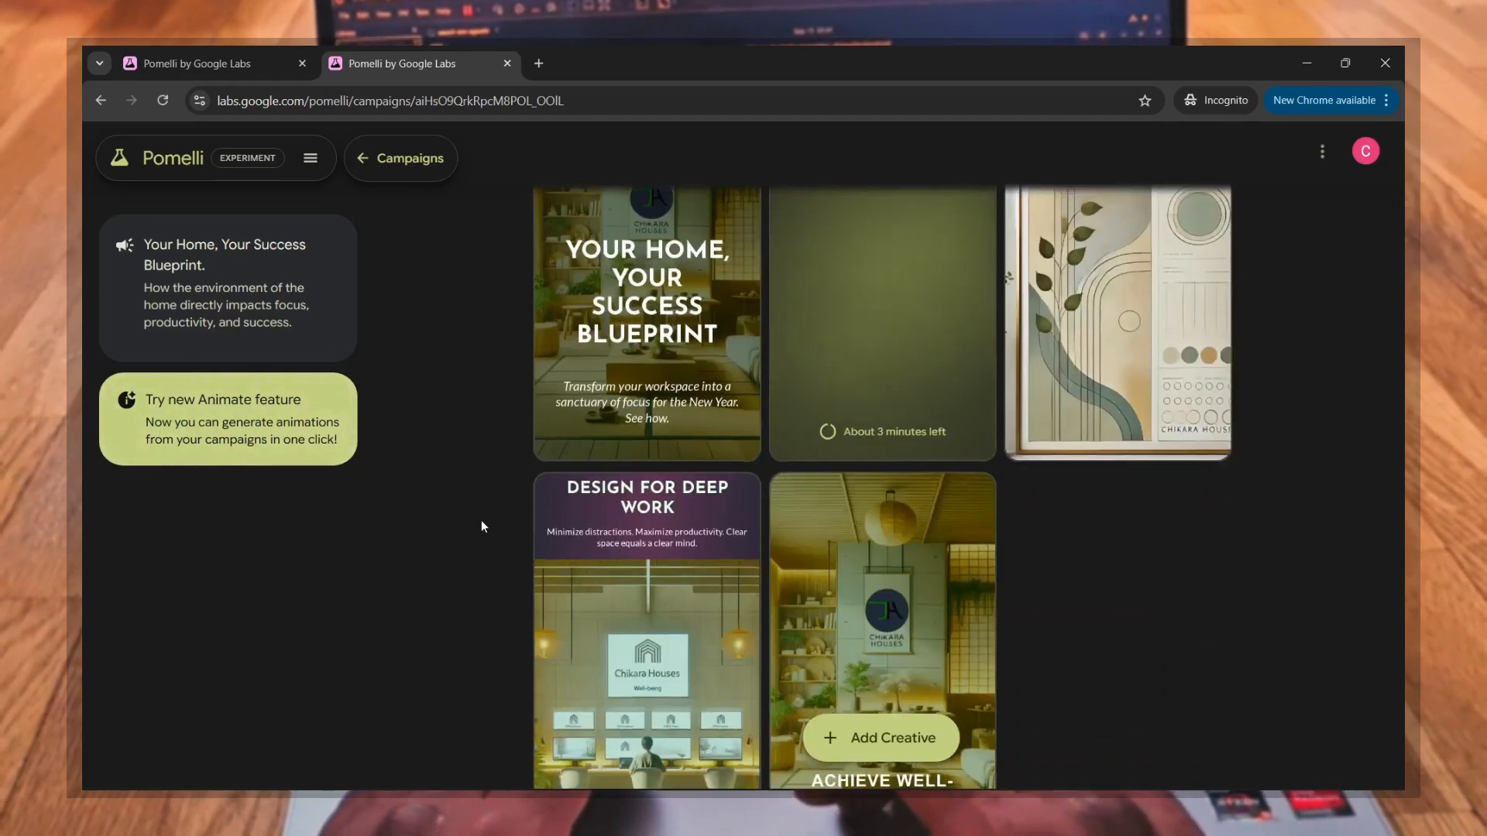
scroll(481, 527, down, 3)
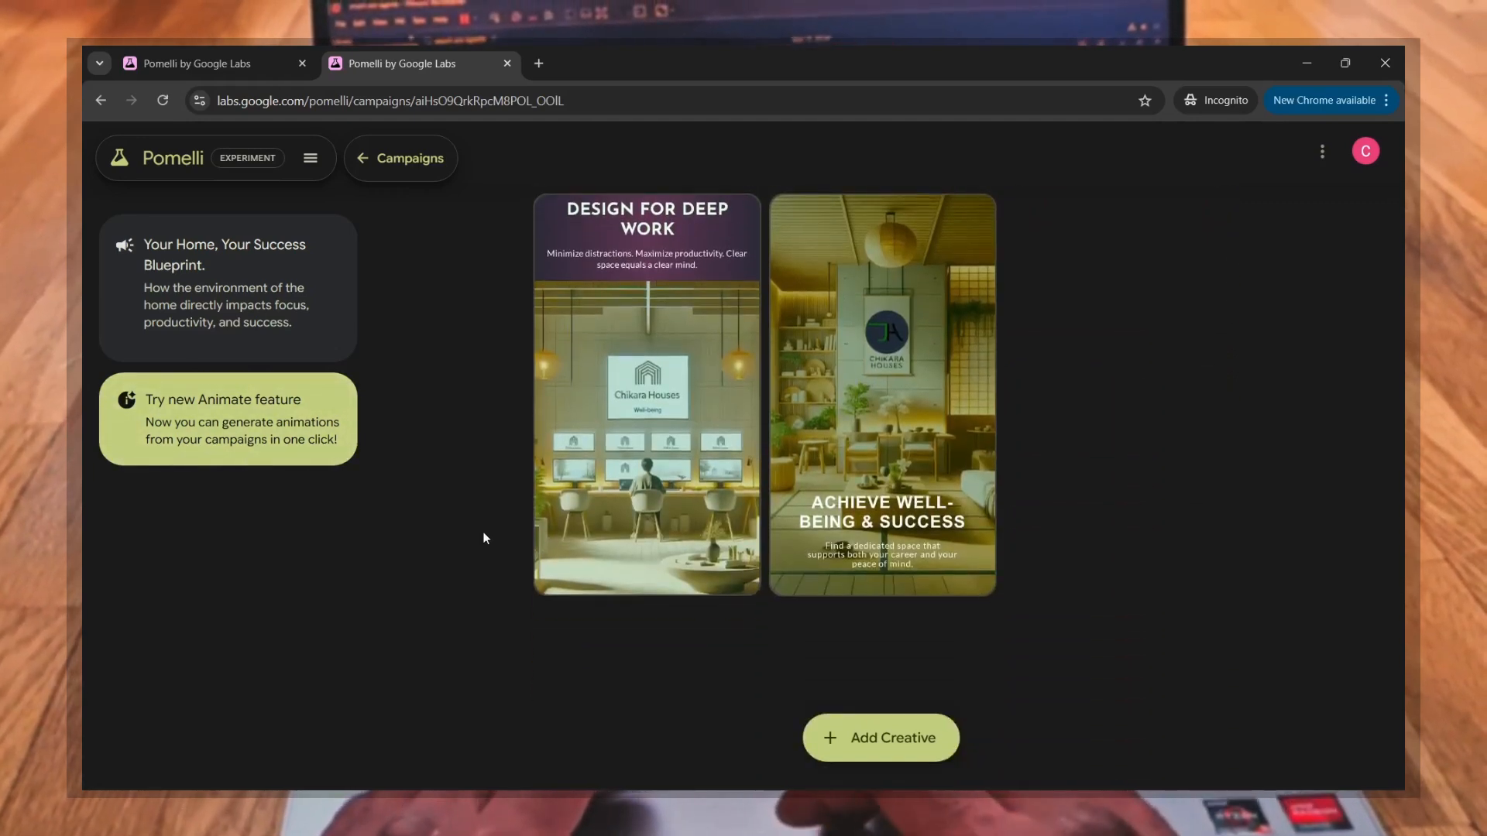
scroll(482, 531, up, 5)
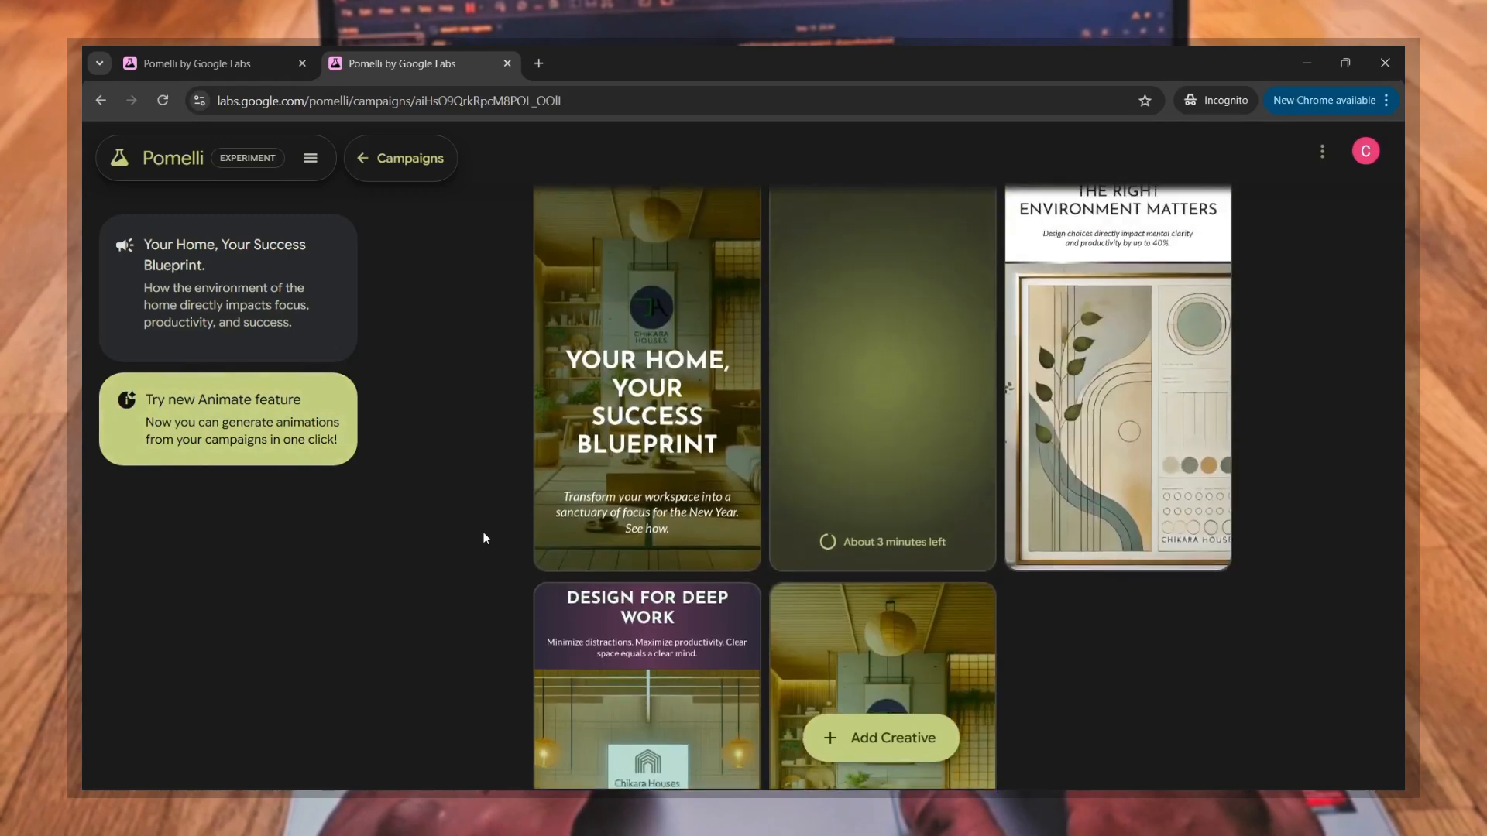
scroll(913, 517, up, 1)
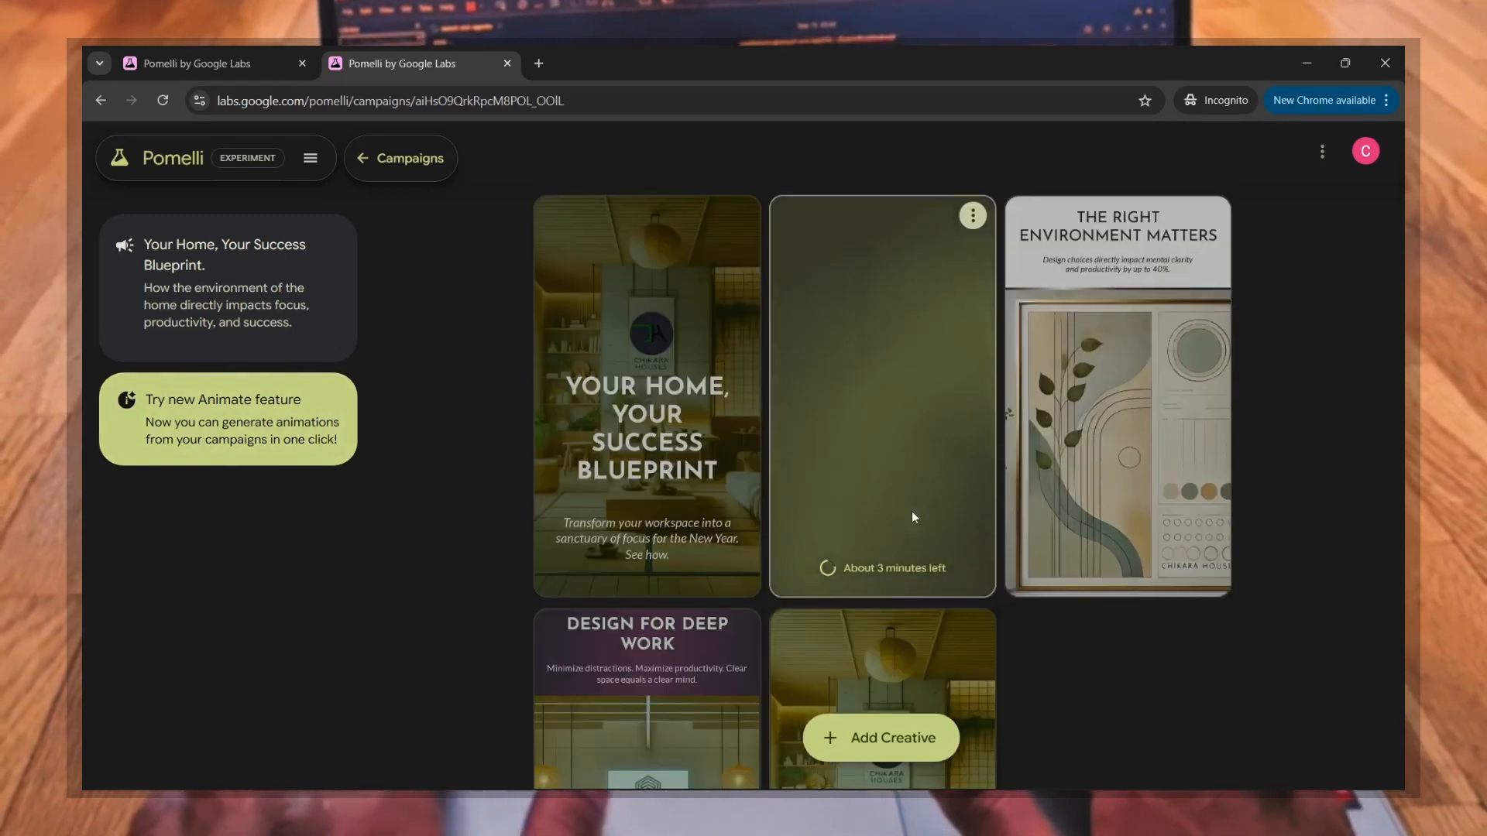
Step: View the Business DNA summary with its colors, fonts and logo, and close it again
click(312, 164)
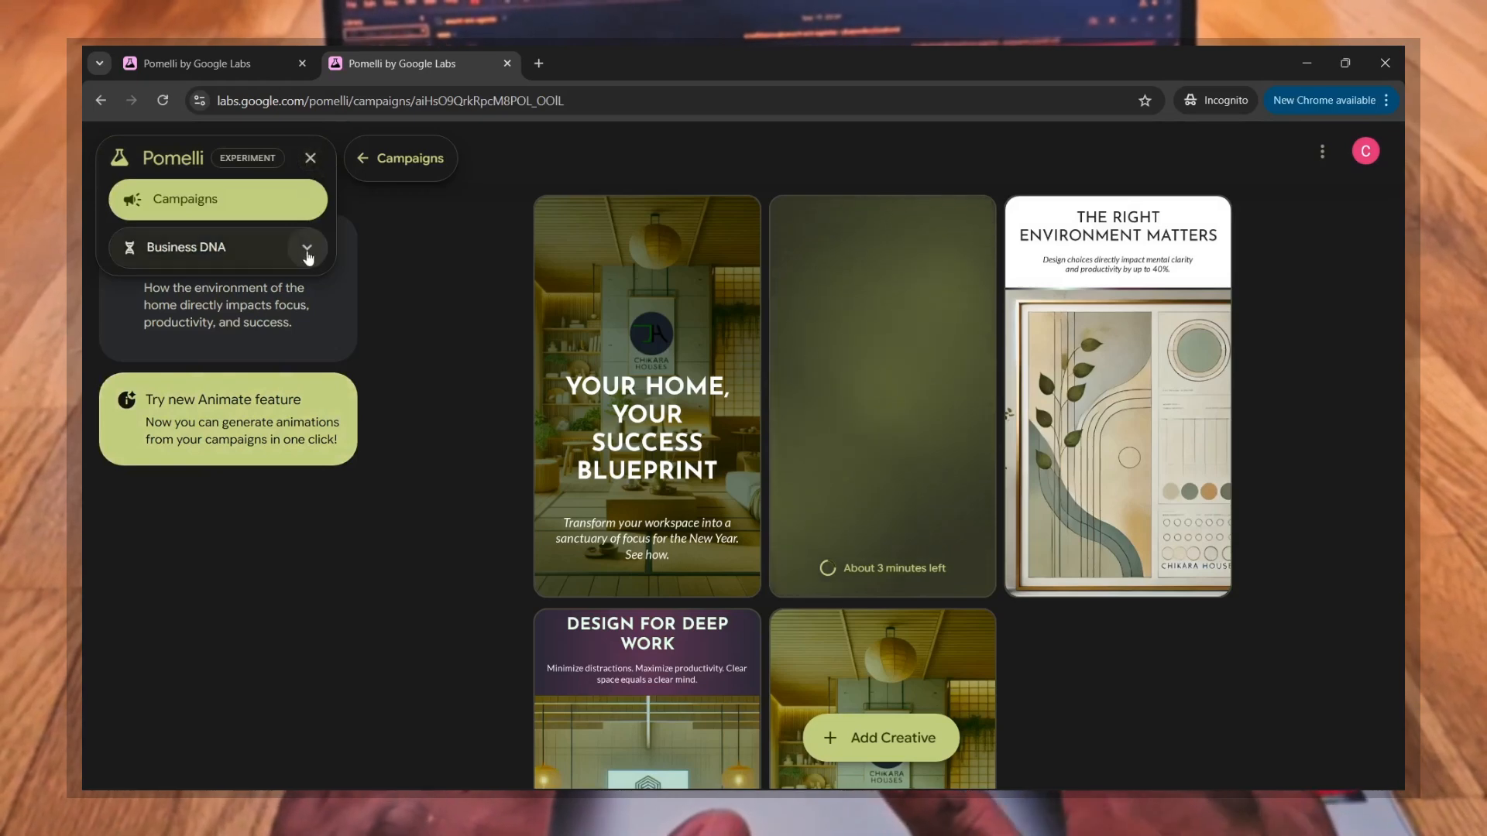
click(307, 249)
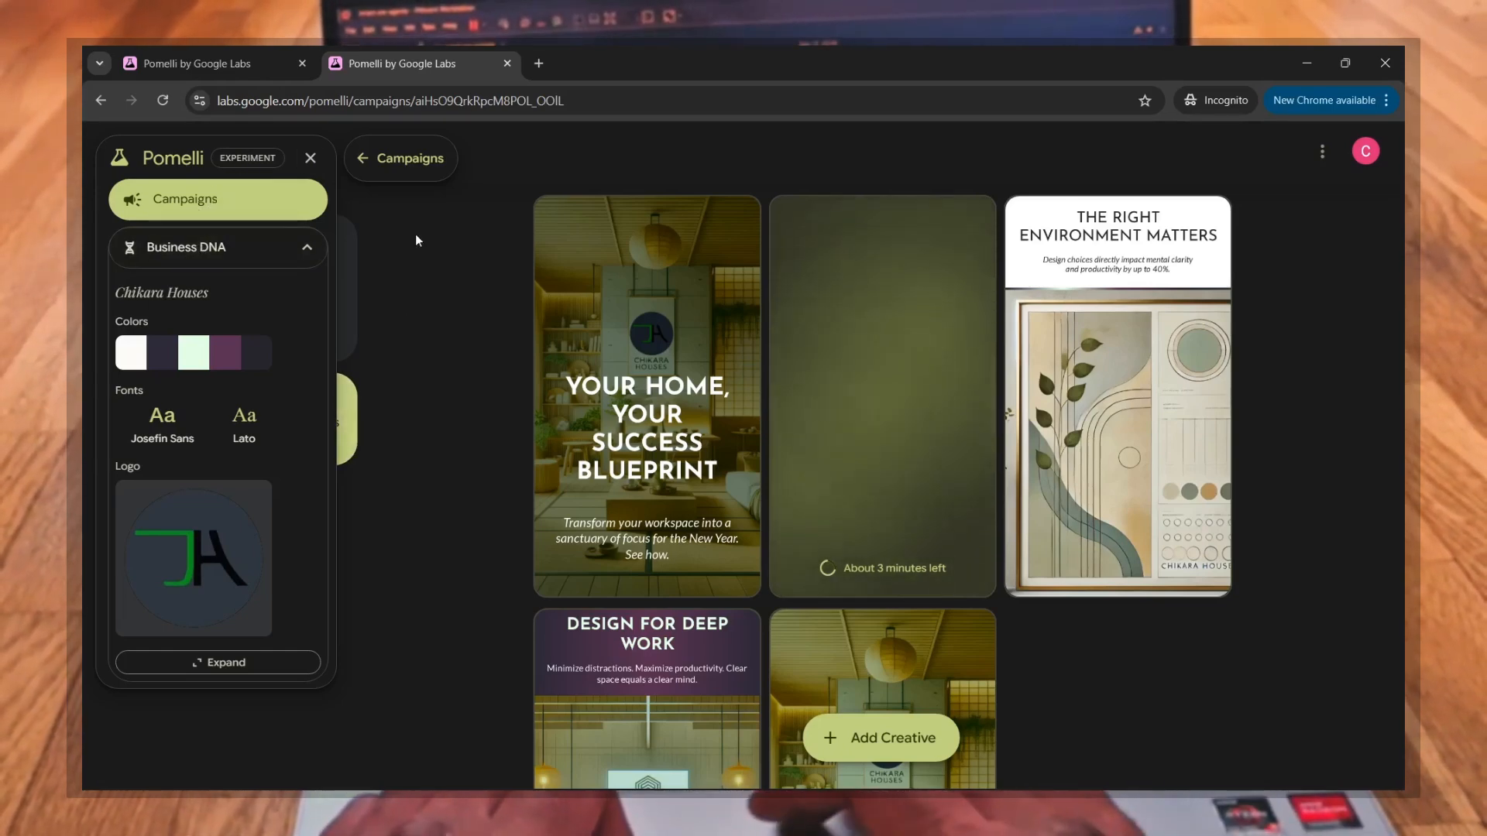
click(311, 159)
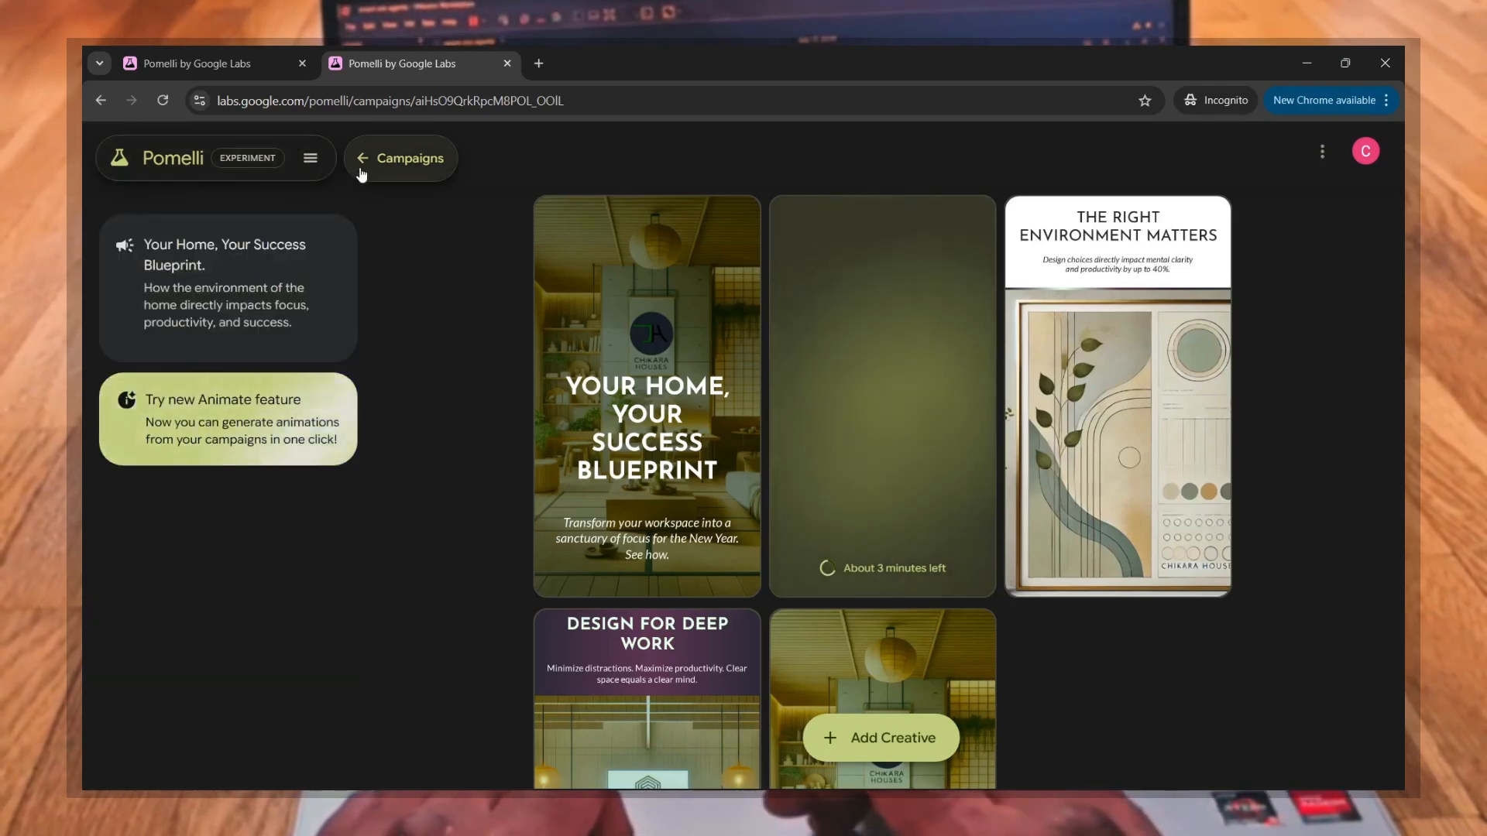
Step: Return to the campaign suggestions, open "Design Your Success Blueprint." and read its description
click(360, 172)
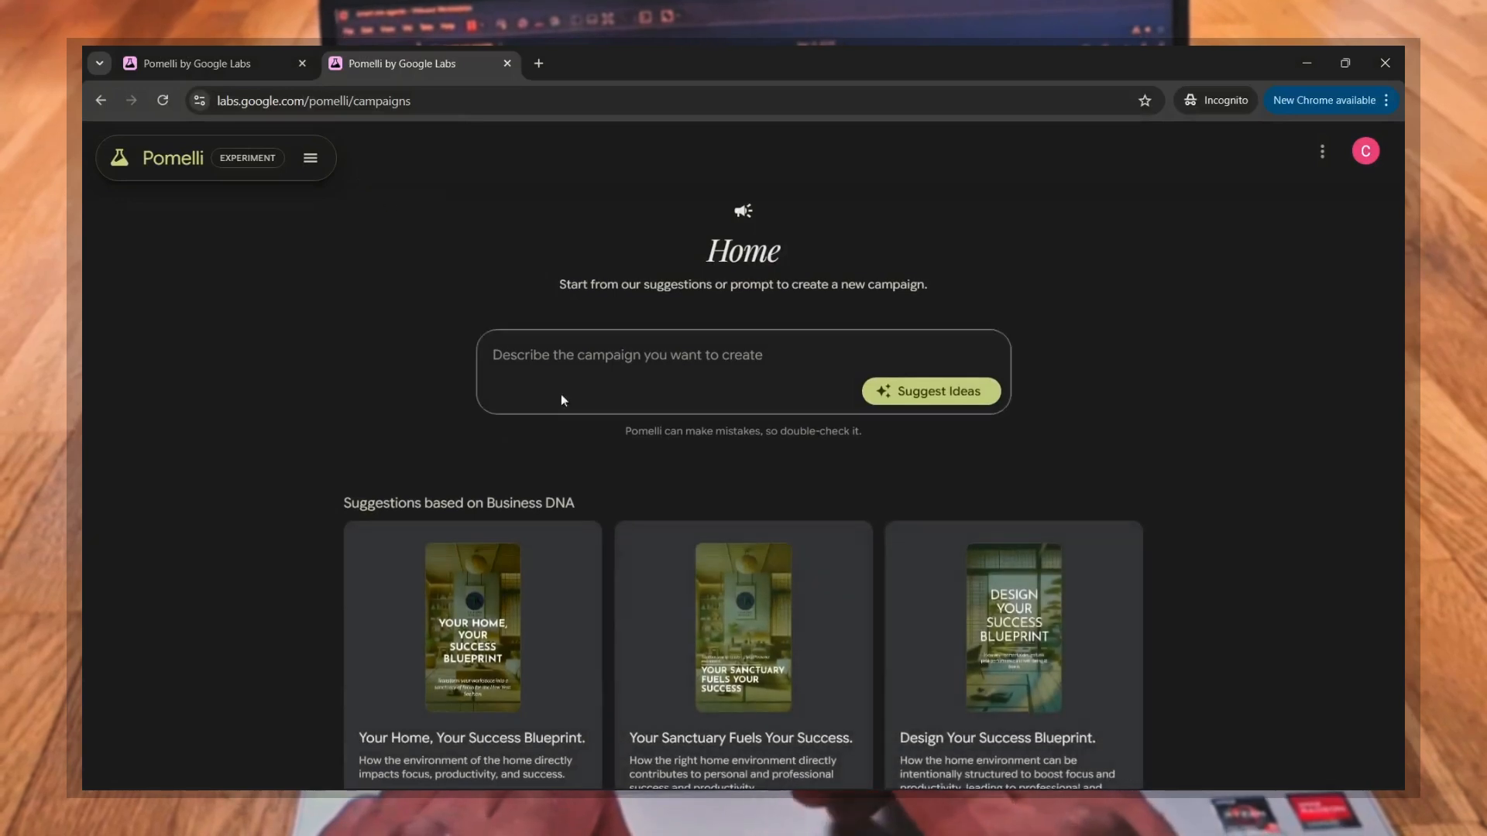
scroll(649, 480, down, 2)
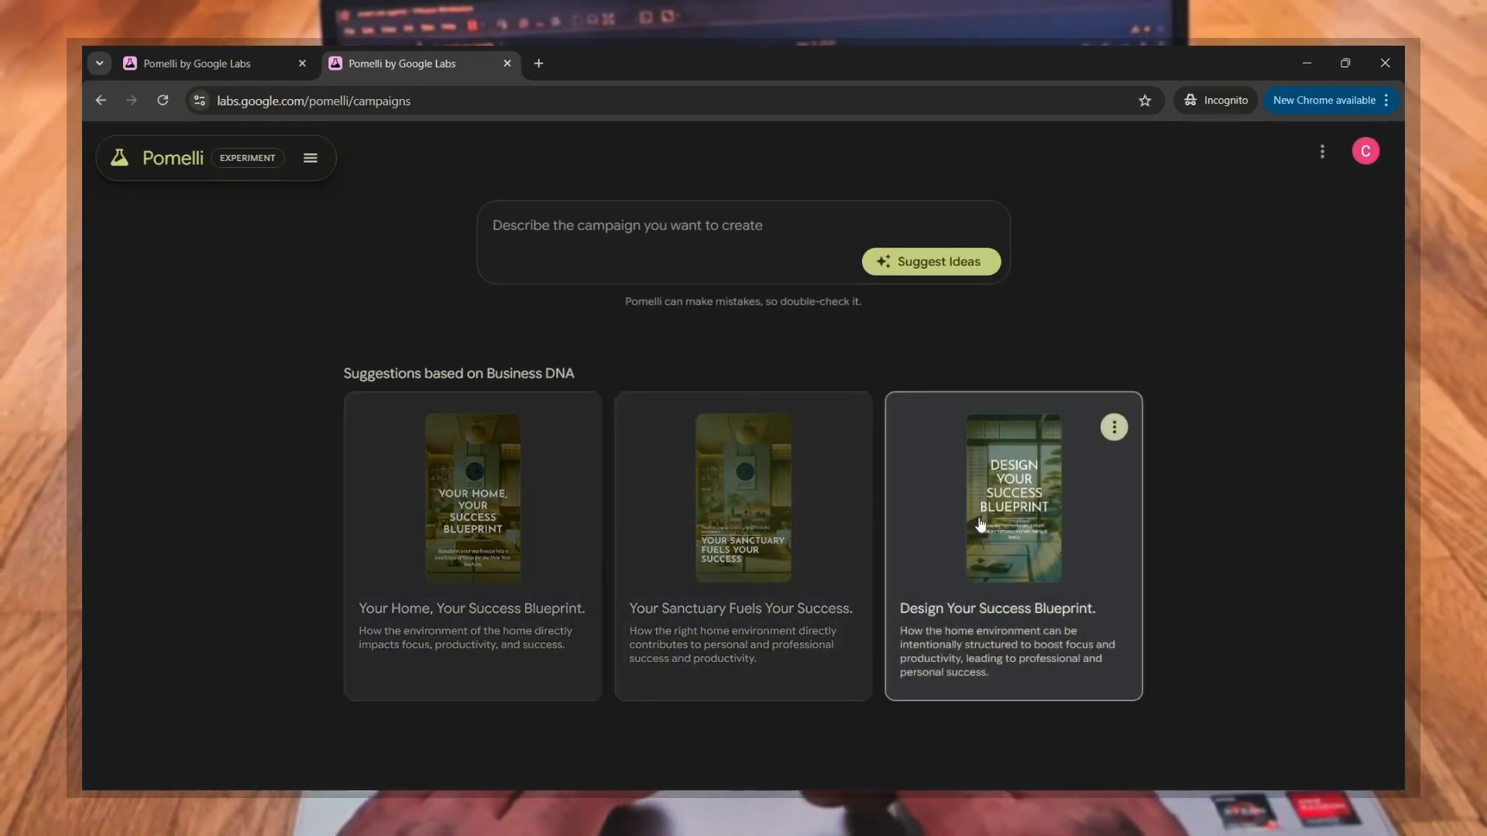
click(982, 551)
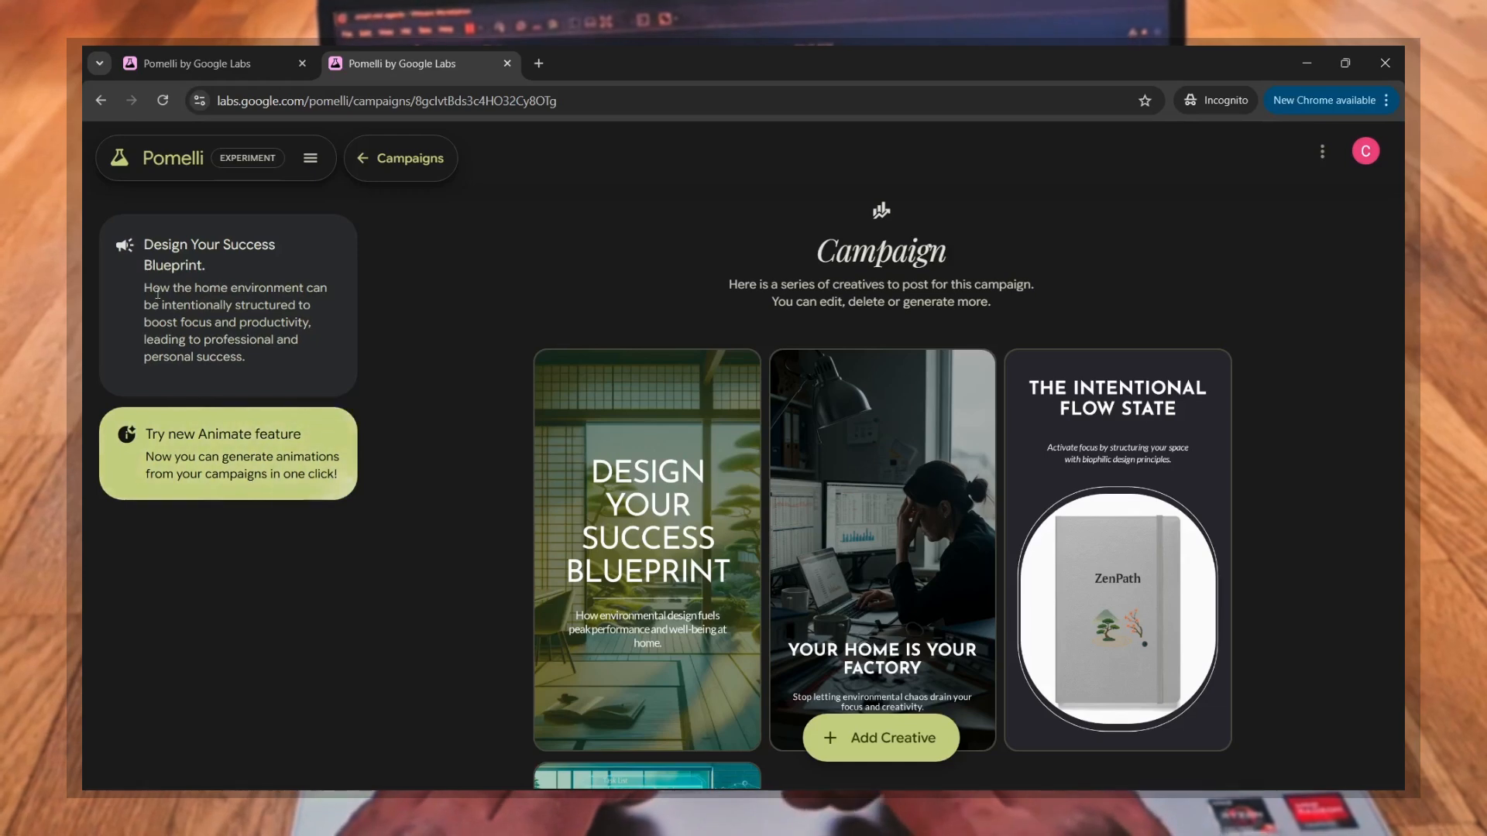
drag(142, 286, 300, 346)
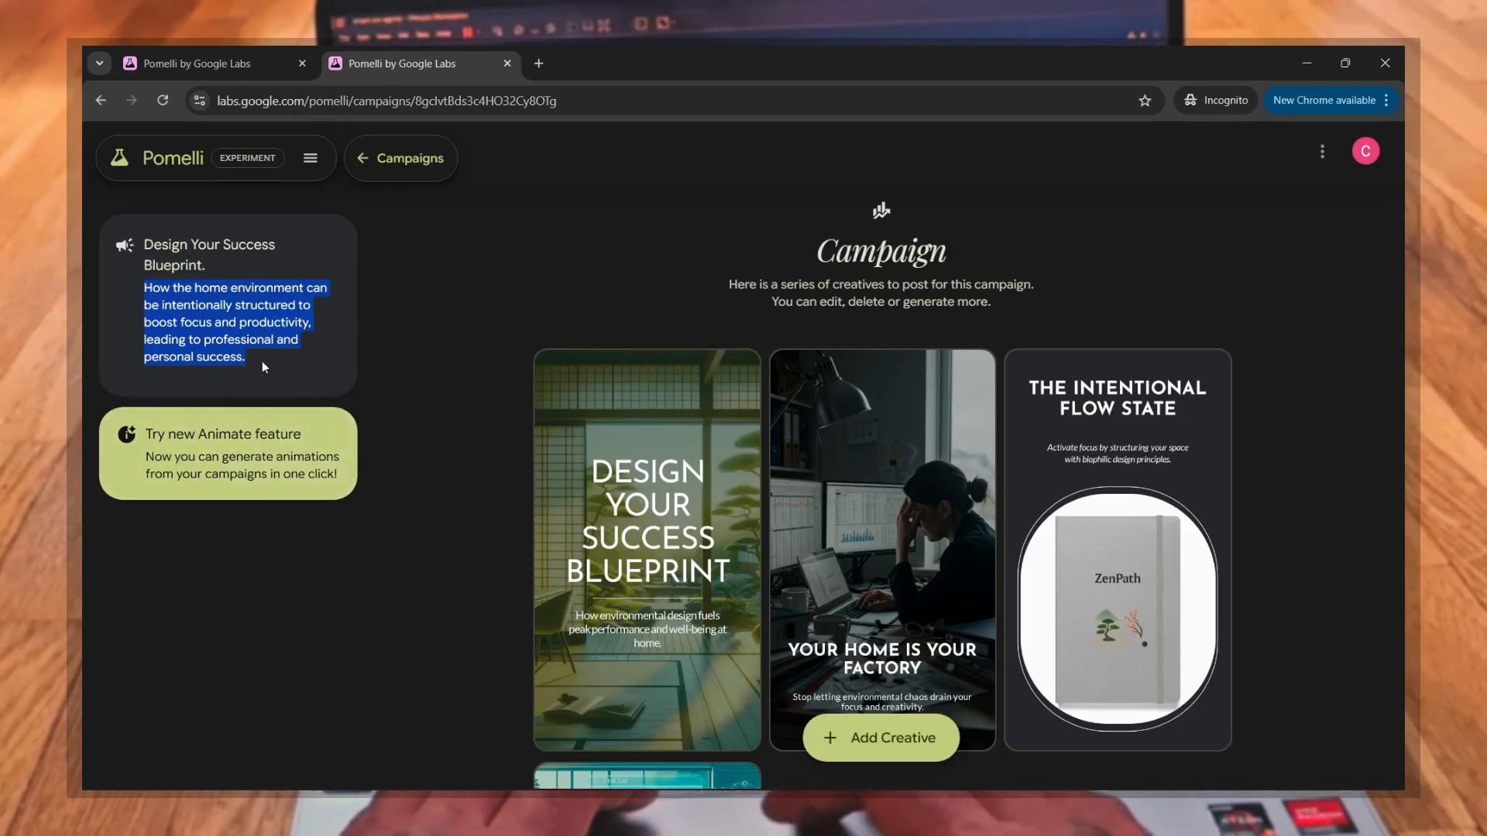
click(434, 472)
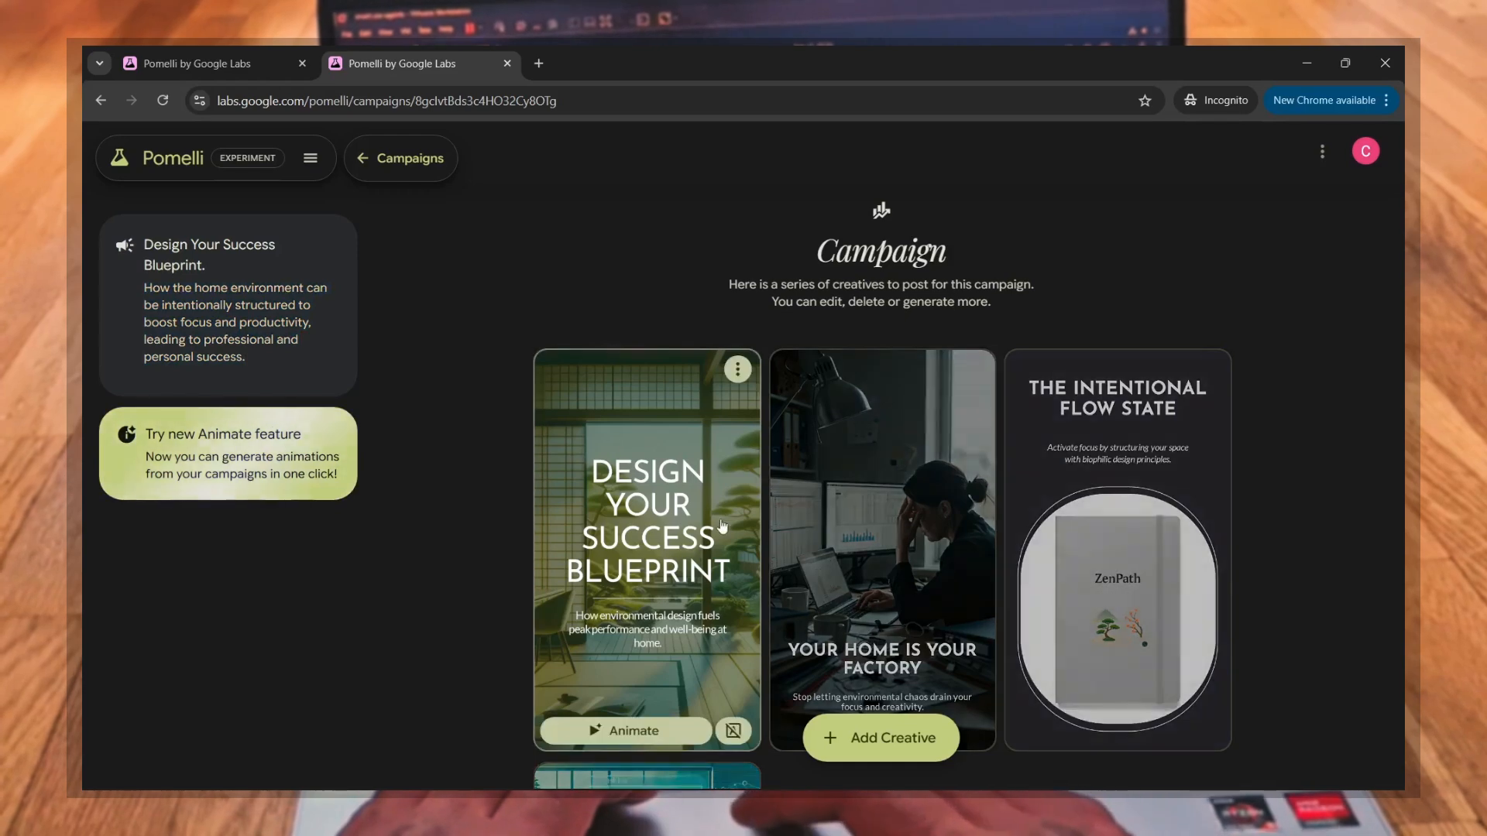
Step: Look through the creatives of the "Design Your Success Blueprint." campaign, including "The Intentional Flow State" and "Optimize for Peak Output"
scroll(713, 527, down, 2)
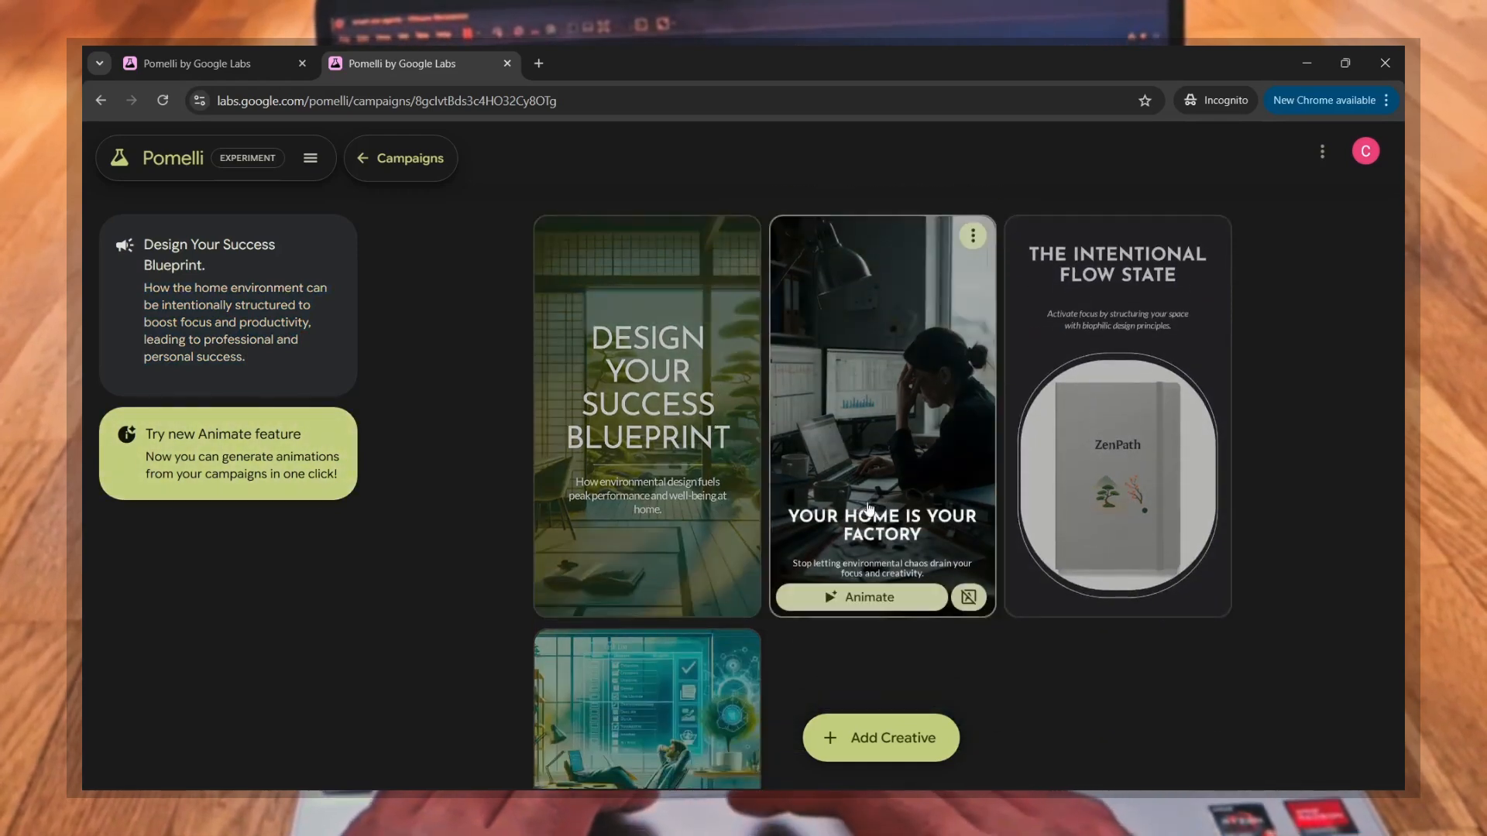
scroll(883, 465, down, 1)
scroll(1051, 486, up, 2)
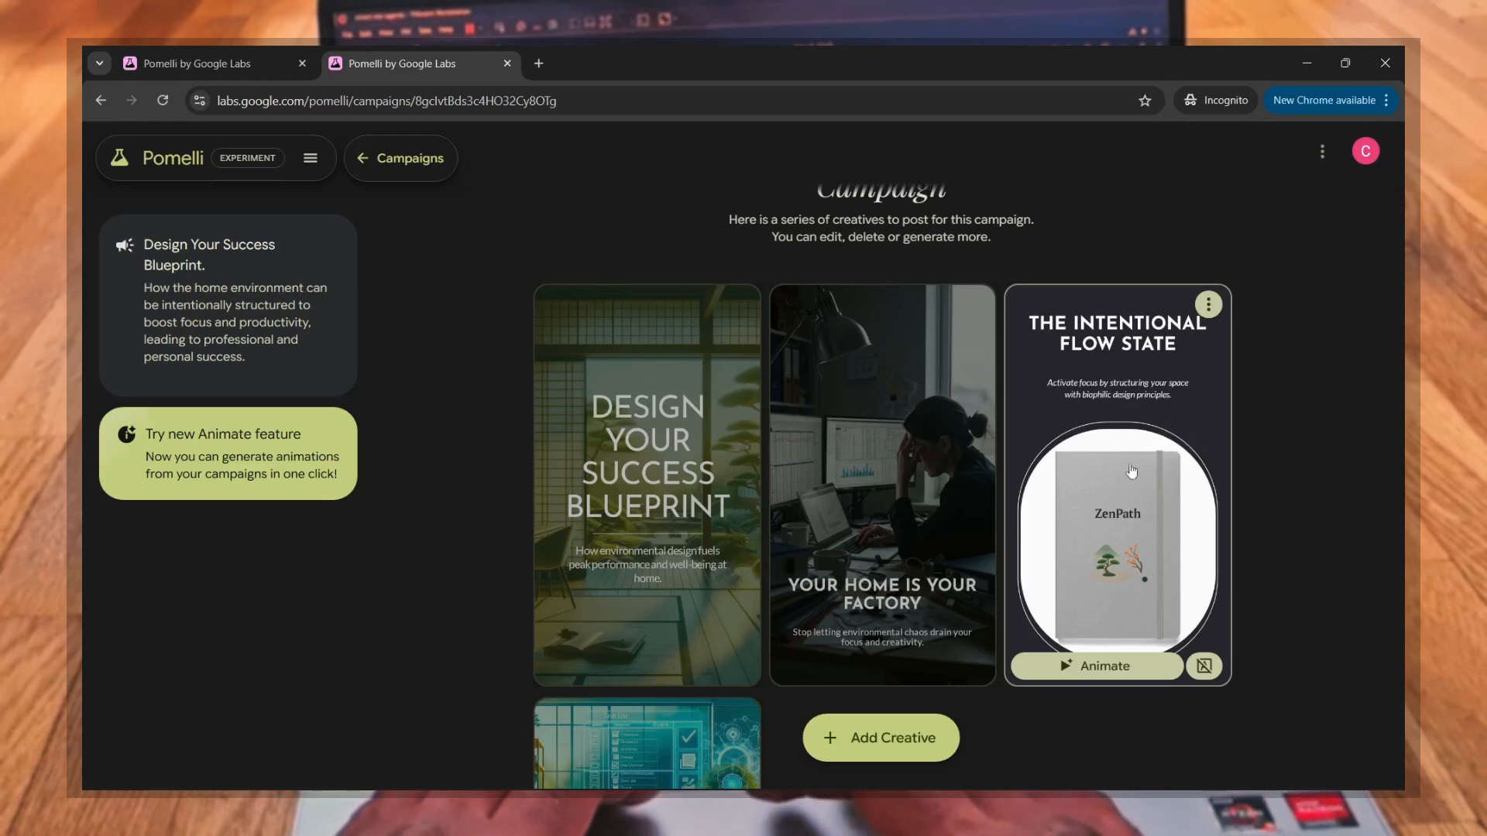
scroll(1118, 503, down, 5)
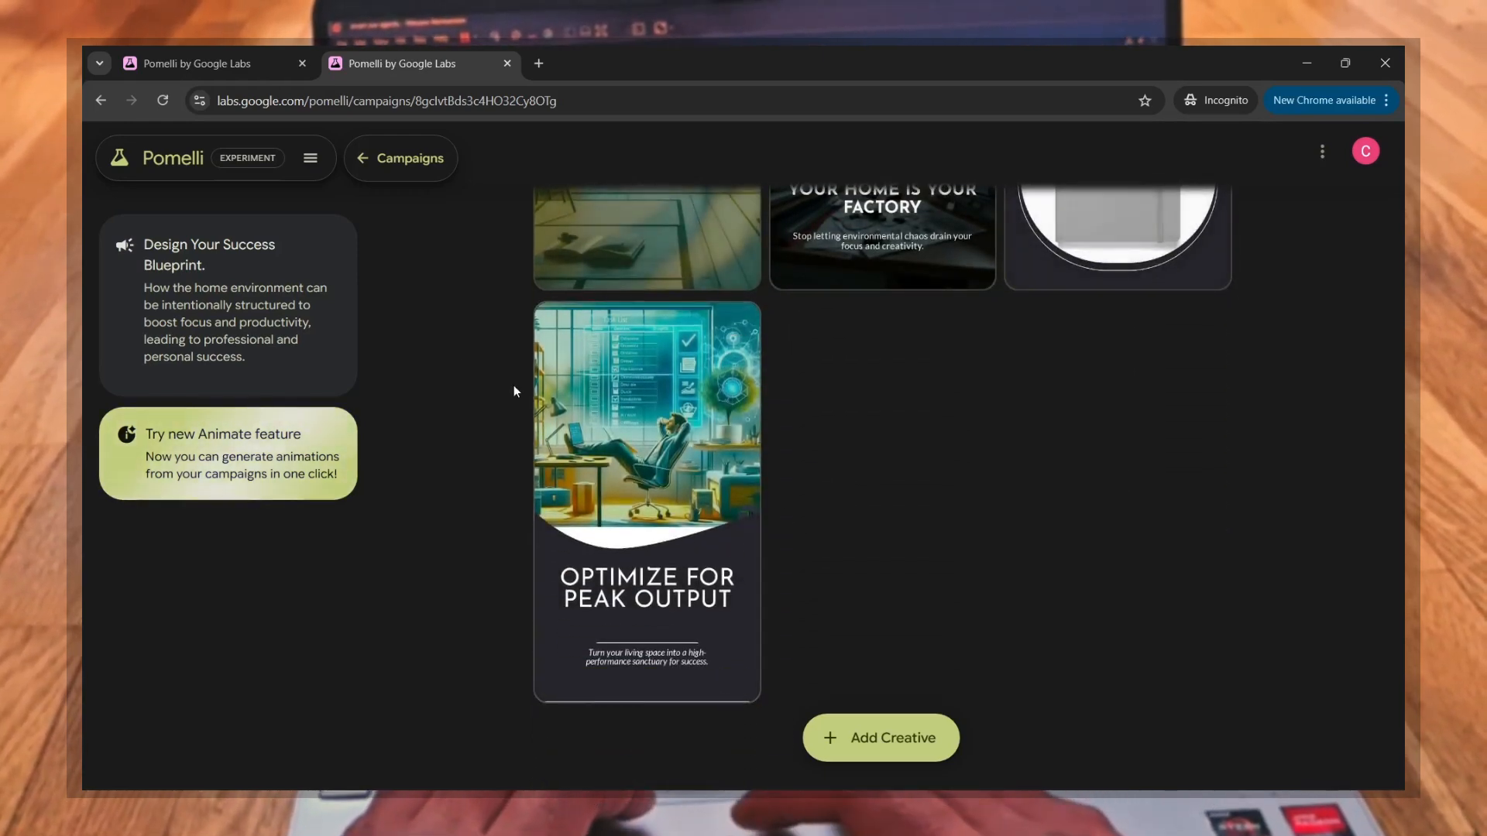
Step: Open the suggested campaign "Your Sanctuary Fuels Your Success." and examine its "Clarity Through Design" and "High Performance Starts Here" creatives
click(95, 104)
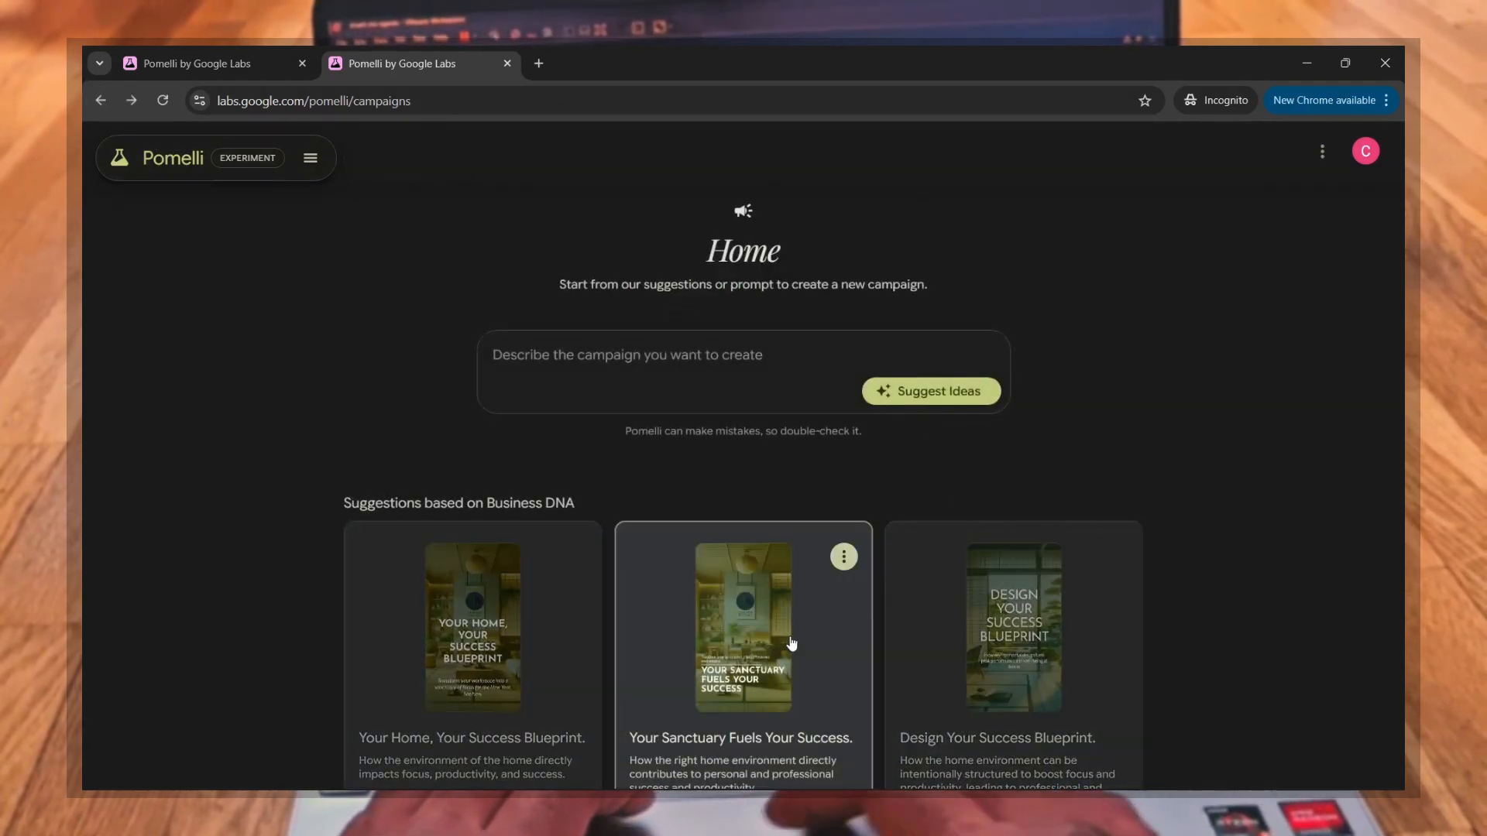
click(790, 643)
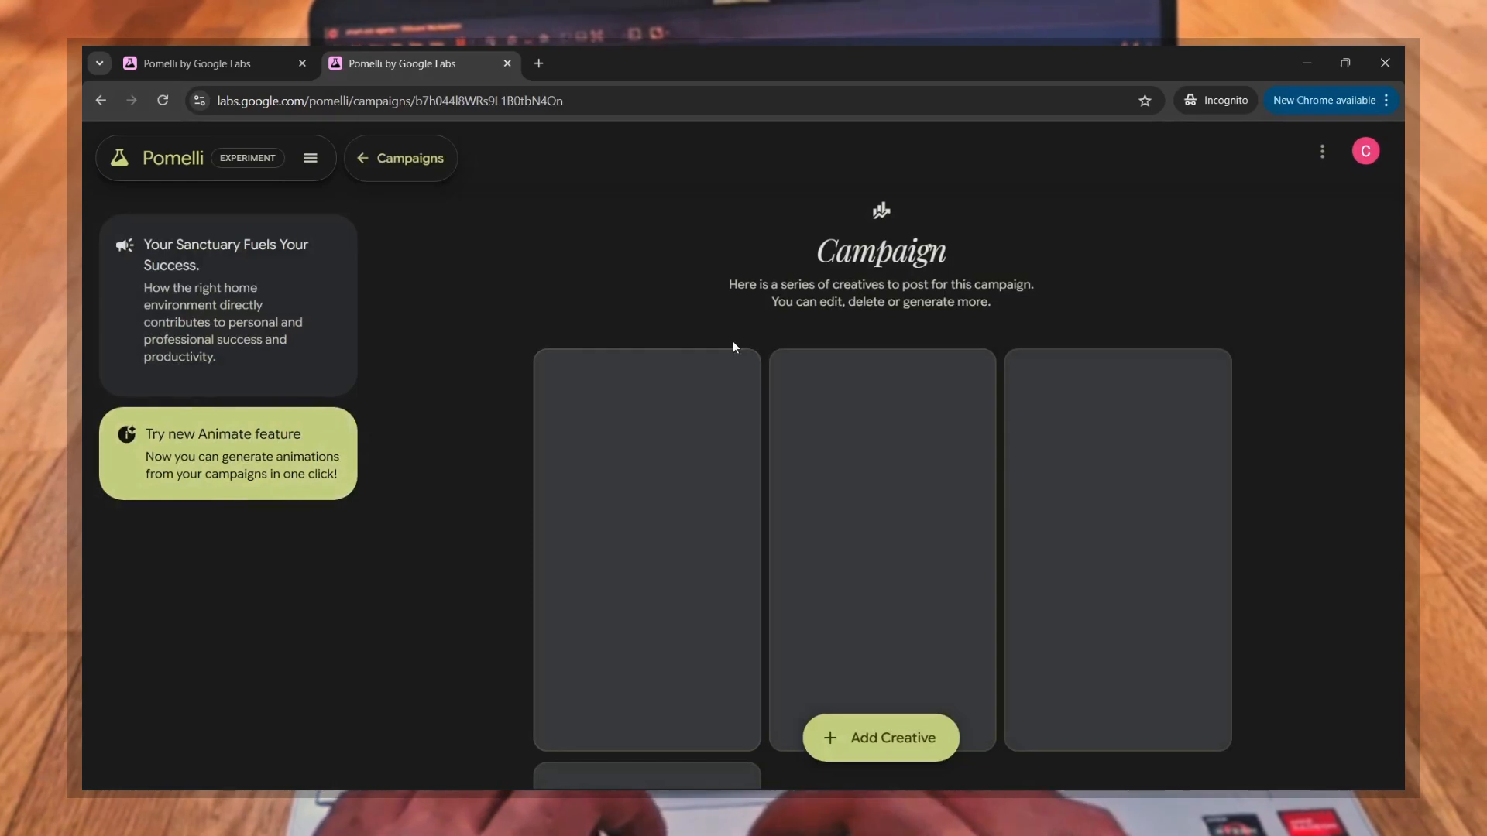
scroll(736, 345, down, 1)
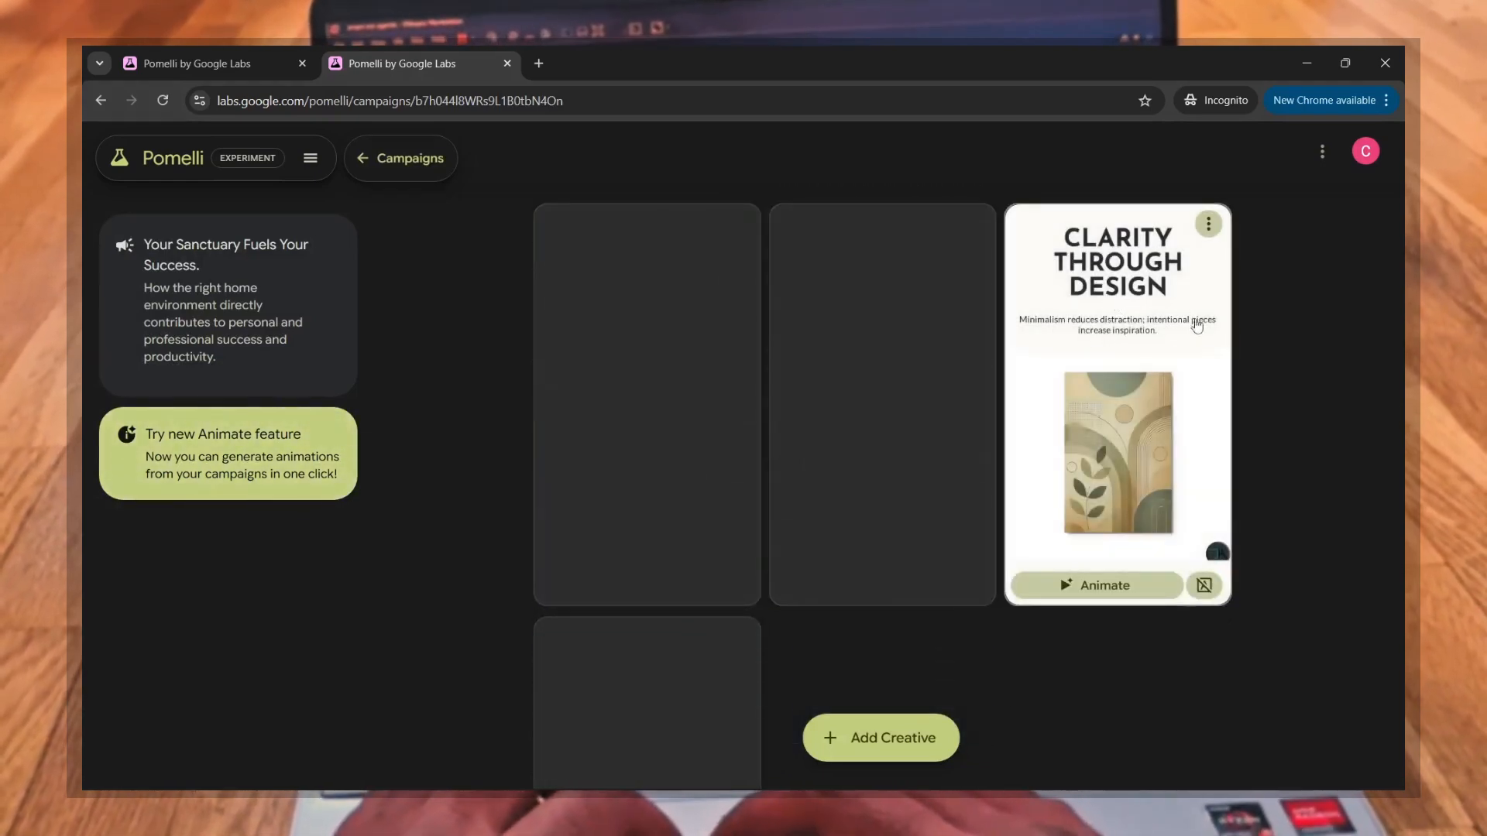
scroll(1025, 594, down, 1)
scroll(1025, 594, up, 1)
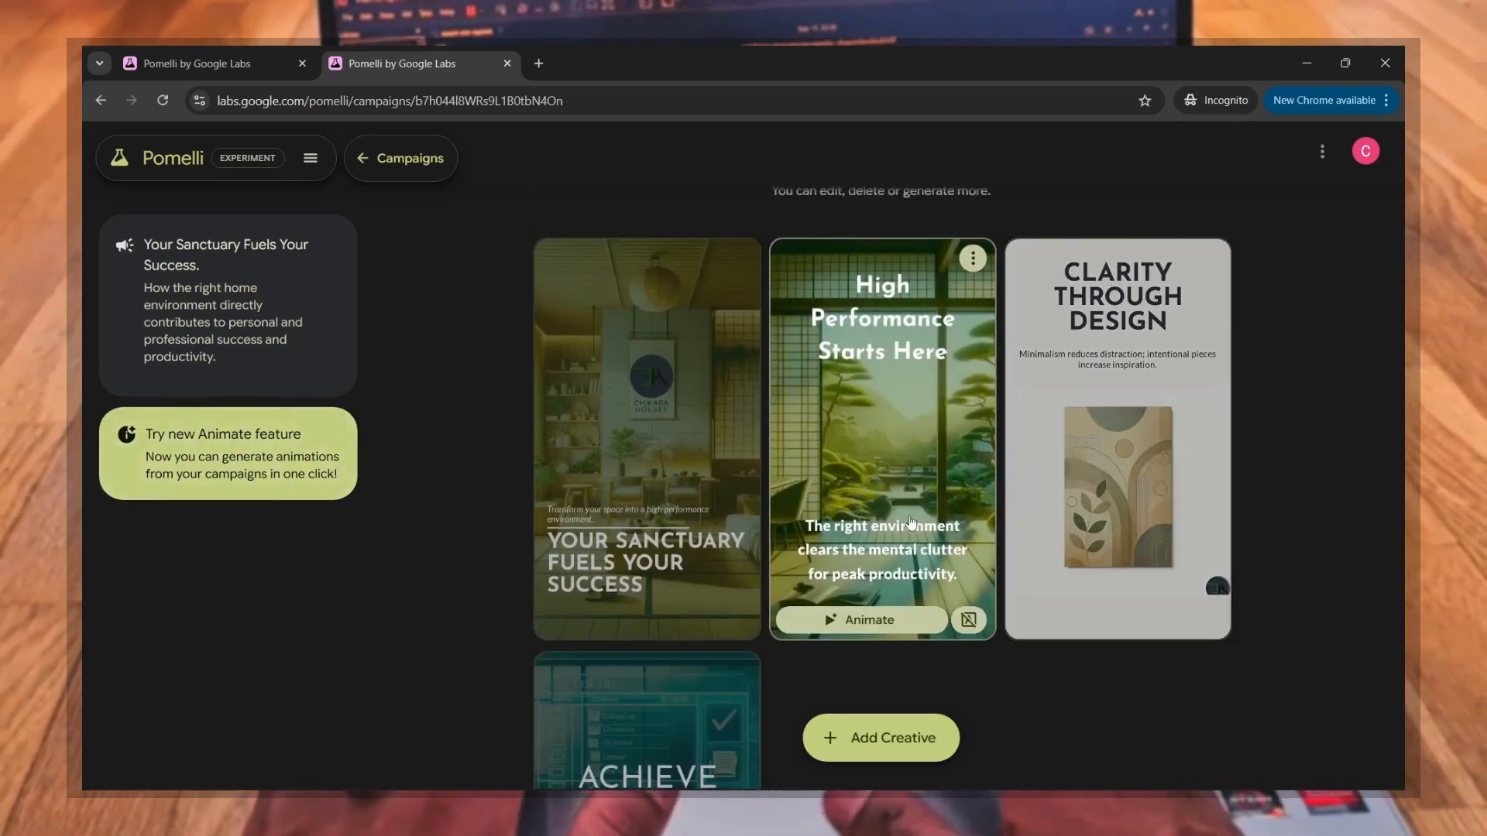
Step: Examine the "Your Sanctuary Fuels Your Success" and "Achieve Deep Work Flow" creatives
scroll(911, 524, down, 1)
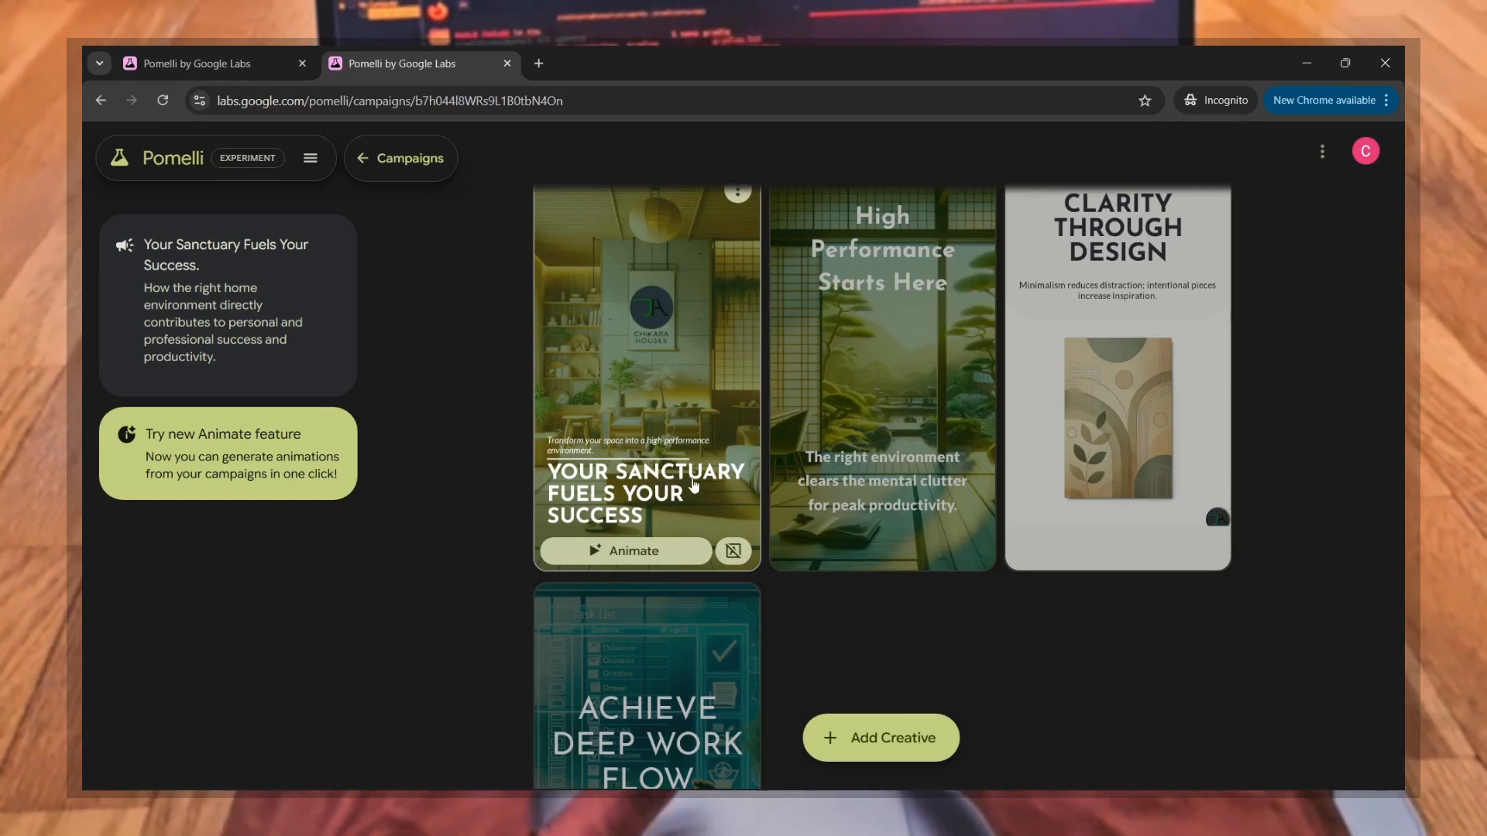
scroll(676, 516, down, 1)
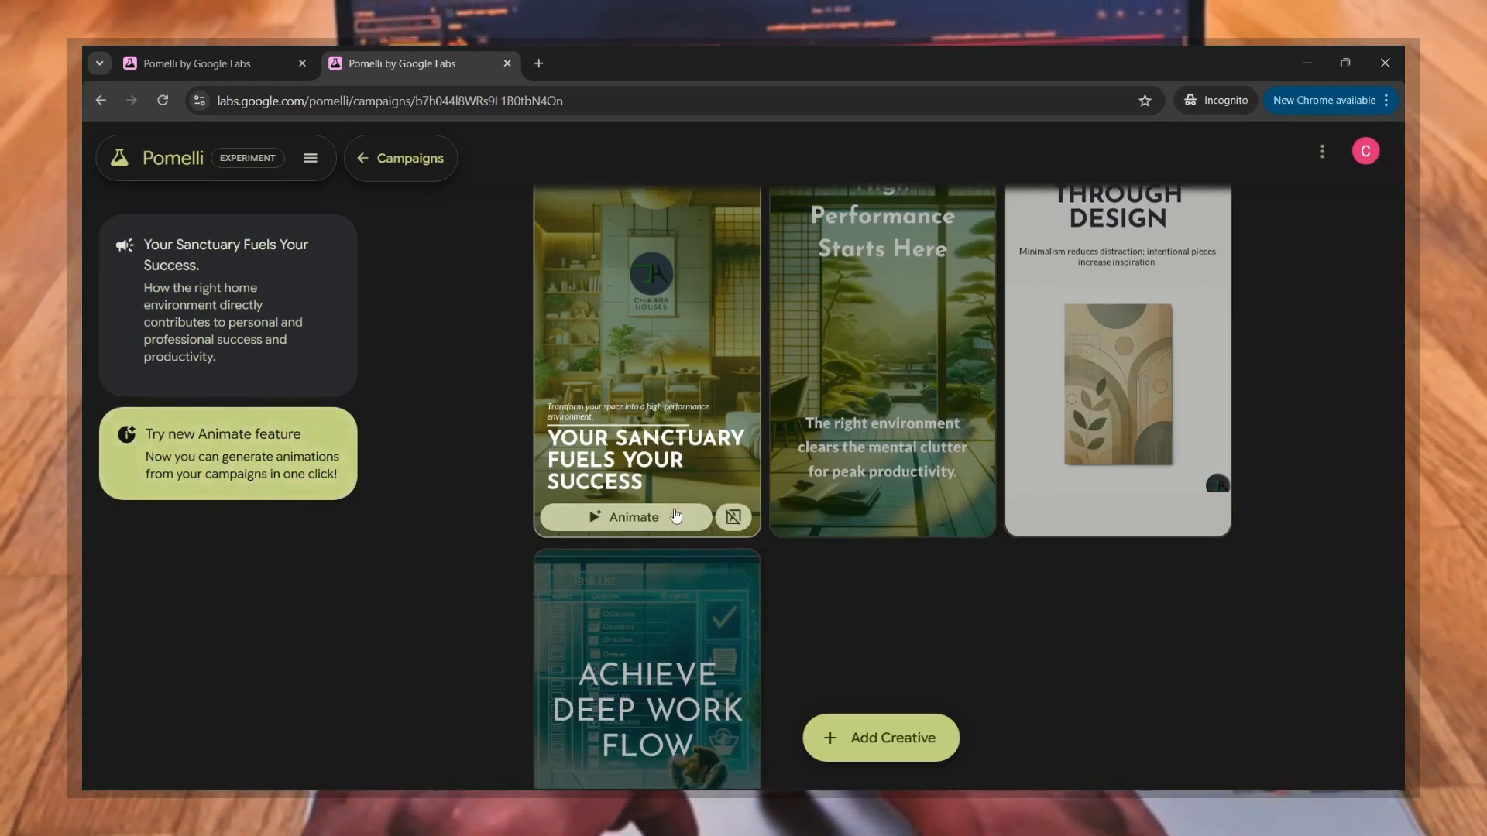
scroll(676, 515, down, 3)
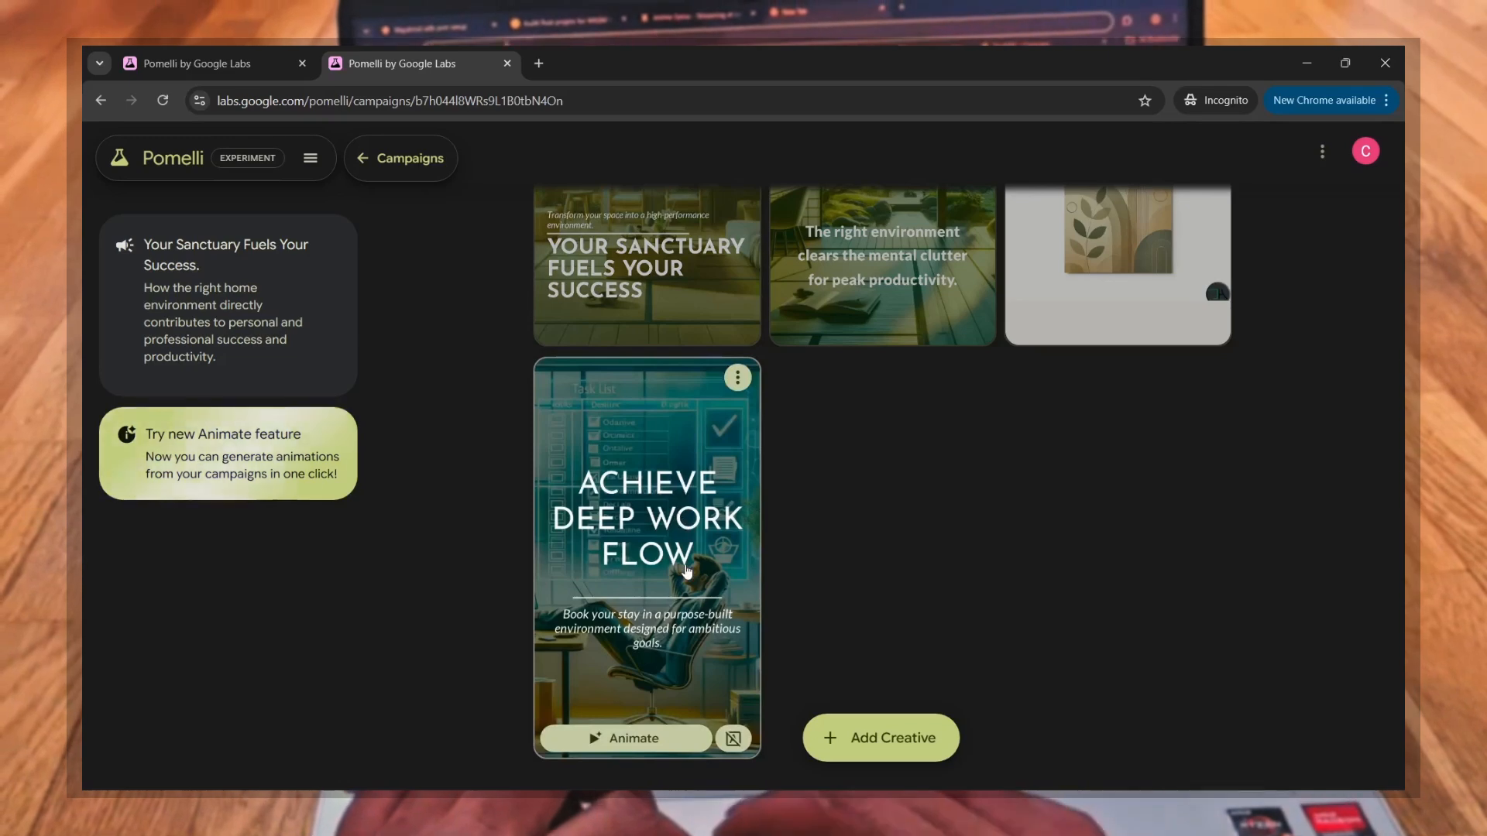
scroll(686, 572, down, 2)
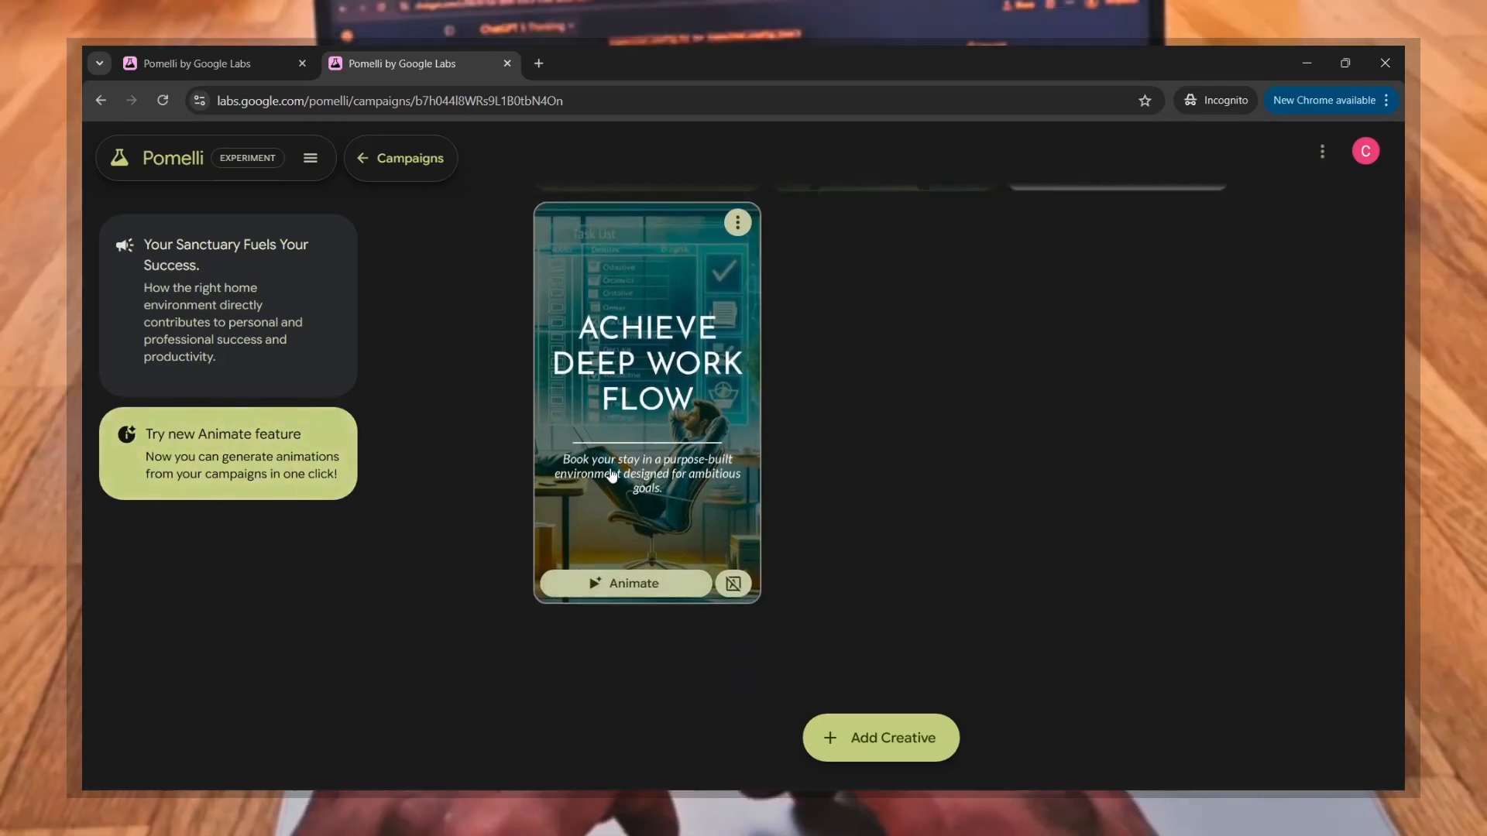
scroll(523, 464, up, 6)
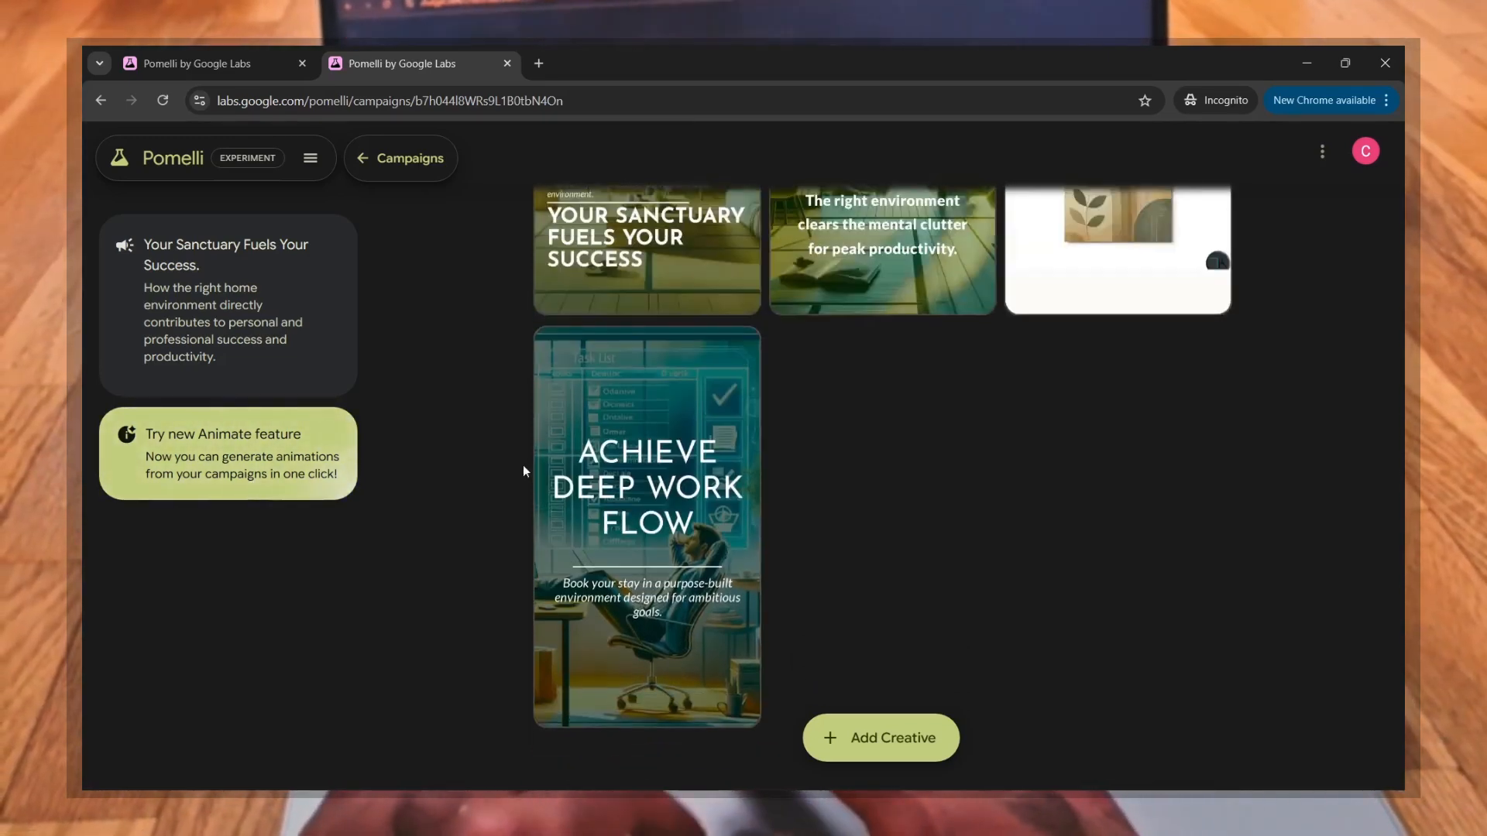
Step: Close the extra Pomelli browser tab and reopen the "Your Home, Your Success Blueprint." campaign to check its animated creative
click(99, 101)
key(ctrl+w)
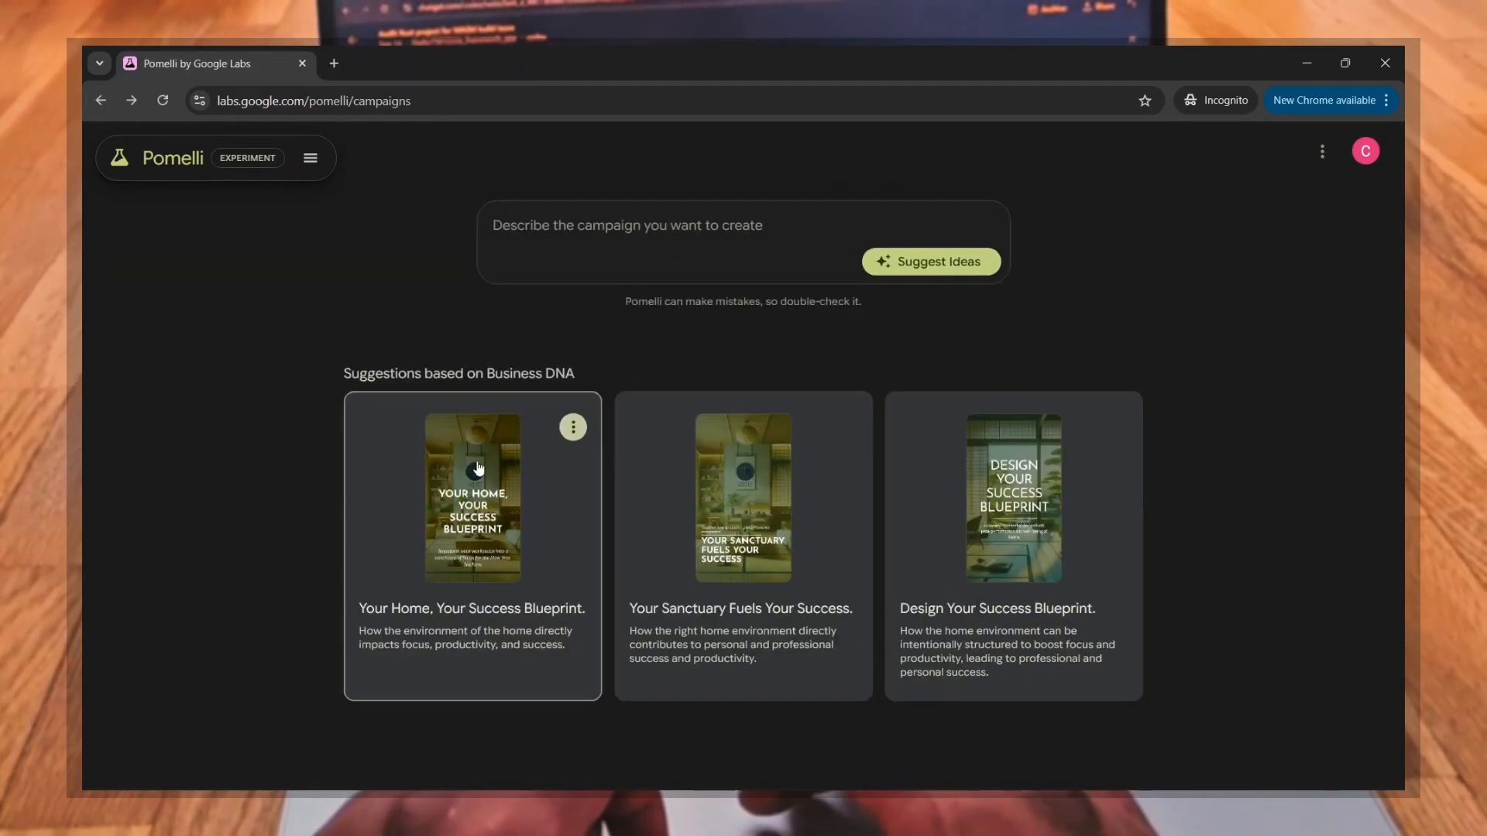
click(478, 467)
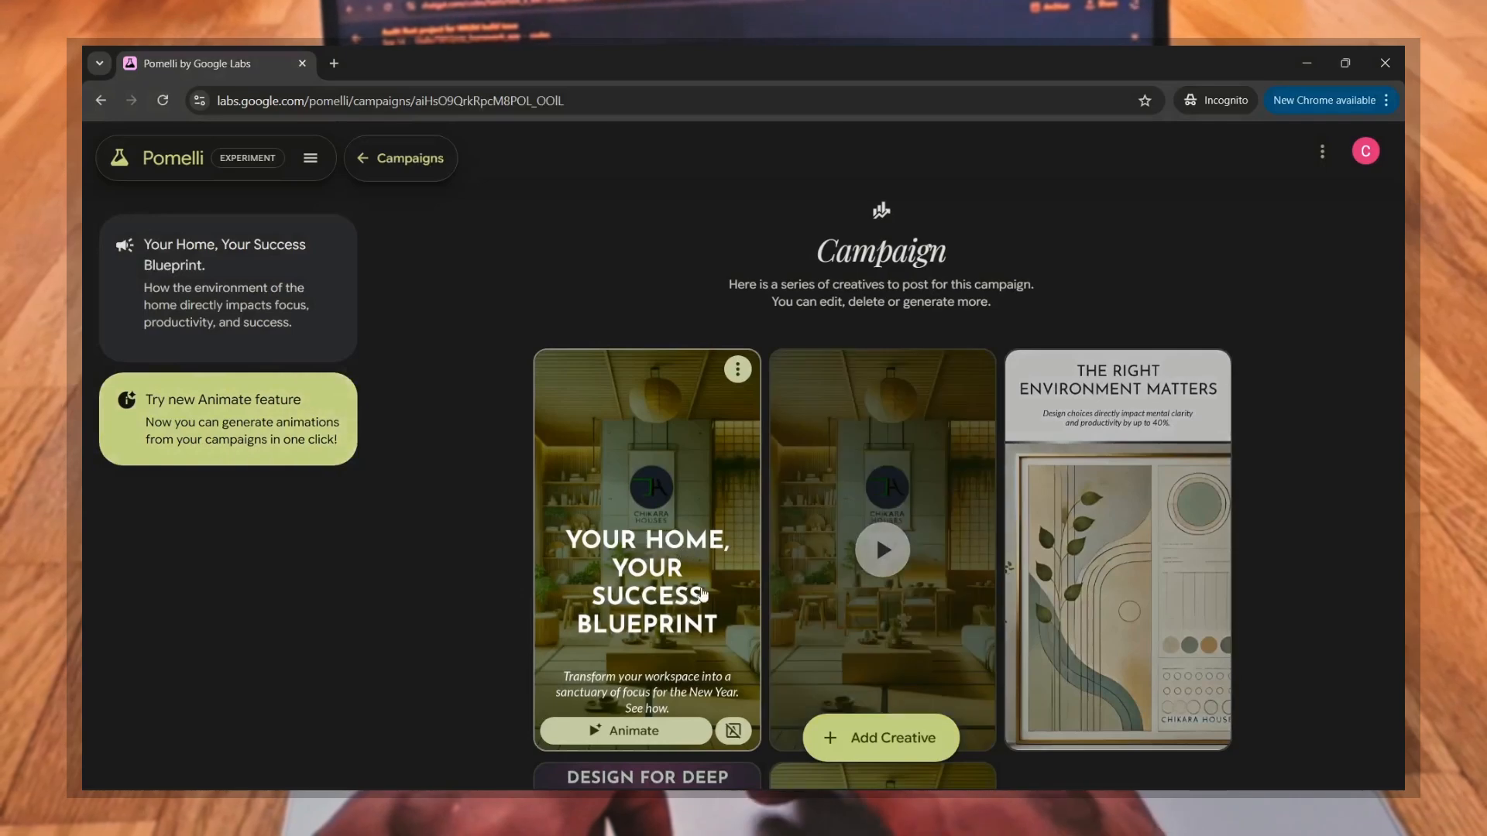
scroll(703, 594, down, 1)
scroll(704, 595, down, 1)
scroll(703, 595, up, 1)
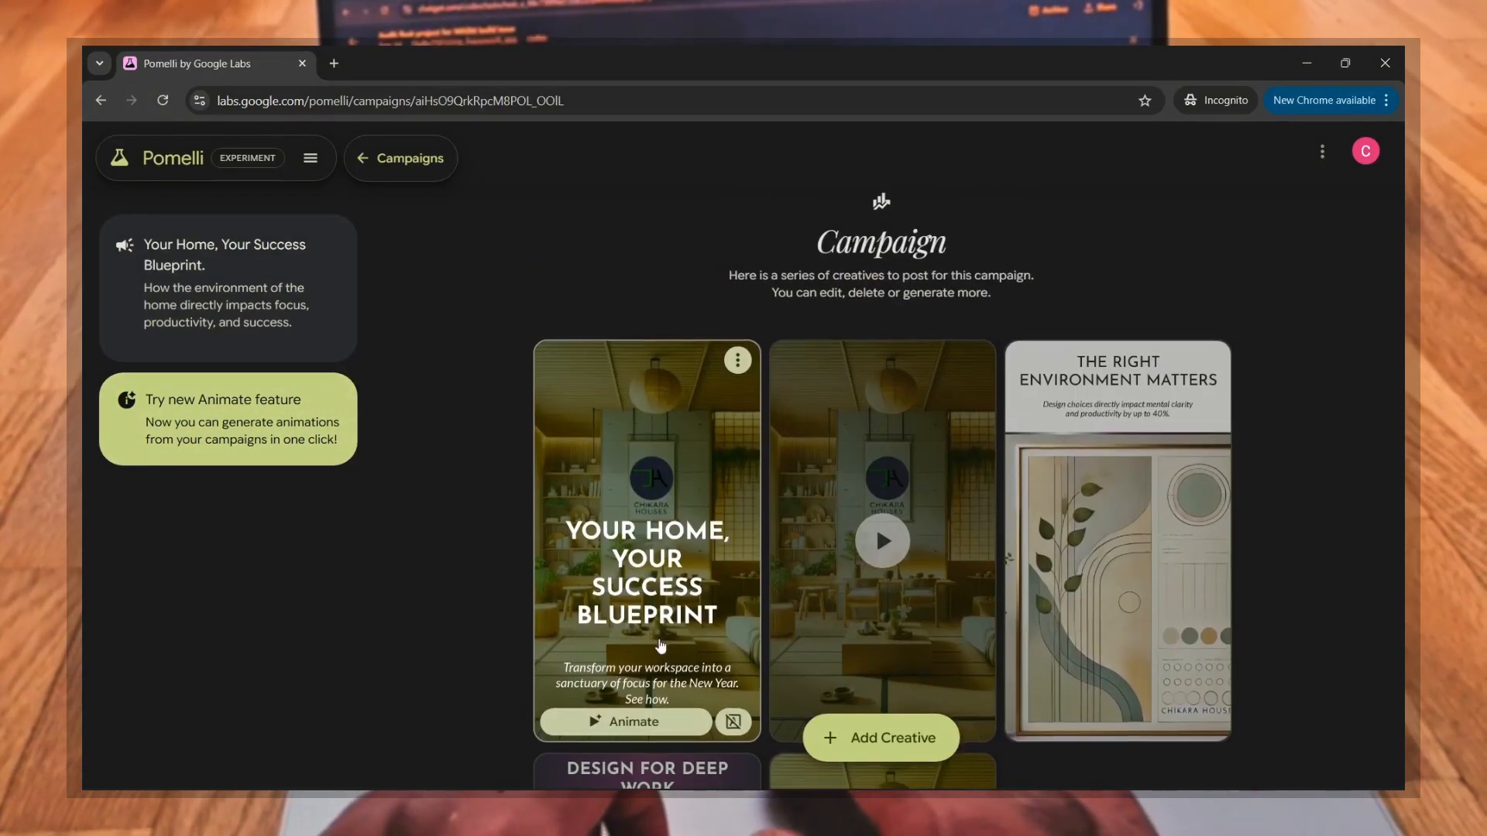
Step: Play the animated "Your Home, Your Success Blueprint" creative and look over the rest of the campaign
scroll(659, 646, down, 1)
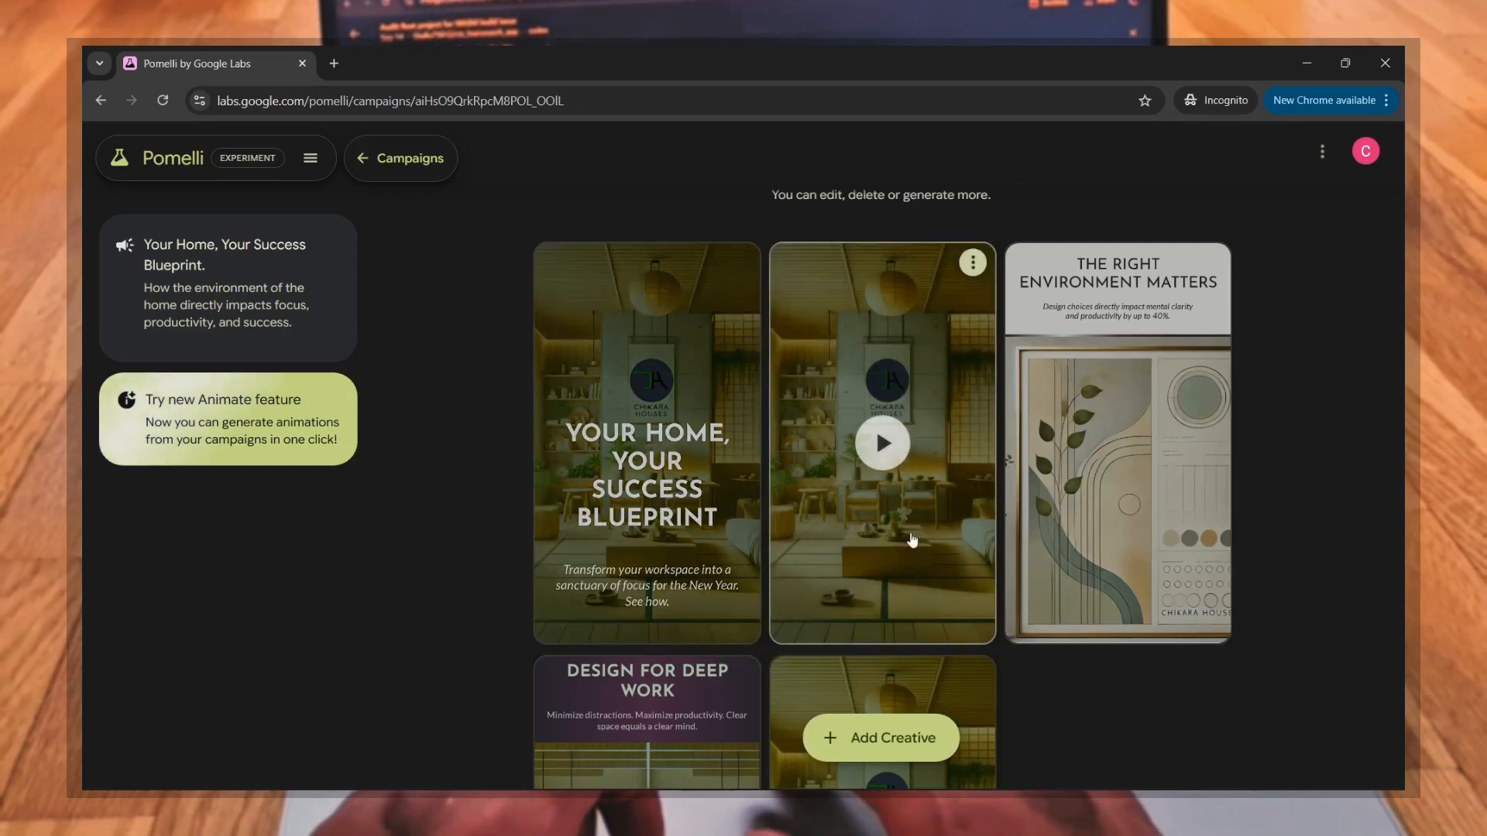
click(886, 446)
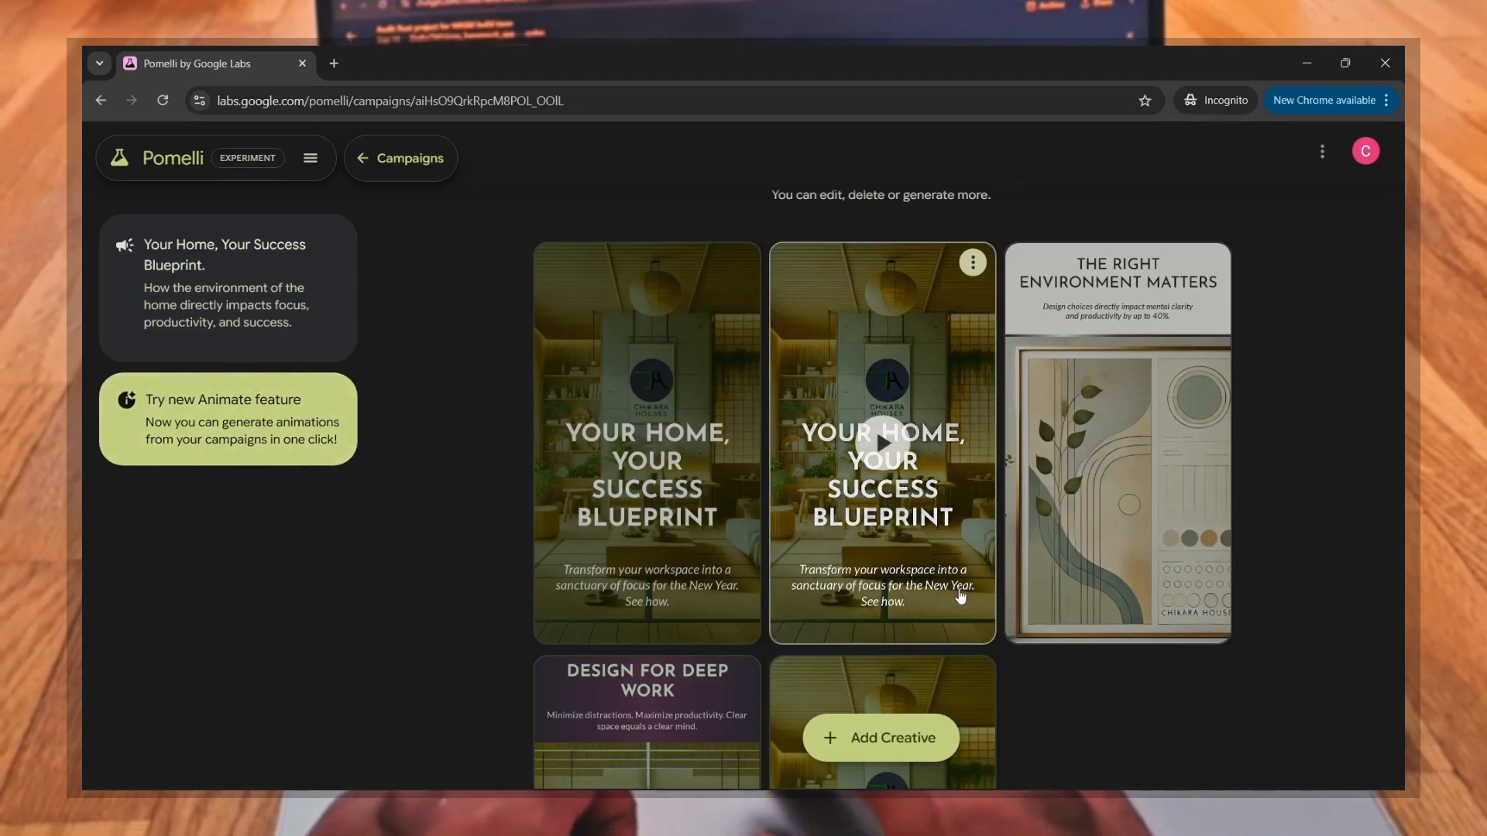
scroll(1043, 690, down, 1)
scroll(1043, 690, down, 2)
scroll(1043, 690, up, 3)
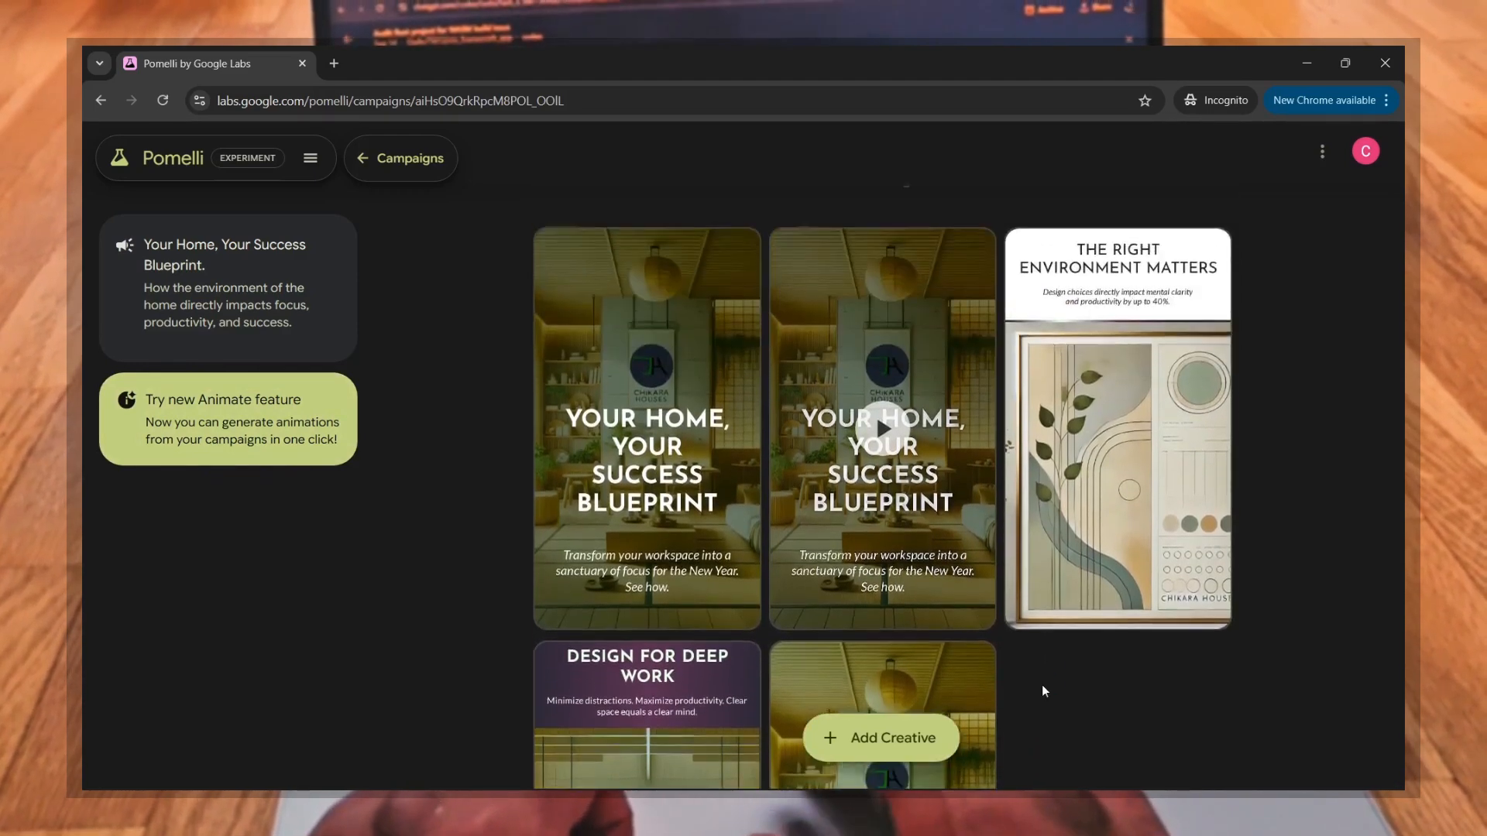
Step: Open the "Design Your Success Blueprint." campaign and animate its "The Intentional Flow State" creative with text
click(97, 106)
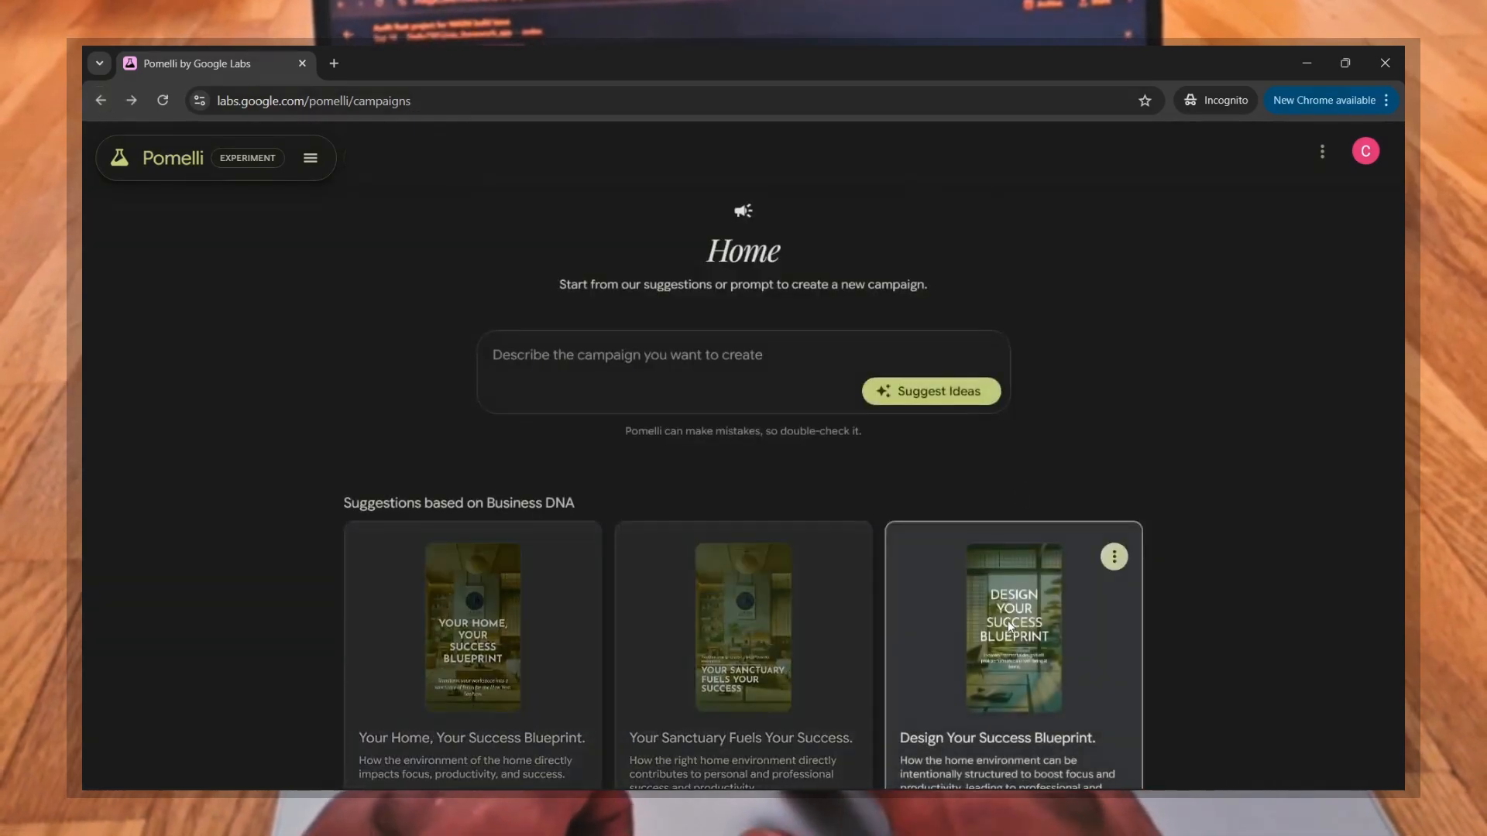
click(1010, 628)
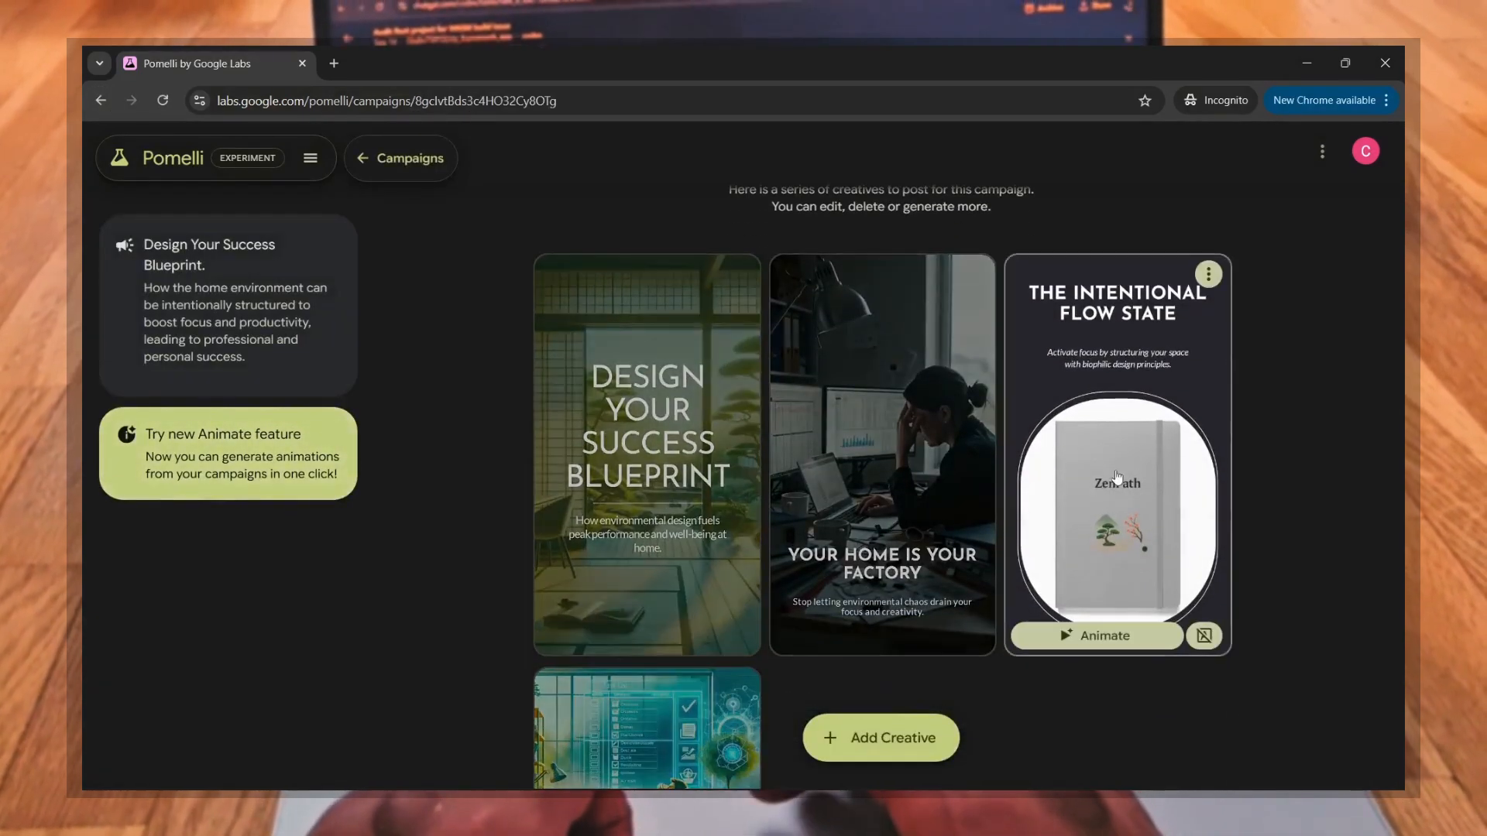
click(1126, 637)
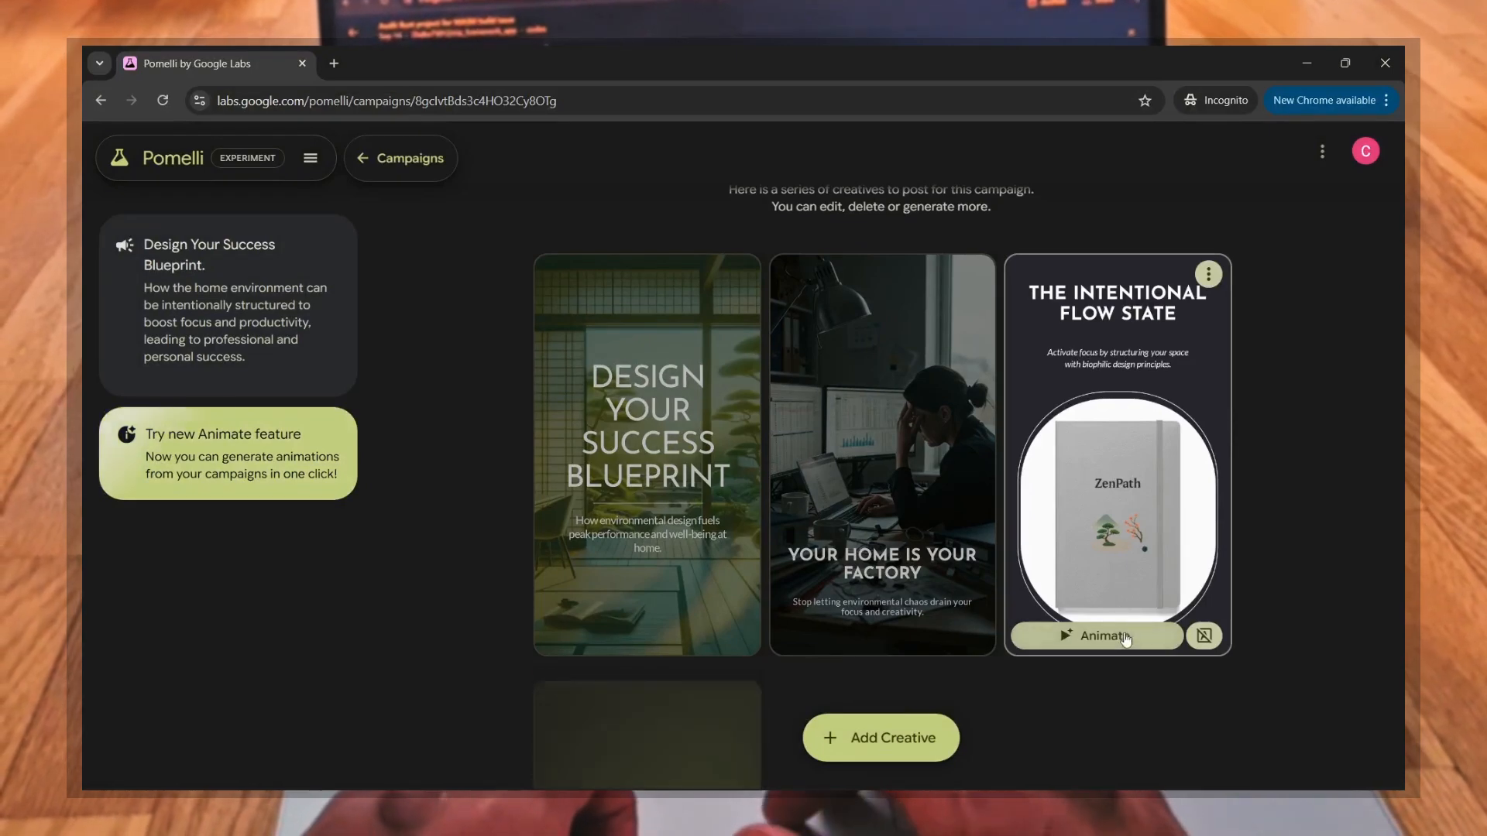
scroll(1101, 559, down, 2)
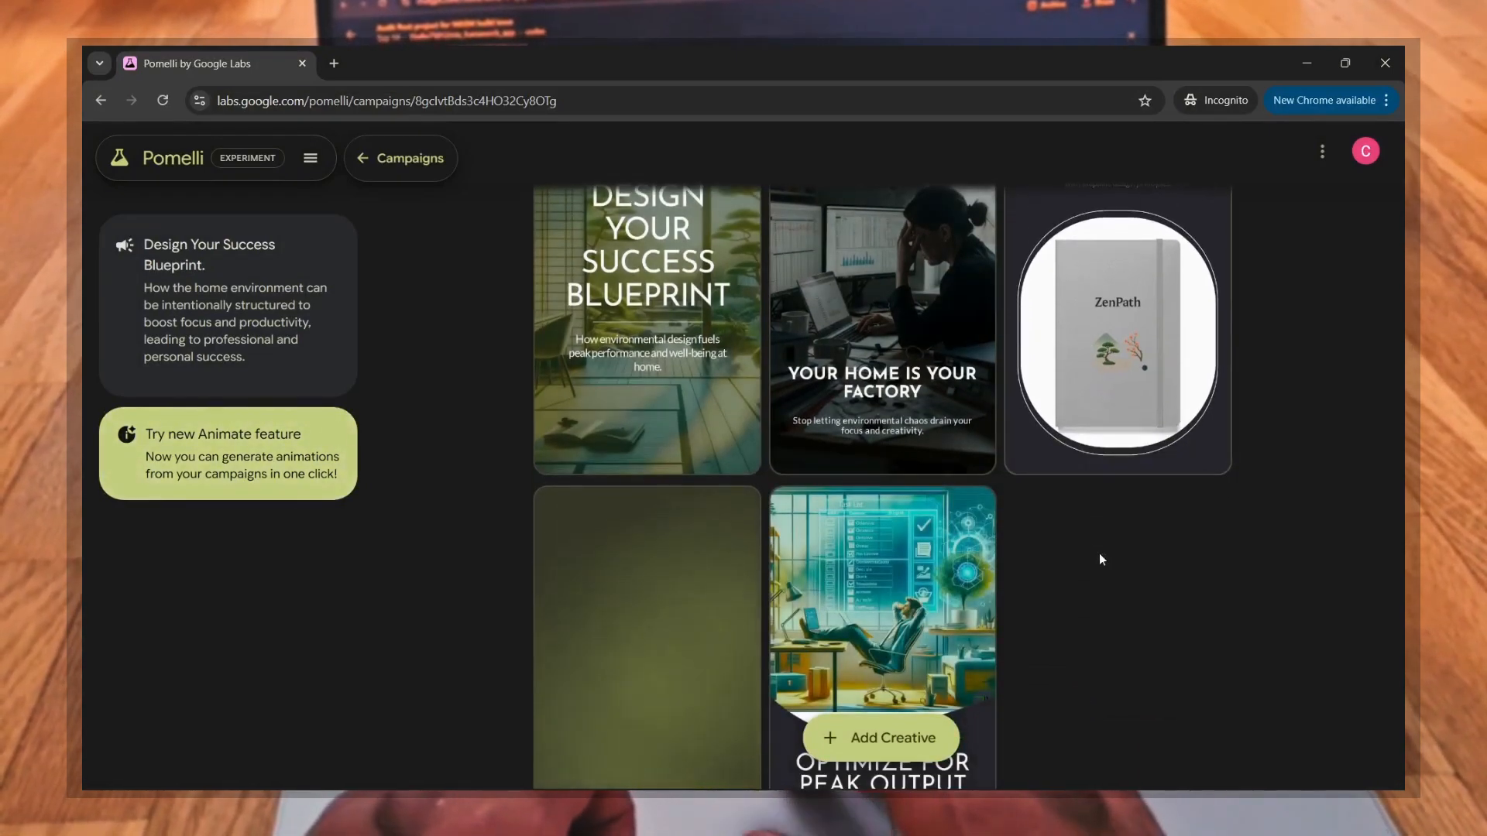
scroll(1098, 559, up, 3)
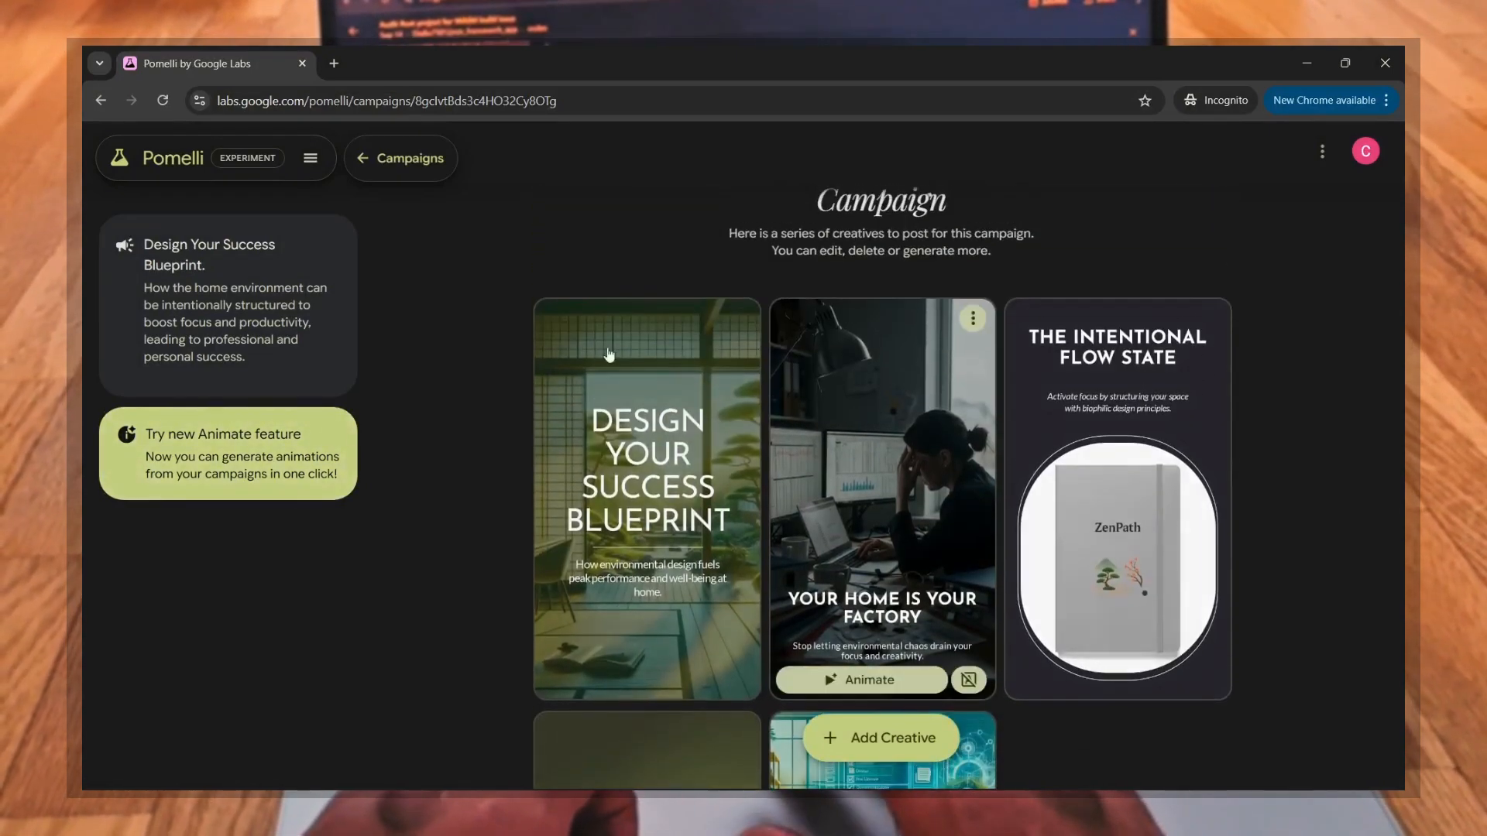
Step: Return to the "Your Home, Your Success Blueprint." campaign and check the available actions for its animated creative
click(358, 159)
scroll(547, 344, down, 2)
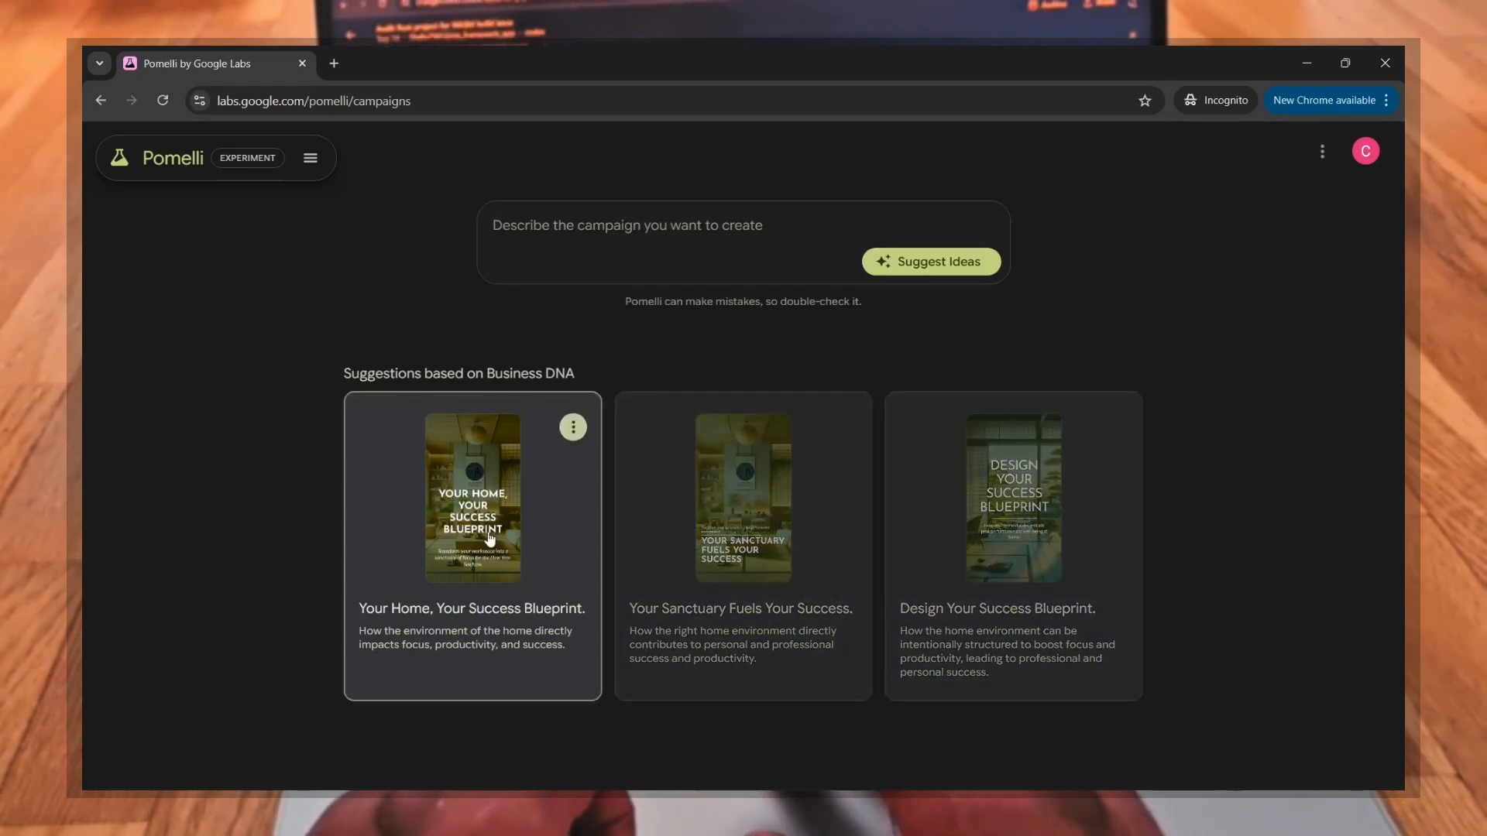
click(490, 538)
scroll(937, 420, down, 4)
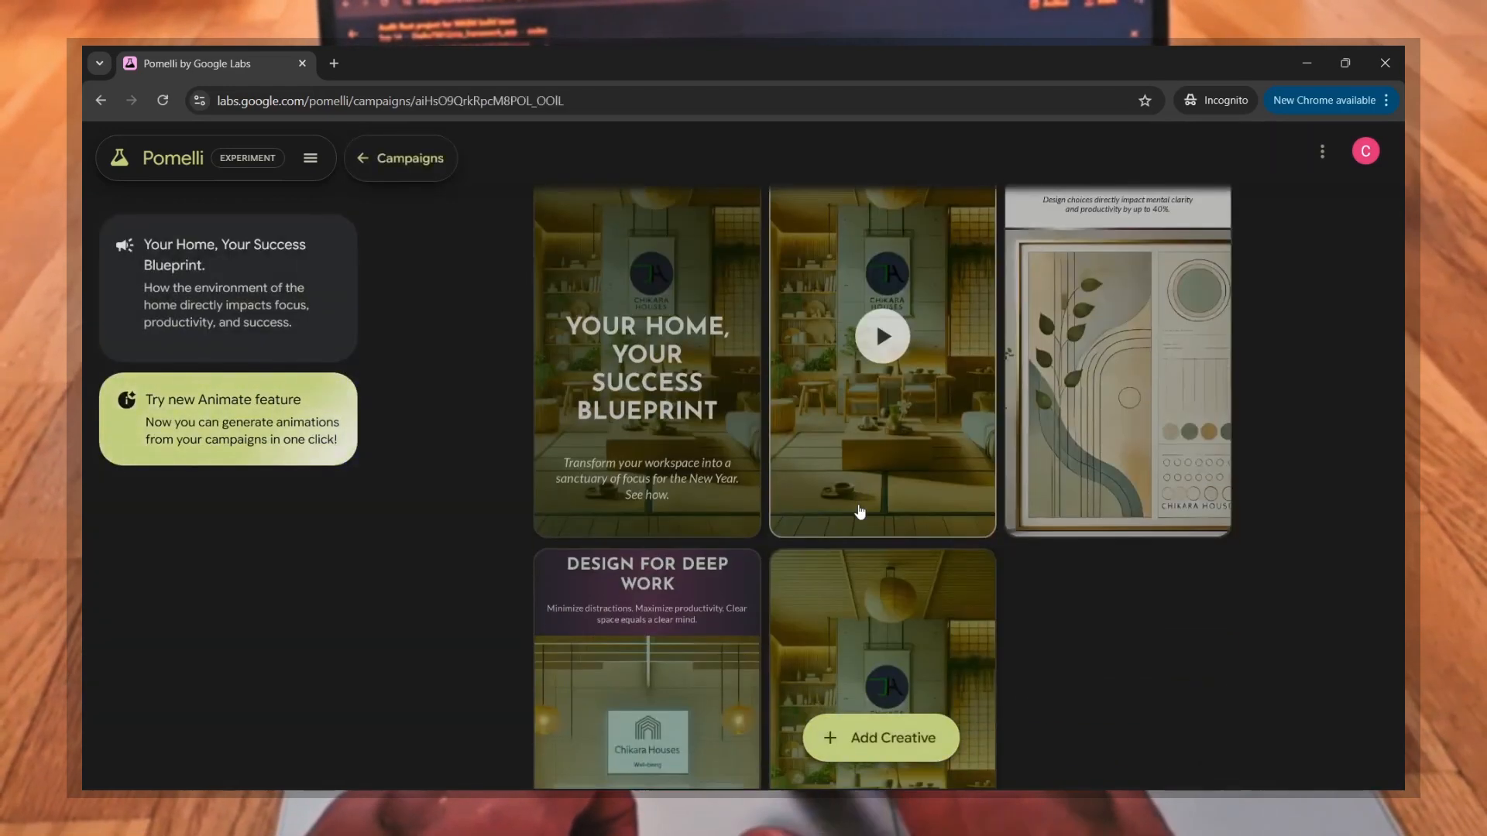
scroll(945, 395, up, 3)
click(972, 369)
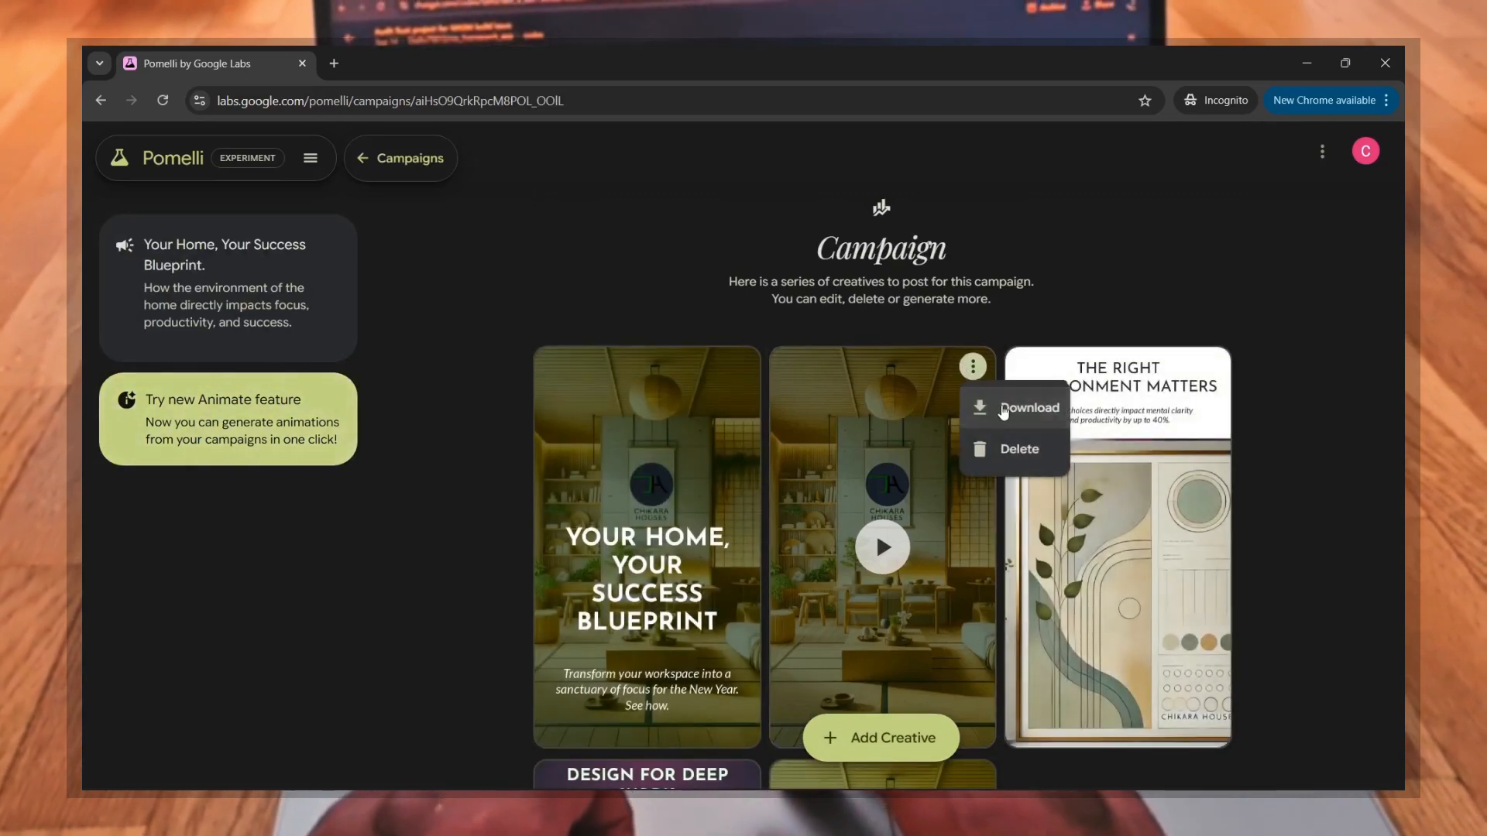
click(886, 446)
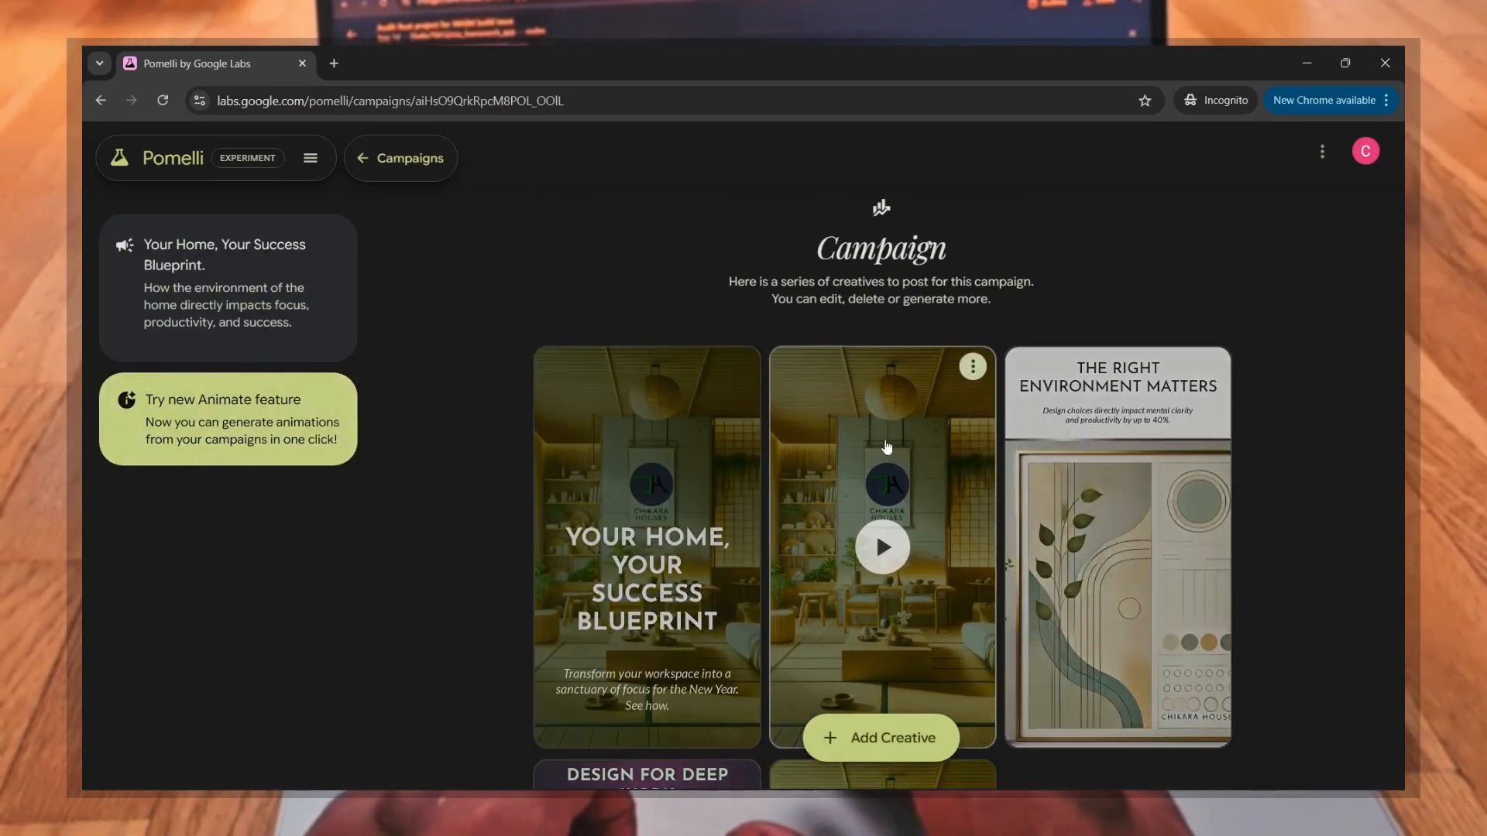
Step: Open the static "Your Home, Your Success Blueprint" creative for editing and examine its header and description settings
click(674, 551)
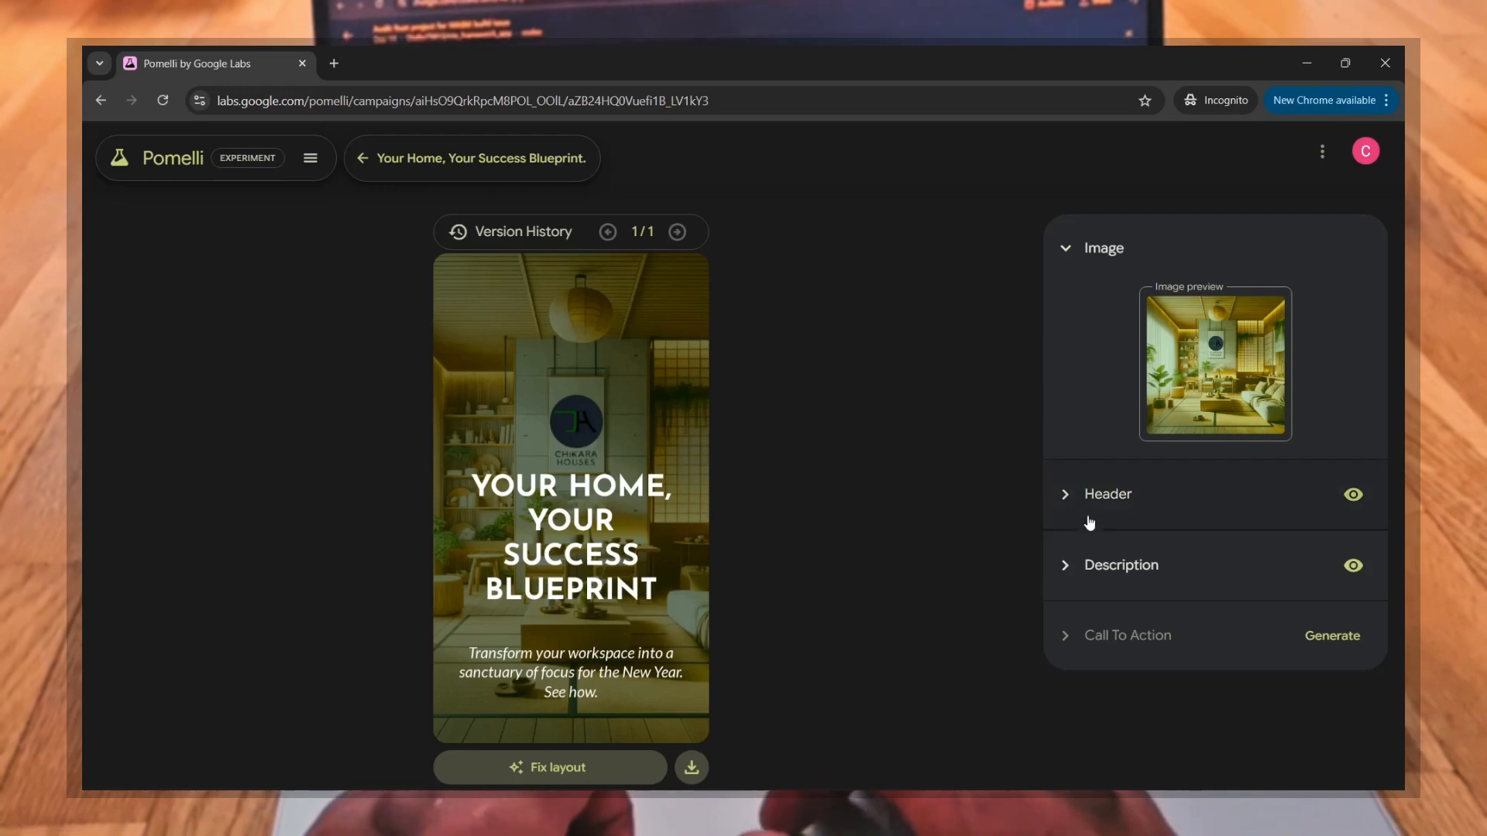
click(1066, 507)
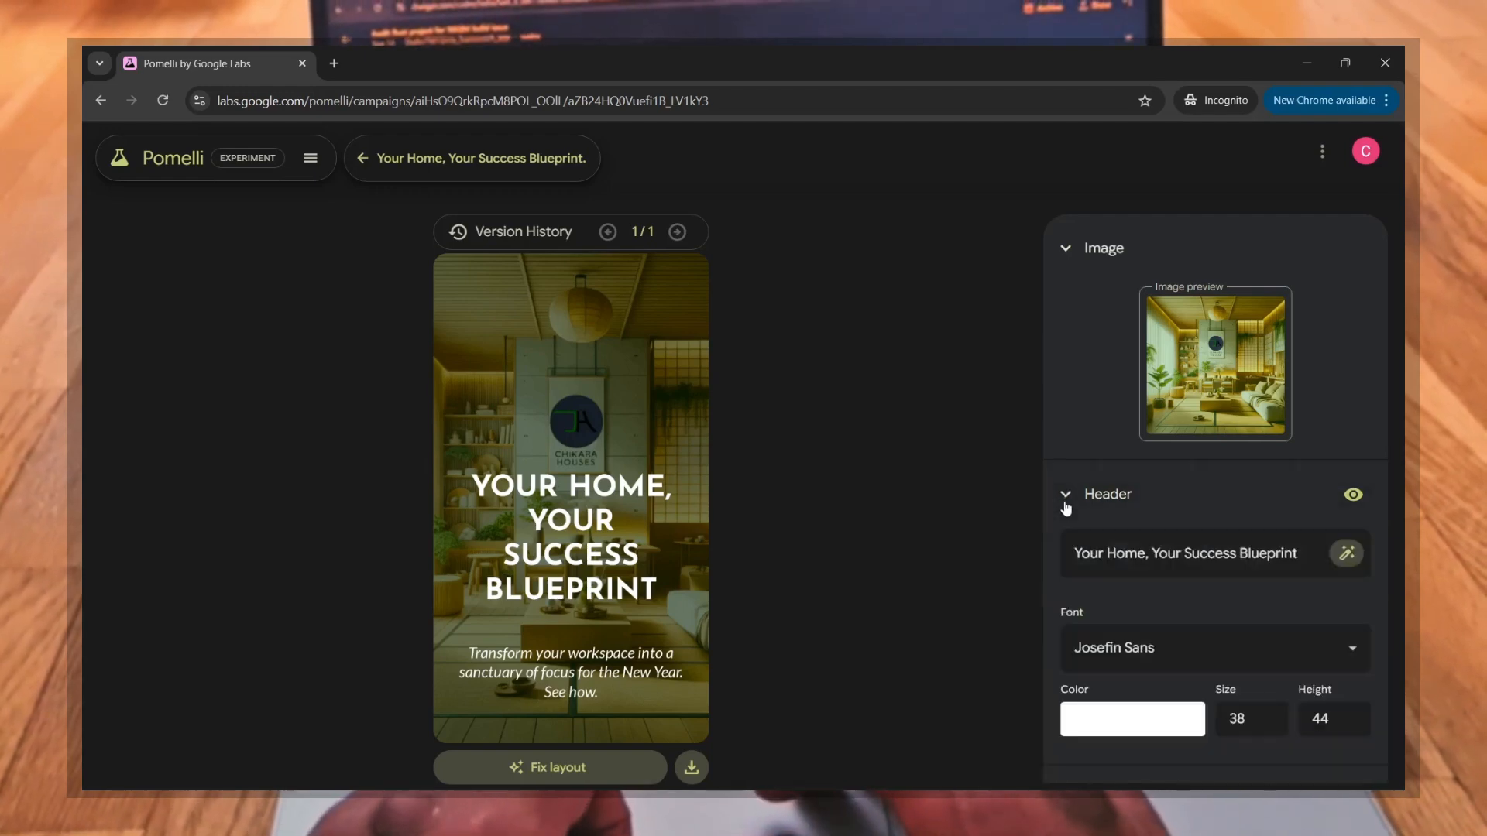
scroll(1125, 620, down, 2)
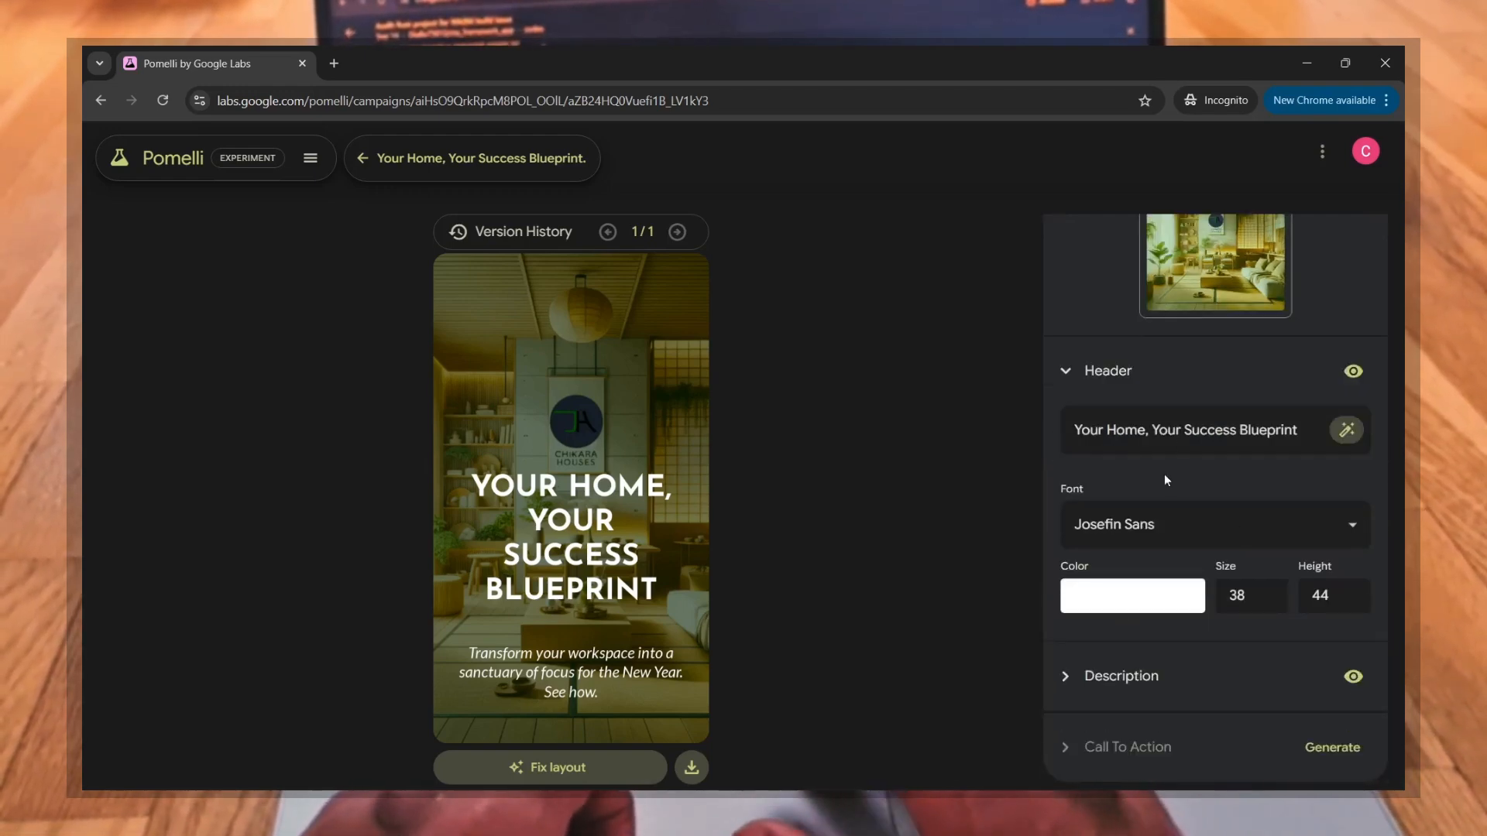
click(1066, 371)
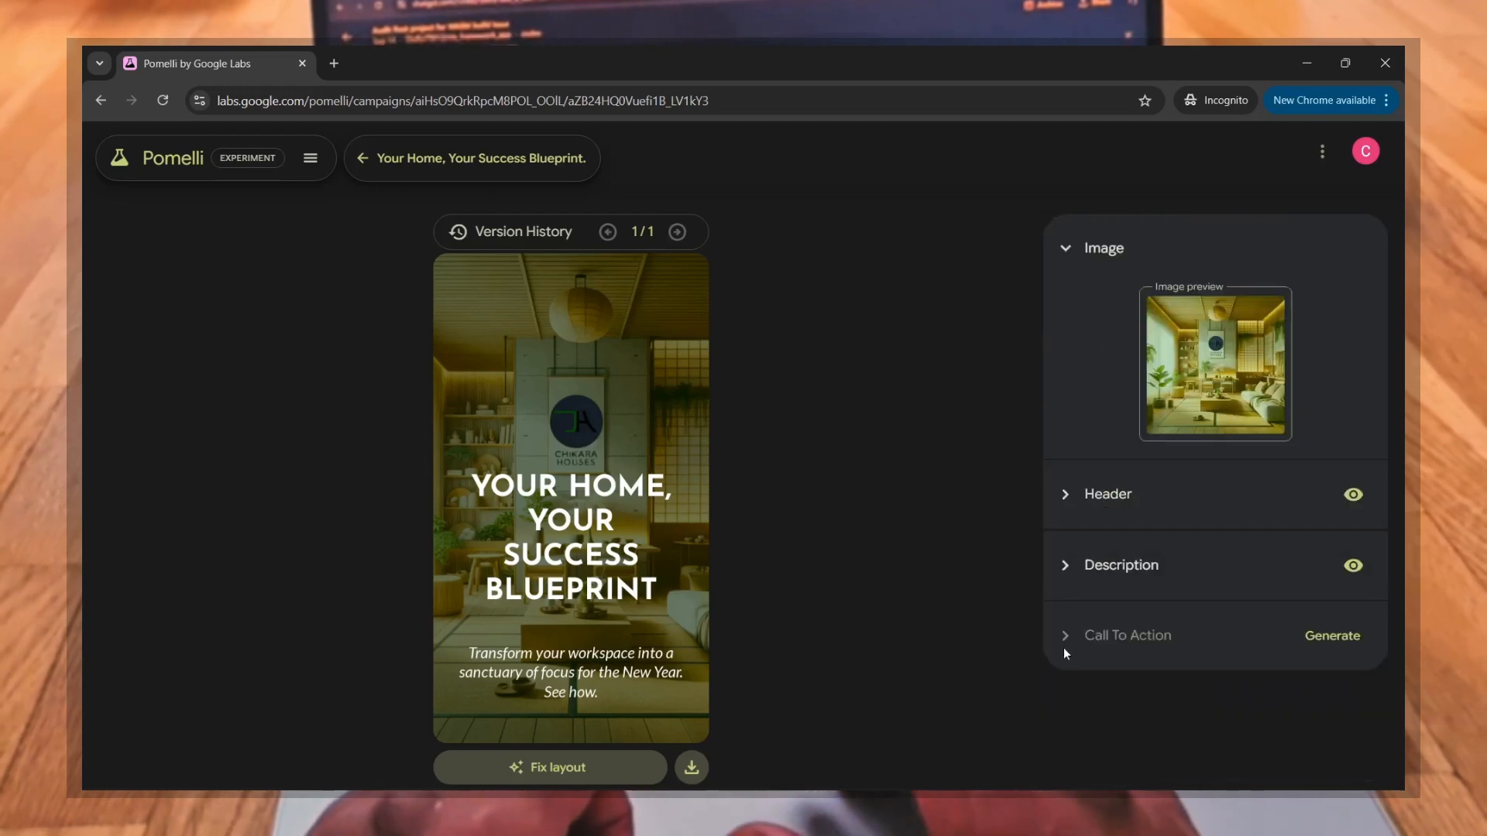
click(1065, 563)
scroll(1120, 682, down, 2)
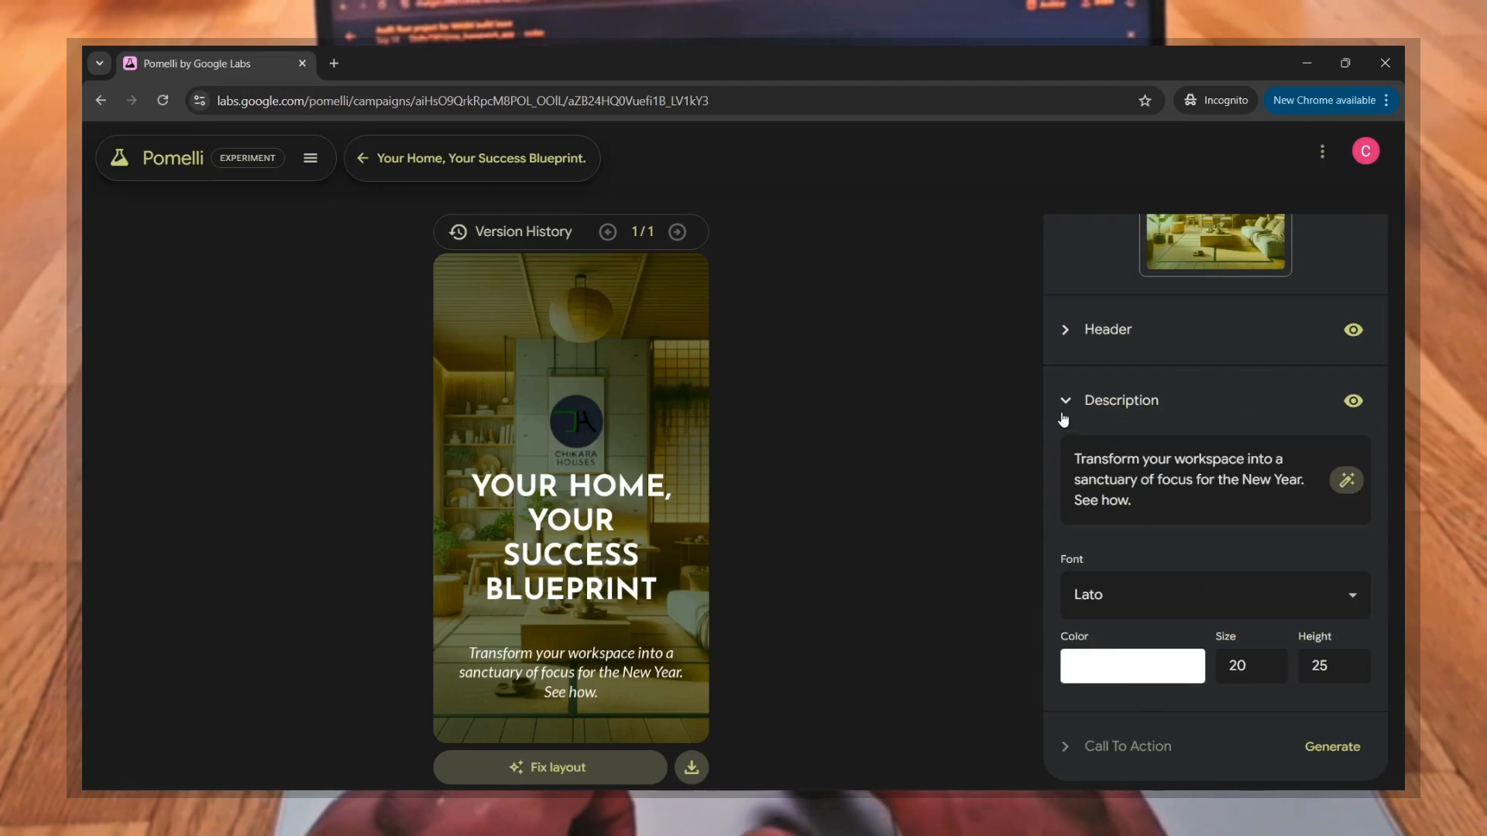
click(1064, 410)
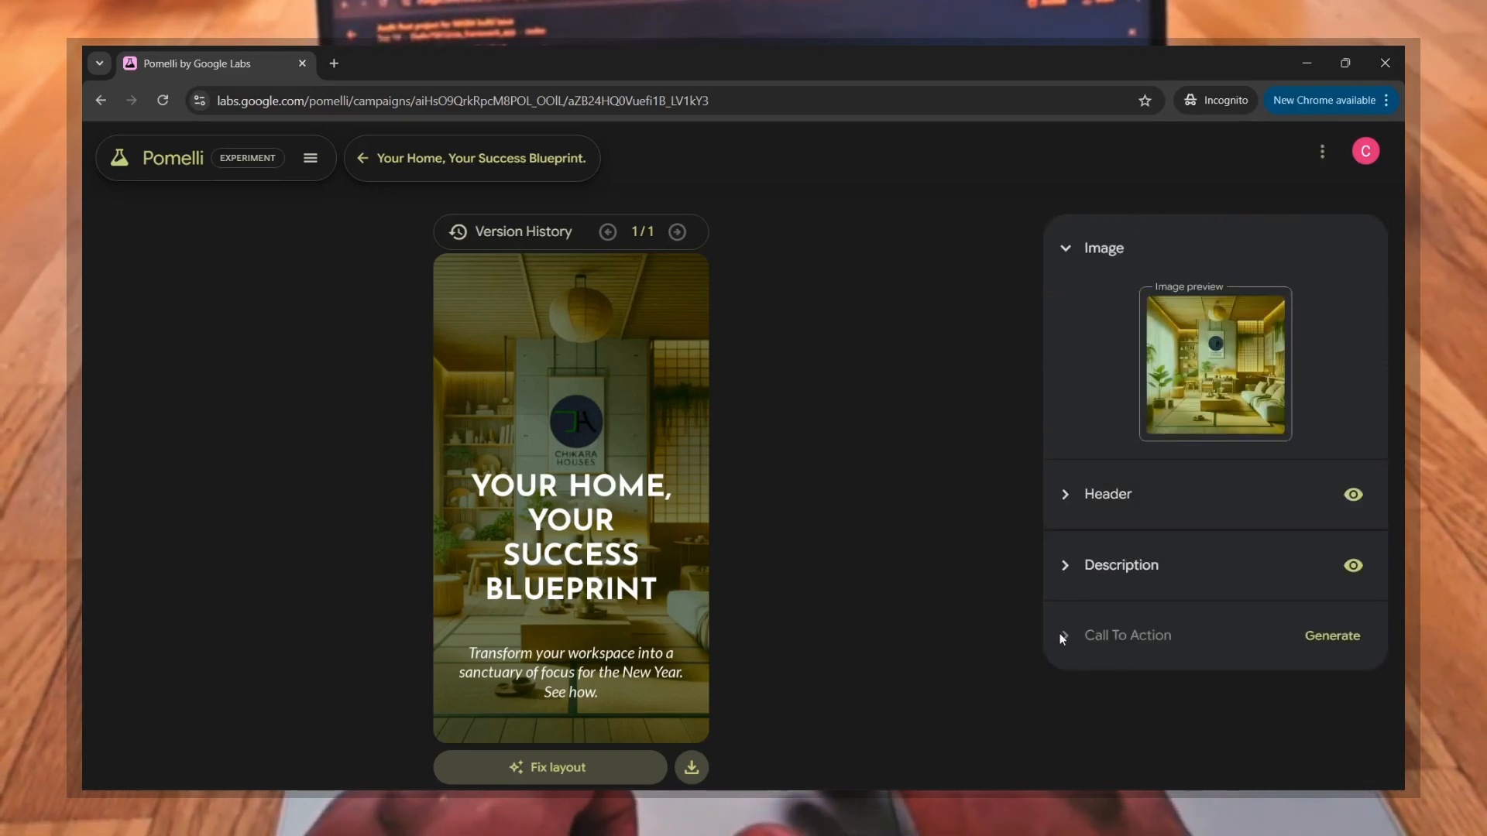
Step: Generate a call to action for the "Your Home, Your Success Blueprint" creative and return to the campaign overview
click(1345, 638)
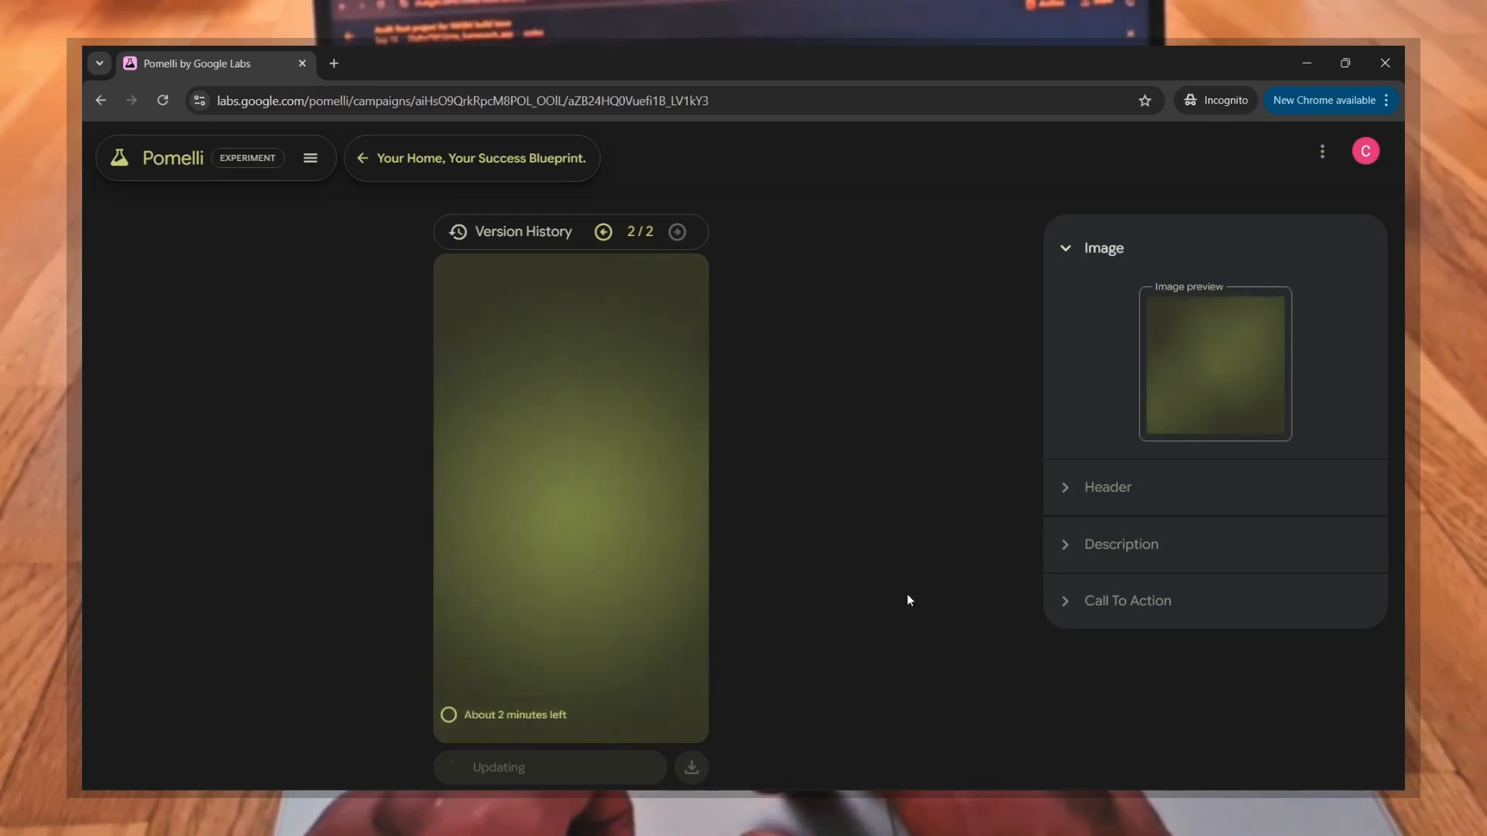
click(372, 171)
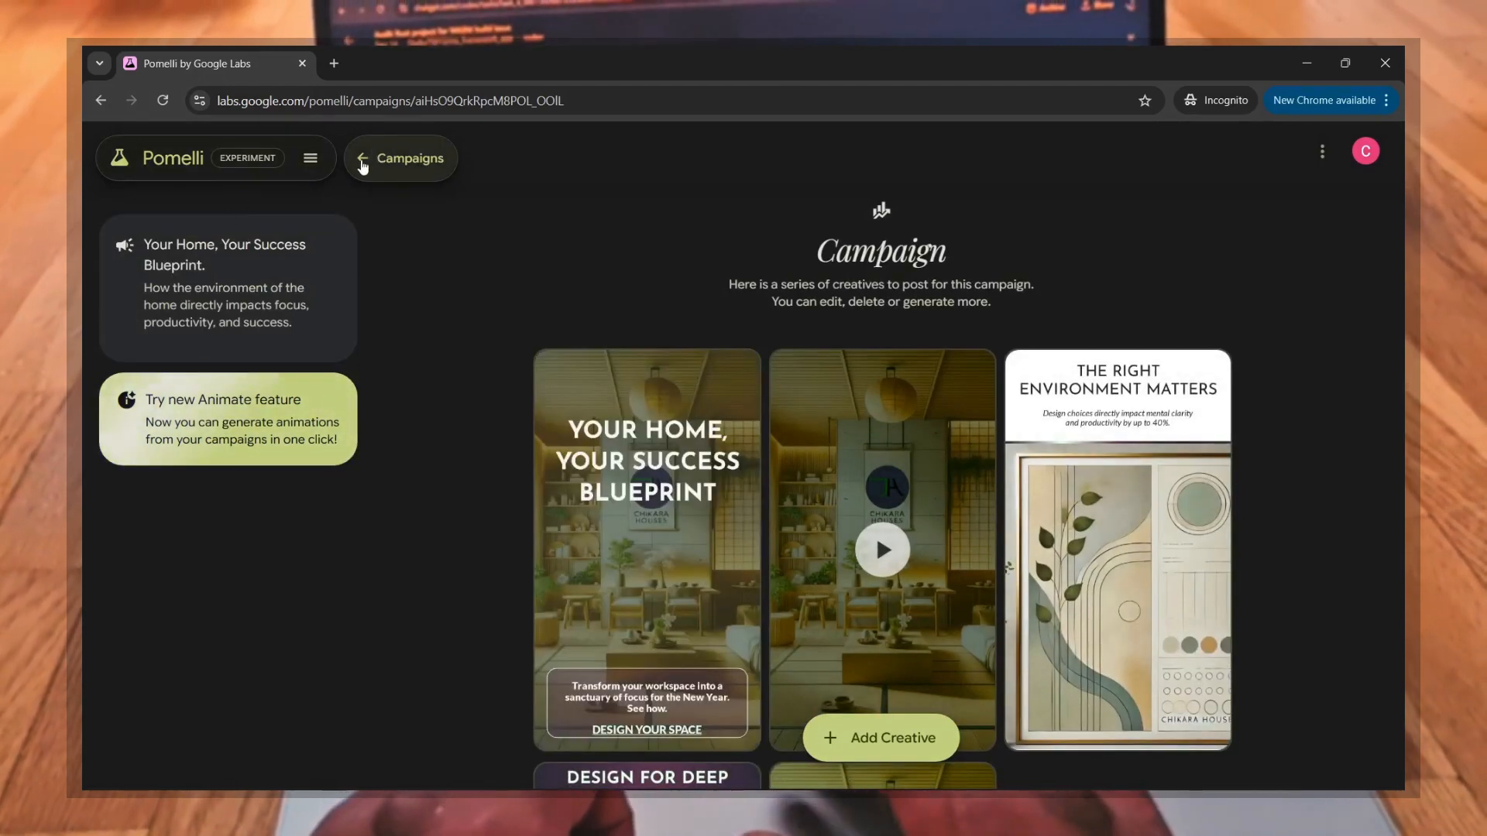
click(362, 166)
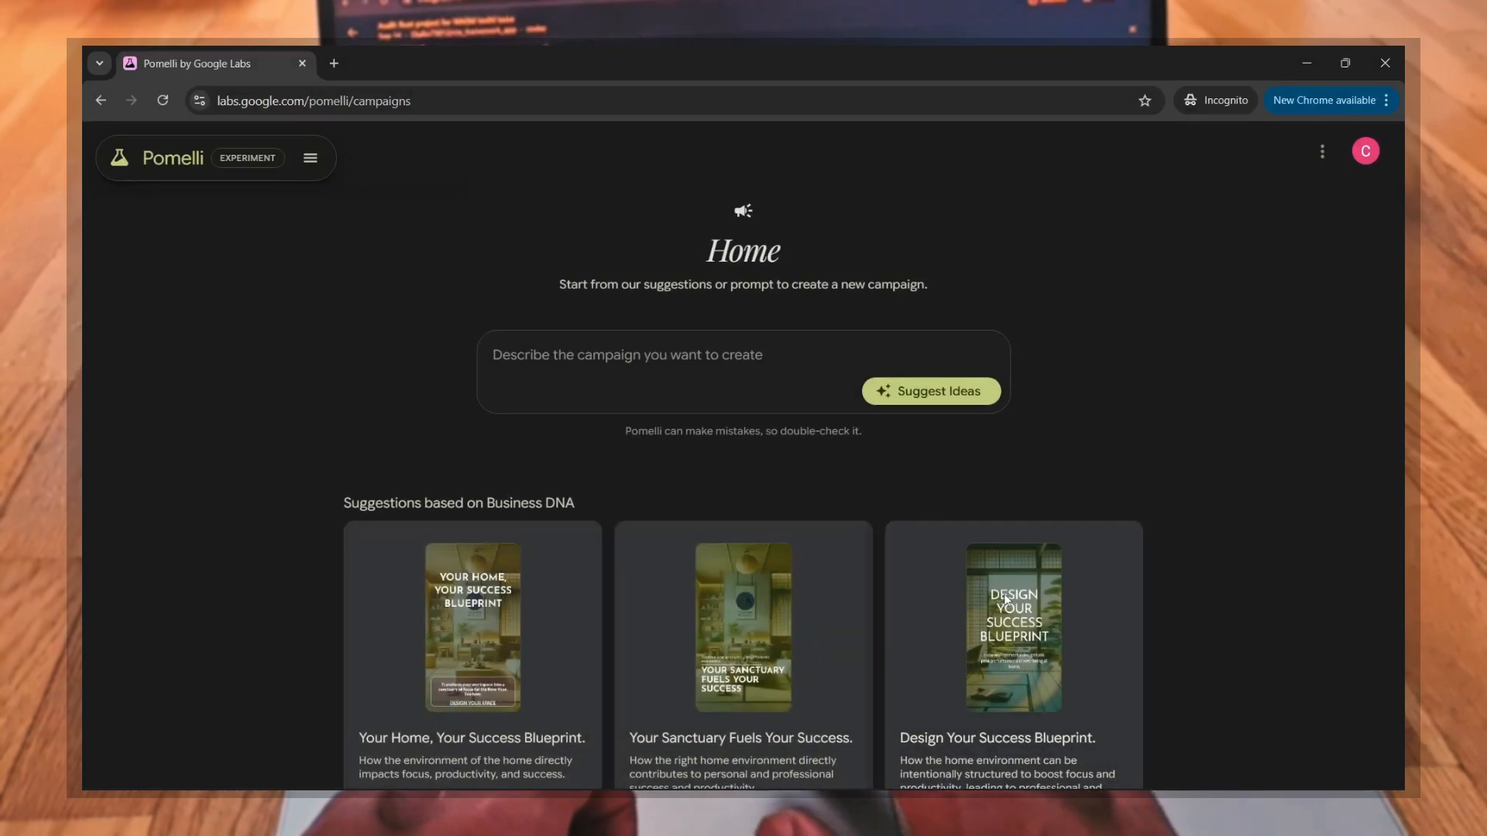
Step: Reopen the "Design Your Success Blueprint." campaign and play the animated "The Intentional Flow State" creative
click(1005, 599)
scroll(1185, 474, down, 3)
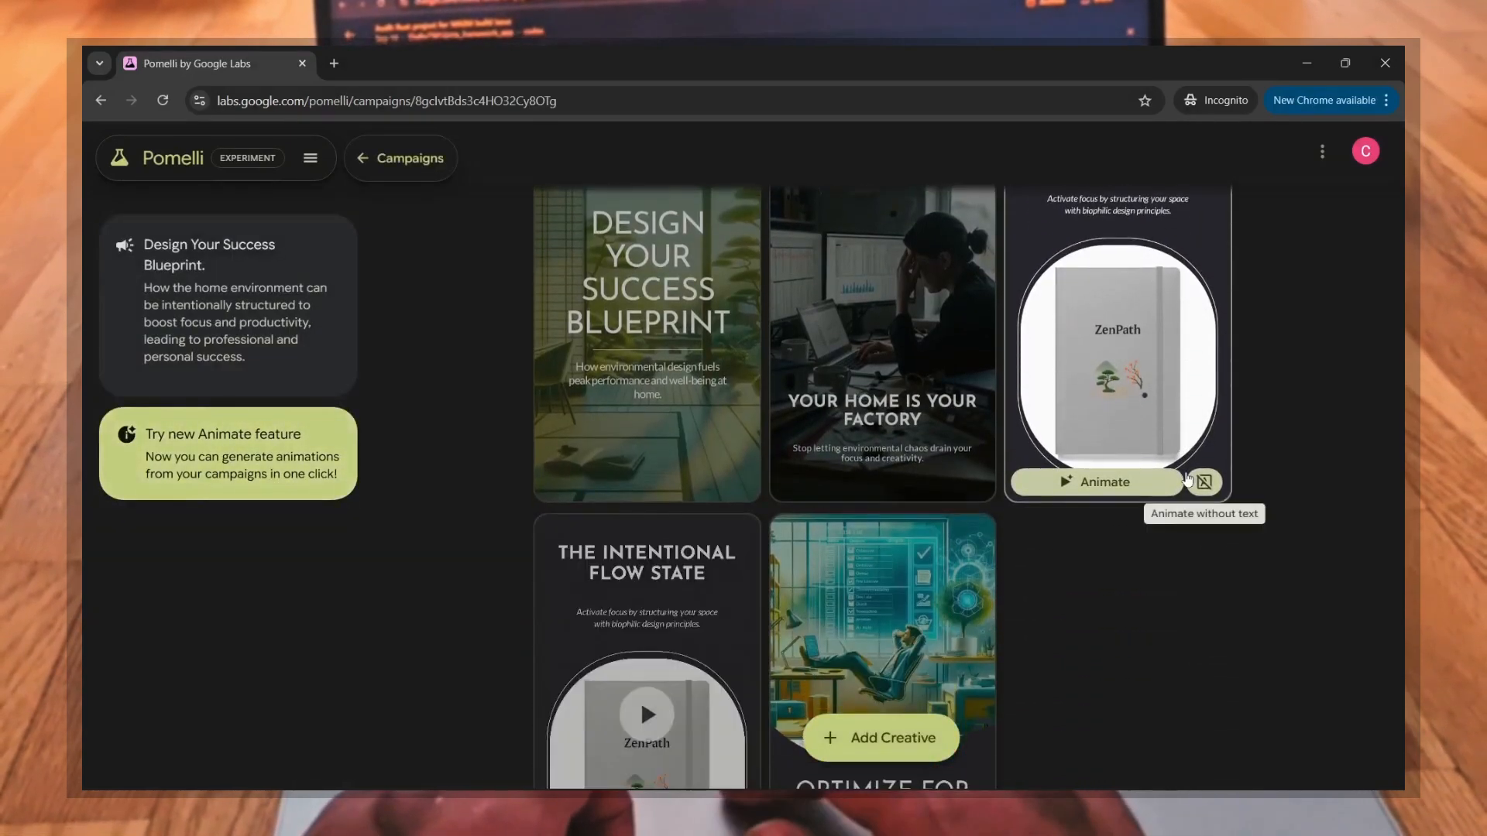
scroll(1187, 480, down, 3)
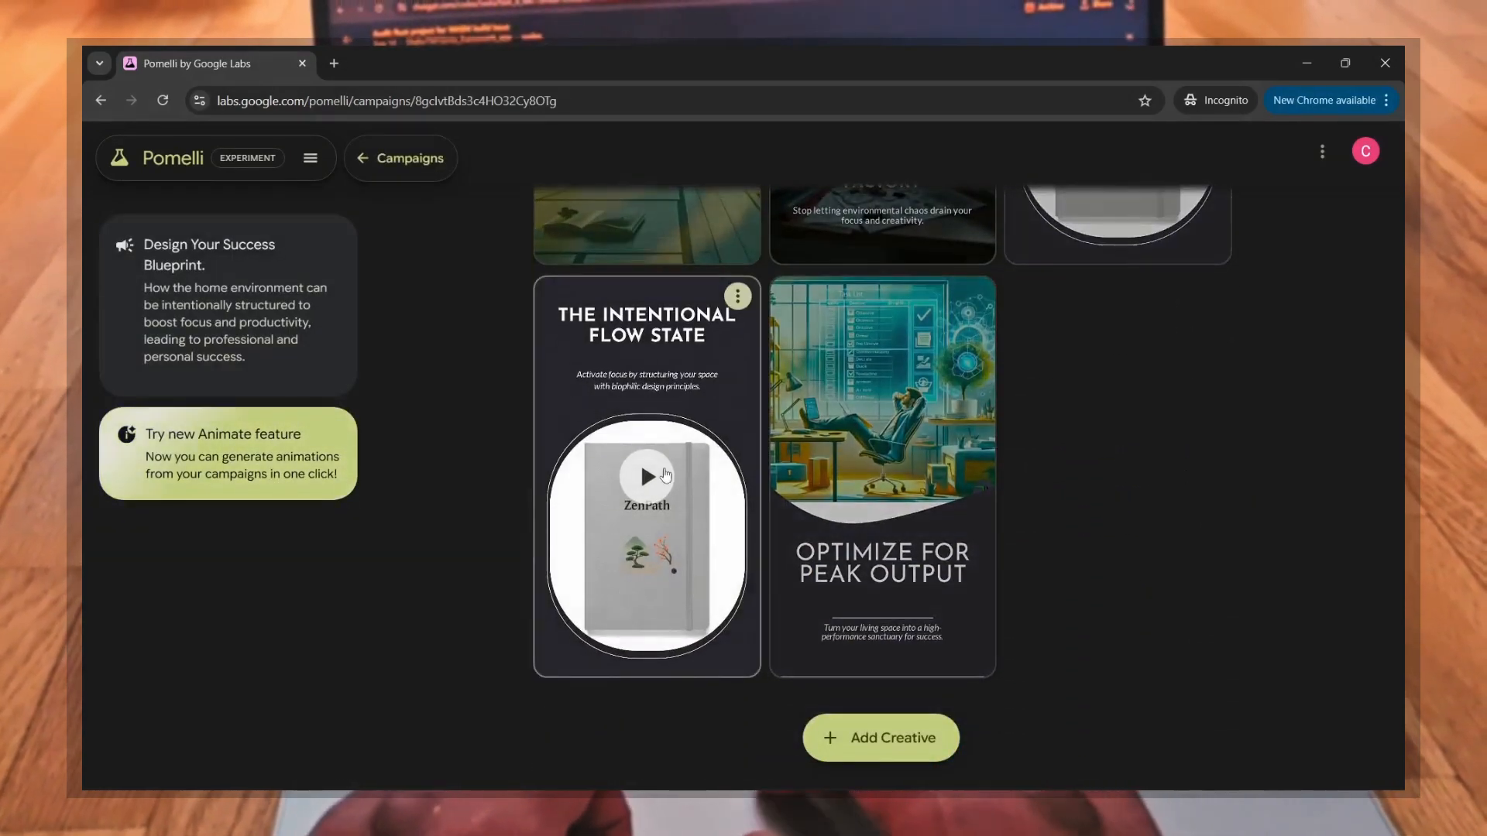
scroll(664, 474, up, 1)
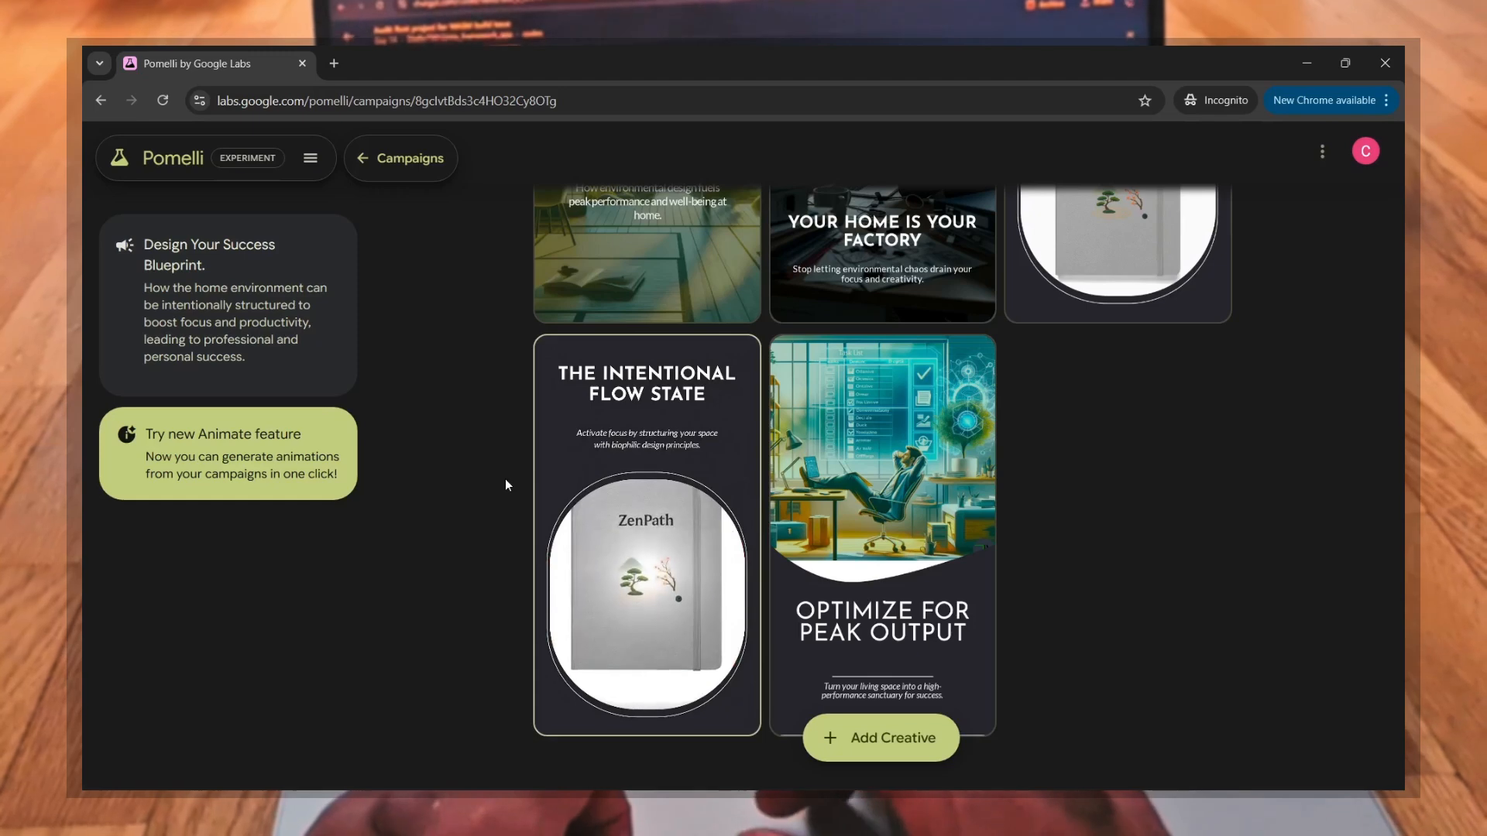
Step: Download the animated "The Intentional Flow State" creative
mouse_move(701, 631)
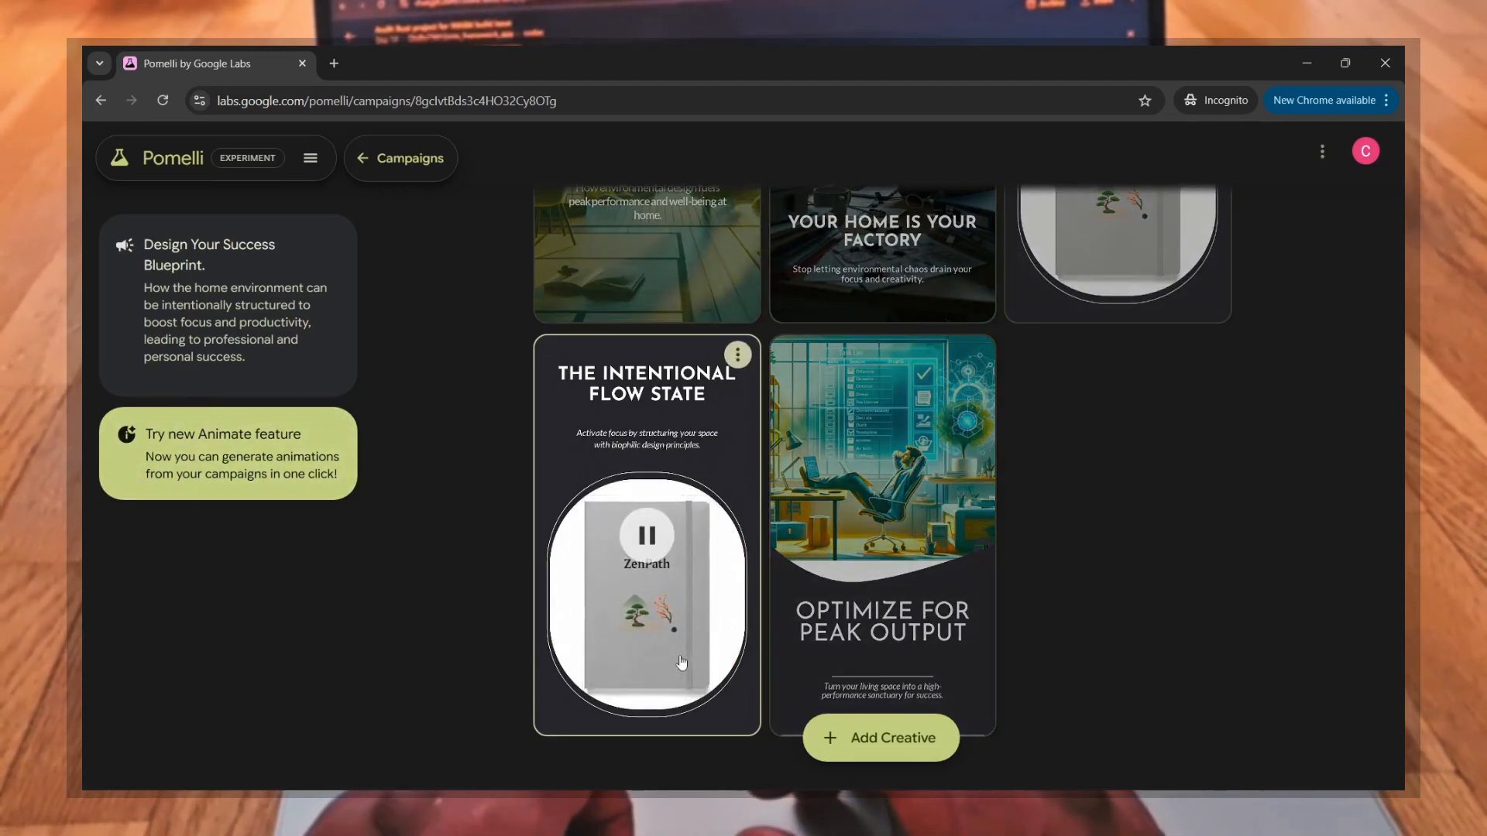
click(738, 356)
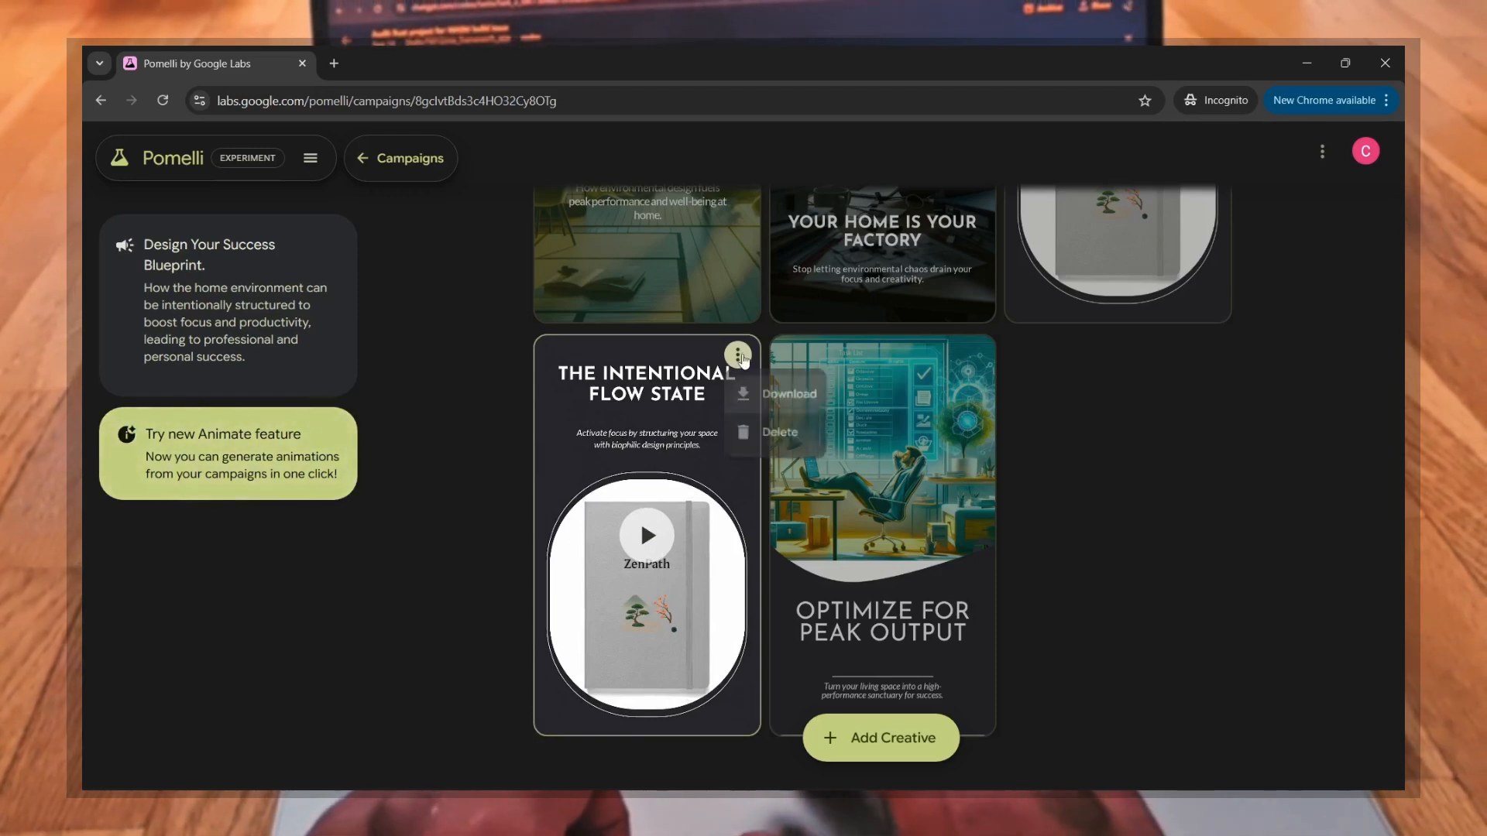
click(786, 394)
Step: Examine the aspect ratio and text element options for adding a new creative, and close the form without generating
scroll(1189, 491, down, 2)
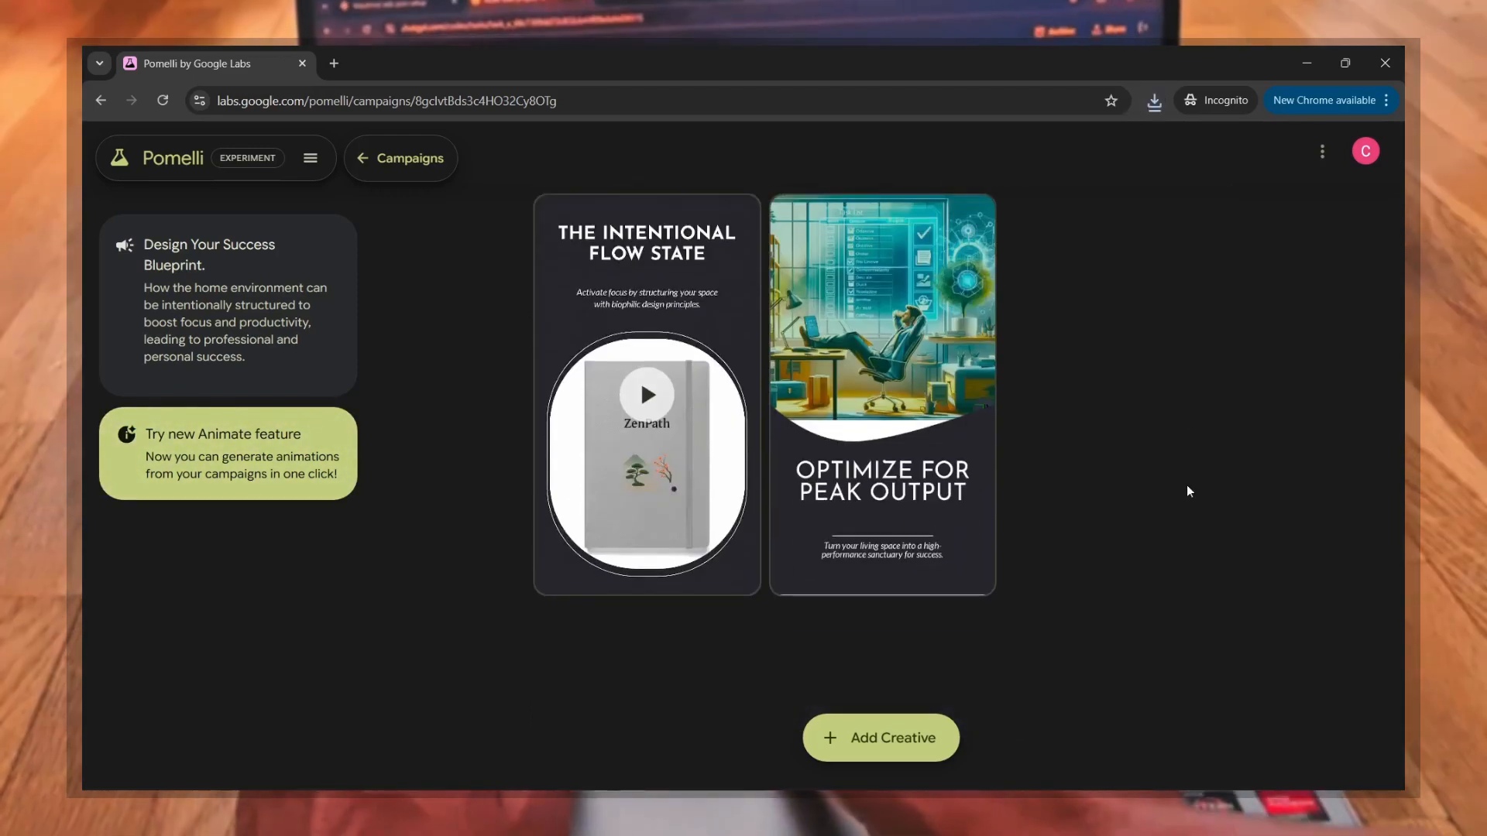
scroll(1186, 487, up, 6)
scroll(1188, 491, down, 5)
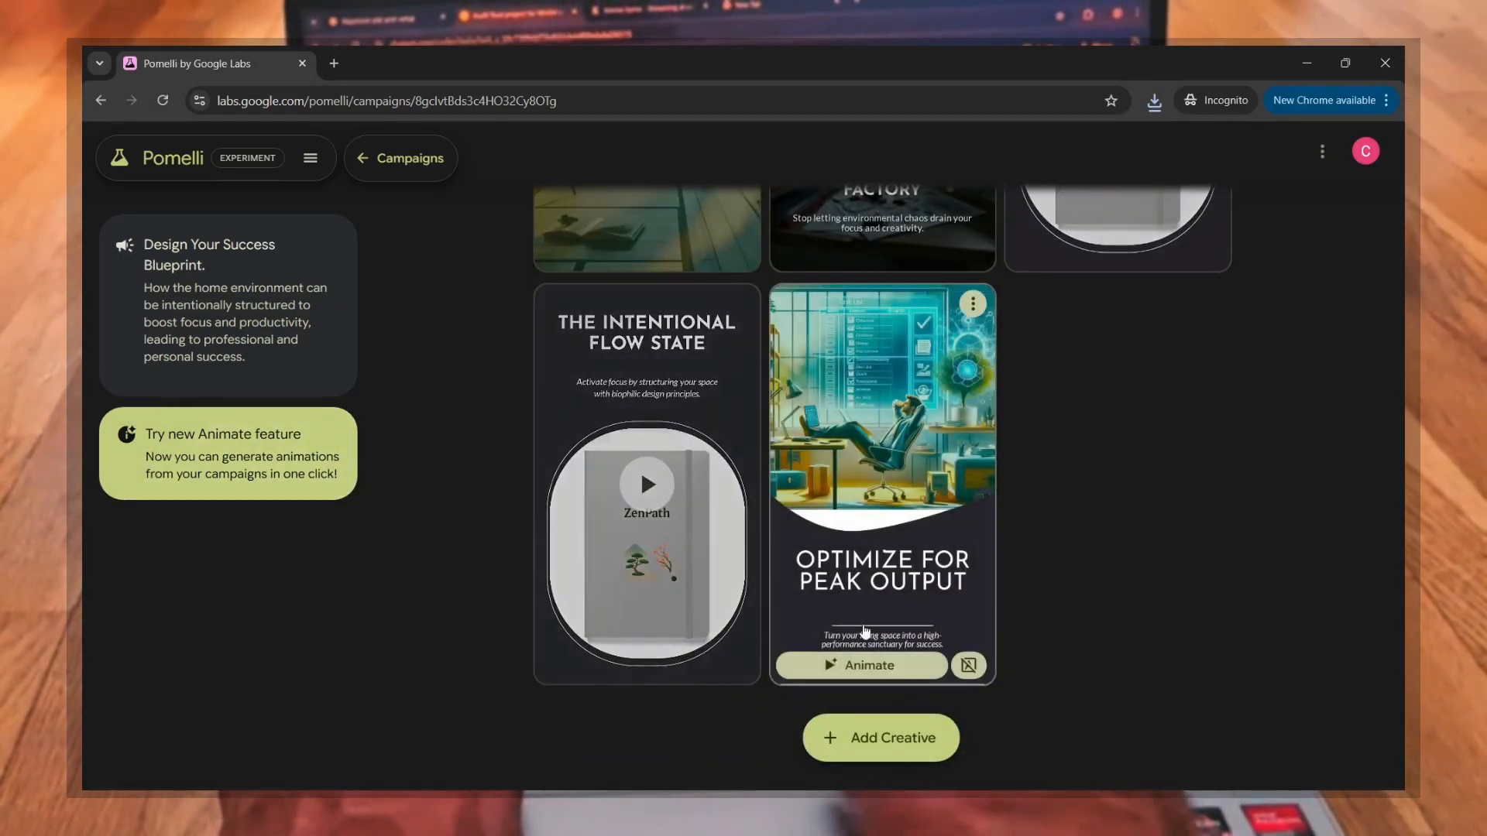
scroll(865, 631, up, 6)
scroll(866, 709, down, 5)
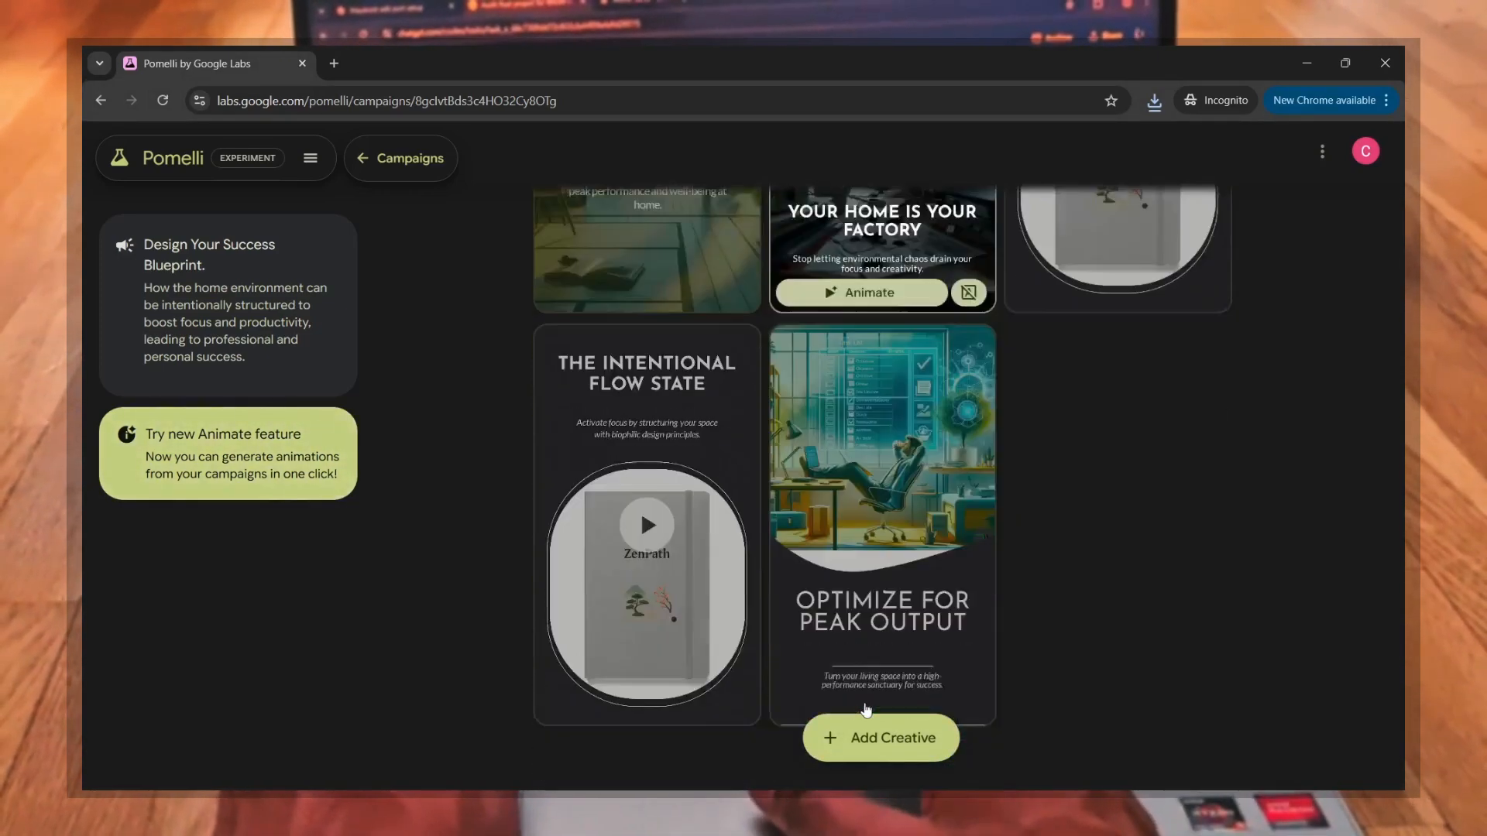
scroll(866, 710, down, 2)
click(876, 735)
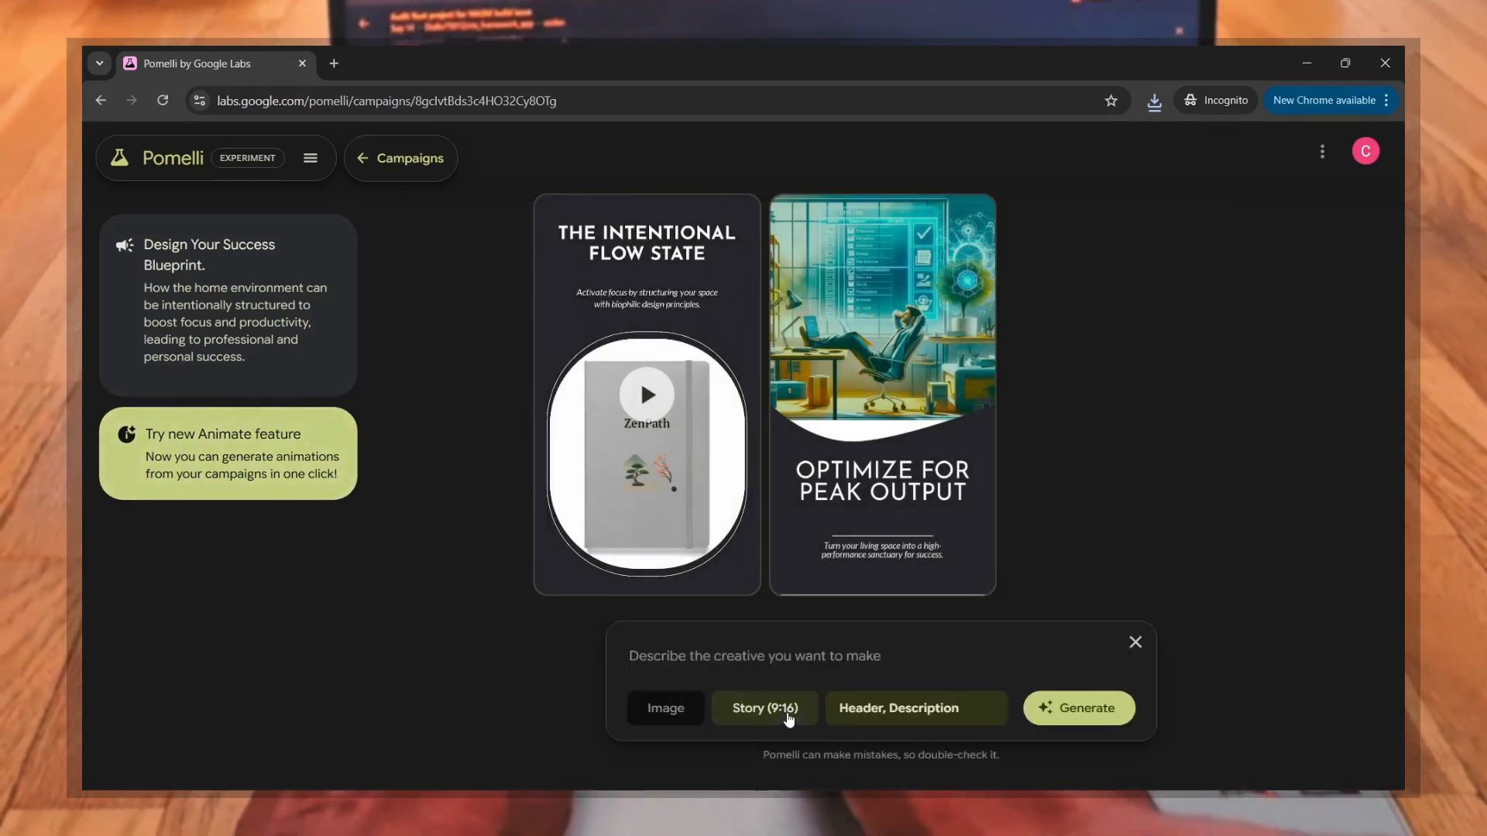
click(789, 717)
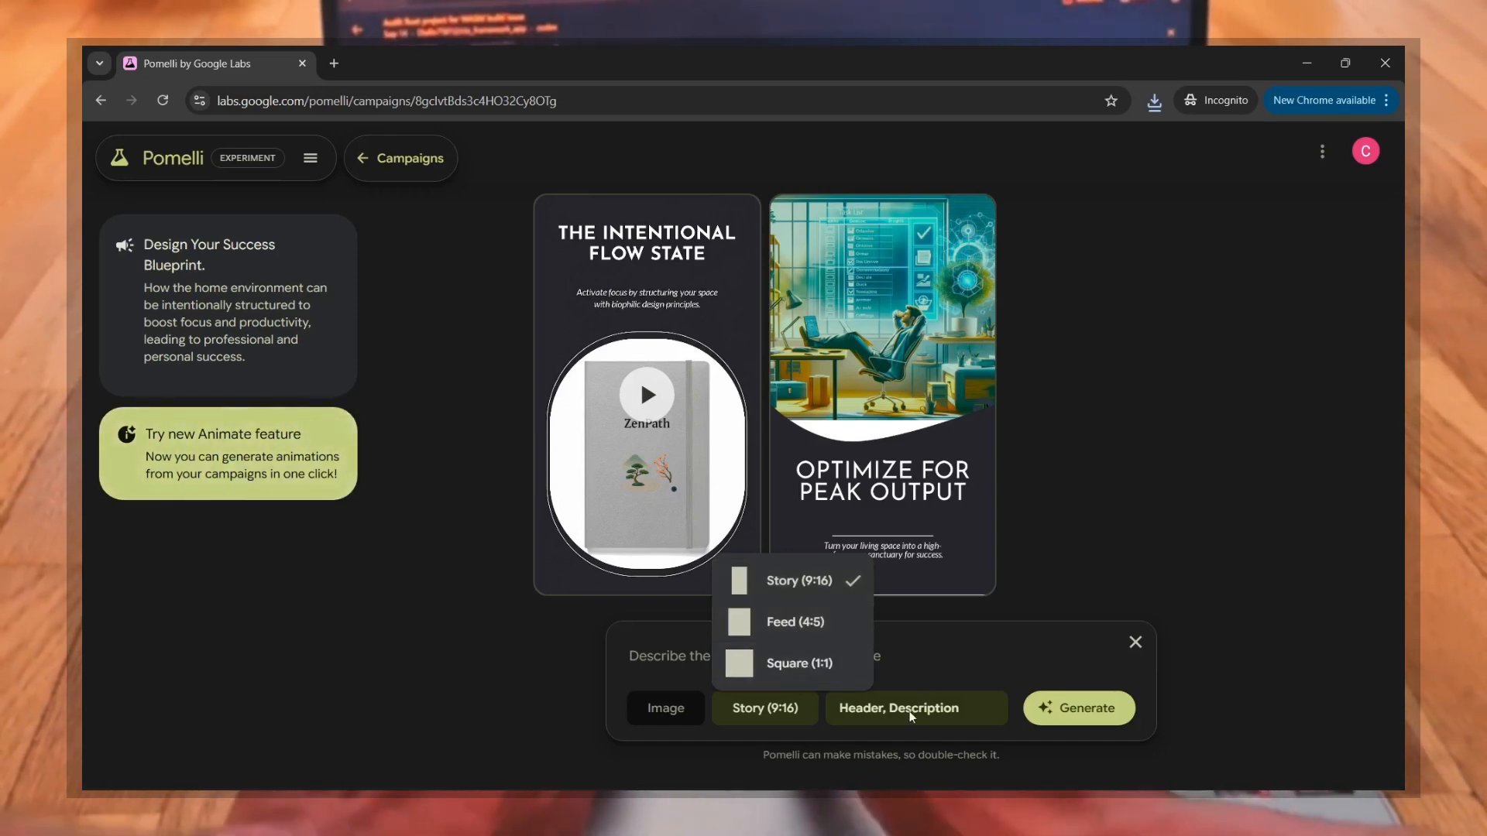
click(869, 710)
click(869, 710)
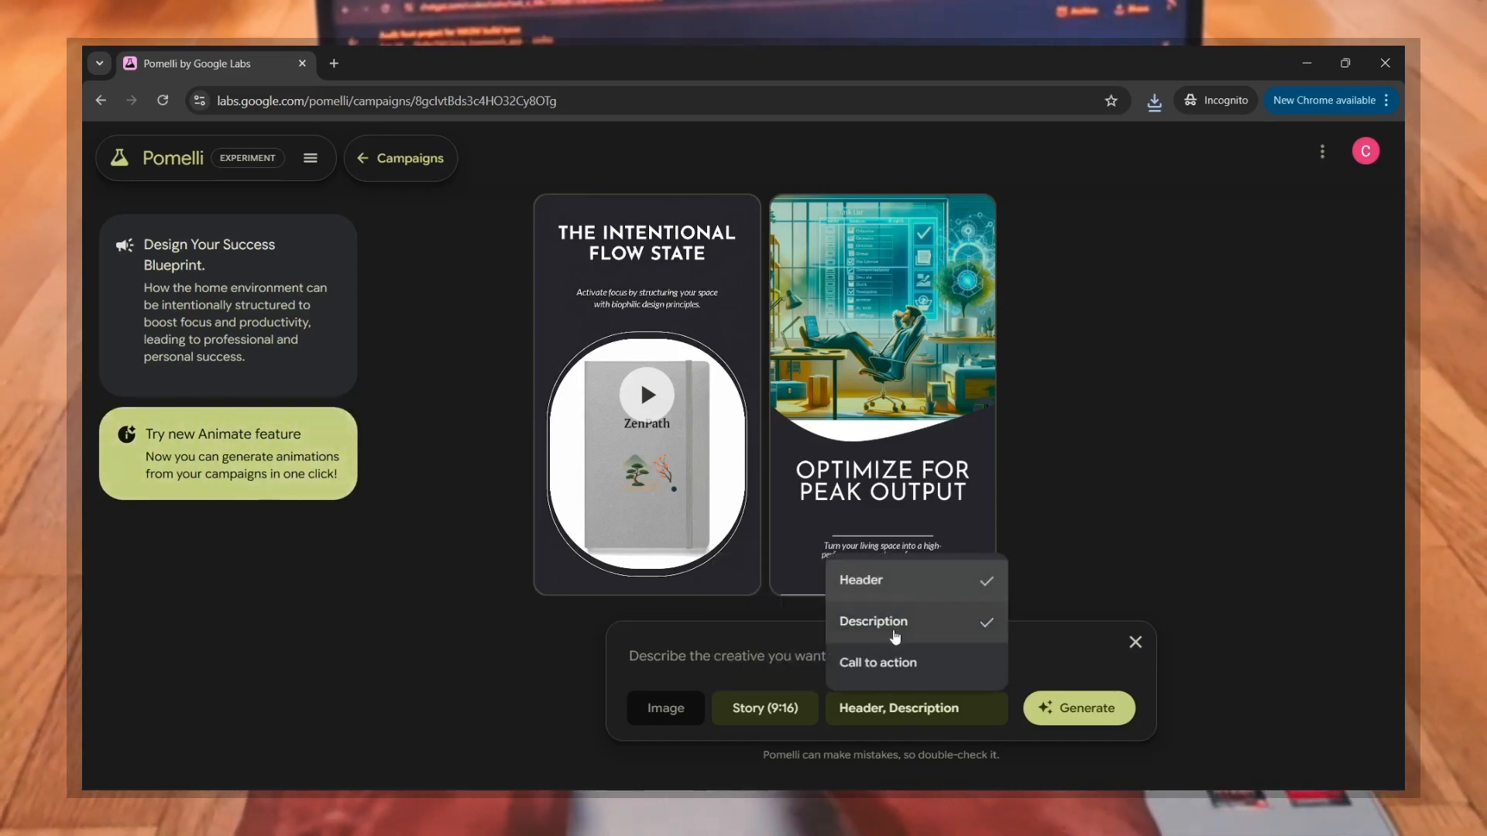
click(959, 665)
click(958, 666)
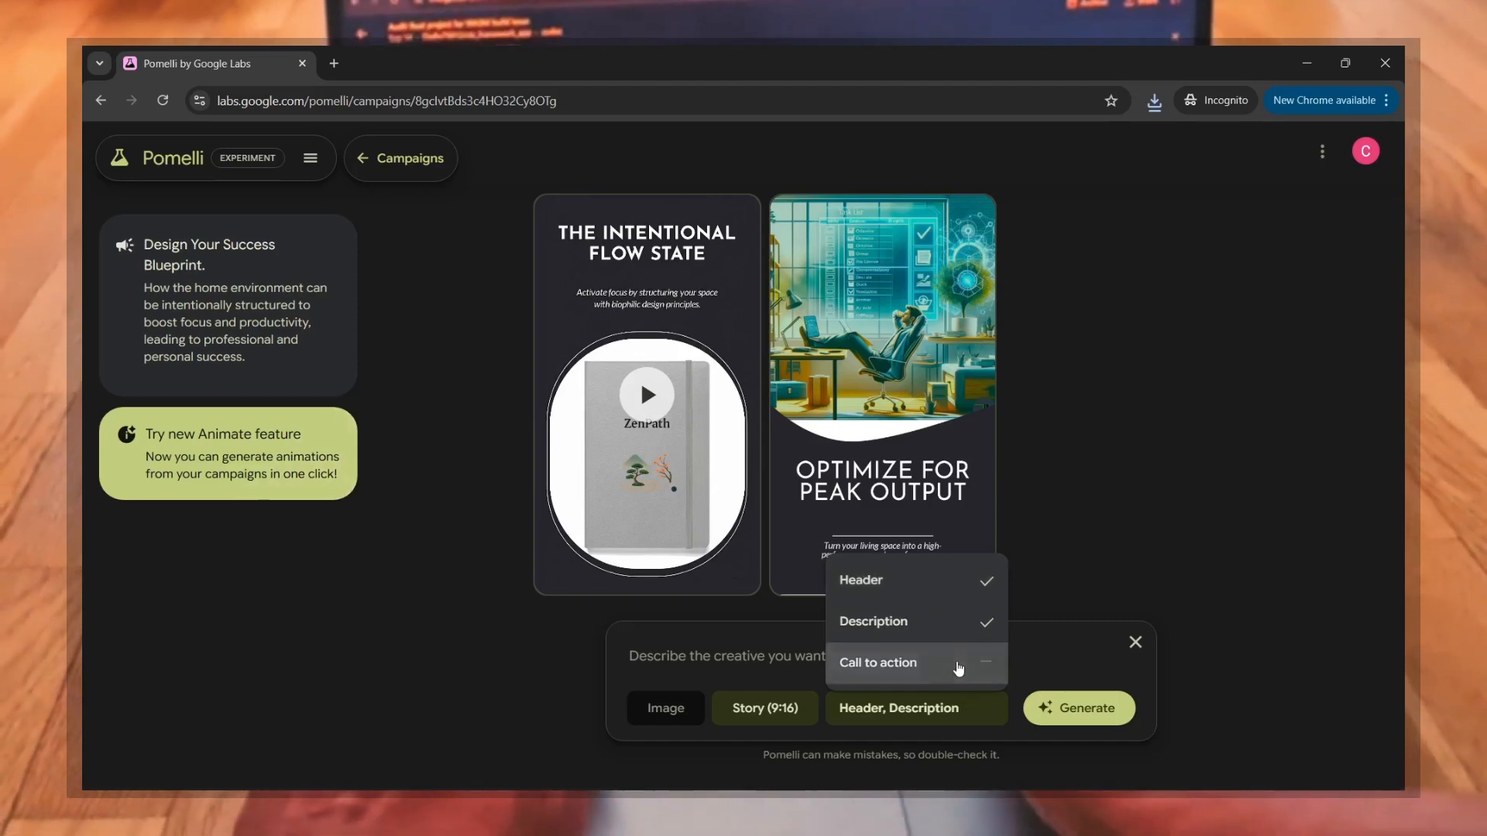
click(1068, 647)
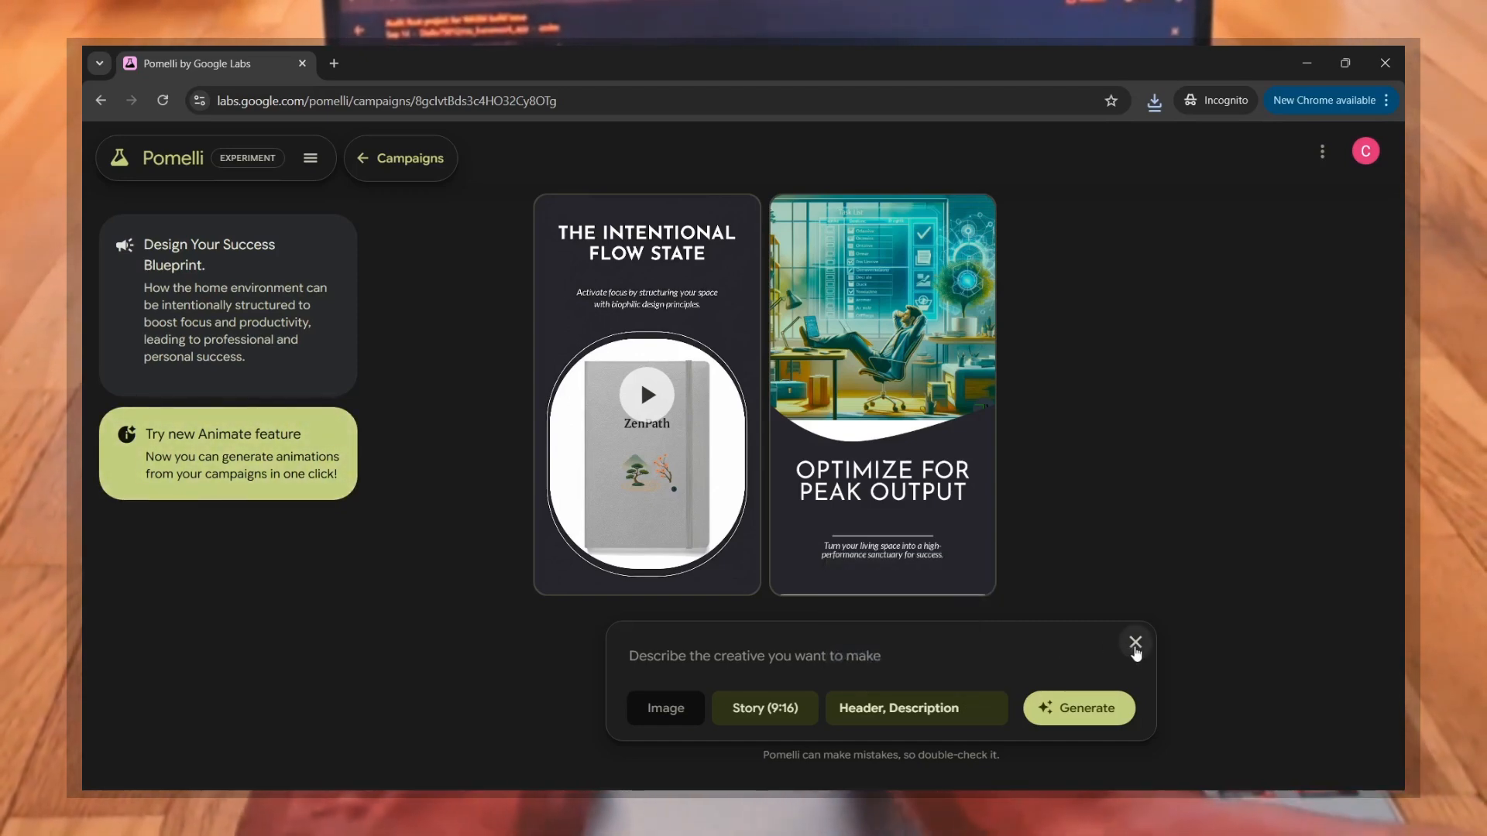
click(1135, 645)
scroll(1065, 446, up, 5)
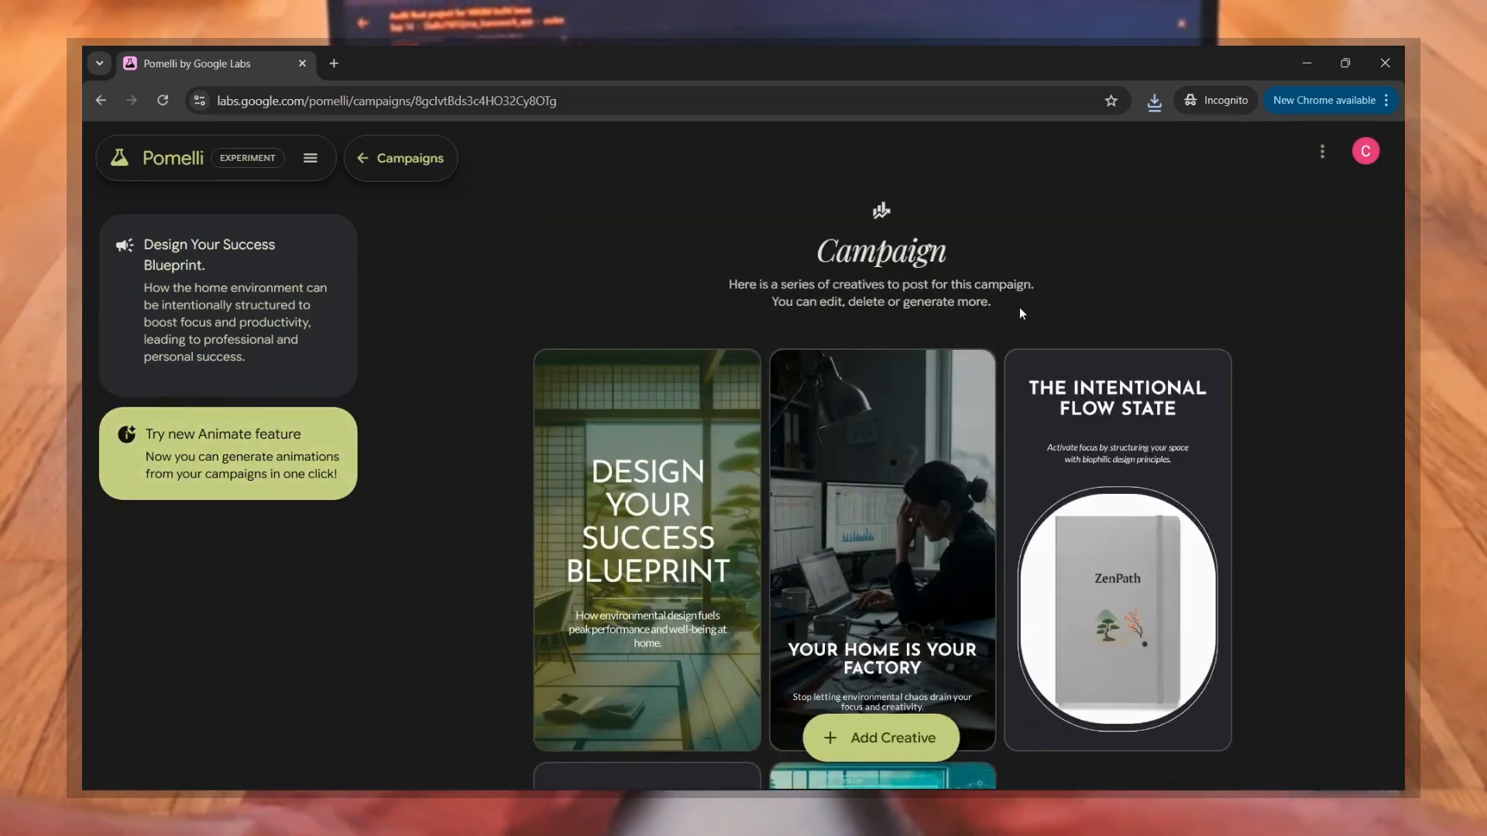
Step: Return to the campaign overview and examine the prompt for describing a new campaign, leaving it empty
click(361, 160)
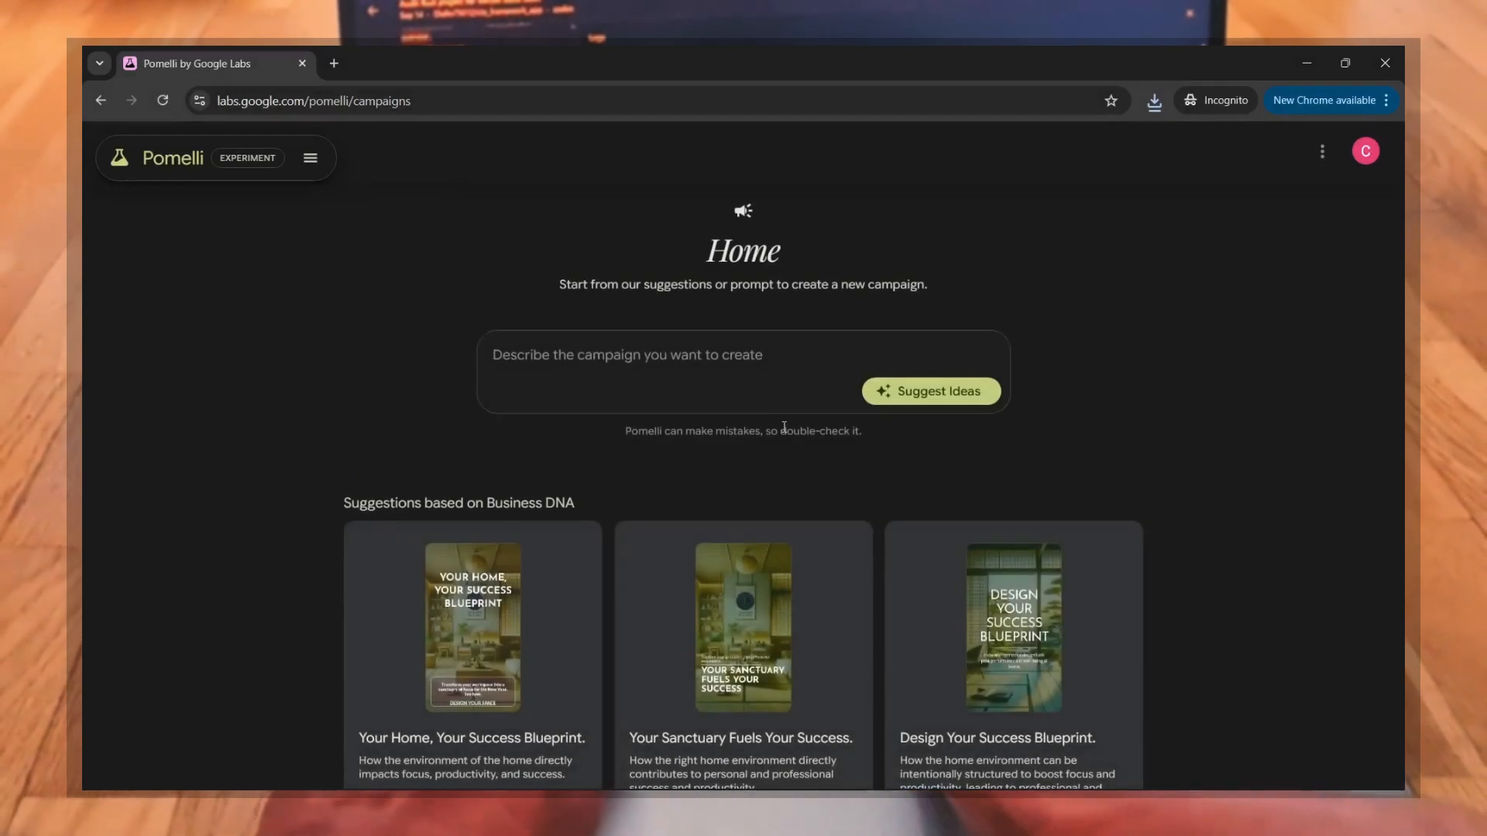
click(631, 354)
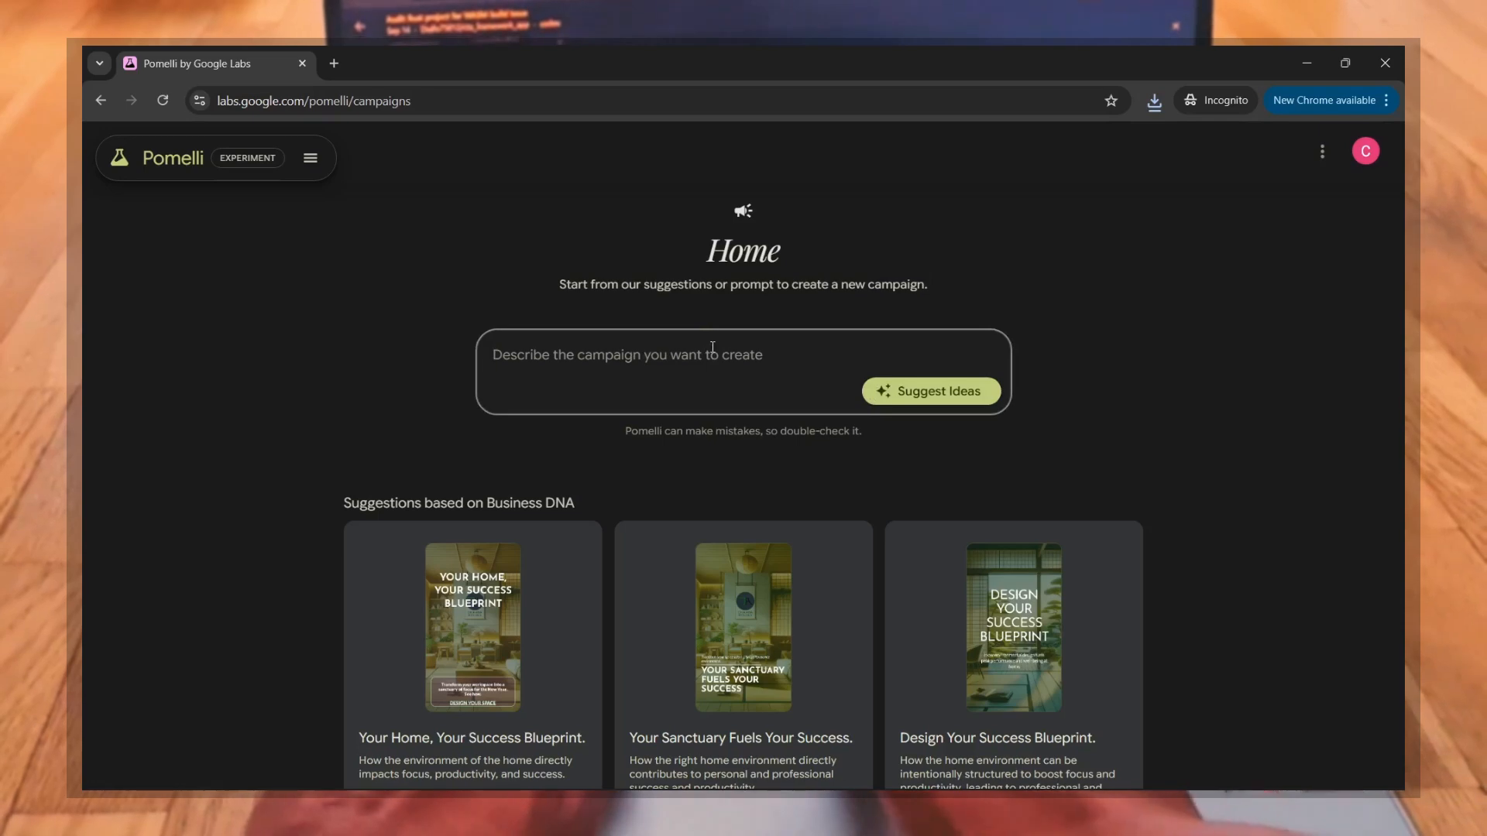
text(n)
key(BackSpace)
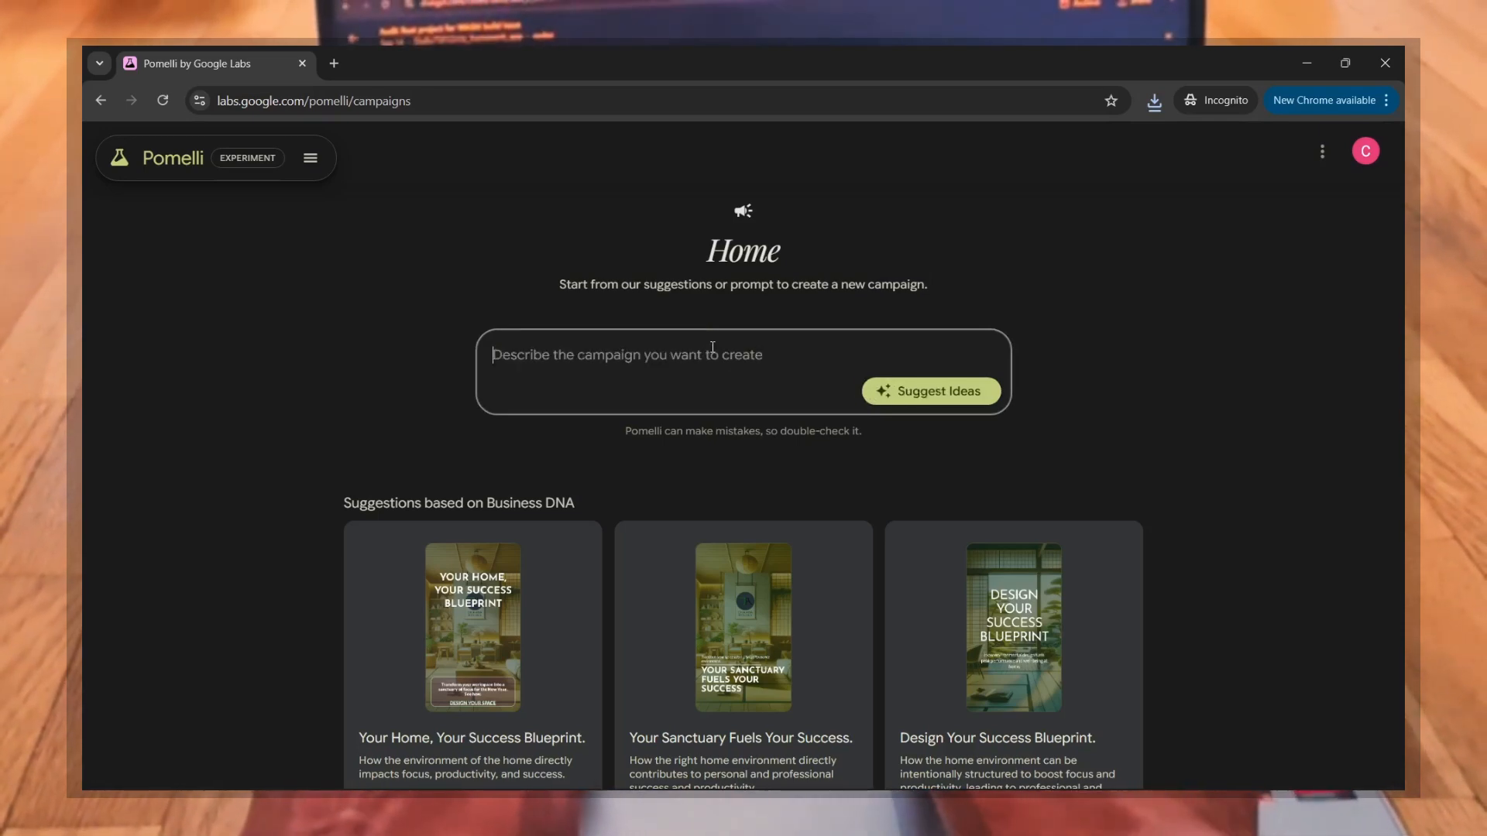
click(1231, 473)
Step: Reopen the "Design Your Success Blueprint." campaign and review its description and creatives
scroll(1232, 473, down, 2)
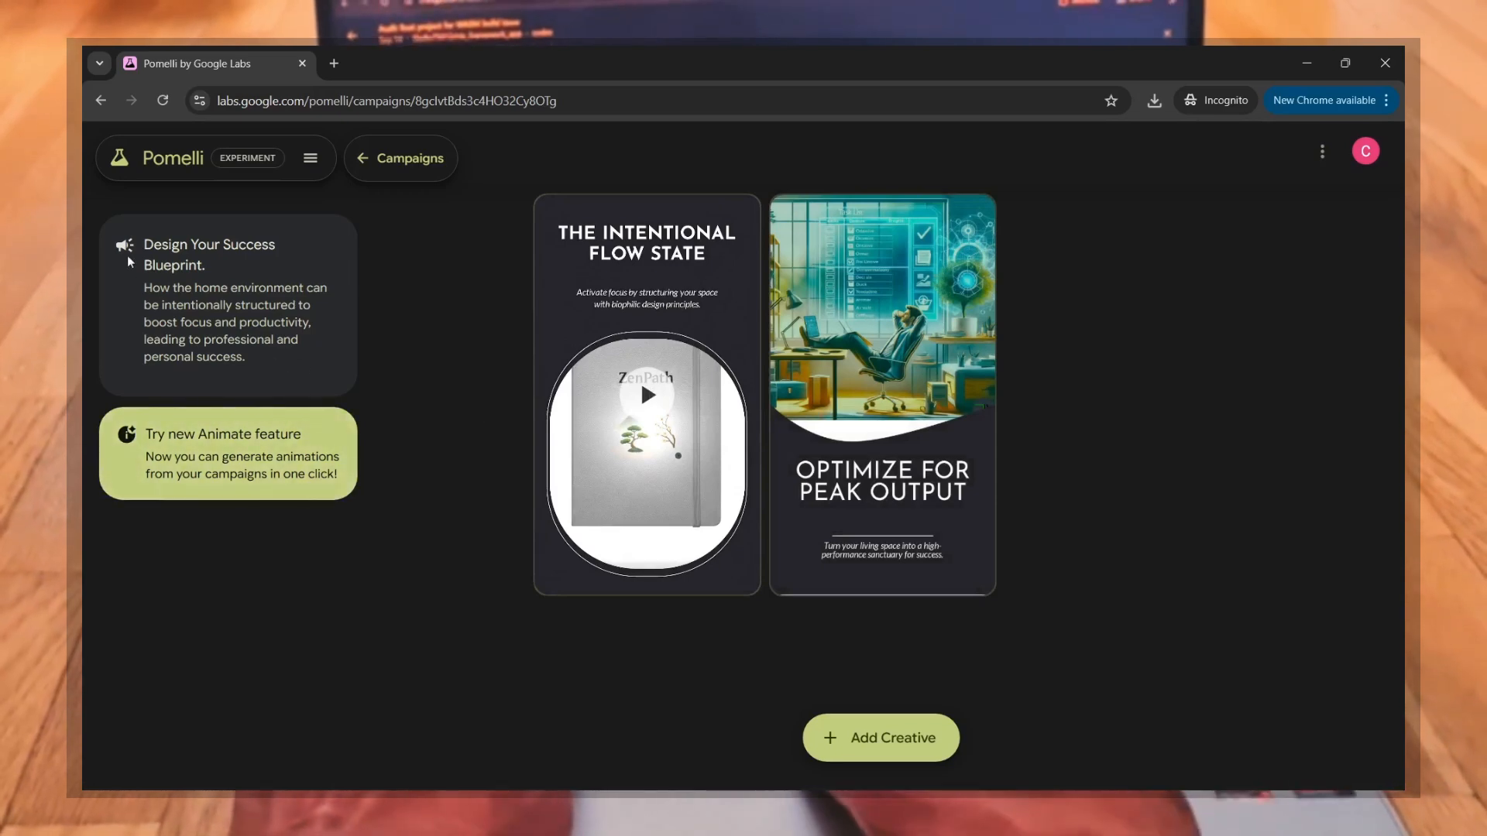
drag(250, 369, 143, 244)
click(466, 342)
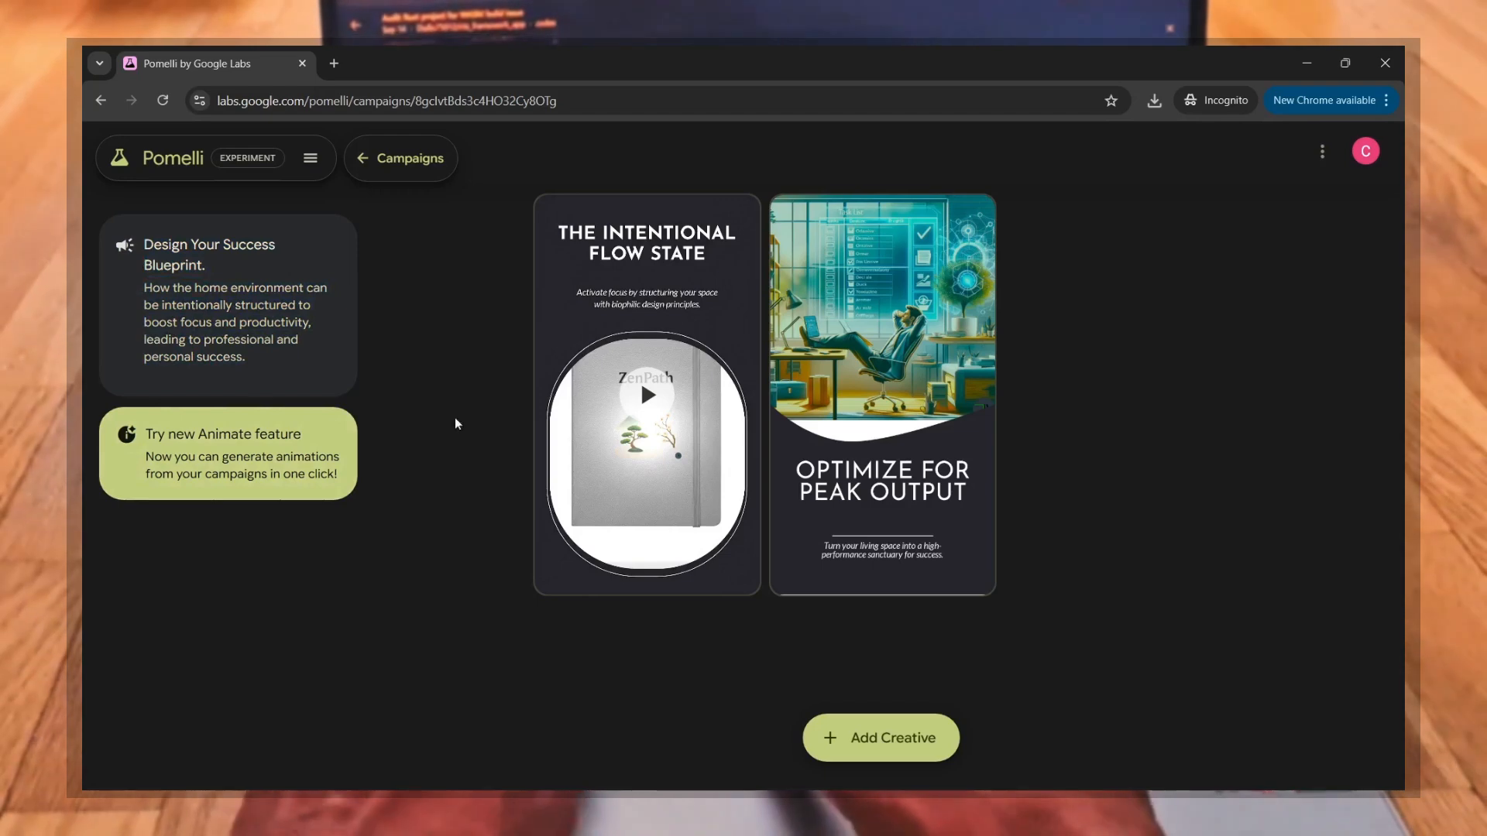
scroll(740, 507, up, 6)
scroll(741, 506, up, 2)
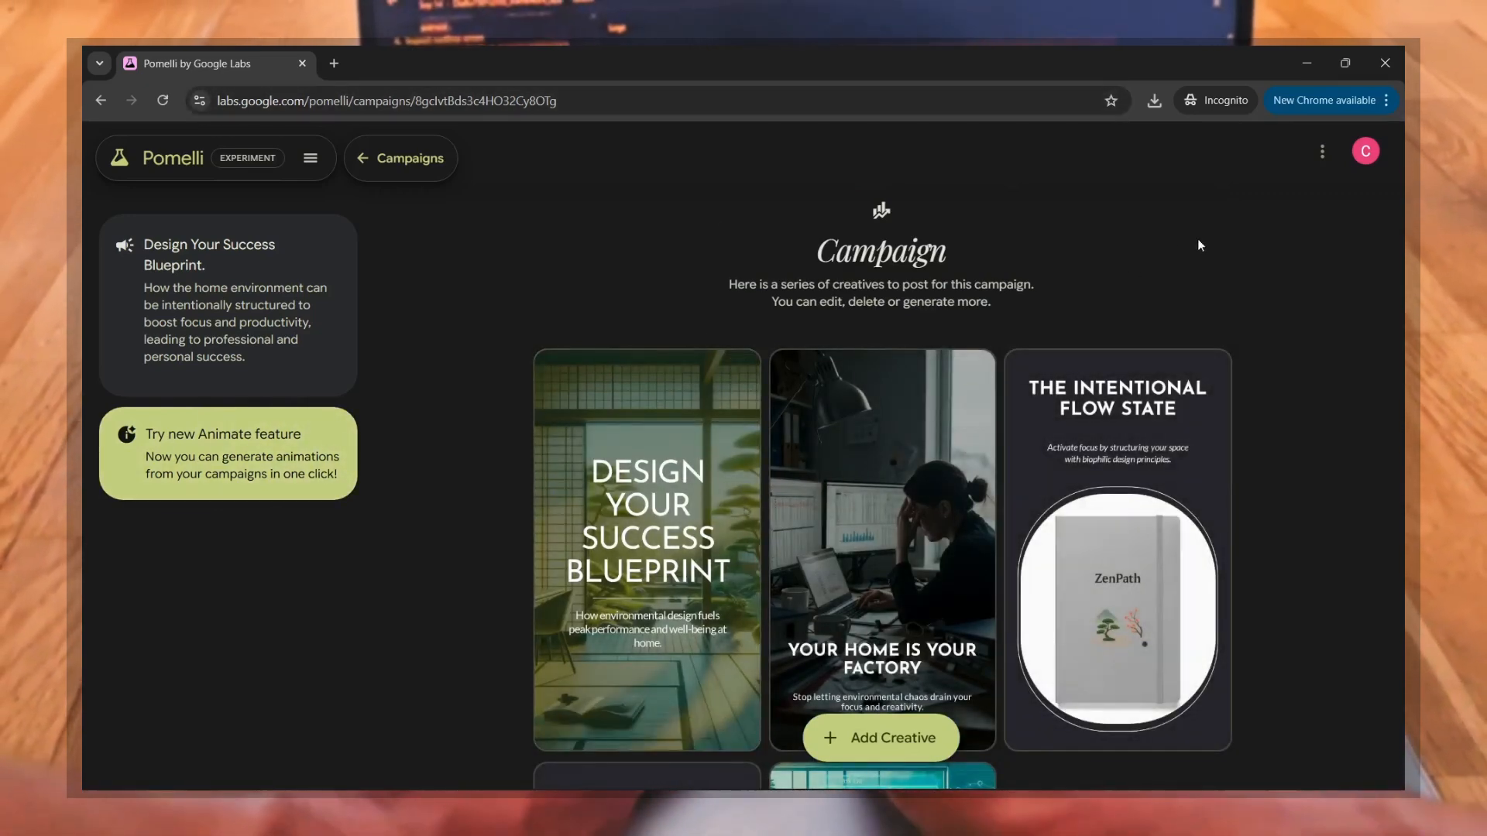
Step: Generate the business data downloads, review the contents of business.json, and close the file and the download dialog
click(1320, 153)
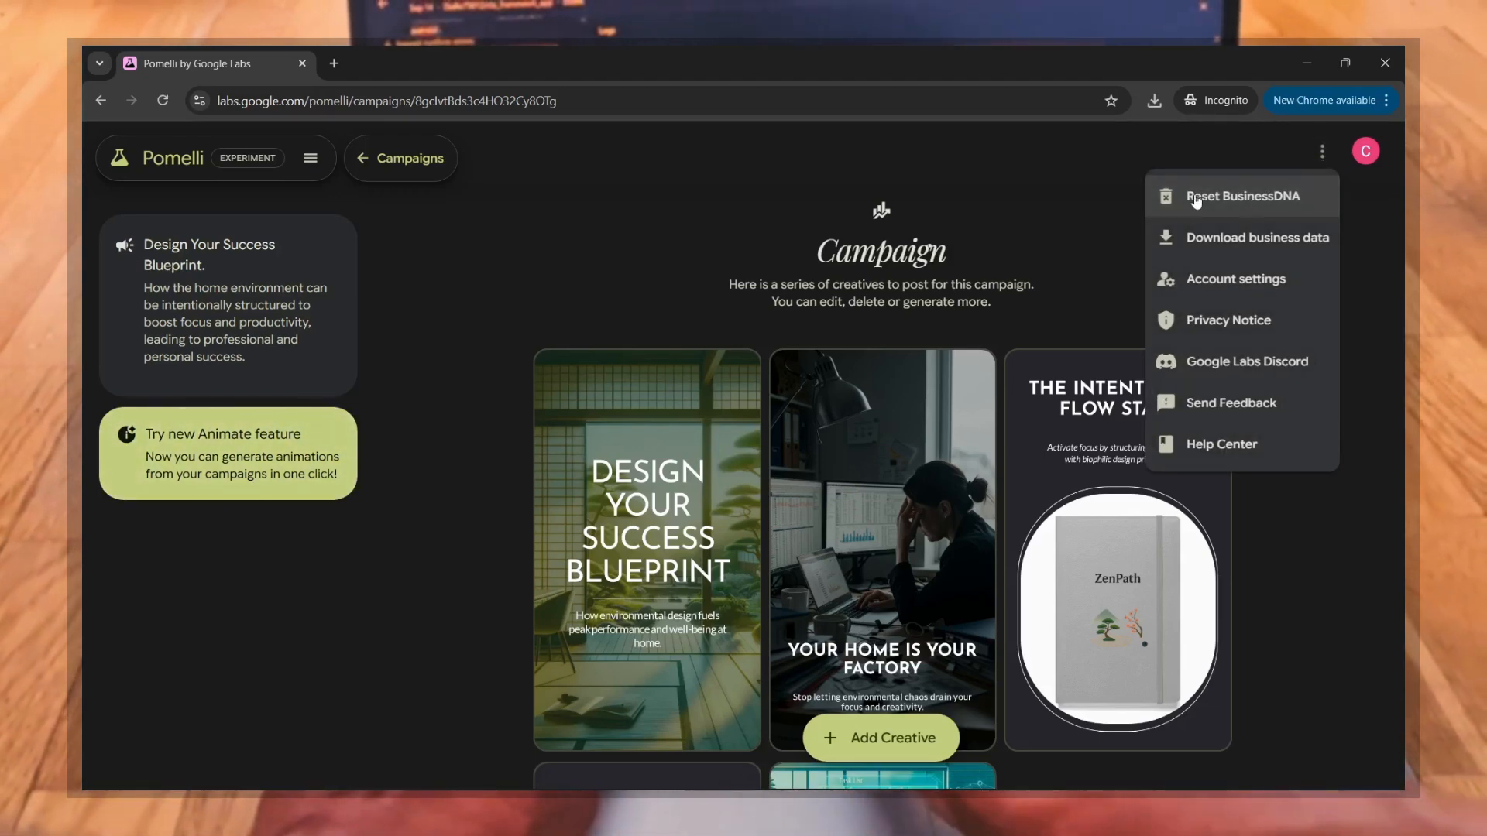
click(1170, 243)
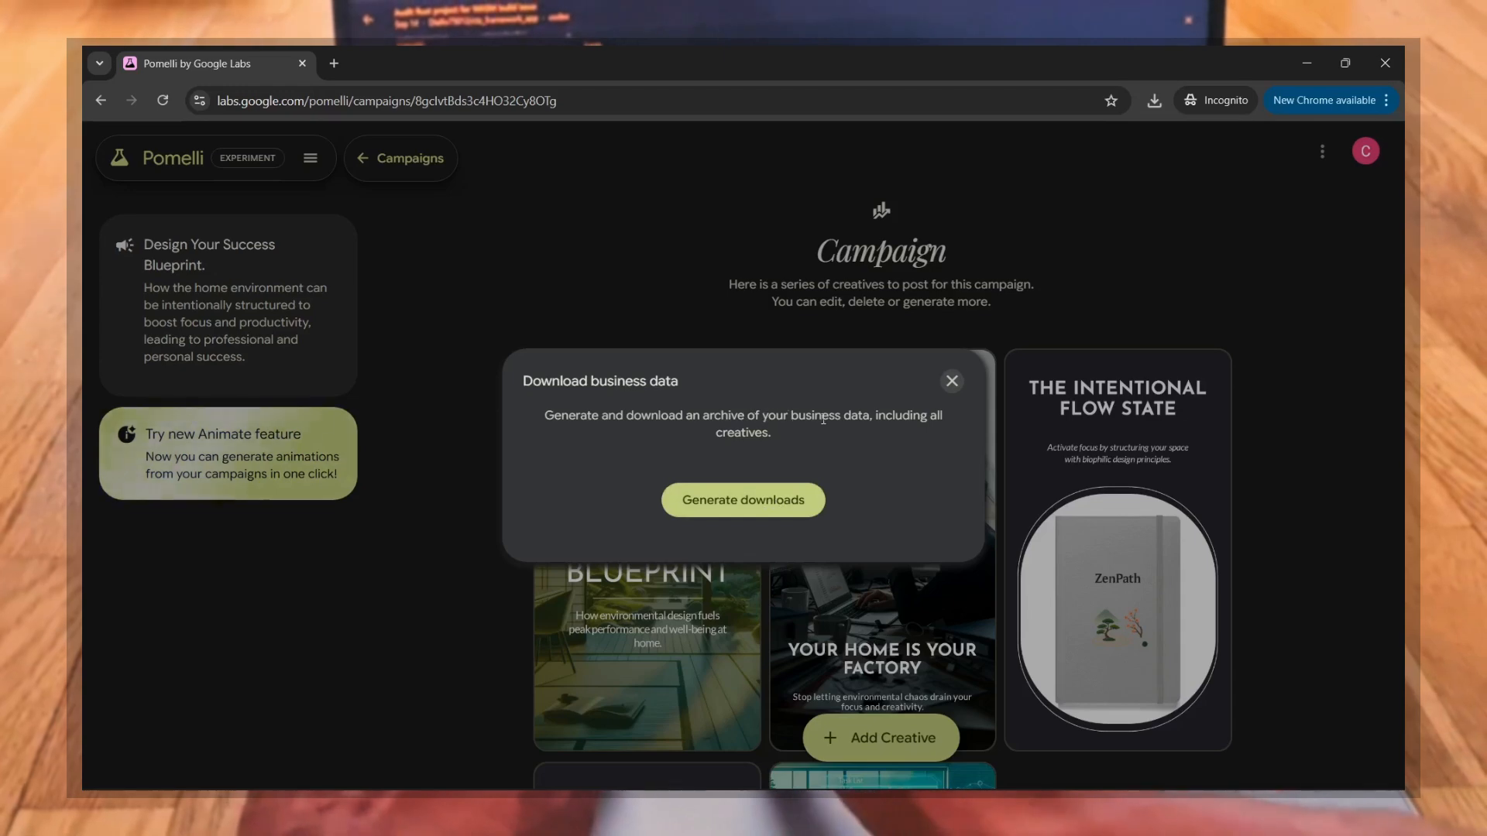
click(757, 509)
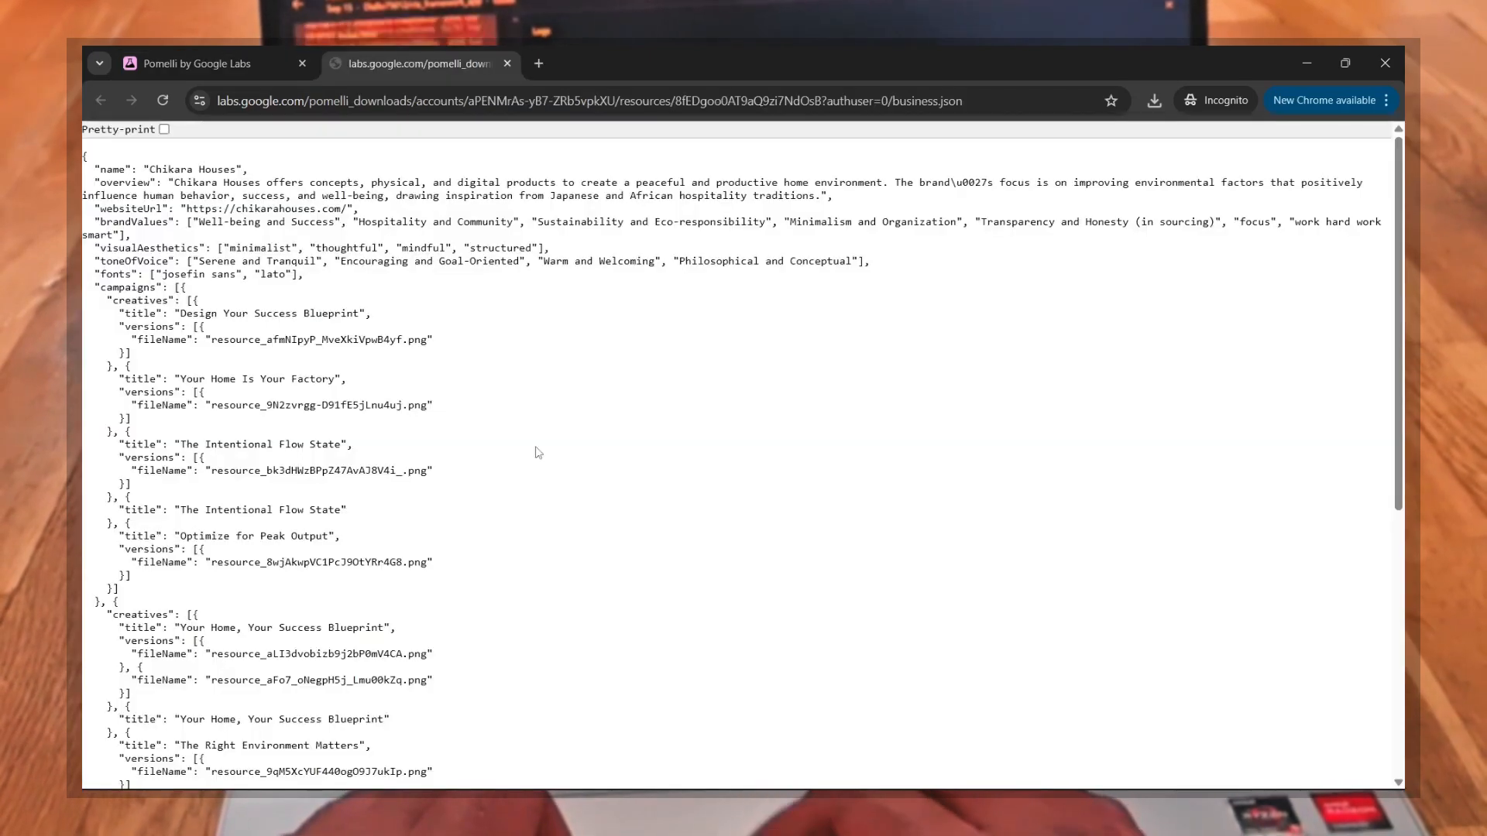
scroll(539, 453, down, 6)
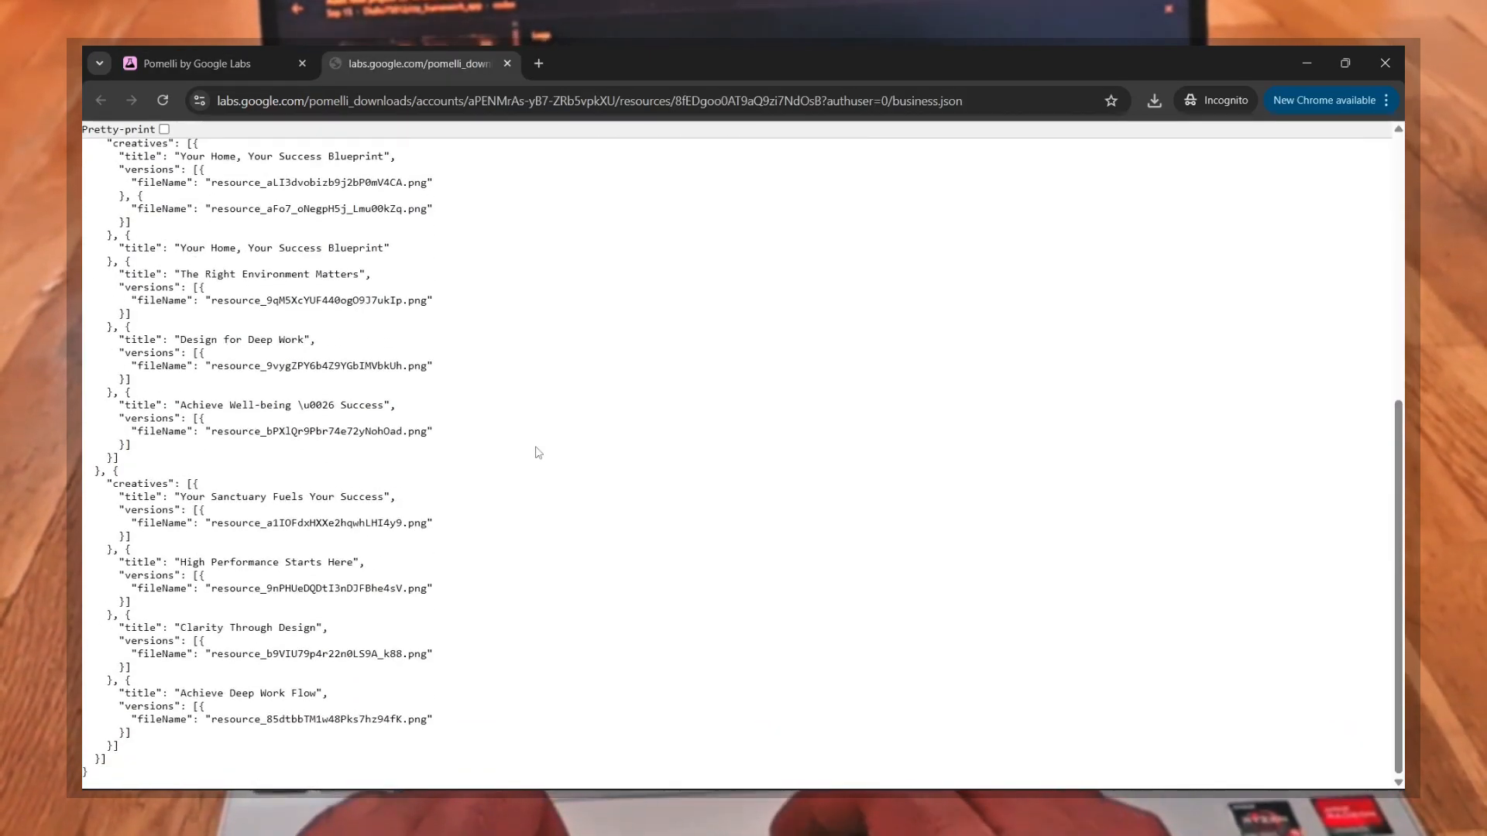
scroll(392, 521, up, 6)
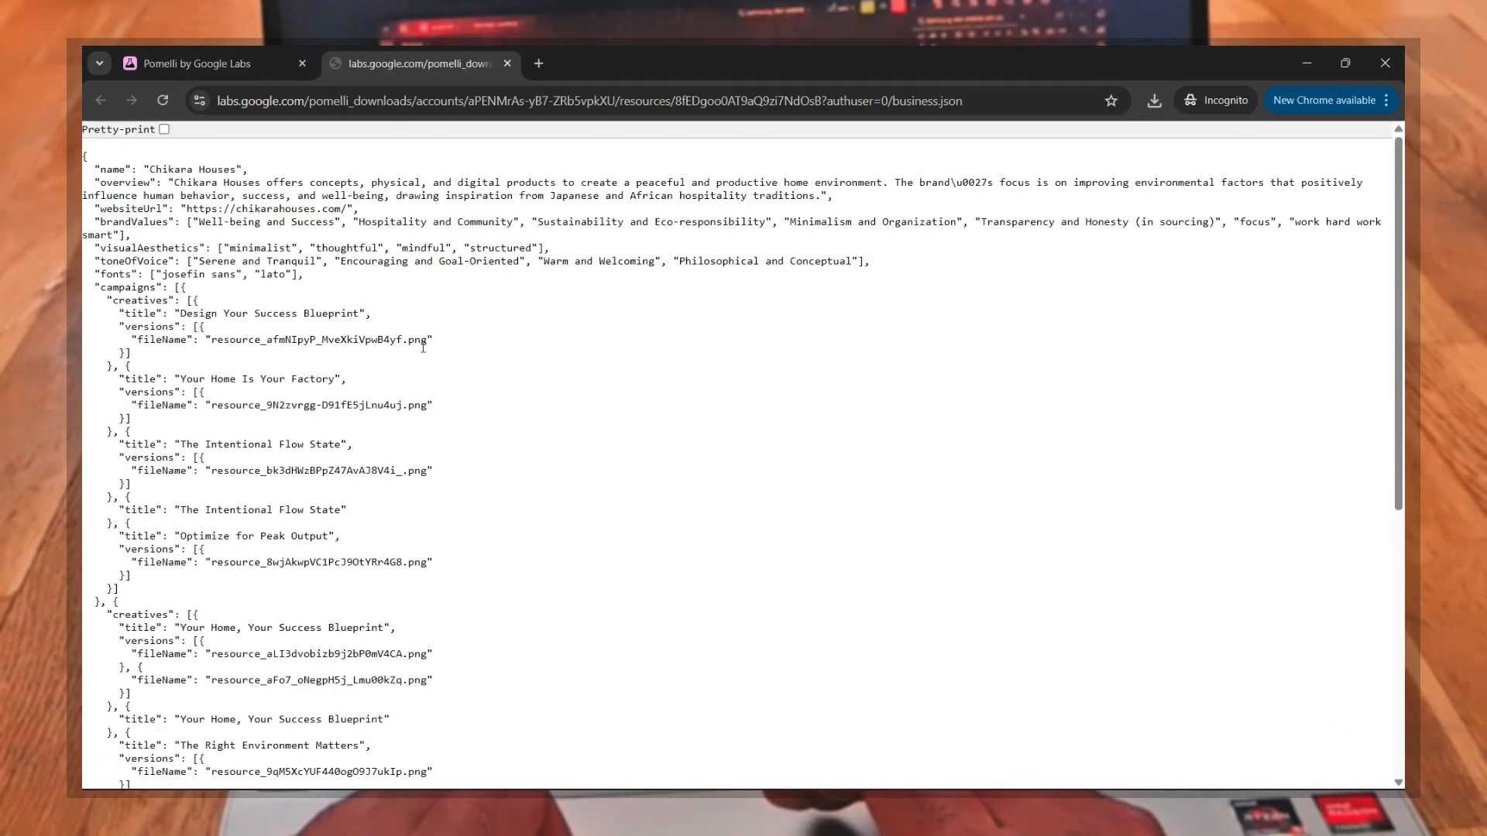
click(508, 63)
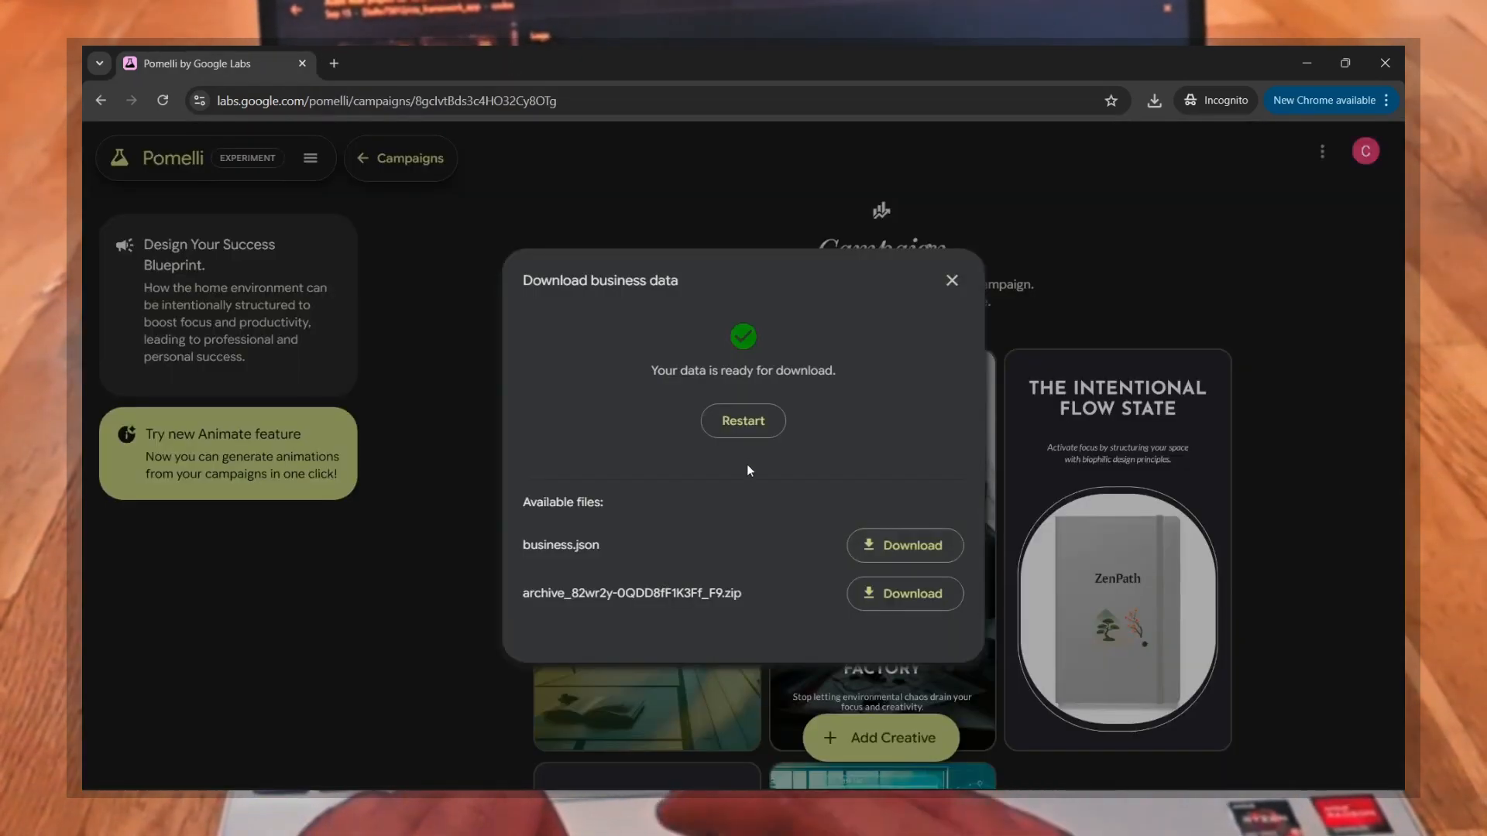
click(1170, 263)
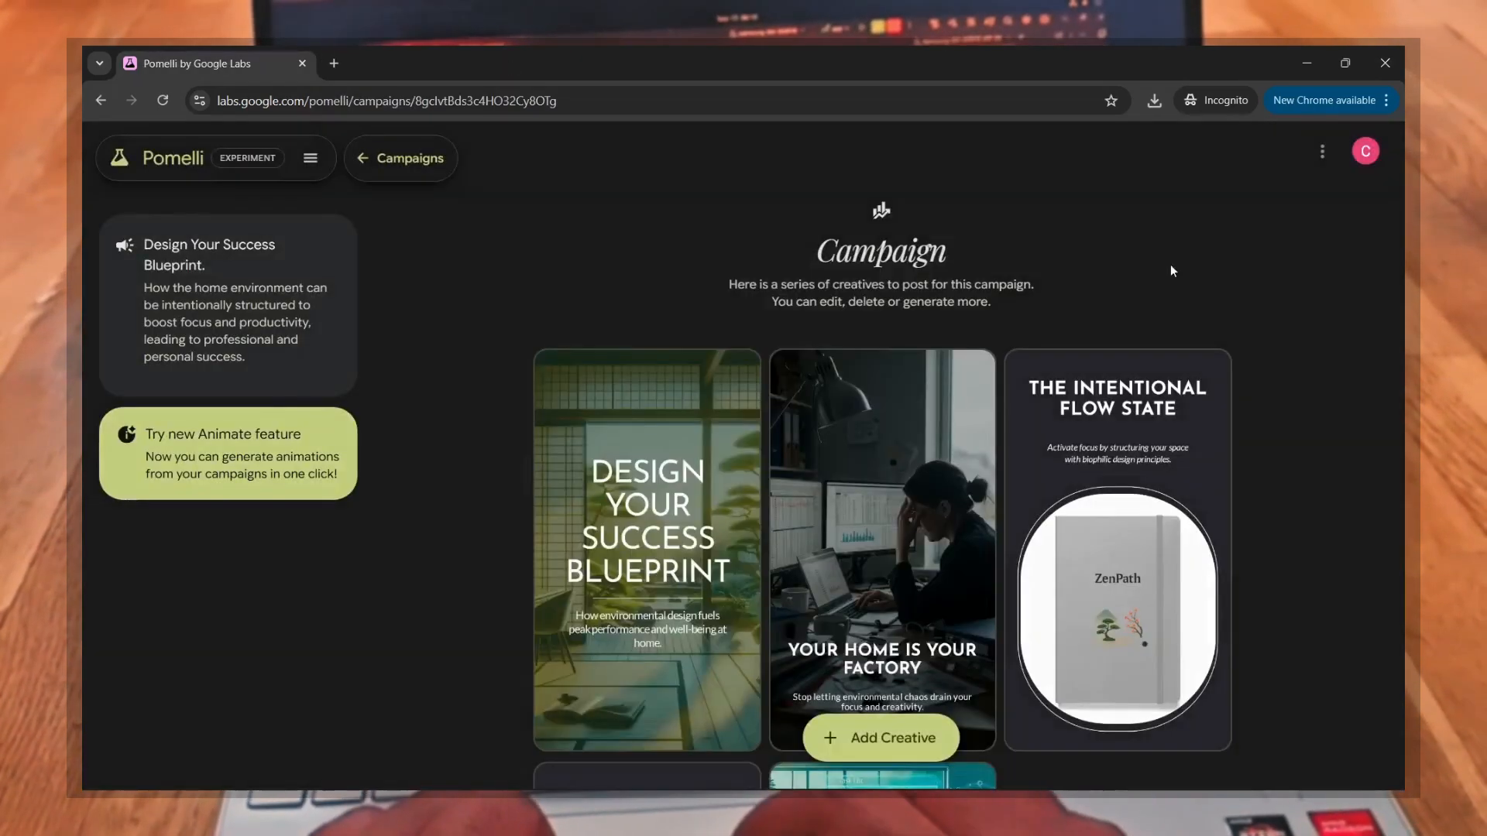
Step: Turn off "Help improve Pomelli for everyone" in the account settings and read its data usage notice
click(1321, 152)
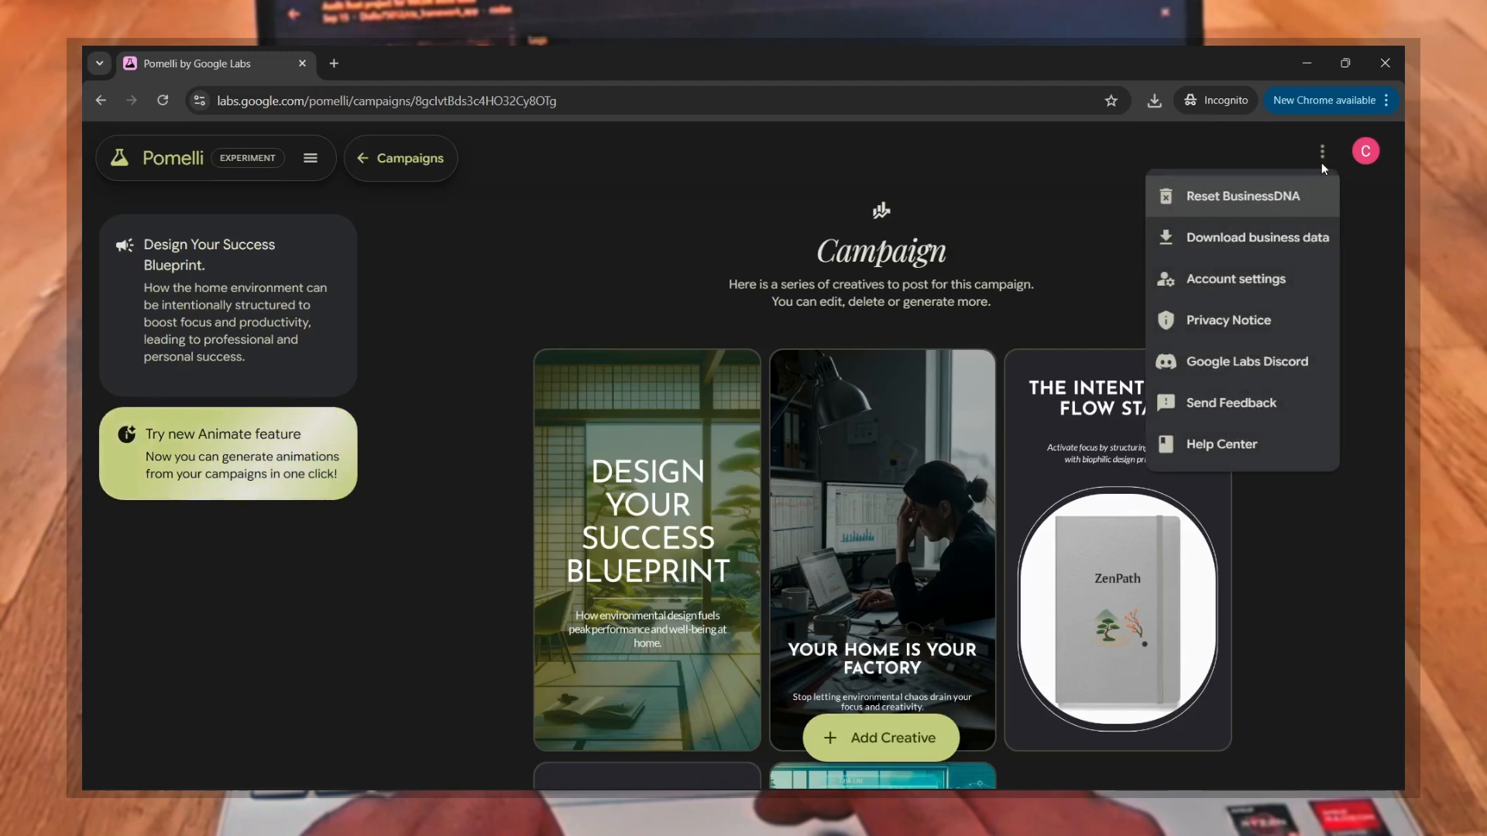
click(1268, 283)
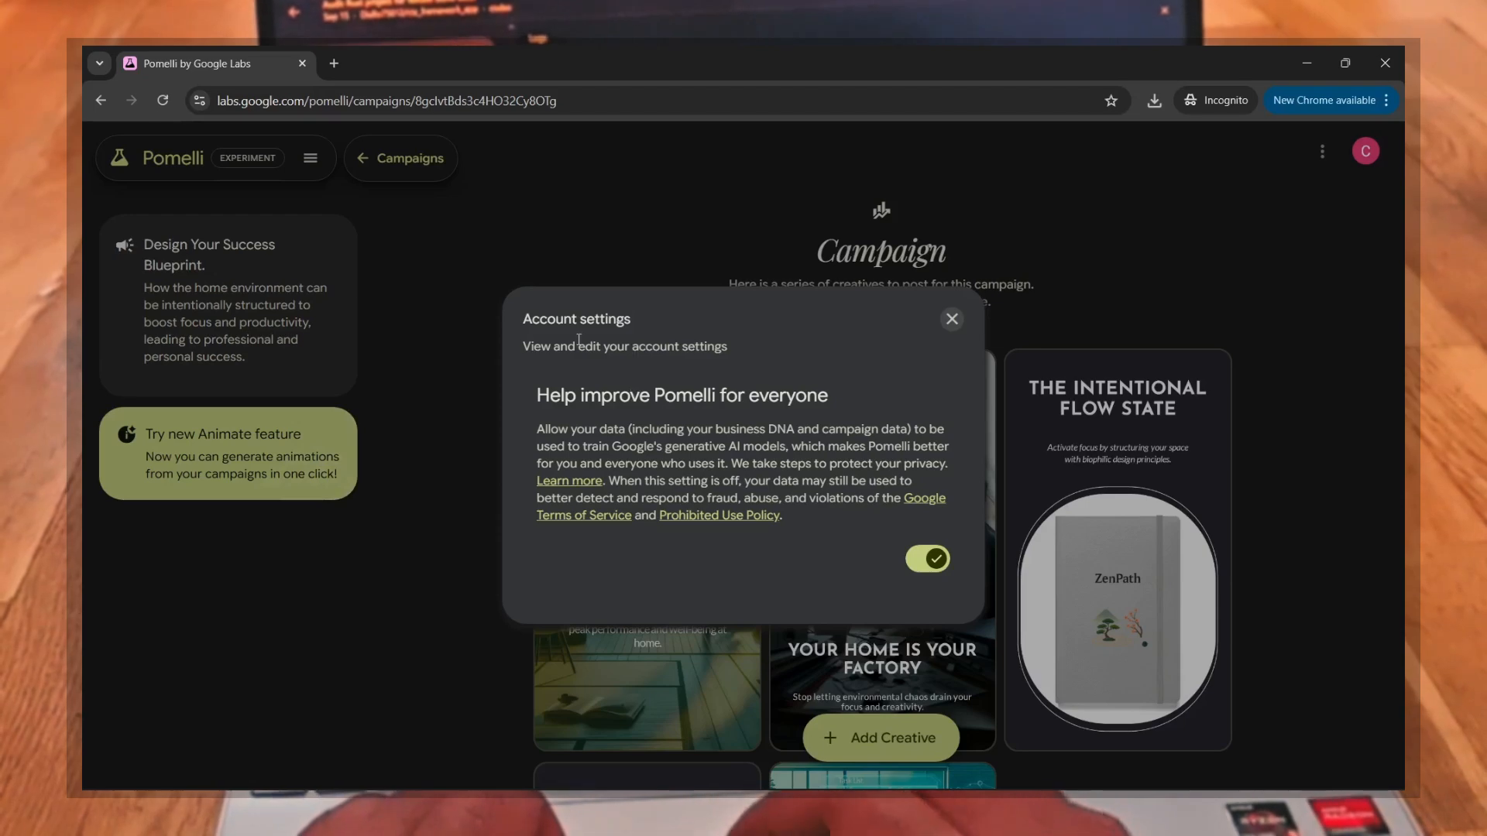
click(918, 565)
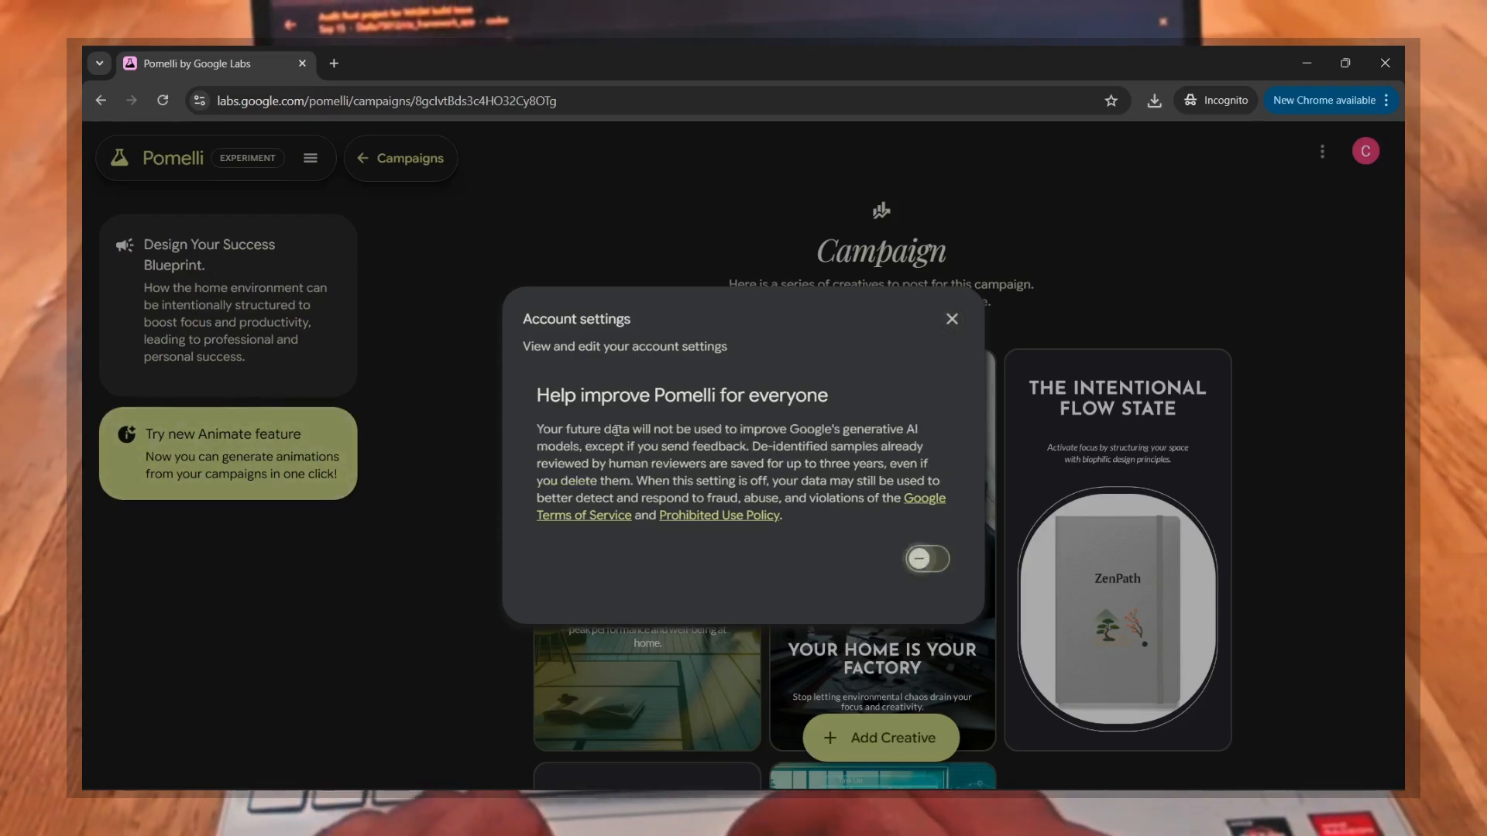
drag(556, 424, 867, 421)
click(874, 474)
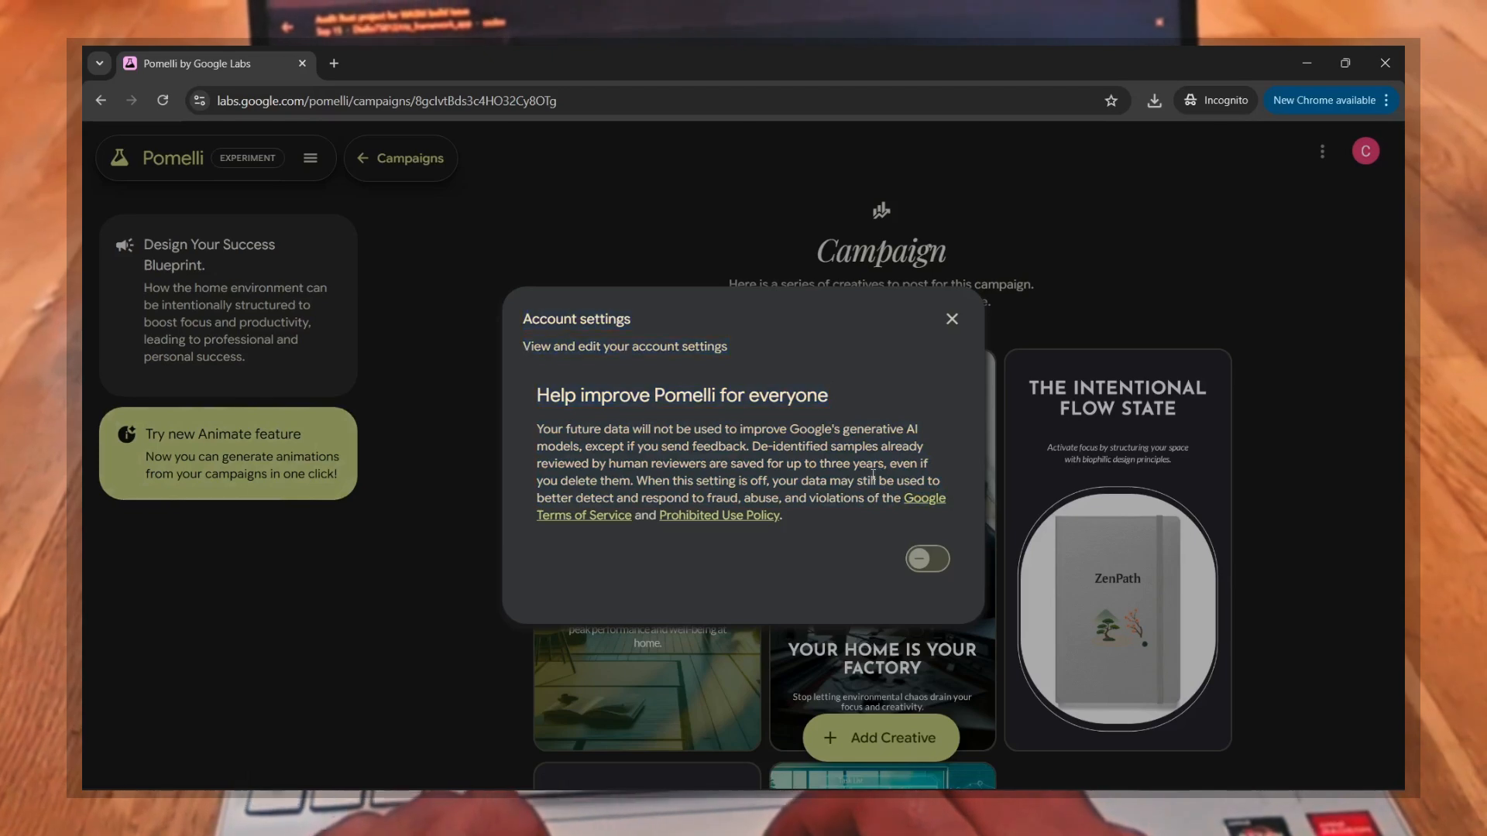